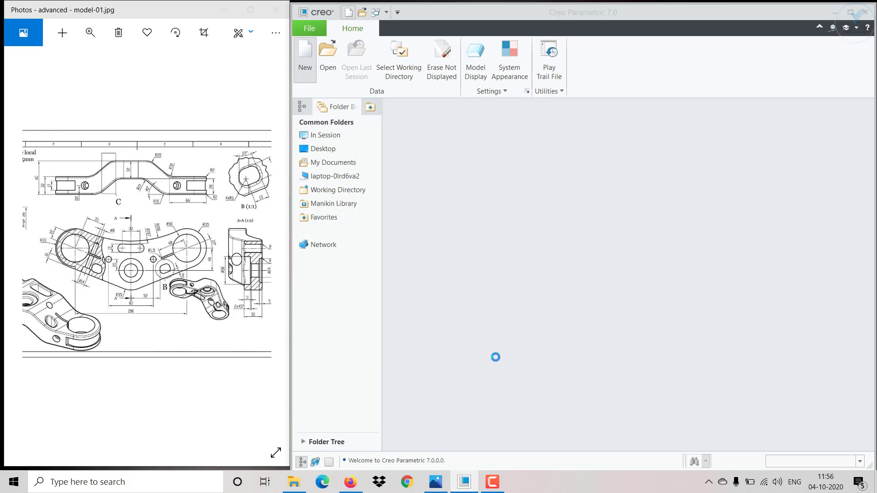
- Create the new part using the mmns_part_solid_abs template
scroll(543, 221, "up", 1)
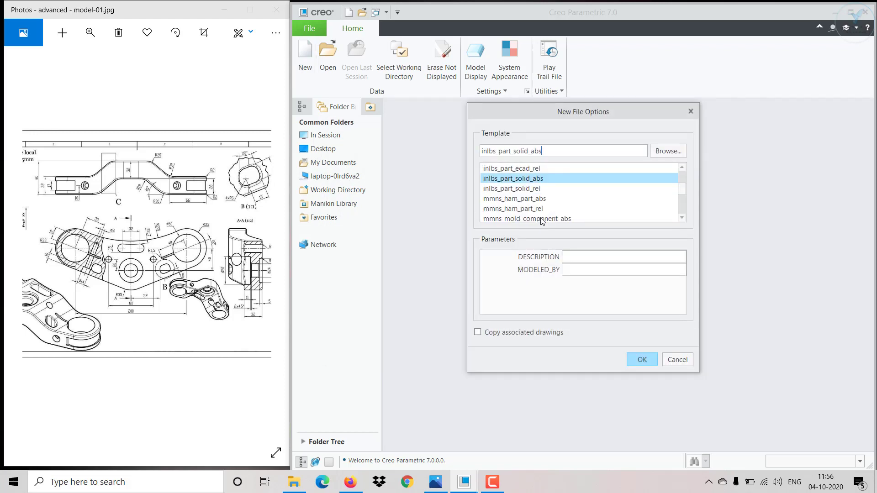
scroll(528, 213, "down", 1)
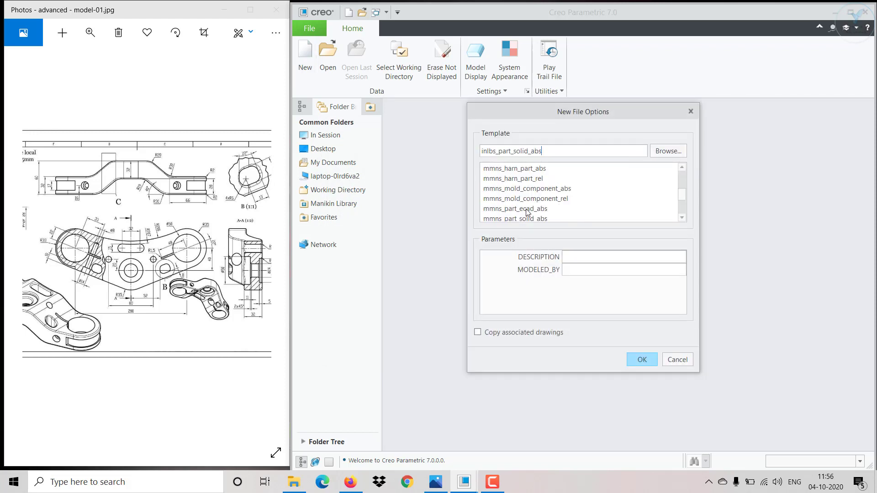
scroll(526, 212, "down", 1)
left_click(503, 199)
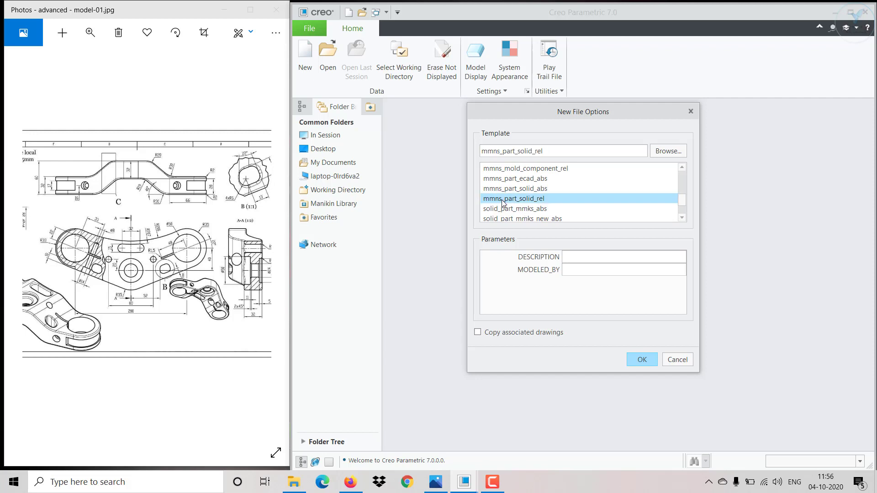
left_click(638, 362)
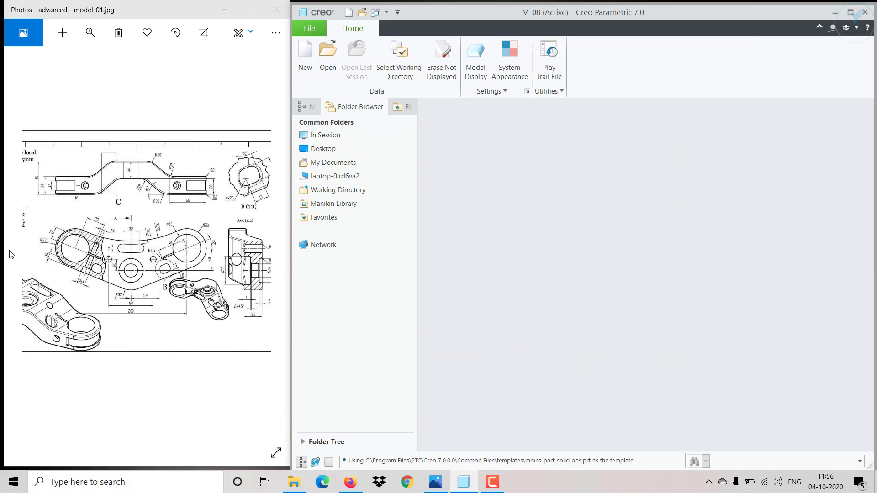
- Start a new sketch on the FRONT plane, with the reference drawing's plan view enlarged for reading dimensions
left_click_drag(75, 303, 128, 313)
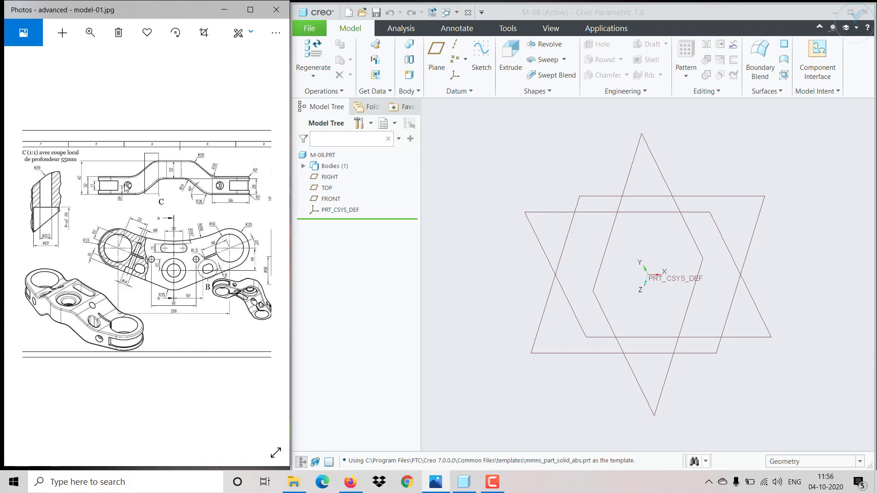
scroll(149, 270, "up", 5)
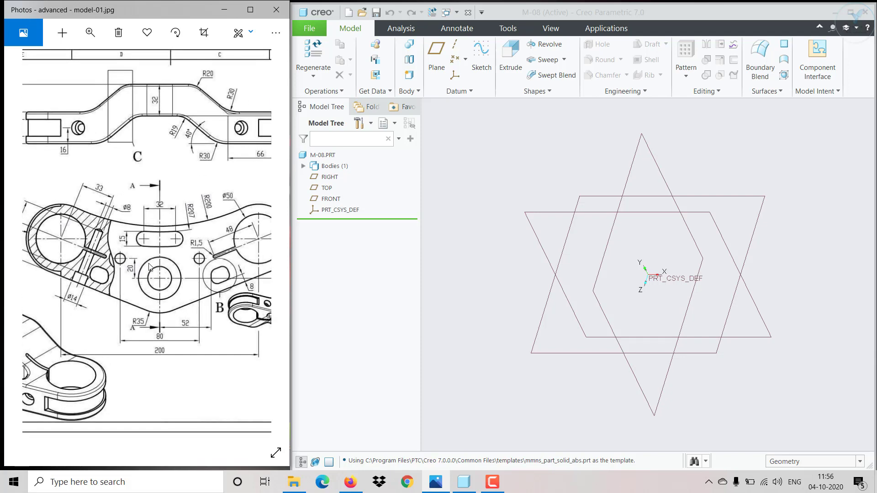
left_click(339, 201)
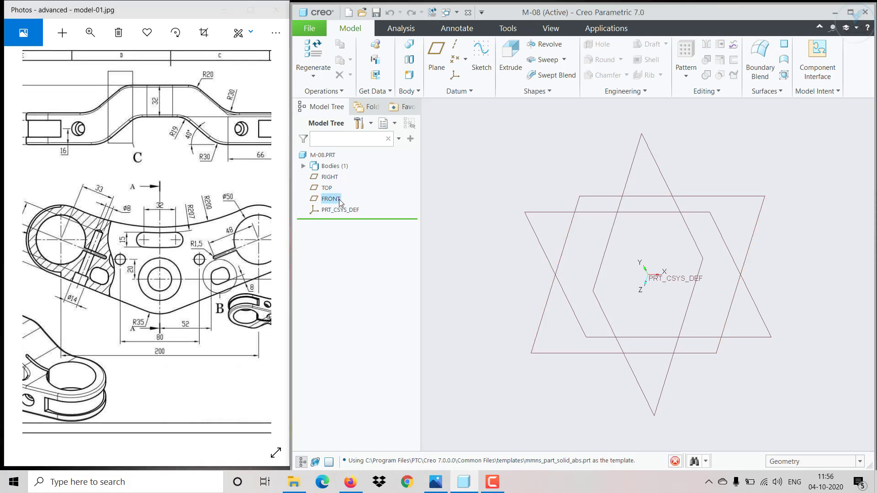
left_click(346, 152)
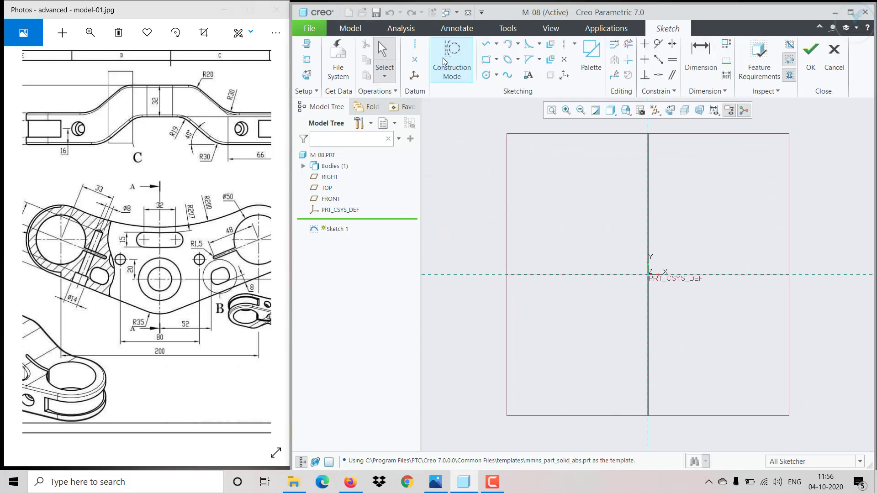
- Add a vertical and a horizontal centerline through the sketch origin
left_click(415, 51)
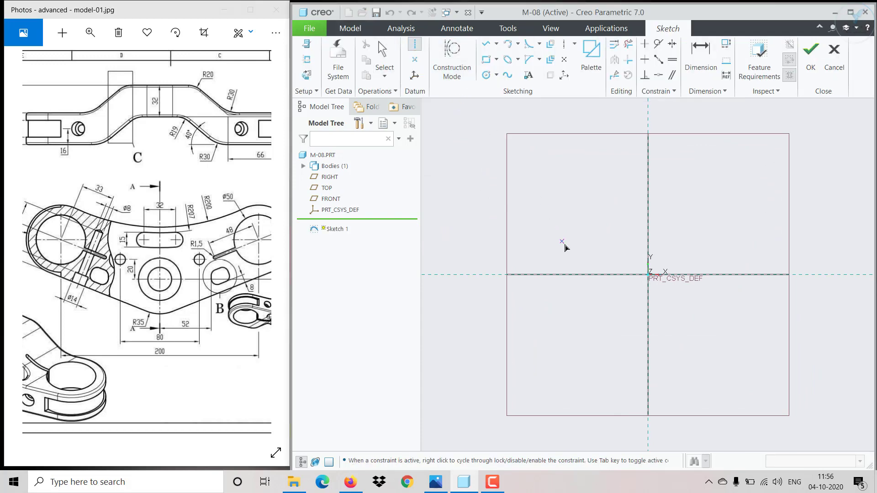
left_click(647, 275)
left_click(646, 237)
left_click(647, 275)
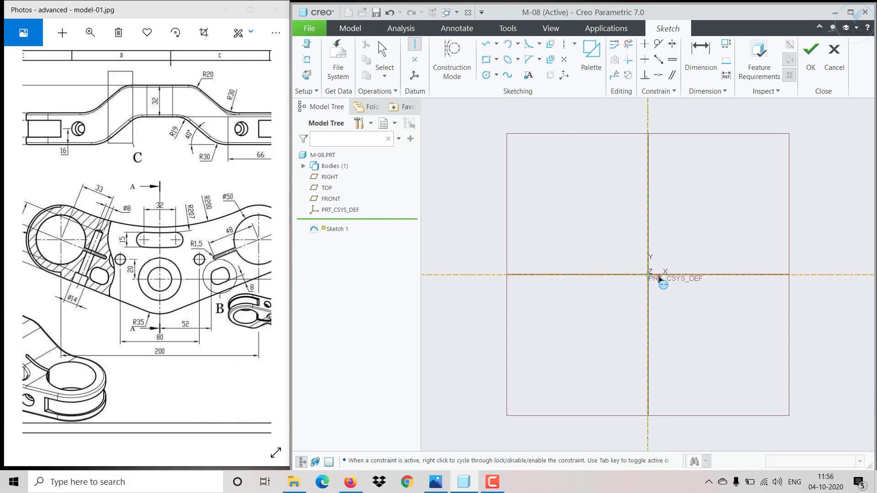
left_click(688, 276)
middle_click(696, 205)
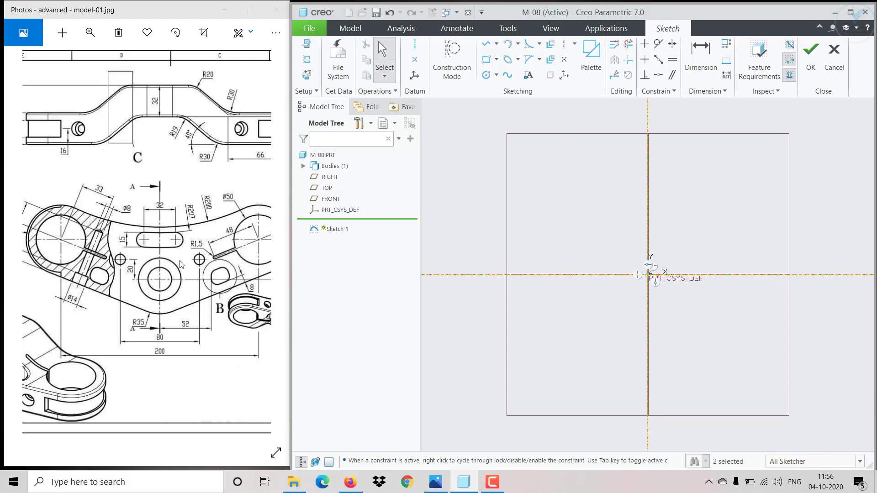
- Sketch two concentric circles above and to the right of the origin for the bracket's end boss and bore
mouse_move(184, 298)
left_mouse_down()
mouse_move(175, 258)
mouse_move(182, 298)
left_mouse_up()
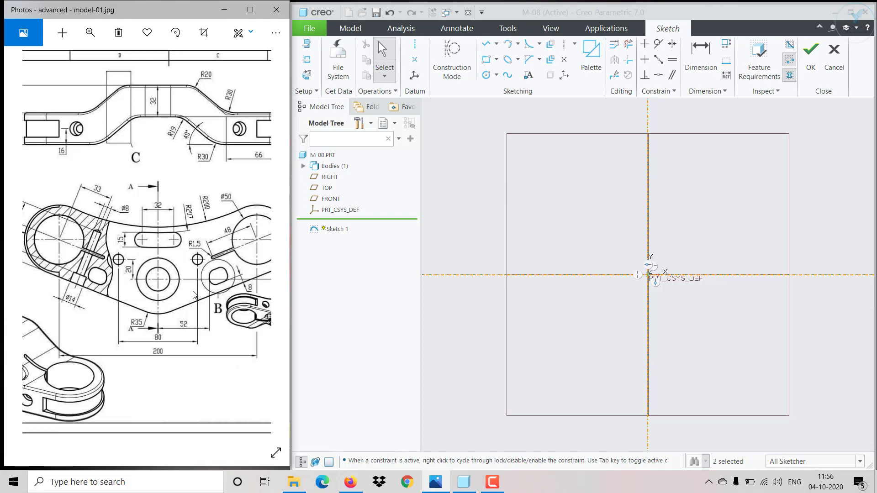
mouse_move(193, 295)
left_mouse_down()
mouse_move(156, 307)
mouse_move(174, 315)
mouse_move(154, 301)
mouse_move(106, 303)
left_mouse_up()
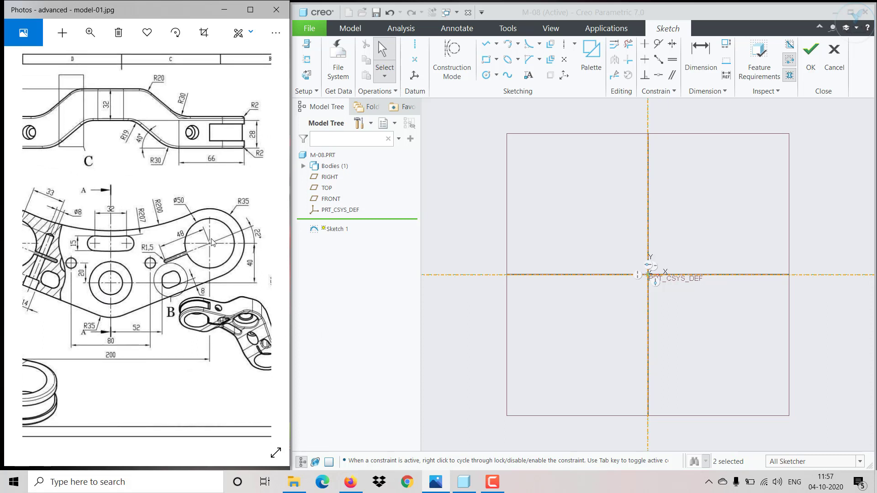
mouse_move(230, 269)
left_mouse_down()
mouse_move(171, 305)
mouse_move(260, 286)
left_mouse_up()
mouse_move(185, 272)
left_mouse_down()
mouse_move(271, 267)
mouse_move(167, 285)
mouse_move(166, 268)
left_mouse_up()
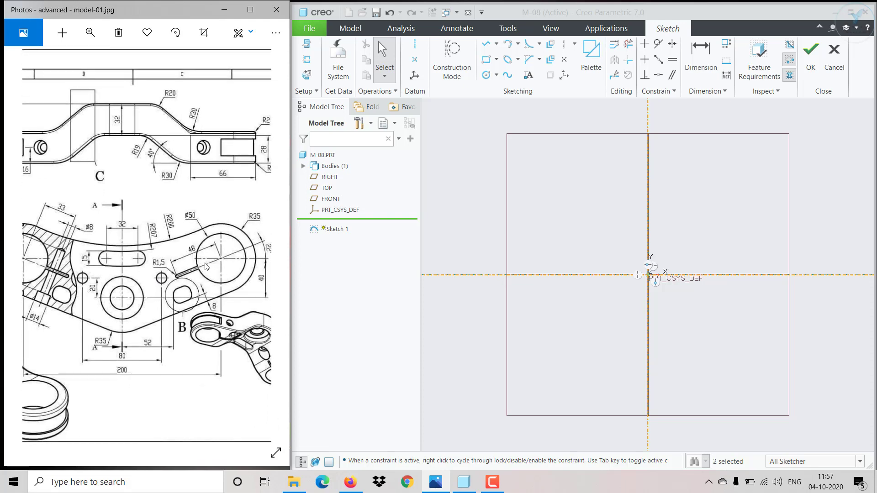
left_click(485, 74)
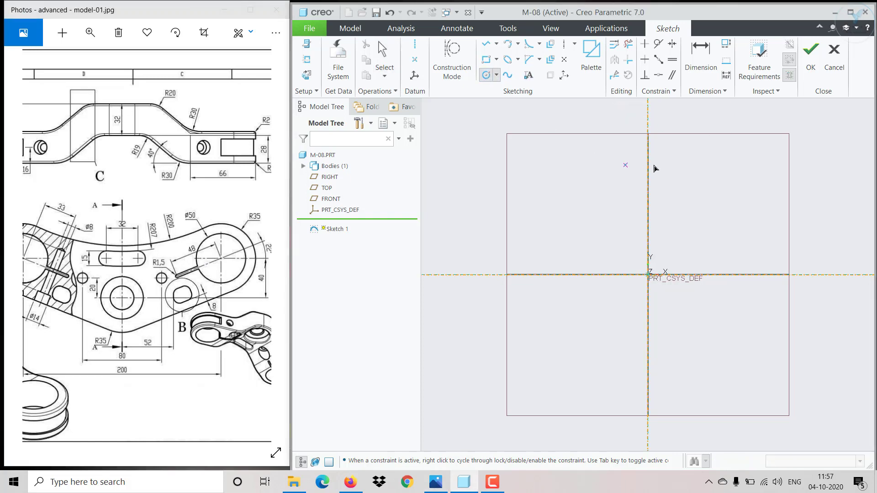
left_click(788, 181)
left_click(805, 172)
left_click(788, 180)
left_click(816, 158)
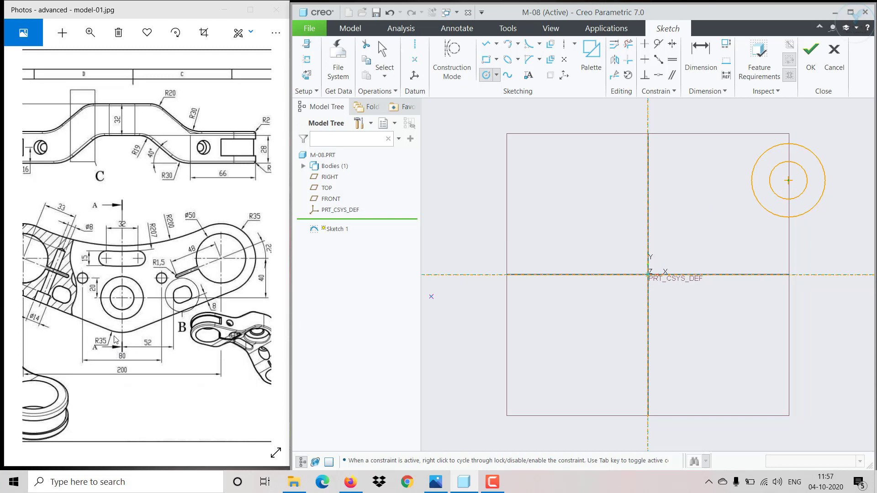
- Sketch a circle centred on the origin and set its radius to 35 mm
left_click(648, 274)
left_click(668, 251)
middle_click(682, 236)
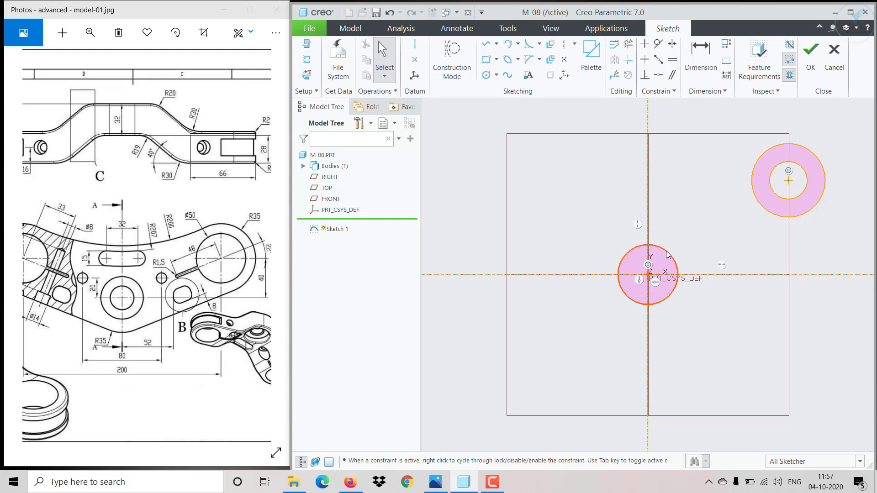
left_click(668, 252)
left_click(687, 223)
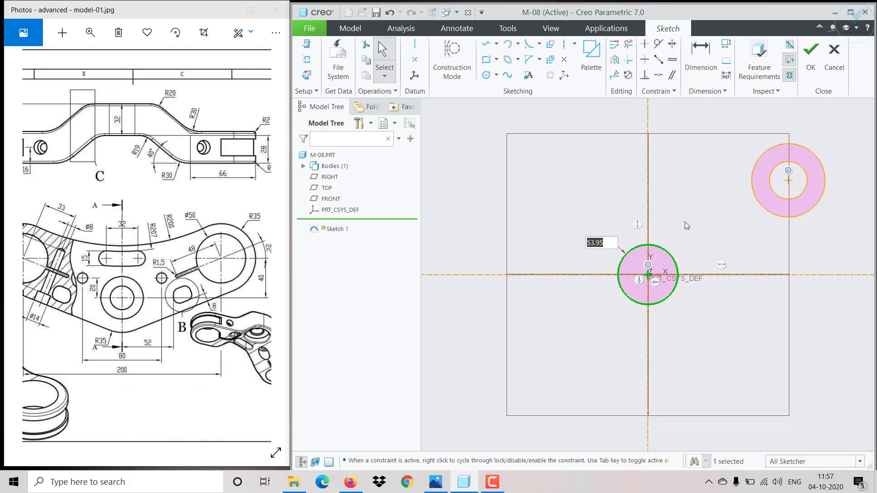
type("35")
key("Return")
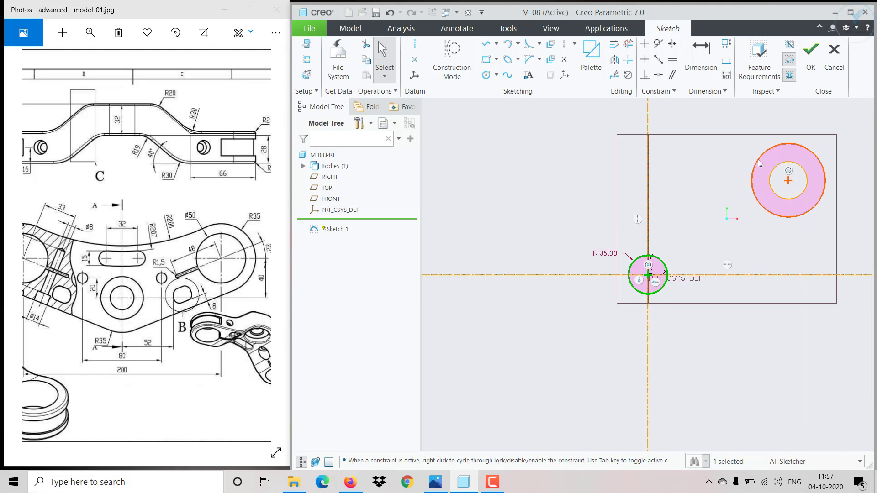
- Set the diameter of the inner concentric circle to 50 mm
left_click(773, 166)
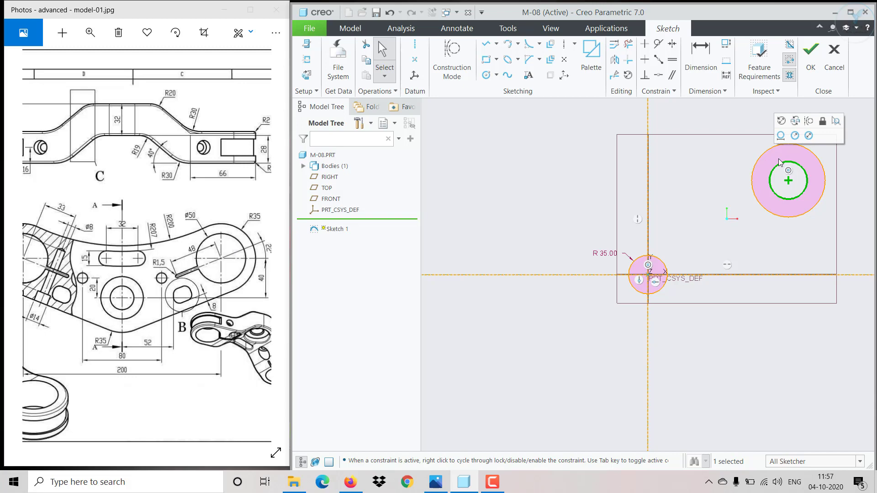
left_click(810, 135)
type("50")
key("Return")
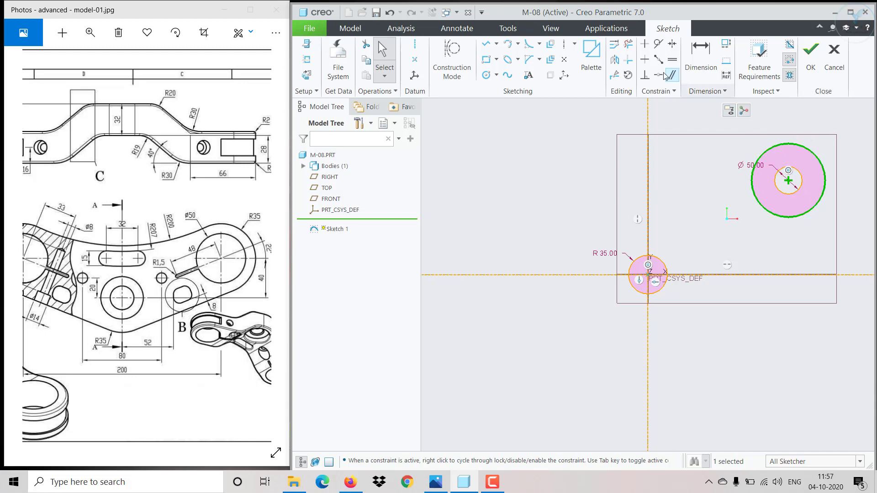
- Apply an equal-radius constraint between the origin circle and the outer concentric circle
left_click(672, 59)
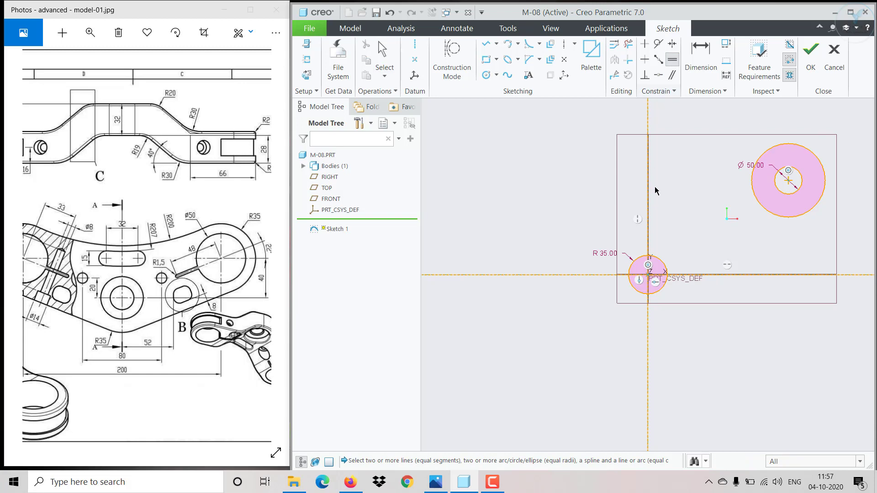
left_click(635, 259)
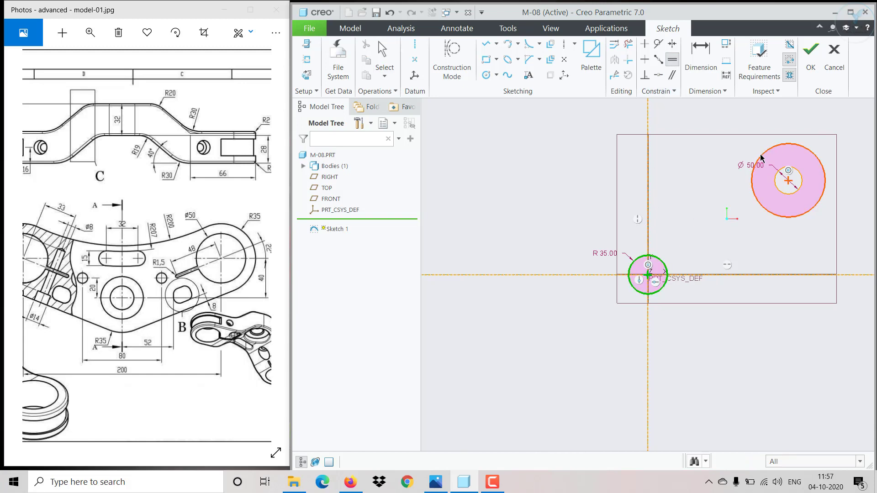
left_click(760, 158)
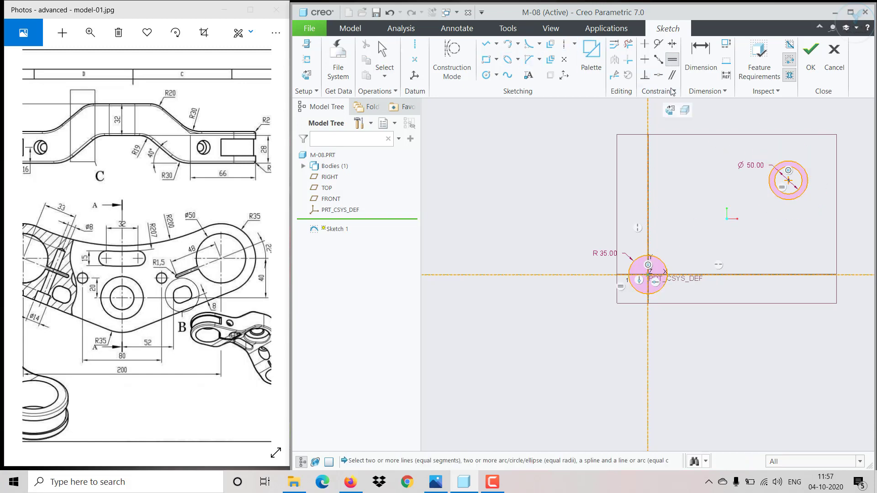
- Dimension the vertical distance from the horizontal axis to the concentric circles' centre as 40 mm
left_click(700, 57)
left_click_drag(182, 279, 140, 312)
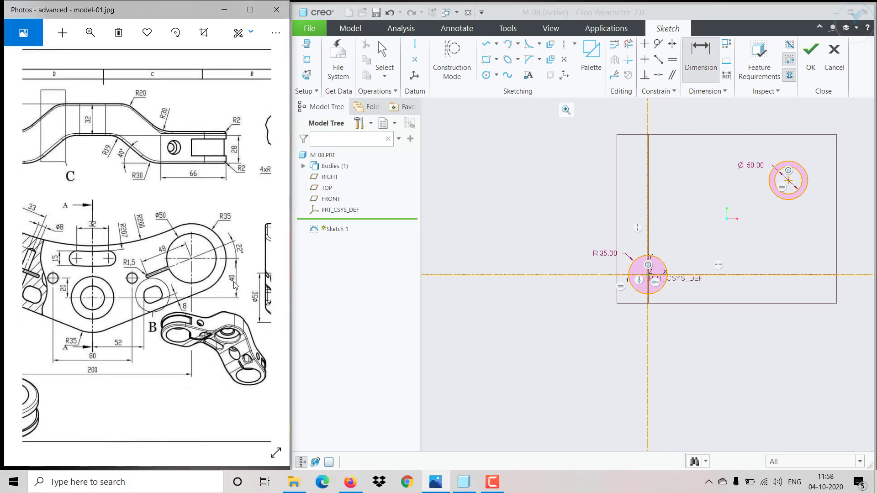
left_click(778, 275)
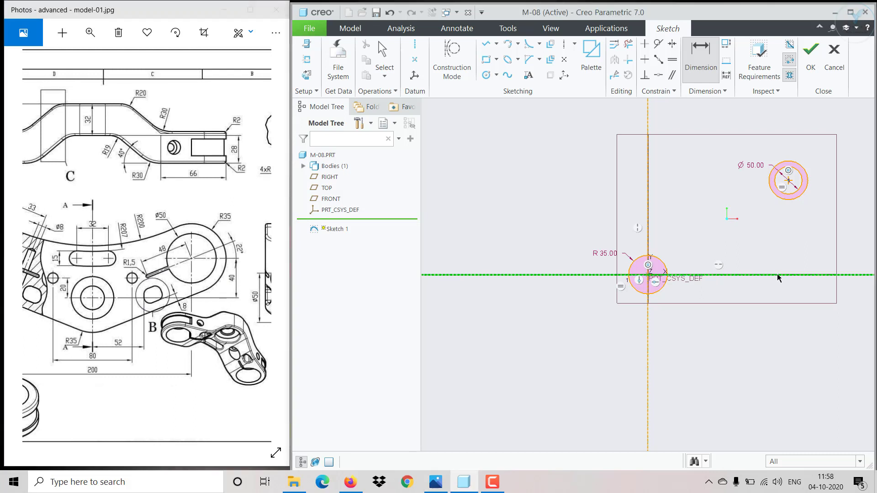
left_click(793, 191)
middle_click(829, 224)
type("40")
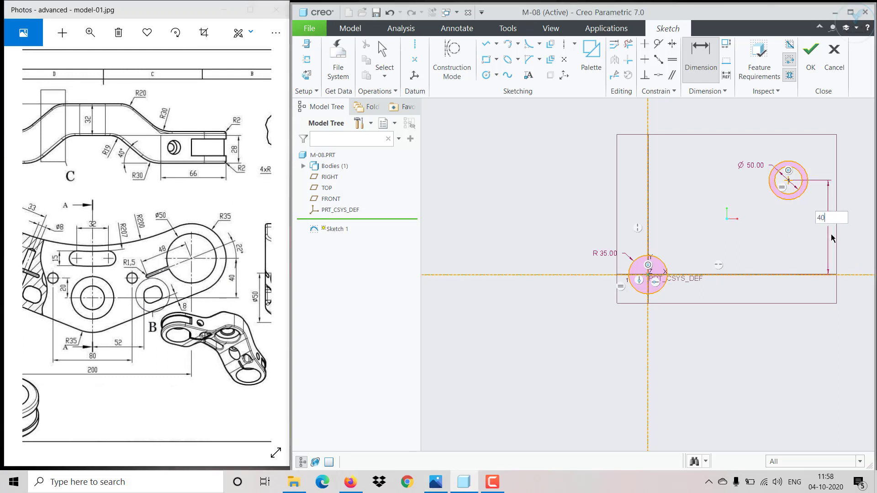
key("Return")
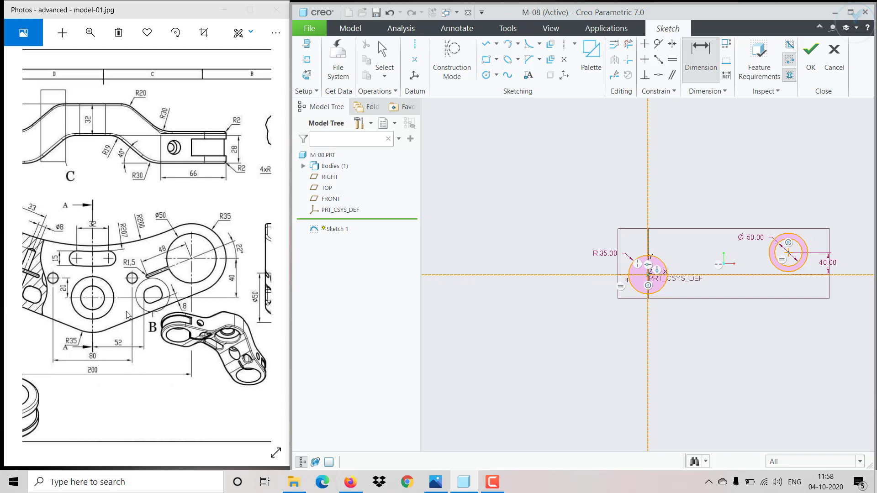
- Dimension the horizontal distance from the vertical axis to the concentric circles' centre as 100 mm
mouse_move(126, 311)
left_mouse_down()
mouse_move(242, 311)
mouse_move(144, 305)
left_mouse_up()
left_click(647, 210)
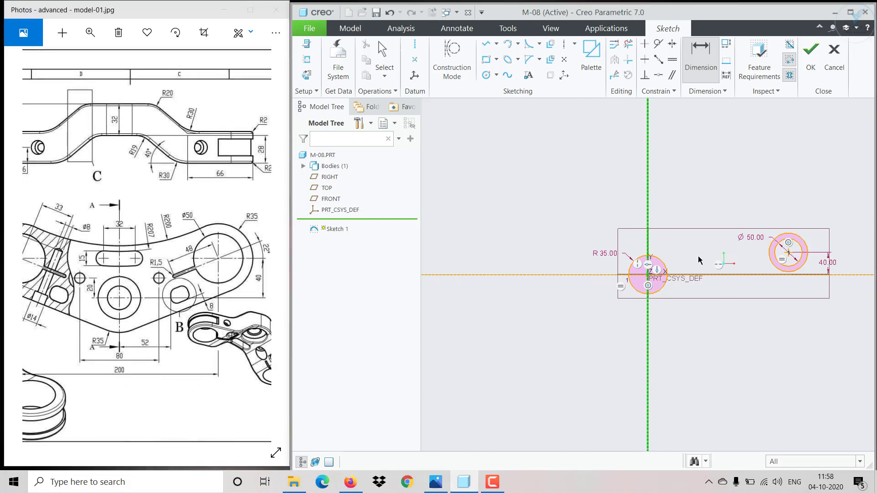
middle_click(713, 328)
type("1")
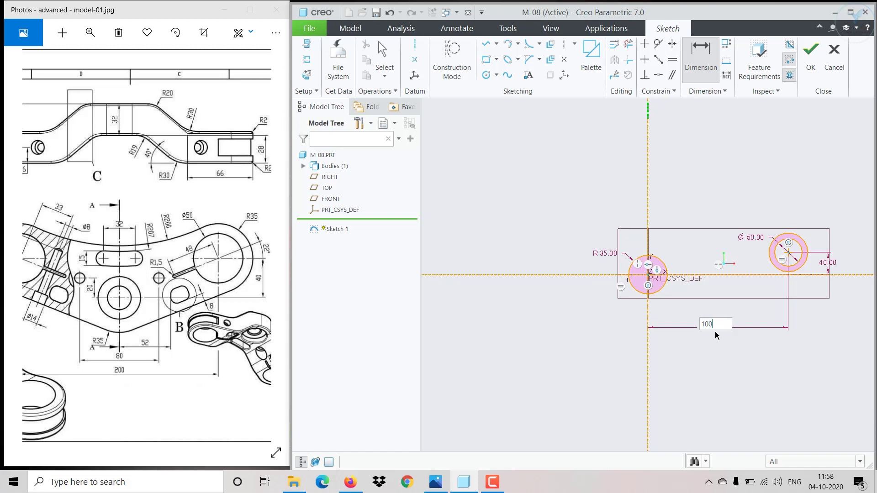
type("00")
key("Return")
- Sketch a slanted line joining the lower edge of the origin circle to the lower edge of the outer concentric circle
scroll(681, 250, "up", 5)
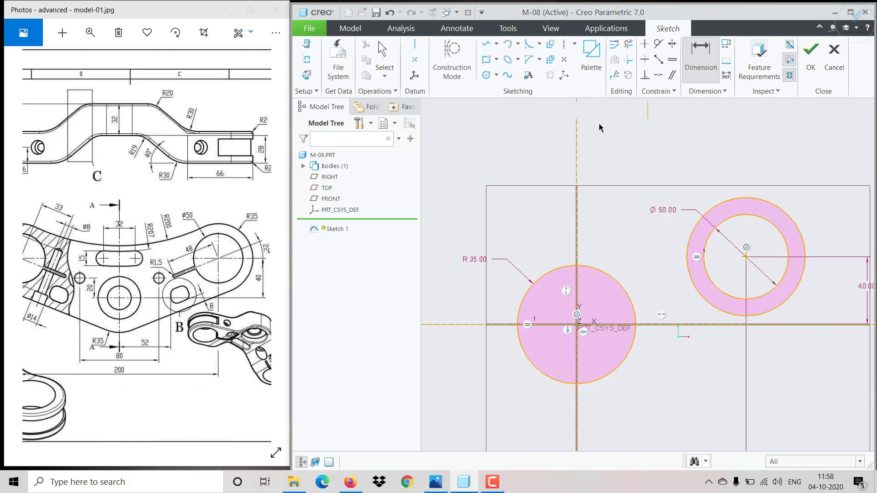
left_click(485, 43)
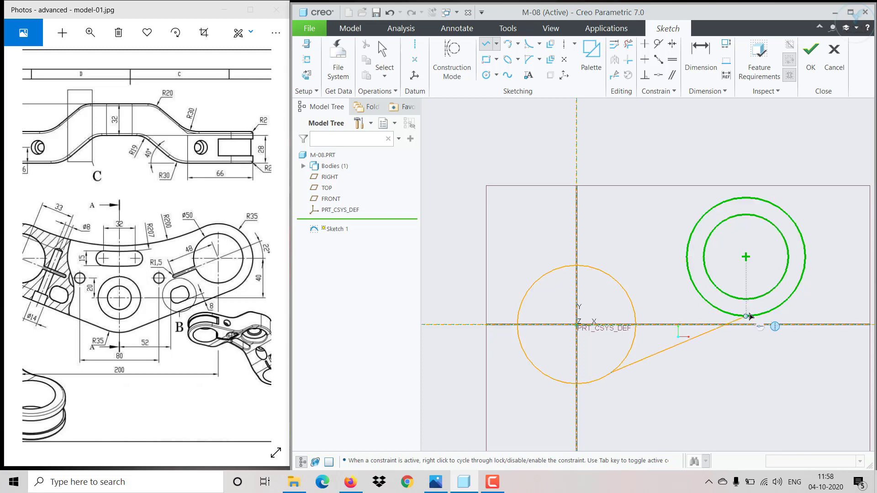
left_click(765, 313)
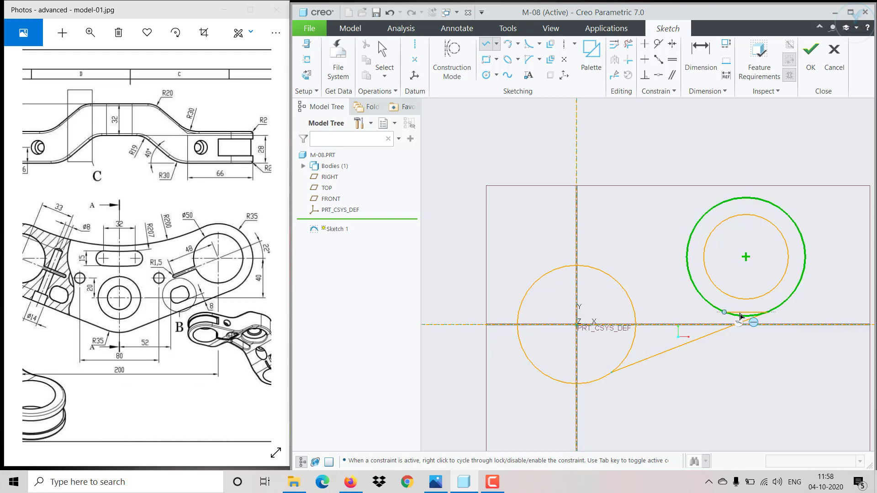
middle_click(730, 327)
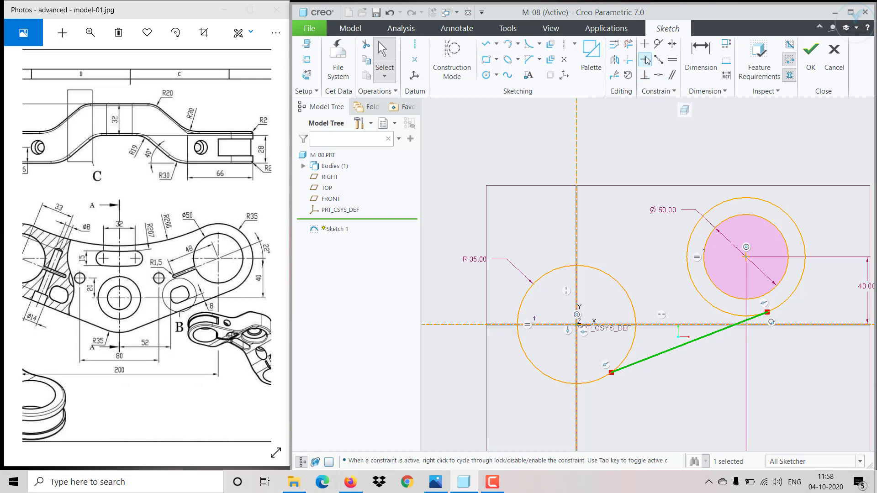
- Make the slanted line tangent to the origin circle
left_click(658, 44)
left_click(626, 359)
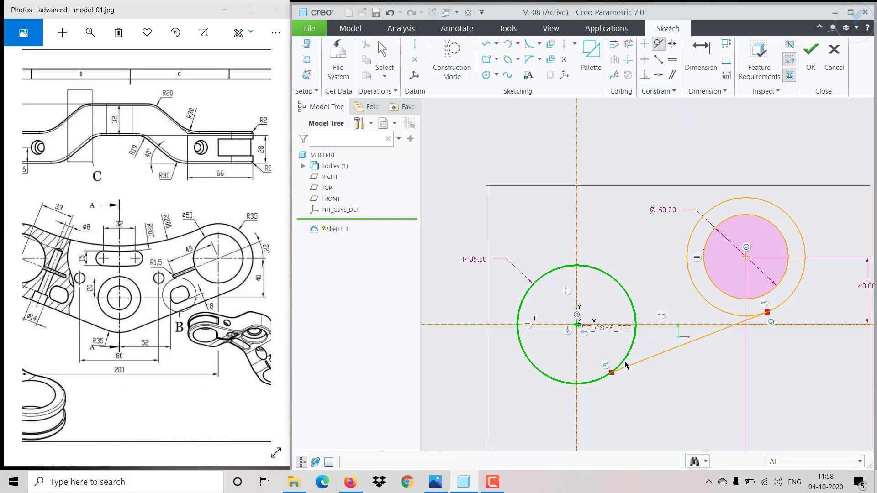
left_click(625, 372)
middle_click(641, 393)
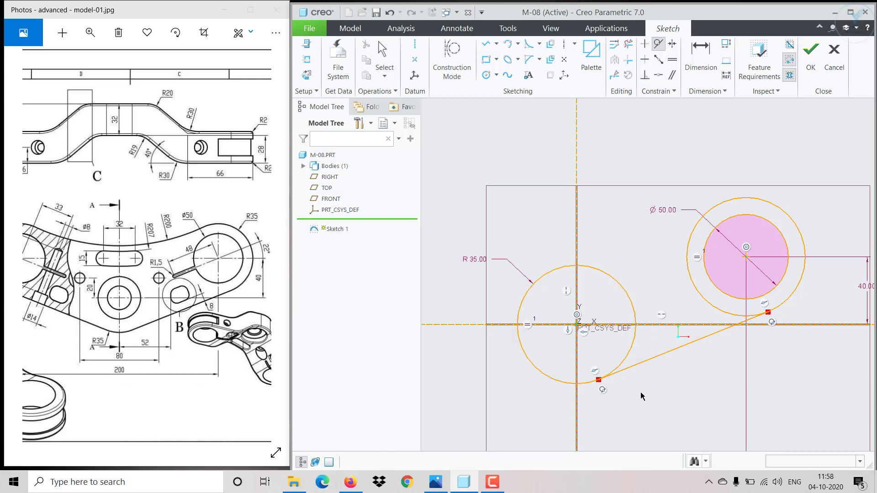
- Trim the origin circle down to the short lower arc between the vertical axis and the slanted line
left_click(630, 48)
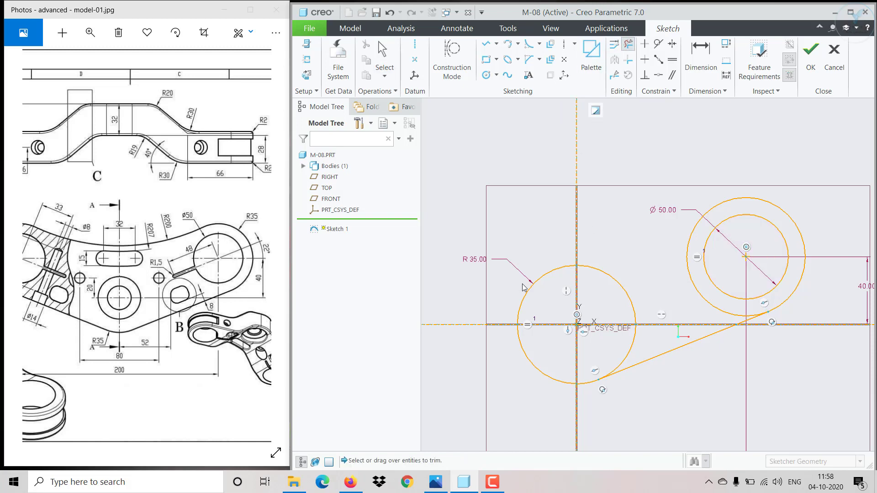
left_click_drag(526, 292, 526, 350)
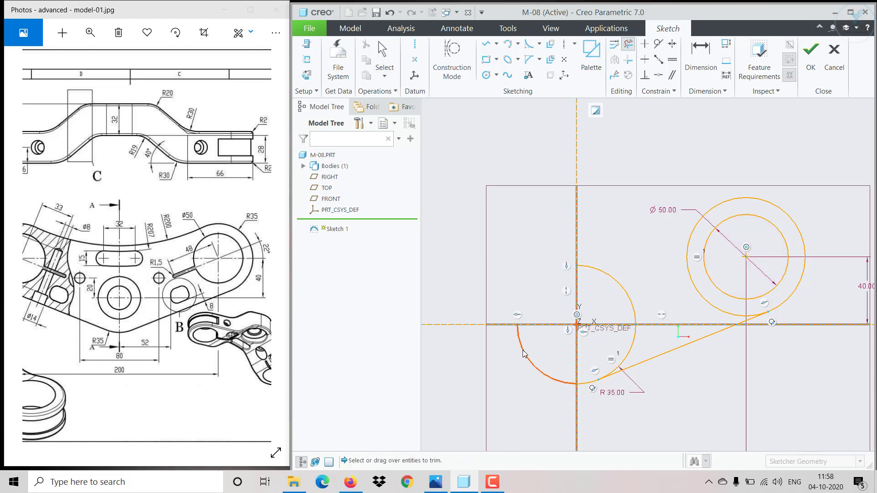
left_click(537, 355)
left_click(622, 363)
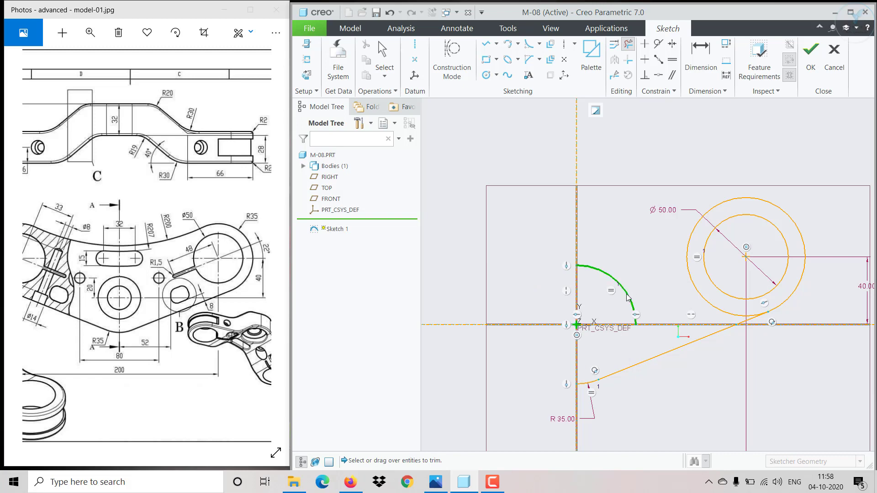
left_click(631, 292)
middle_click(634, 291)
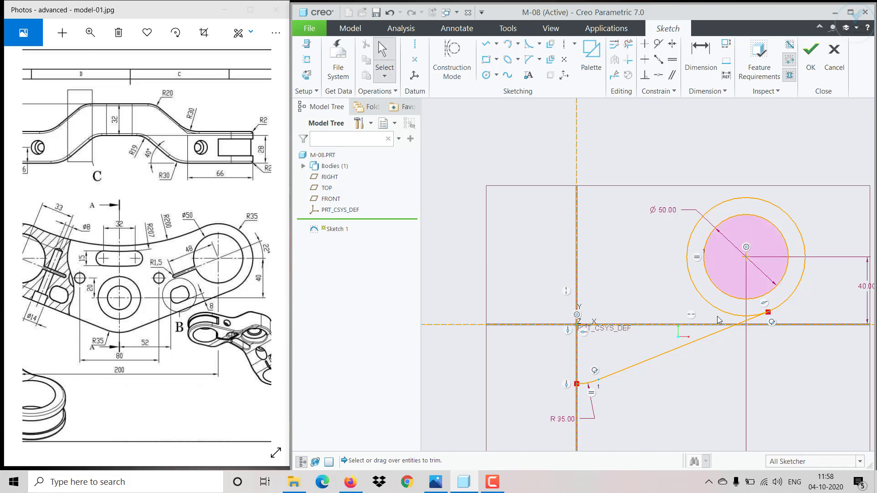
- Mirror the concentric circles, slanted line and lower arc about the vertical centerline
scroll(581, 372, "down", 2)
scroll(582, 370, "up", 5)
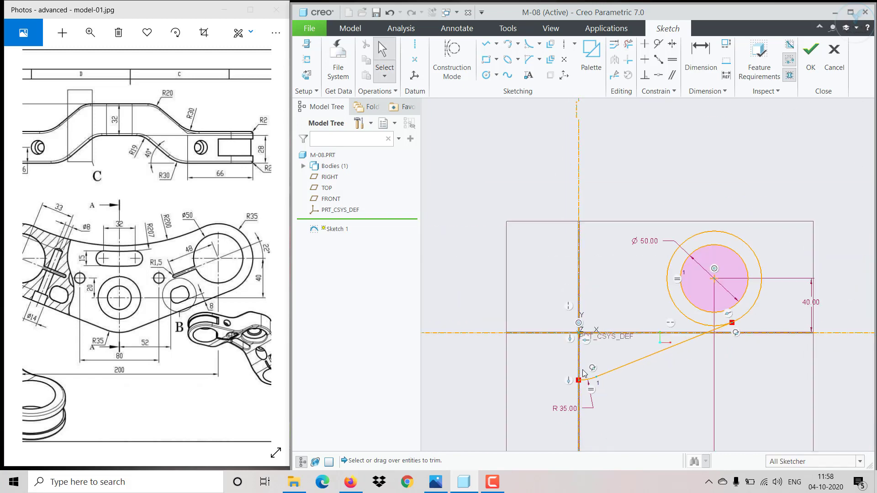
left_click_drag(543, 235, 728, 432)
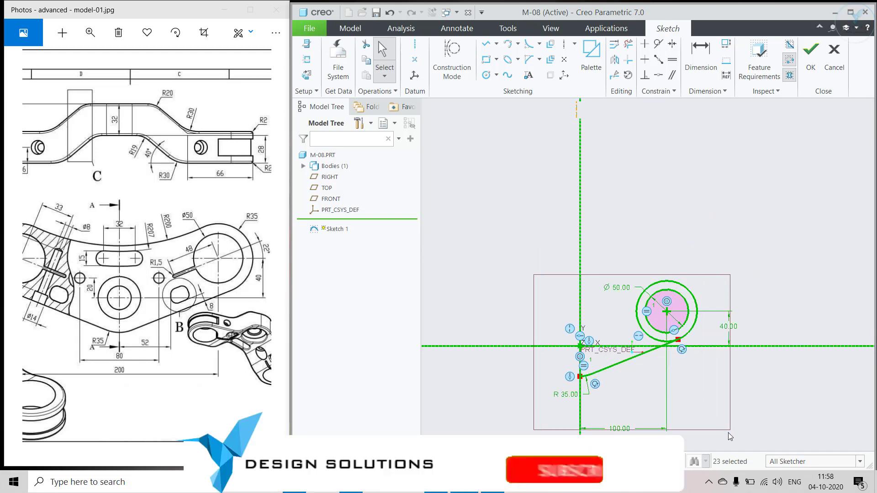
left_click(615, 122)
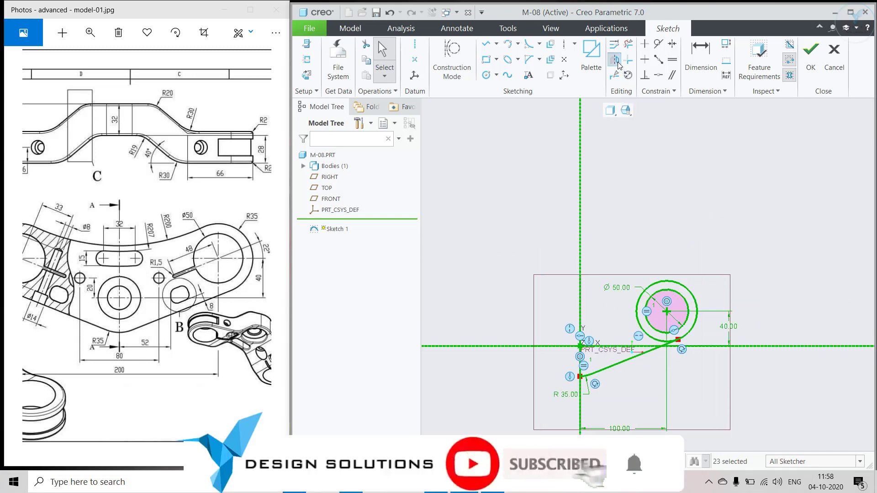
left_click(581, 196)
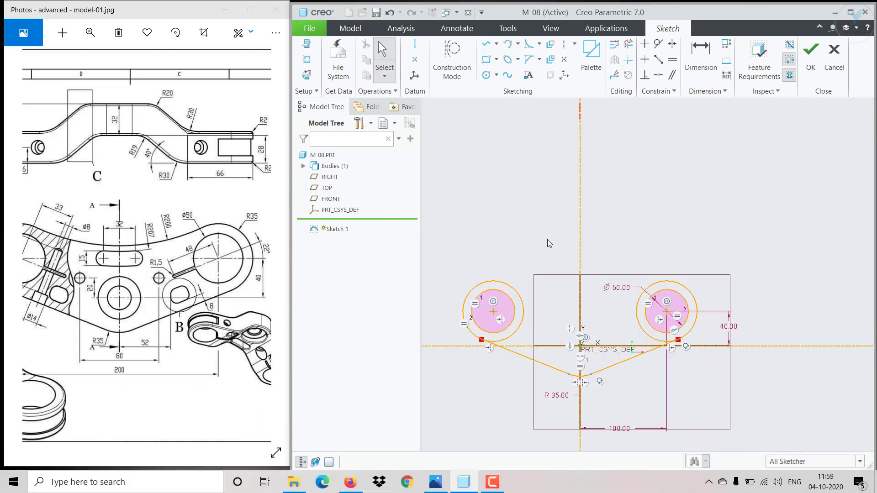
- Sketch a downward-bowed three-point arc joining the upper inner sides of the two outer circles
scroll(570, 349, "down", 2)
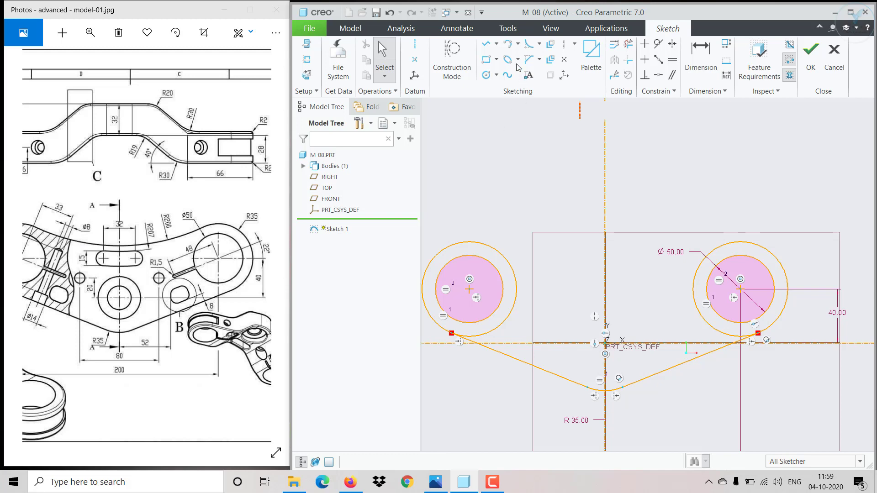
left_click(507, 43)
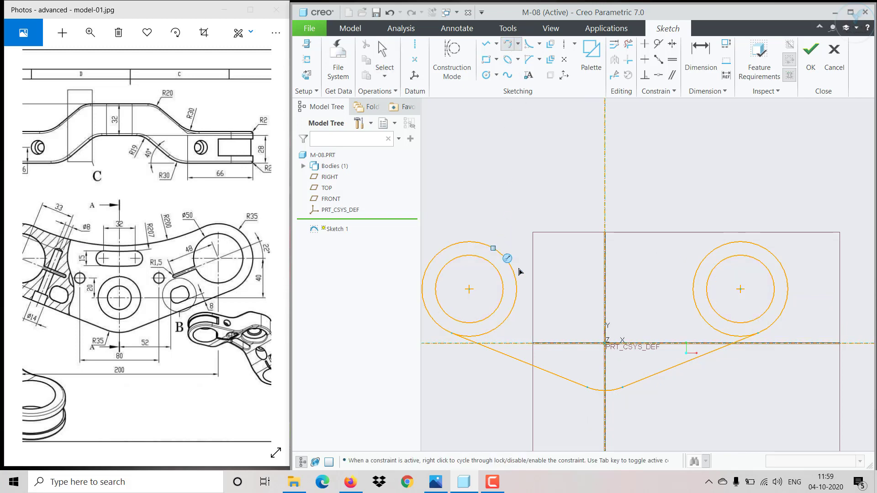
left_click(712, 248)
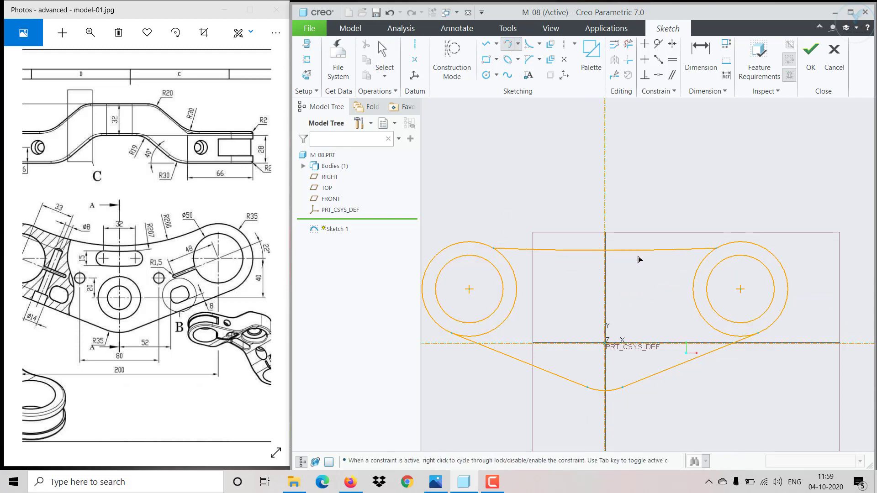
left_click(633, 272)
middle_click(649, 192)
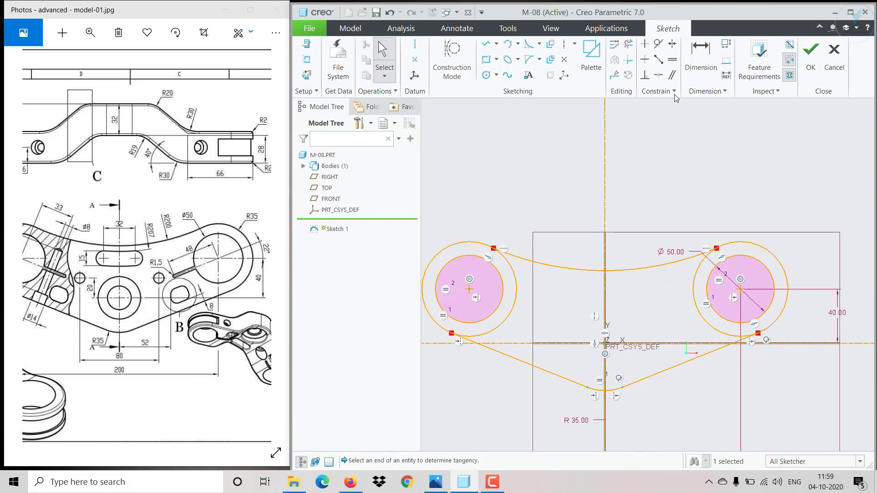
- Make the upper connecting arc tangent to both outer circles
left_click(658, 44)
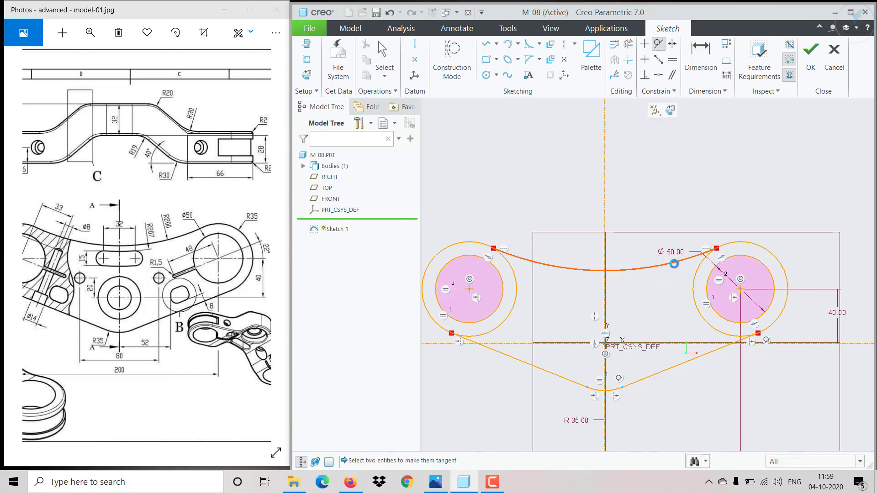
left_click(673, 264)
left_click(694, 284)
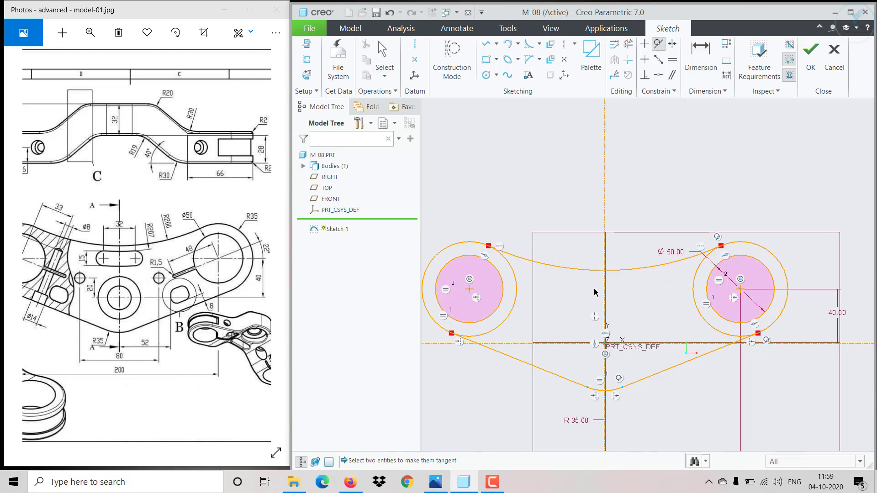
left_click(509, 263)
left_click(515, 258)
key("Escape")
- Dimension the upper connecting arc's radius as 200 mm
left_click(601, 265)
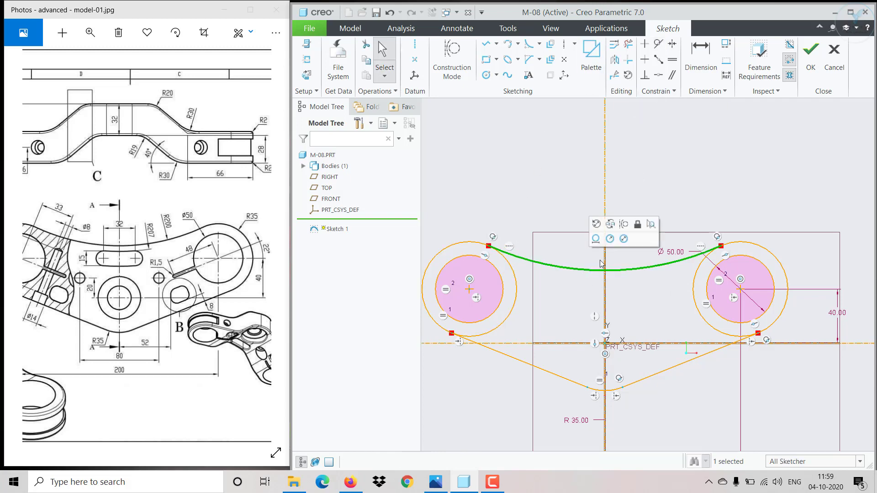
left_click(611, 239)
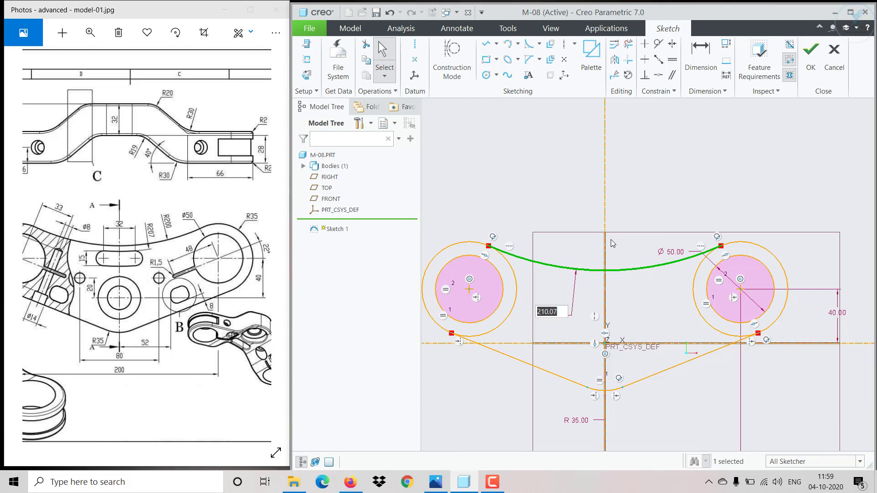
type("200")
key("Return")
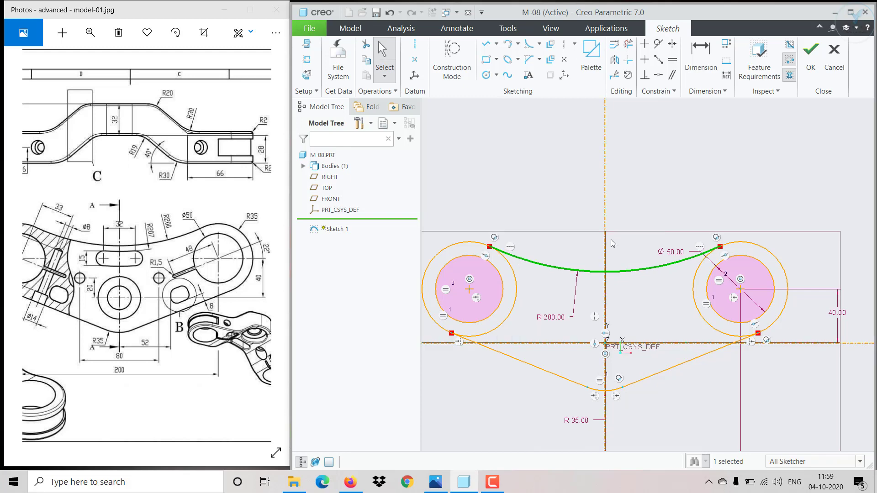
left_click(610, 242)
left_click_drag(648, 271, 660, 273)
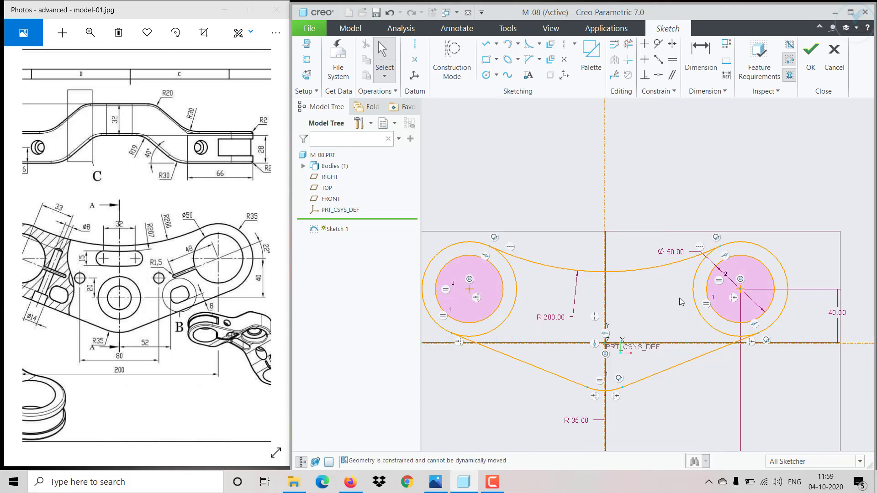
- Trim the inner portions of both outer circles to leave one continuous outer profile
left_click(629, 44)
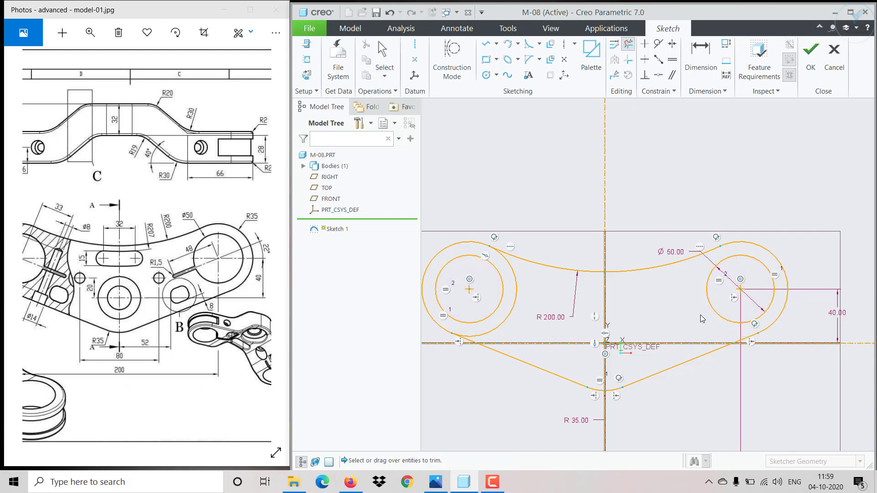
left_click(515, 305)
middle_click(531, 304)
scroll(531, 304, "up", 3)
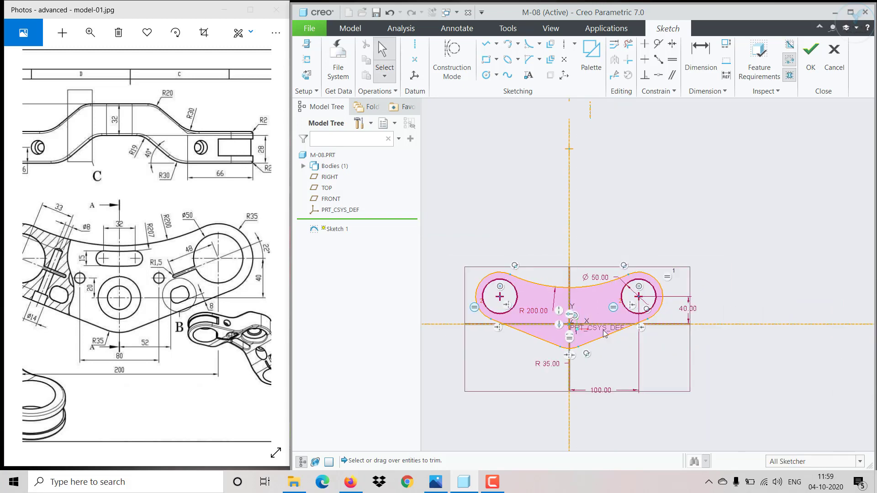
- Sketch a slanted centerline through the right 50 mm circle's centre, crossing the vertical axis just above the origin
left_click_drag(181, 297, 213, 283)
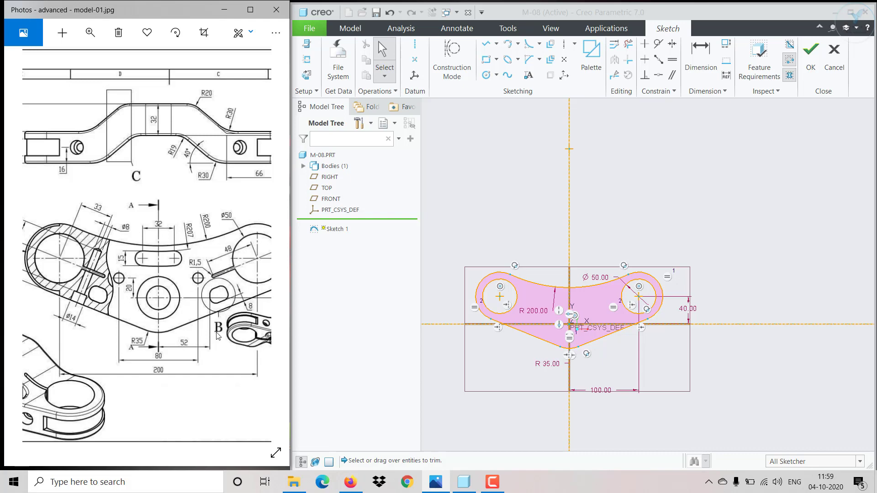
mouse_move(218, 336)
left_mouse_down()
mouse_move(182, 343)
mouse_move(258, 328)
mouse_move(238, 328)
mouse_move(238, 343)
mouse_move(205, 284)
mouse_move(157, 284)
mouse_move(98, 304)
mouse_move(120, 325)
left_mouse_up()
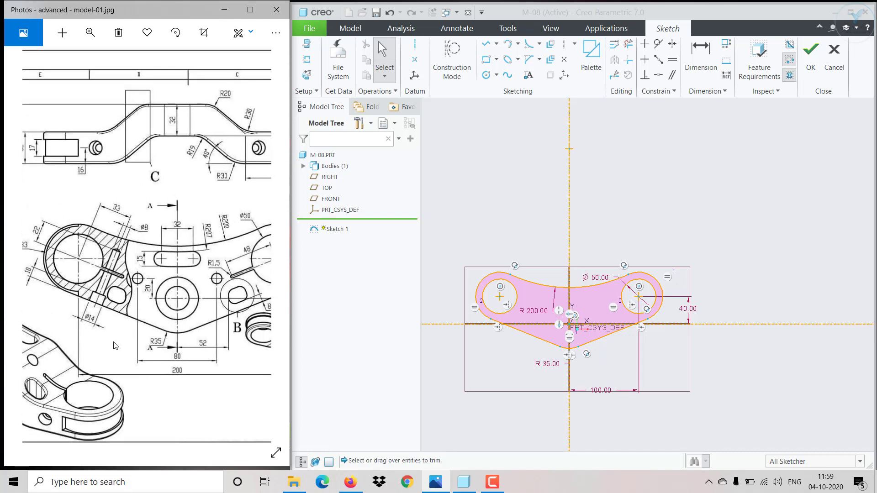
scroll(625, 314, "down", 5)
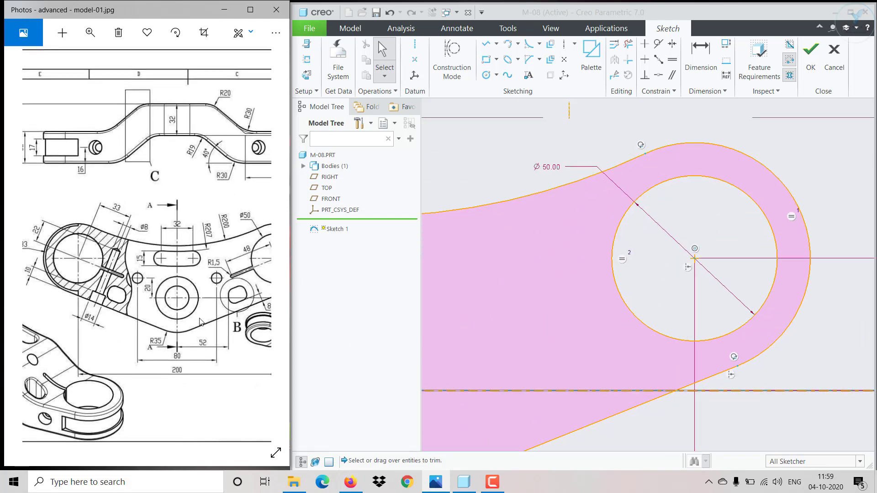
left_click_drag(199, 322, 129, 300)
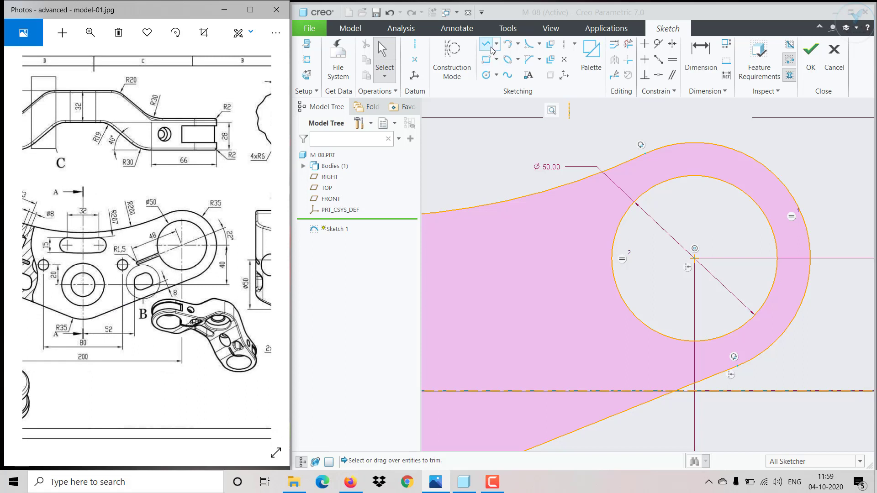
left_click(414, 44)
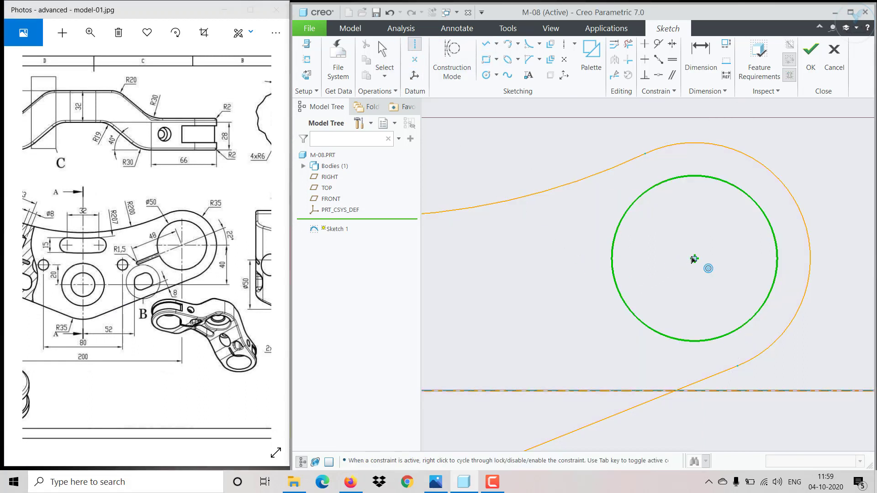
left_click(693, 259)
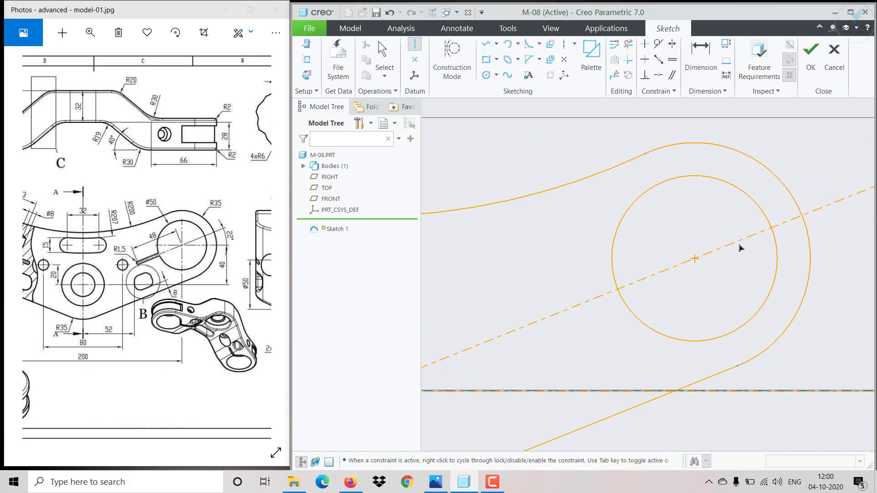
scroll(729, 249, "down", 3)
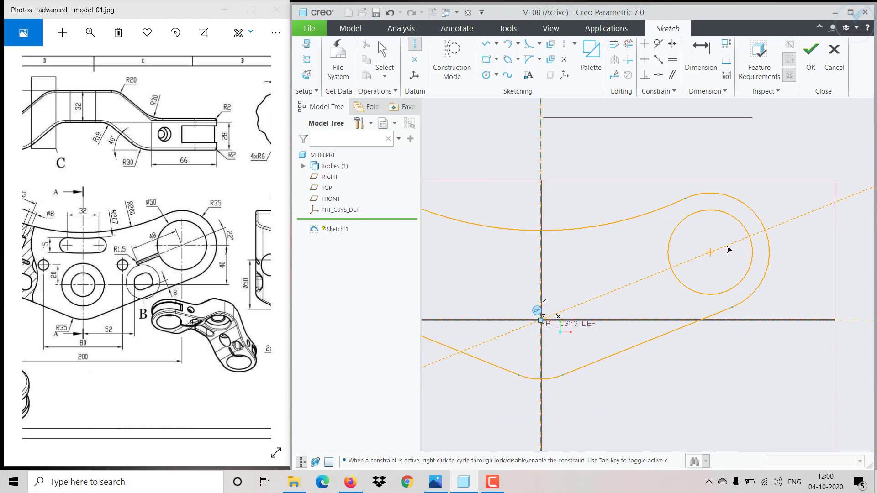
scroll(729, 249, "down", 1)
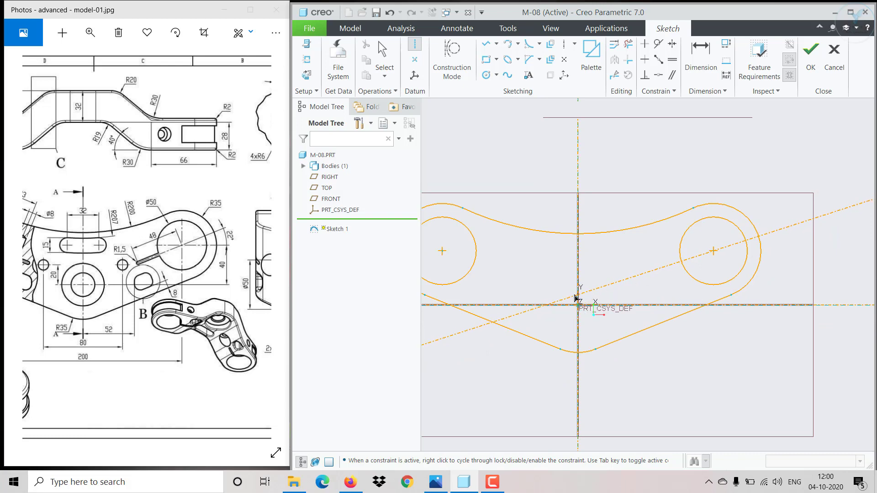
left_click(587, 289)
middle_click(588, 291)
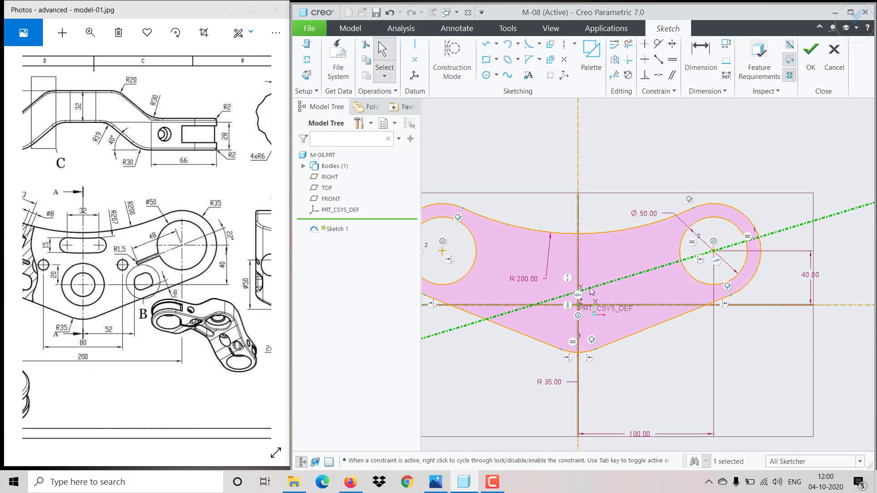
- Sketch a horizontal centerline through the right 50 mm circle's centre
scroll(694, 264, "up", 3)
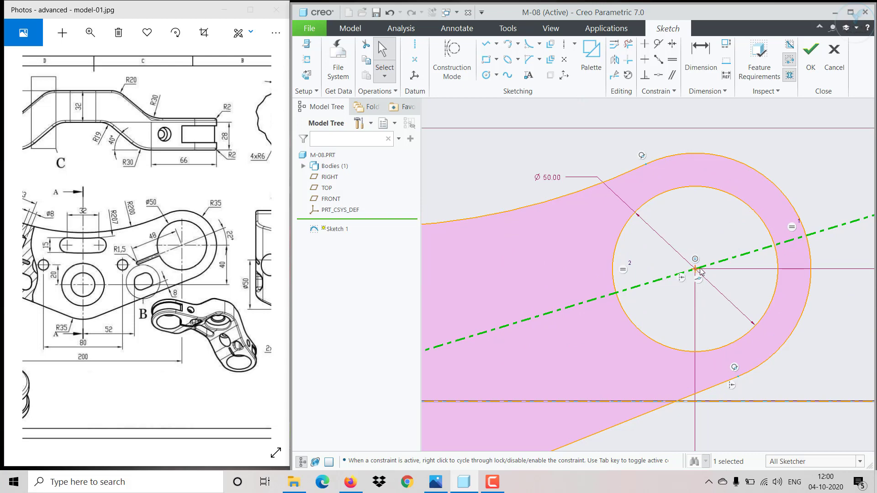
left_click(412, 44)
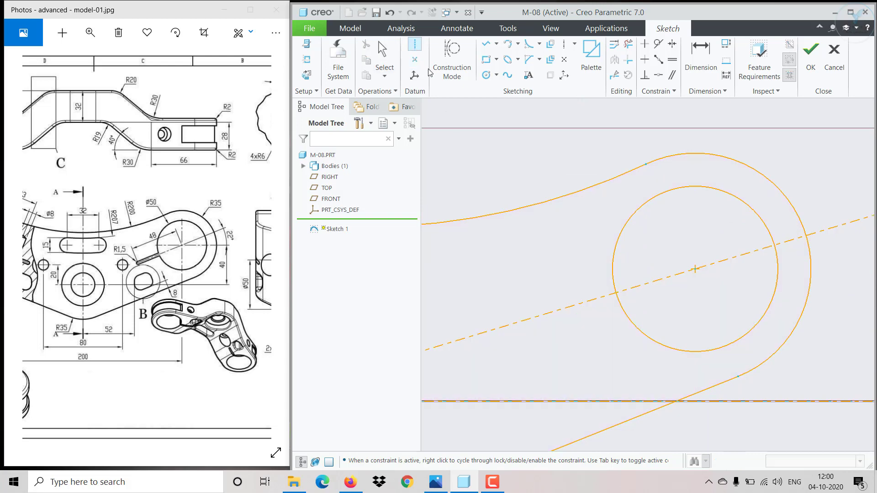
left_click(695, 268)
left_click(744, 273)
middle_click(743, 274)
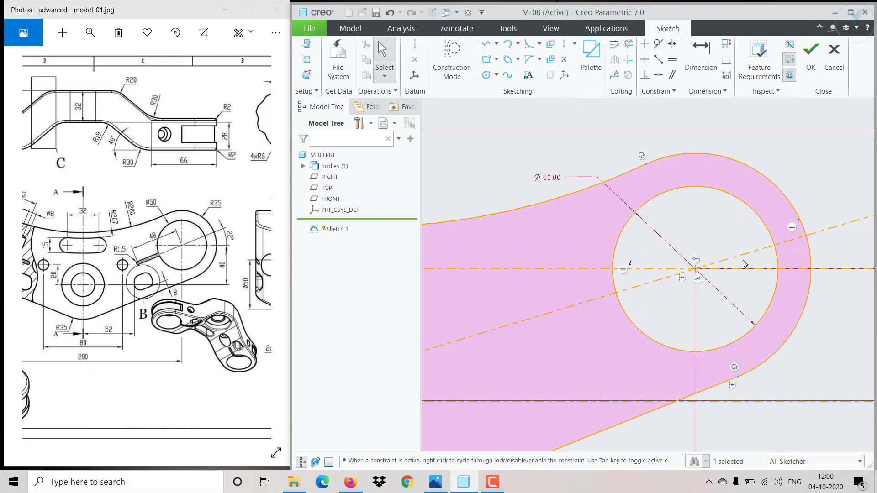
- Dimension the angle between the slanted and horizontal centerlines through the right 50 mm circle as 22 degrees
left_click(686, 60)
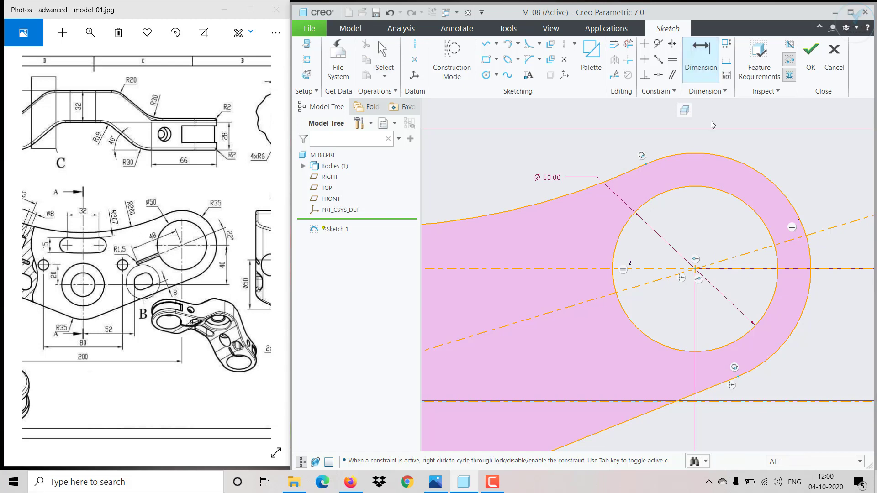
left_click(764, 262)
left_click(761, 250)
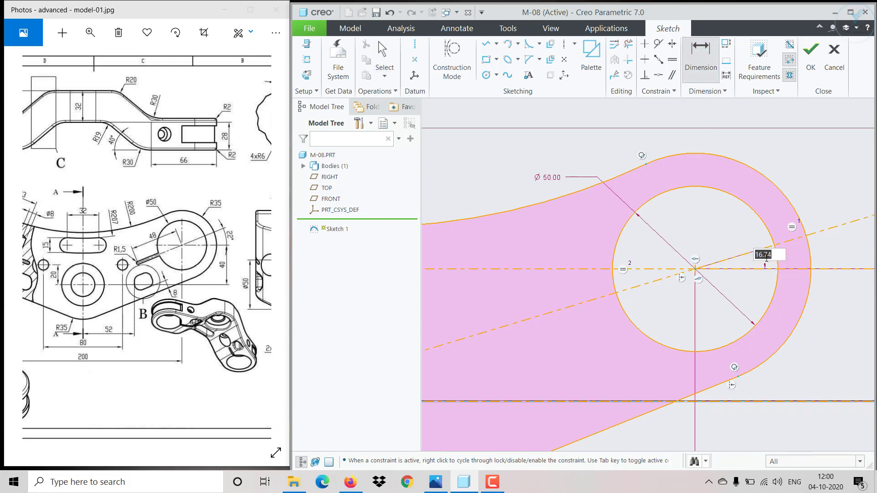
middle_click(772, 280)
type("22")
key("Return")
middle_click(771, 280)
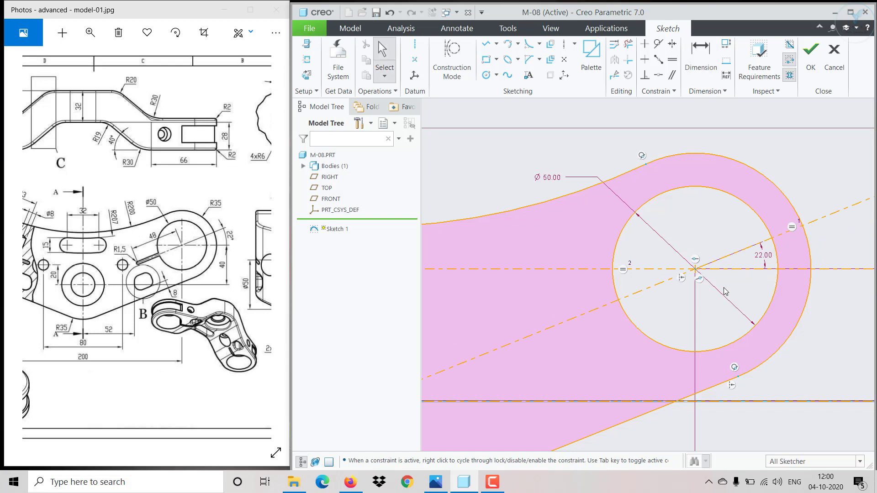
- Sketch three sides of a narrow slot along the slanted centerline, with its open end on the right 50 mm circle
left_click(486, 44)
scroll(606, 332, "down", 3)
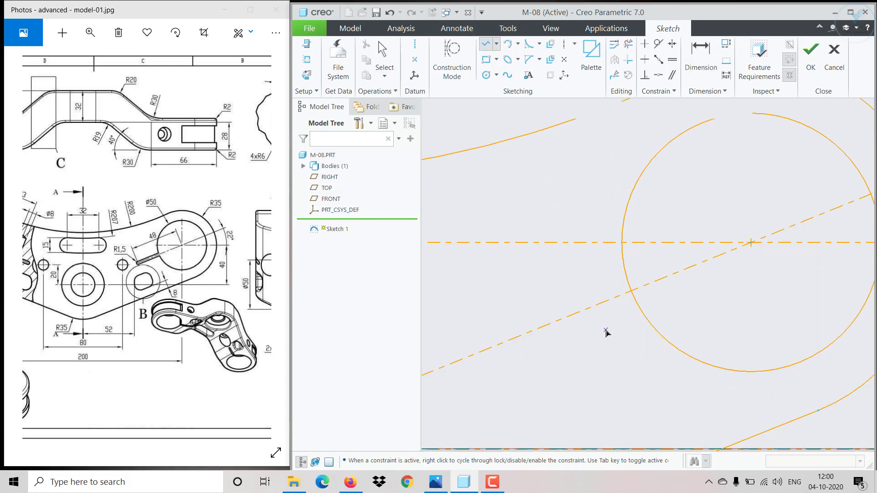
left_click(625, 277)
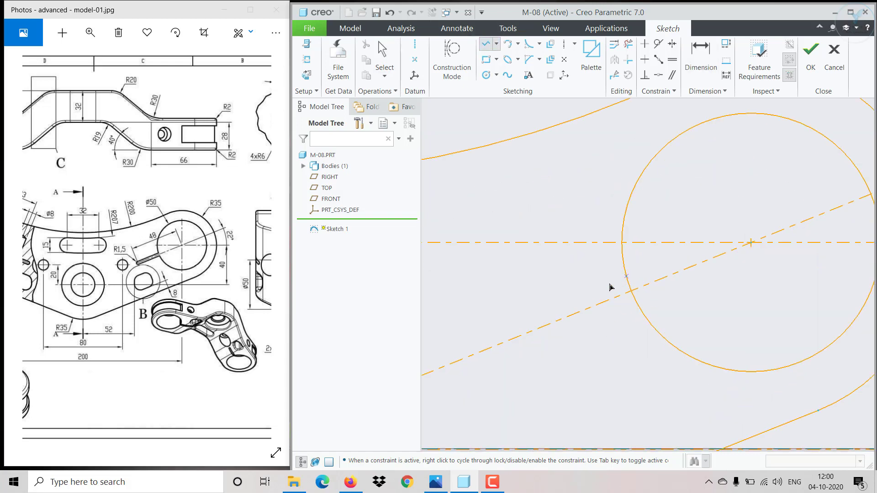
left_click(512, 322)
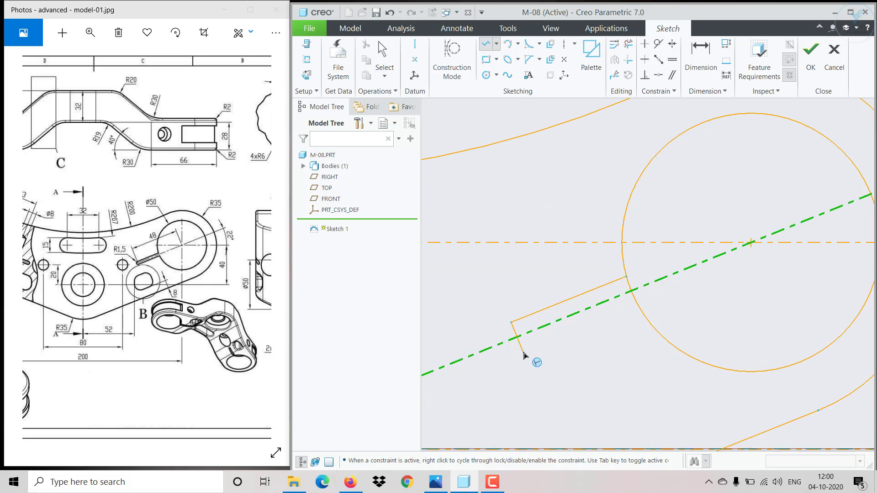
left_click(522, 352)
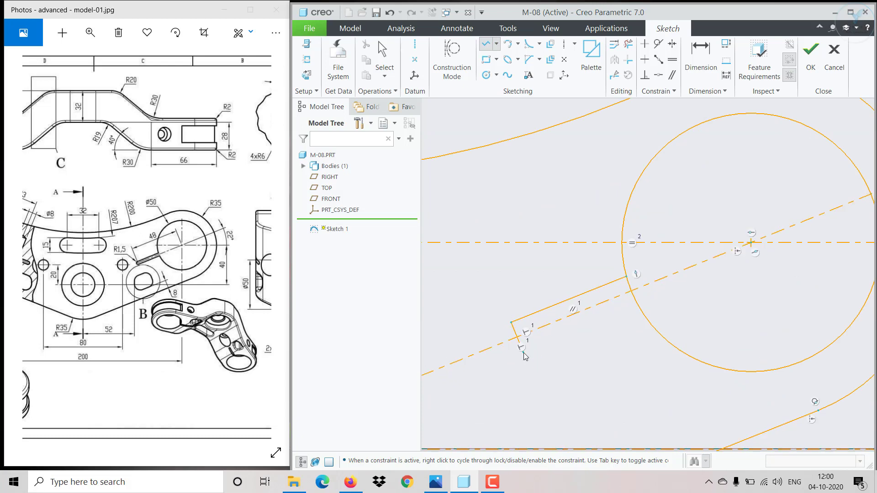
left_click(639, 309)
middle_click(656, 306)
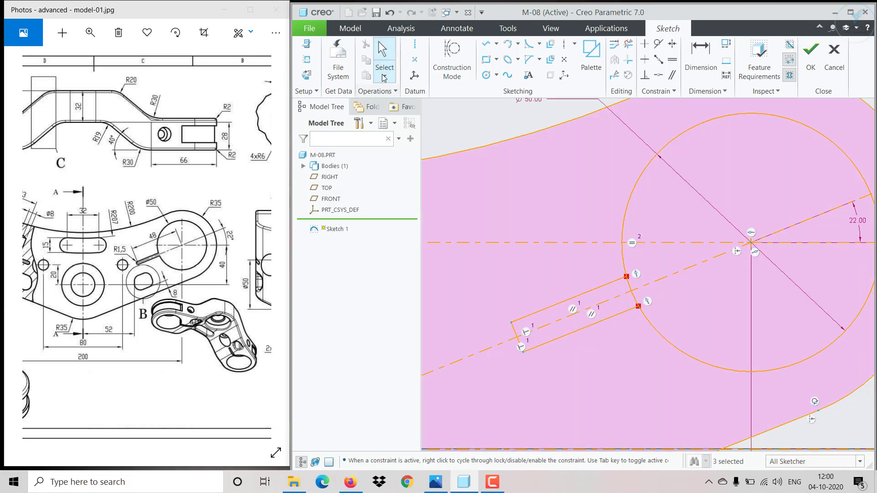
- Sketch an outward arc over the slot's closed end, joining the two corners of its short end line
left_click(507, 44)
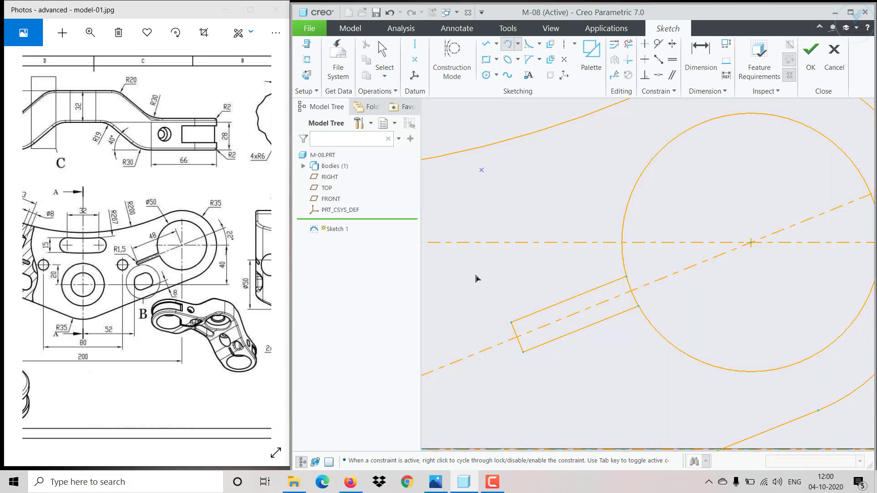
left_click(511, 323)
left_click(523, 351)
left_click(507, 349)
middle_click(512, 339)
scroll(517, 345, "up", 3)
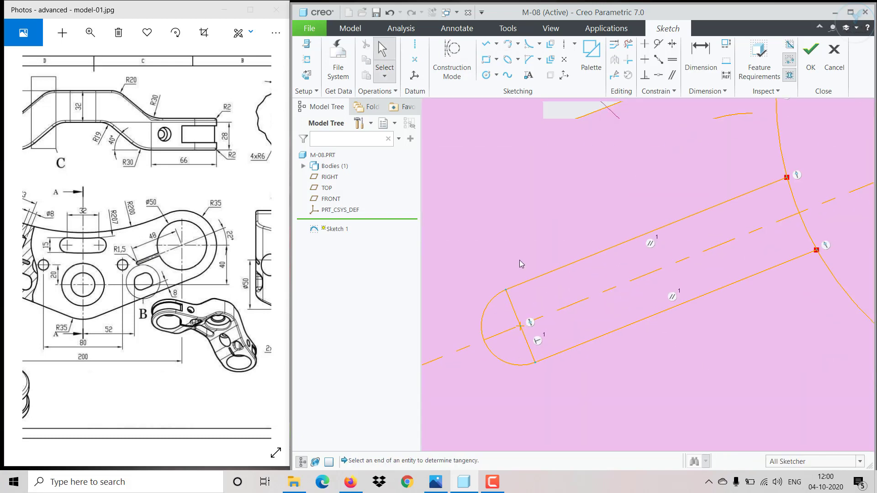
- Trim the slot's short end line and the circle segments between its two long edges to open it into the hole
left_click(628, 43)
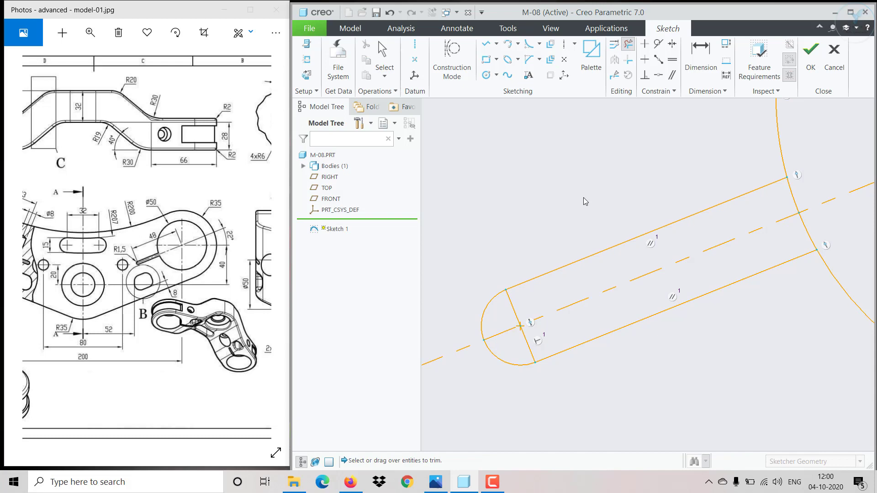
left_click(519, 319)
left_click(529, 348)
left_click(810, 237)
left_click(793, 194)
middle_click(746, 254)
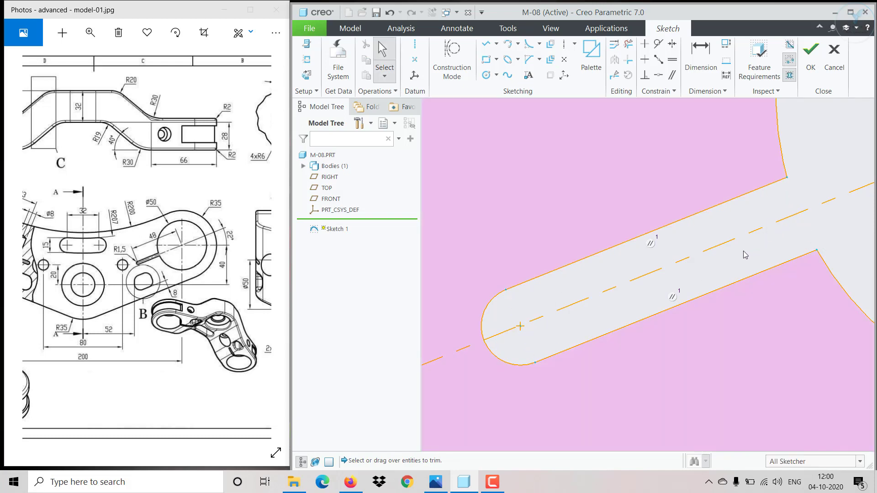
- Try to dimension the distance between the slot's end-arc centre and the 50 mm circle's centre as 48 mm
scroll(745, 254, "up", 3)
scroll(700, 275, "down", 2)
left_click(700, 54)
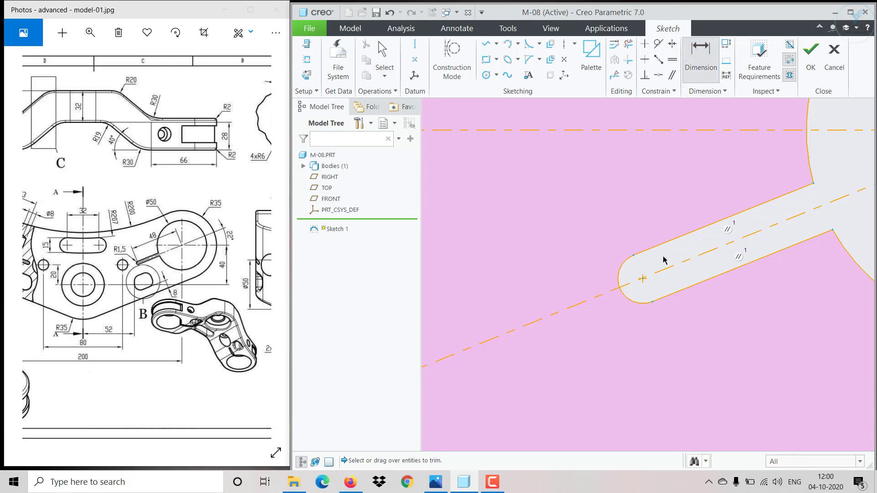
scroll(664, 259, "up", 3)
scroll(548, 300, "down", 2)
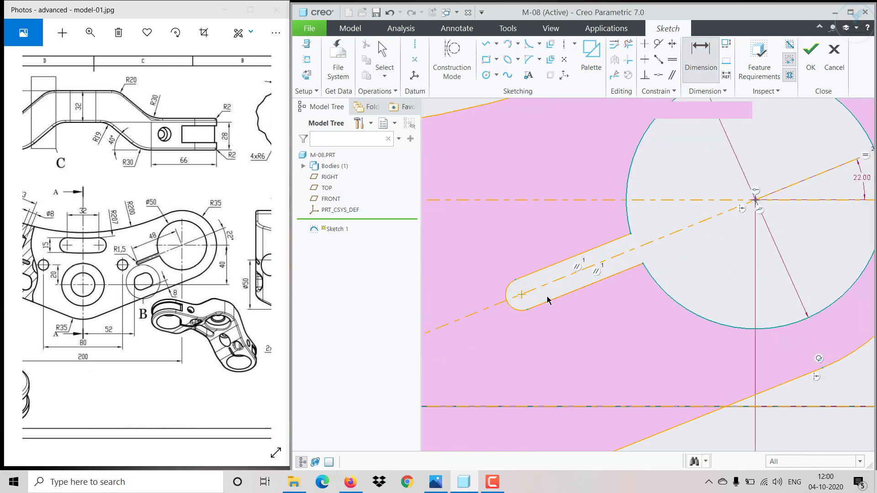
middle_click(580, 217)
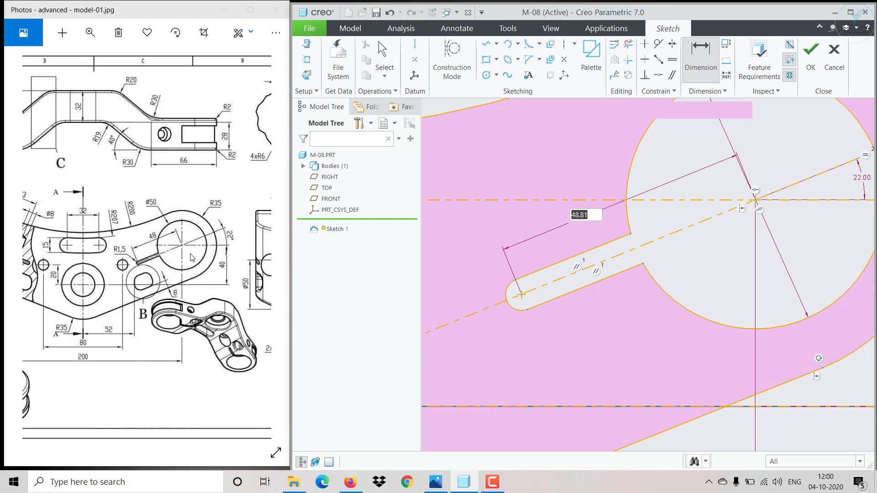
type("48")
key("Return")
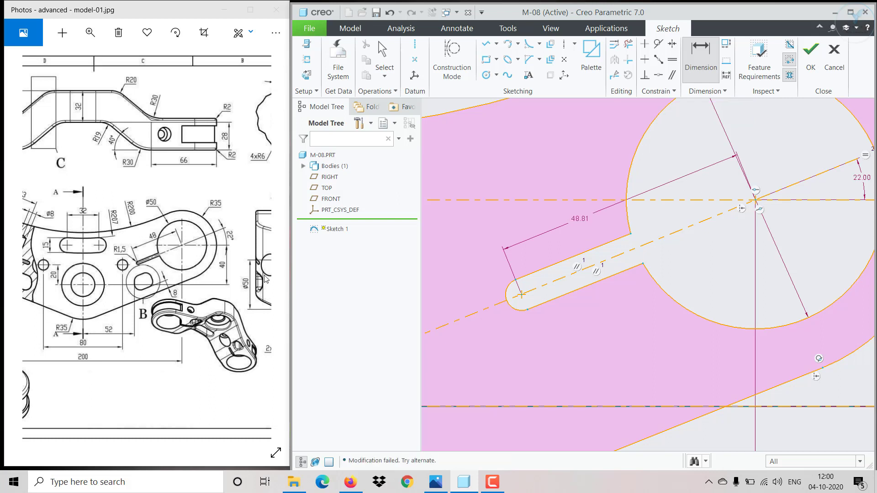
middle_click(567, 242)
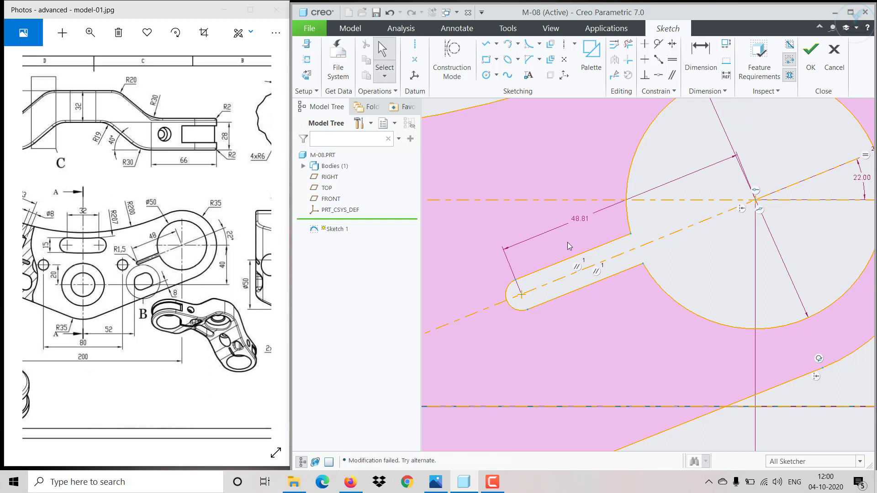
double_click(585, 221)
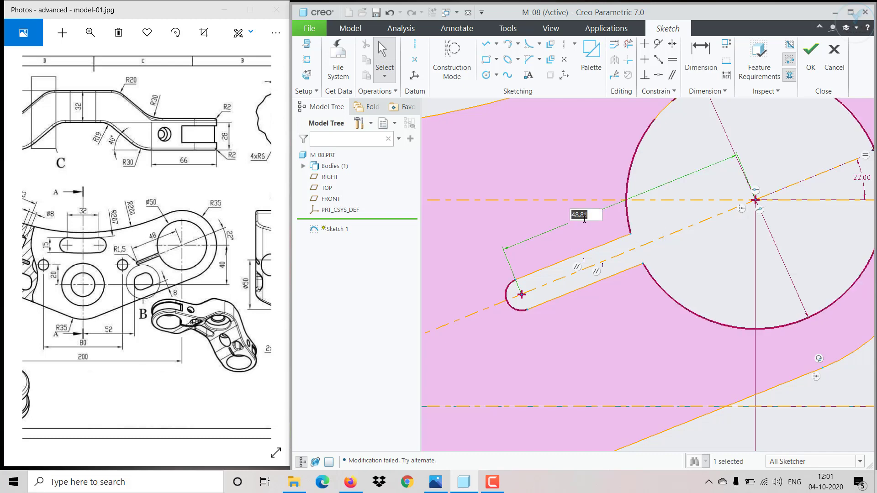
key("Return")
- Delete the distance dimension between the slot's end-arc centre and the circle's centre
scroll(624, 282, "down", 3)
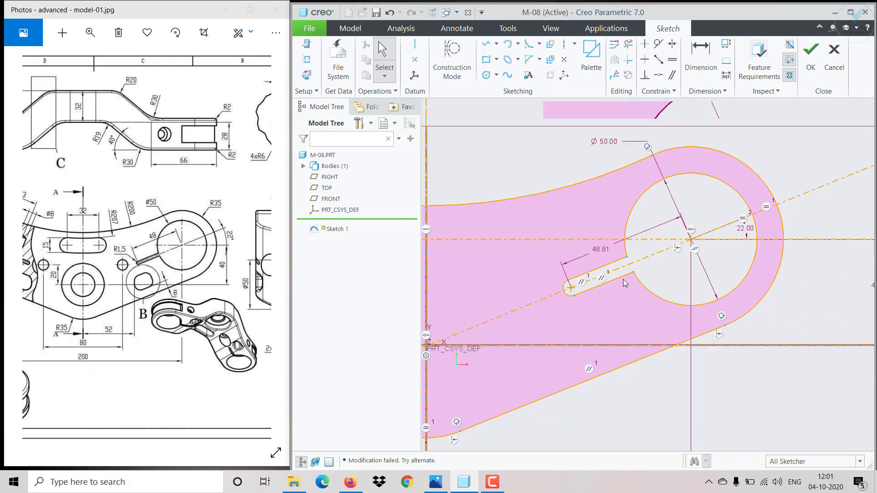
scroll(671, 210, "up", 1)
left_click(588, 261)
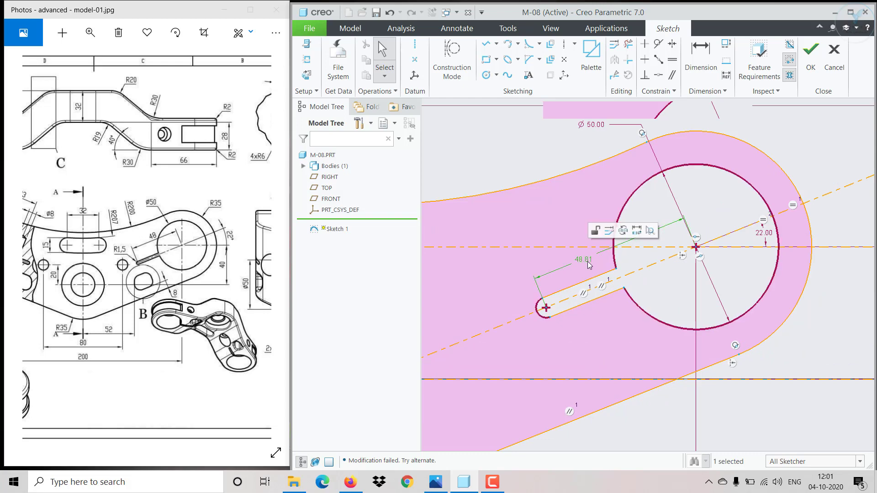
- Try to dimension the slot end arc's radius as 1.5 mm
scroll(544, 309, "up", 3)
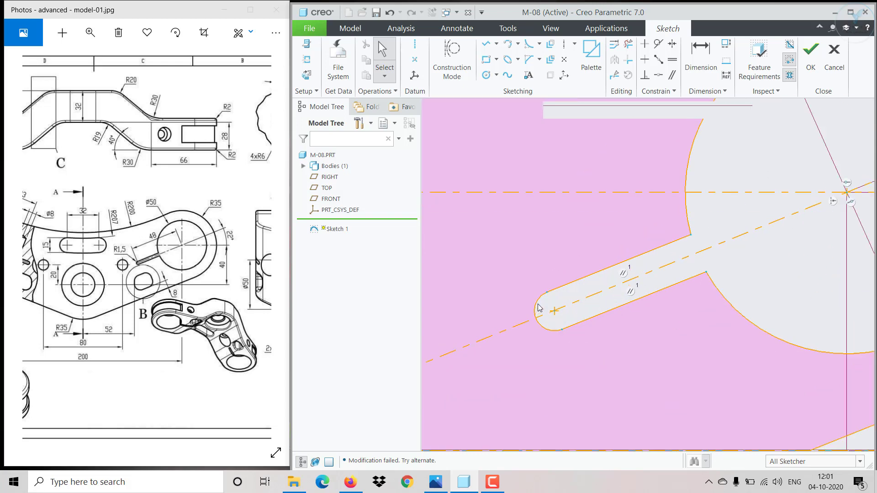
left_click(540, 302)
left_click(558, 270)
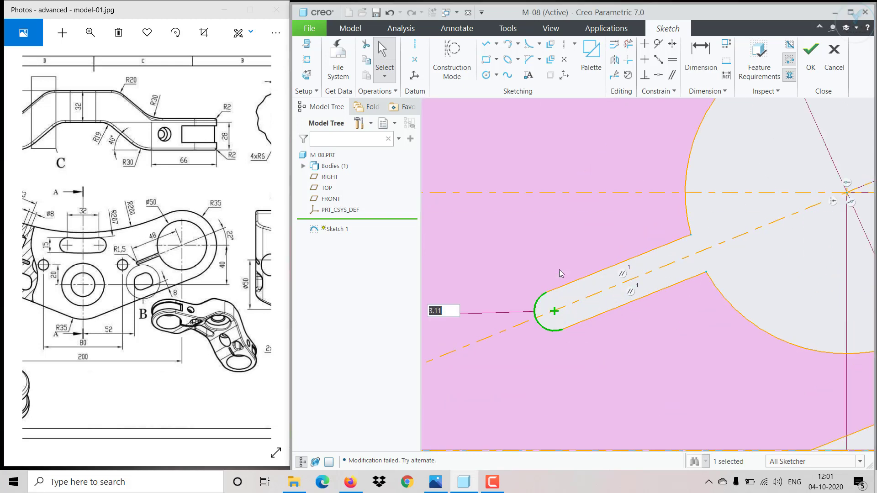
type("1.5")
key("Return")
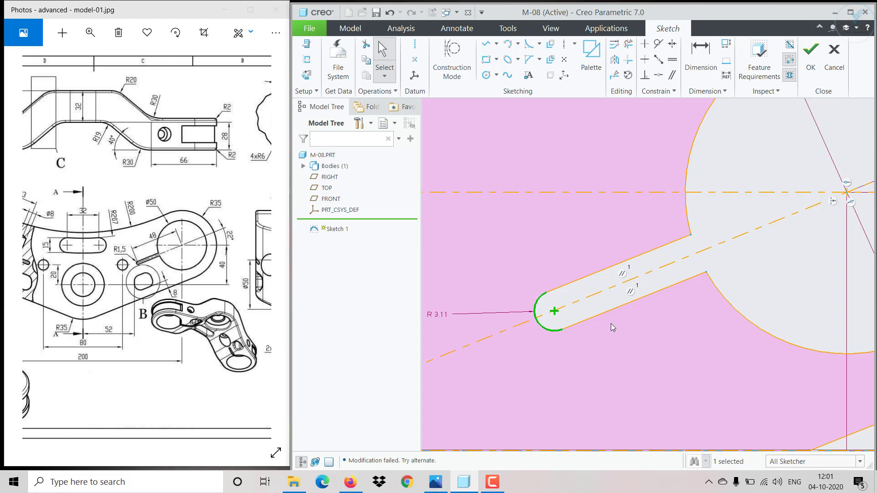
- Delete the parallel constraints from the slot's two long edges
scroll(645, 296, "down", 2)
scroll(646, 293, "up", 1)
left_click(645, 286)
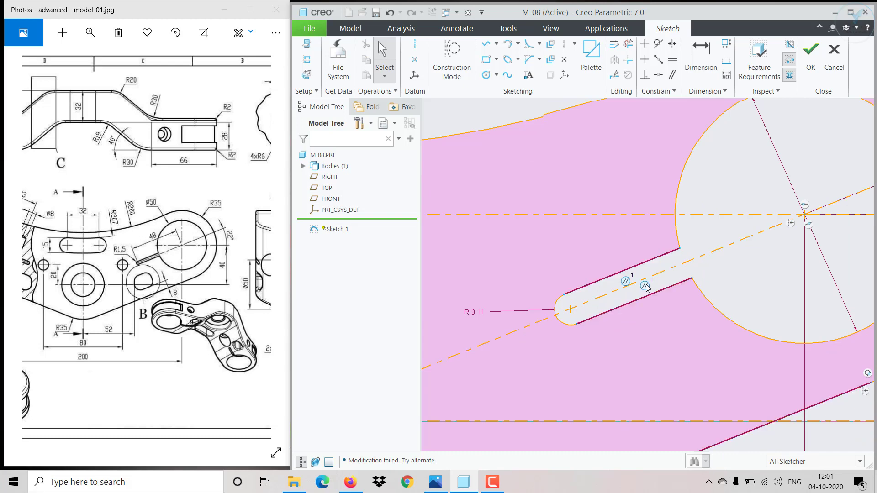
key("Delete")
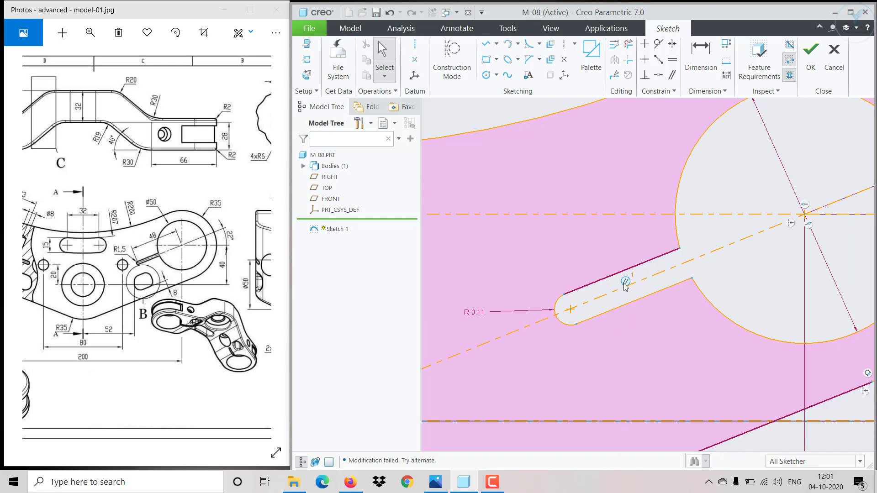
- Try again to reduce the slot end arc's radius, and delete its radius dimension
double_click(479, 312)
type("1.")
key("Return")
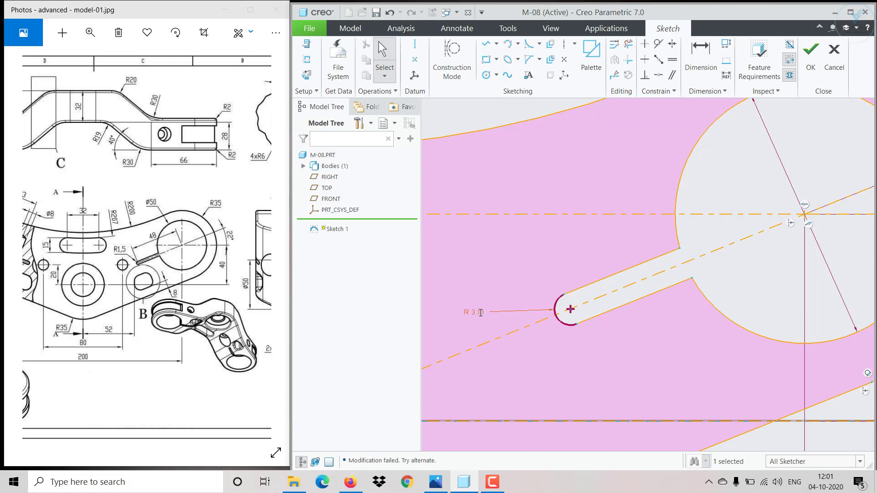
left_click(479, 313)
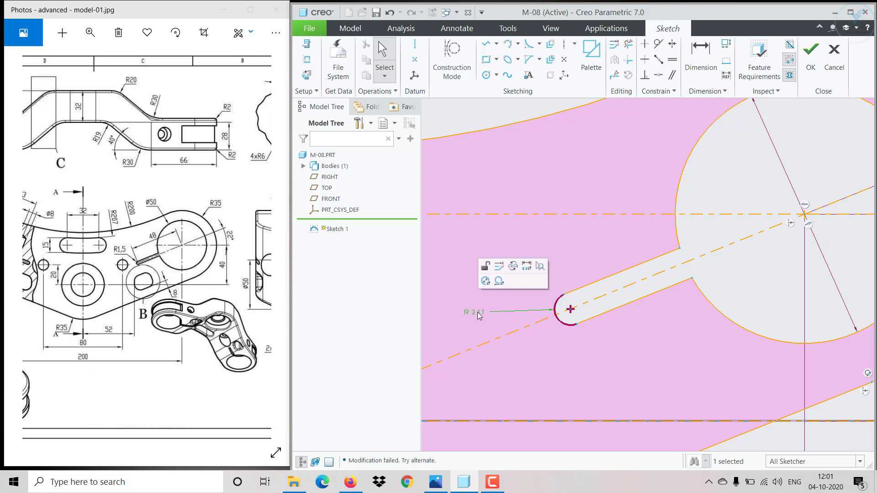
key("Delete")
- Reshape the slot's rounded end freehand and make its arc centre coincident with the slanted centerline
mouse_move(564, 295)
left_mouse_down()
mouse_move(579, 297)
mouse_move(549, 307)
left_mouse_up()
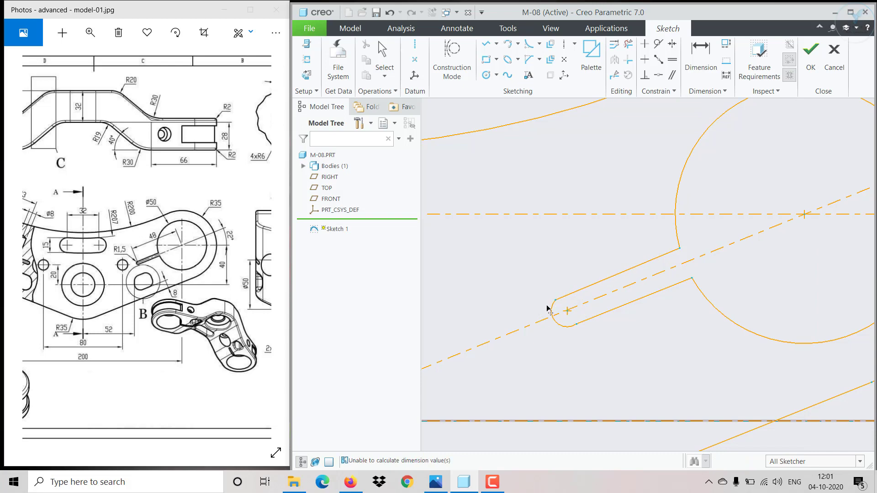
left_click_drag(554, 304, 582, 297)
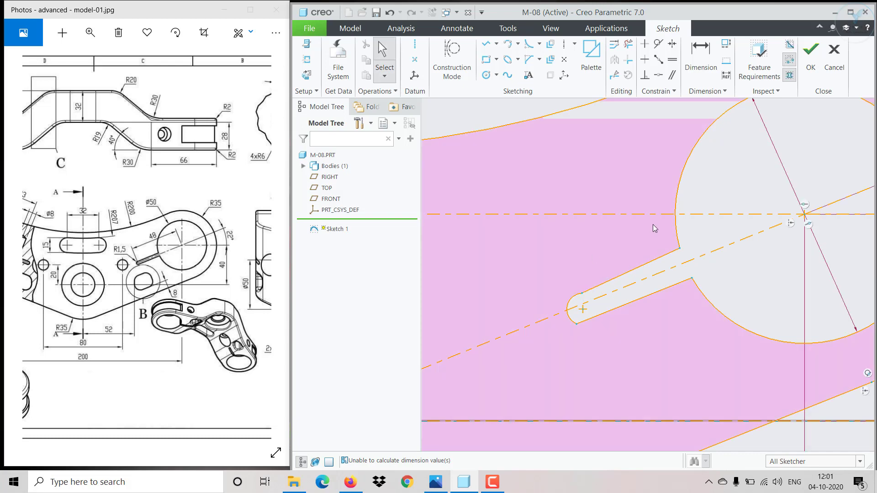
left_click(658, 75)
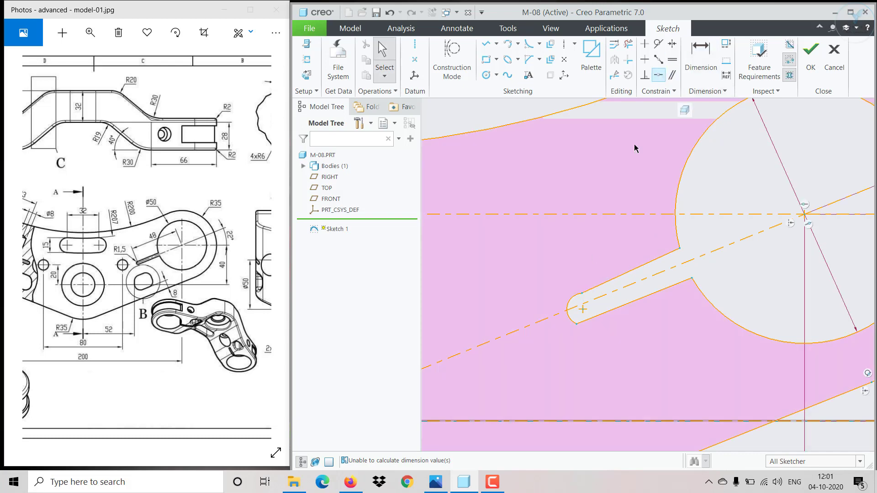
left_click(585, 309)
left_click(583, 310)
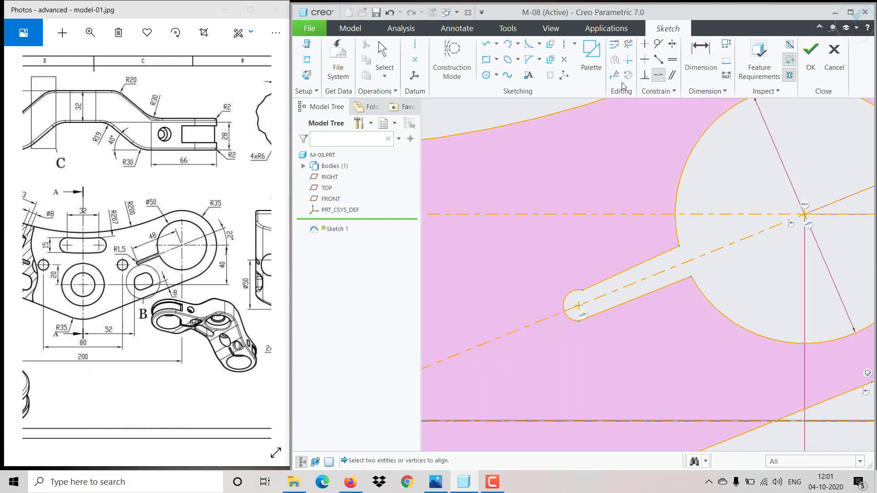
- Constrain both long edges of the slot parallel to the slanted centerline
left_click(672, 74)
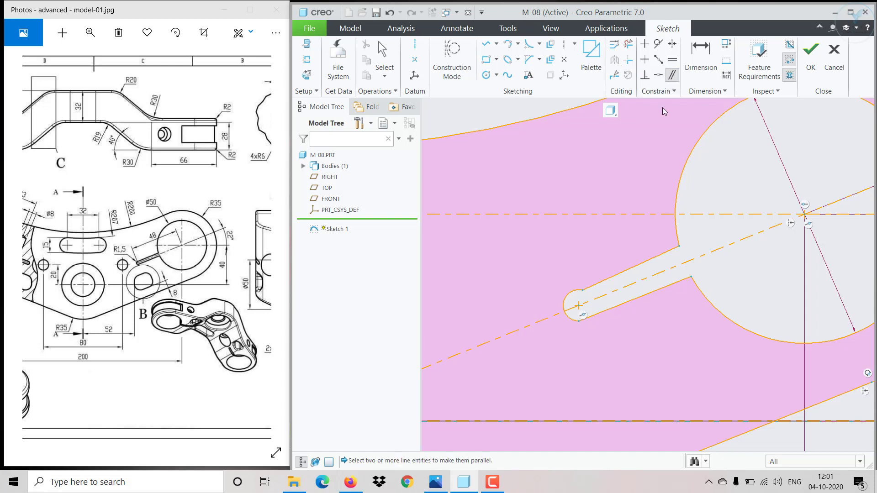
left_click(648, 276)
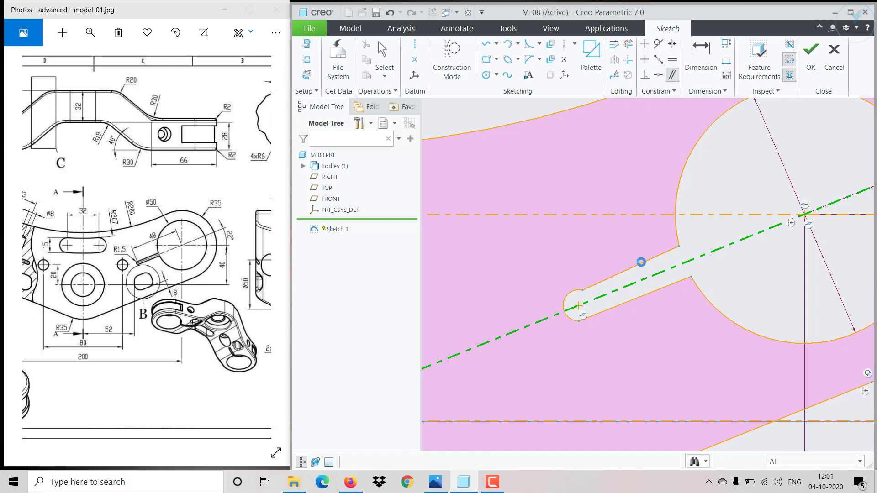
left_click(640, 264)
left_click(626, 304)
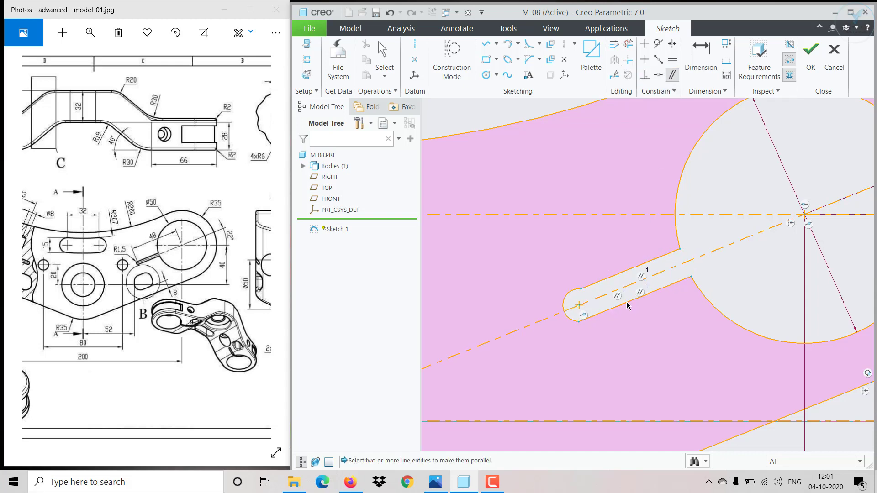
scroll(597, 314, "up", 3)
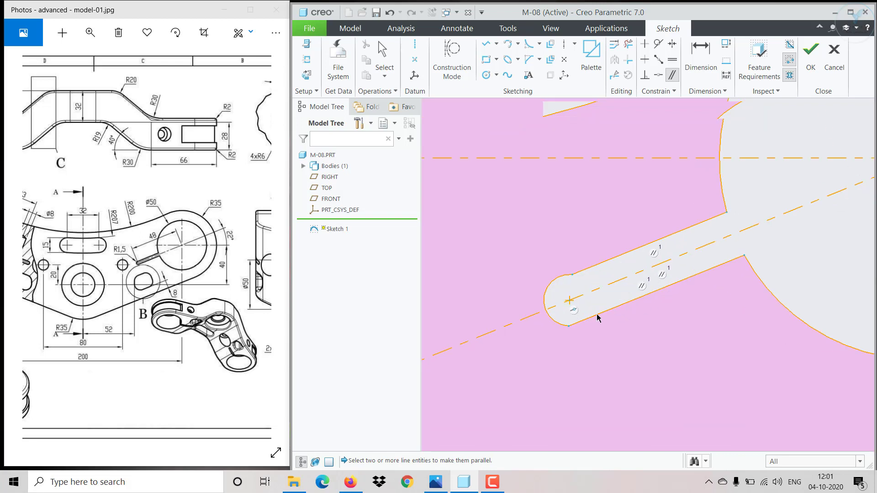
- Draw a second centerline through the slot end arc's centre, crossing the slanted centerline
left_click(564, 281)
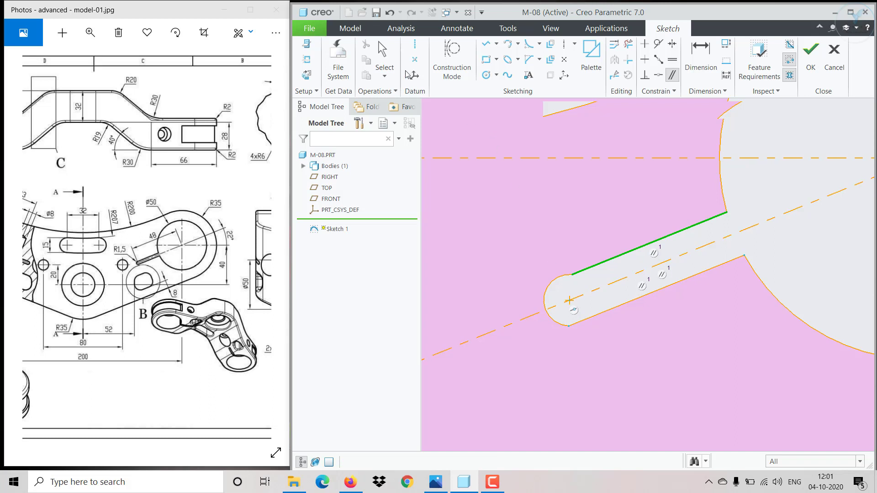
left_click(413, 46)
left_click(569, 300)
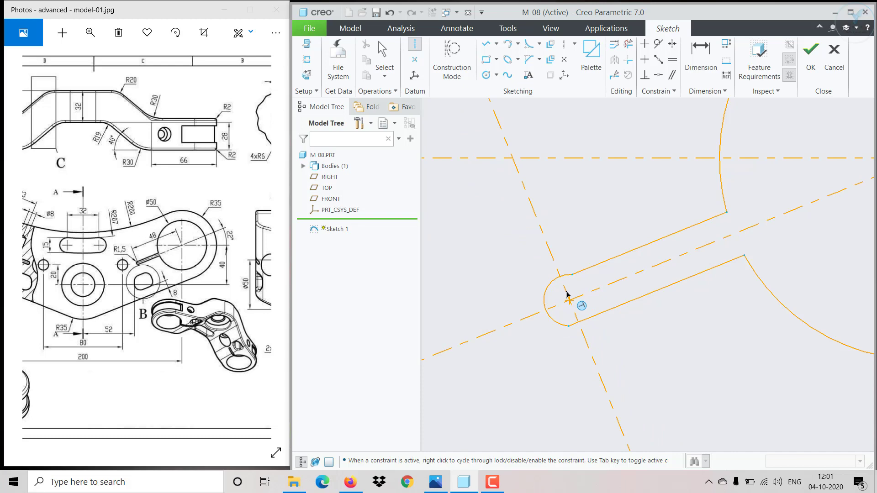
left_click(566, 298)
middle_click(555, 311)
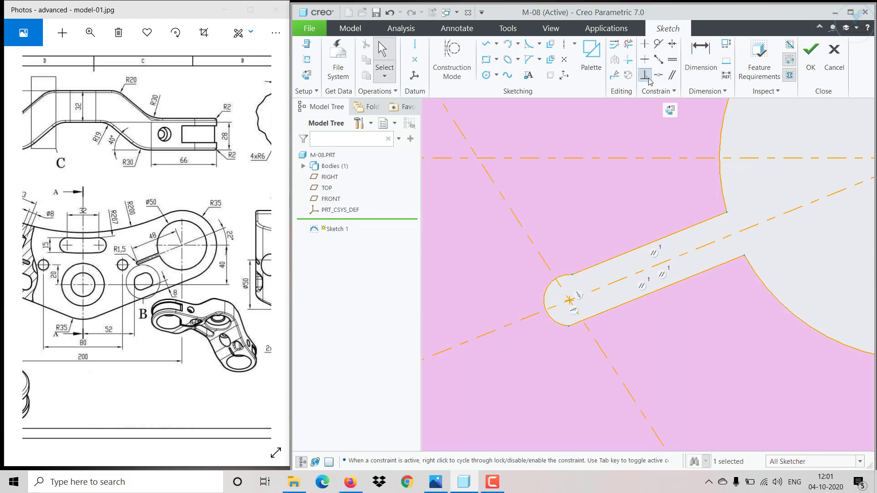
- Constrain the new centerline through the arc centre perpendicular to the slanted centerline
left_click(645, 74)
left_click(564, 298)
left_click(562, 289)
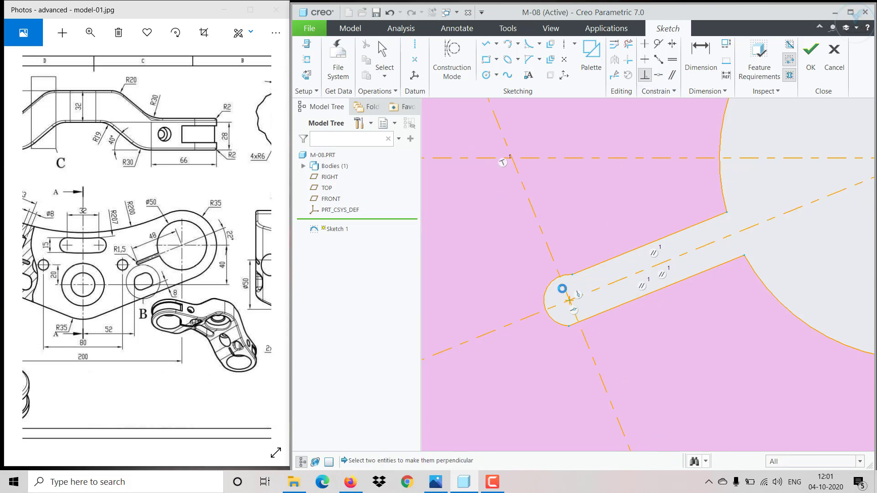
middle_click(561, 288)
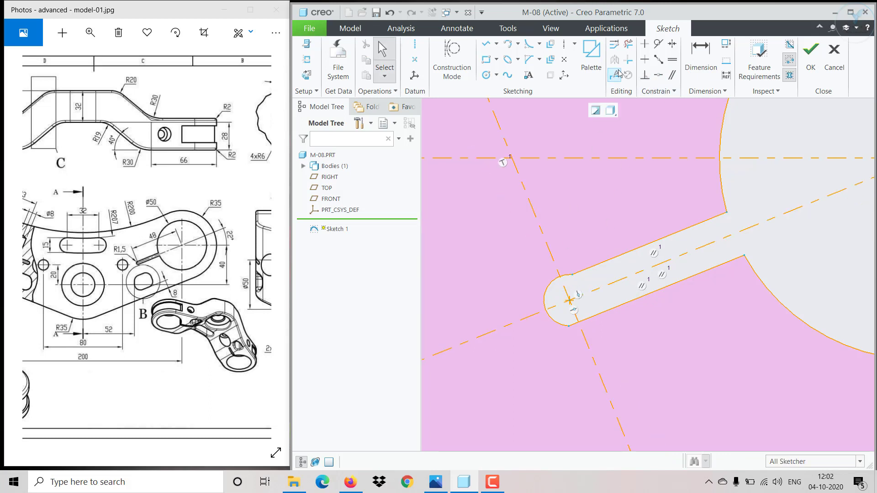
- Make both endpoints of the slot's end arc coincident with the perpendicular centerline
left_click(658, 74)
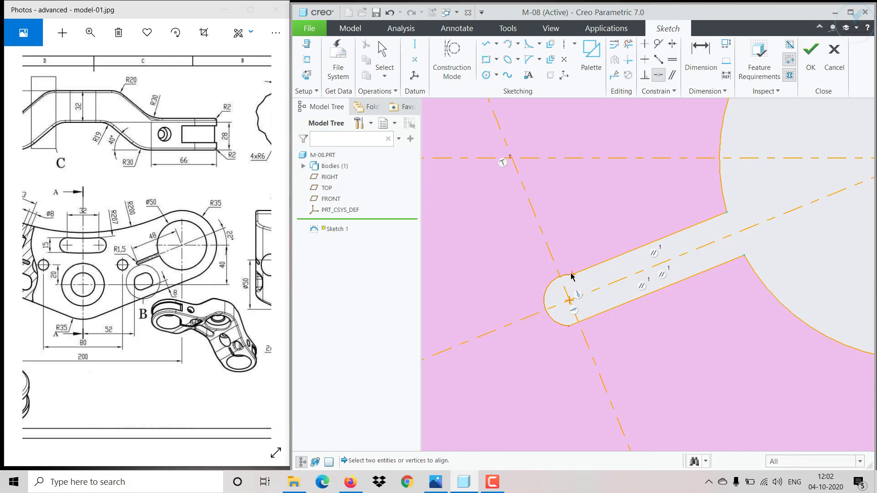
left_click(564, 288)
left_click(562, 291)
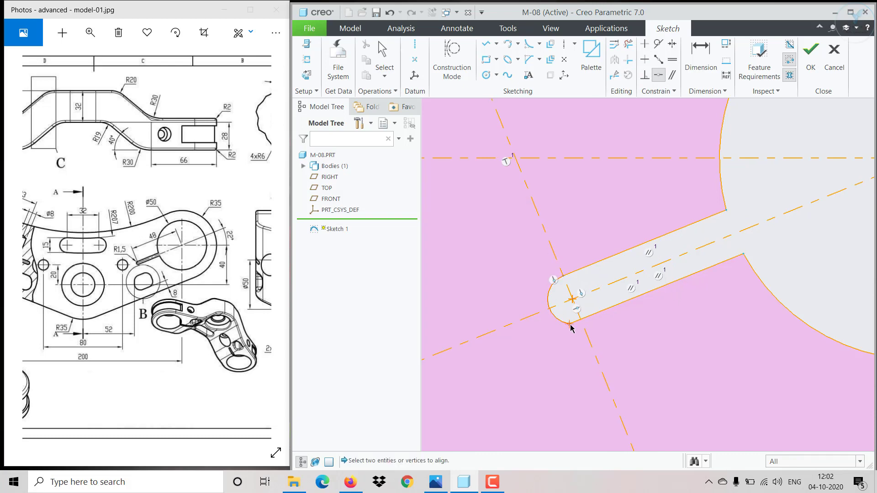
left_click(570, 325)
left_click(588, 337)
middle_click(611, 321)
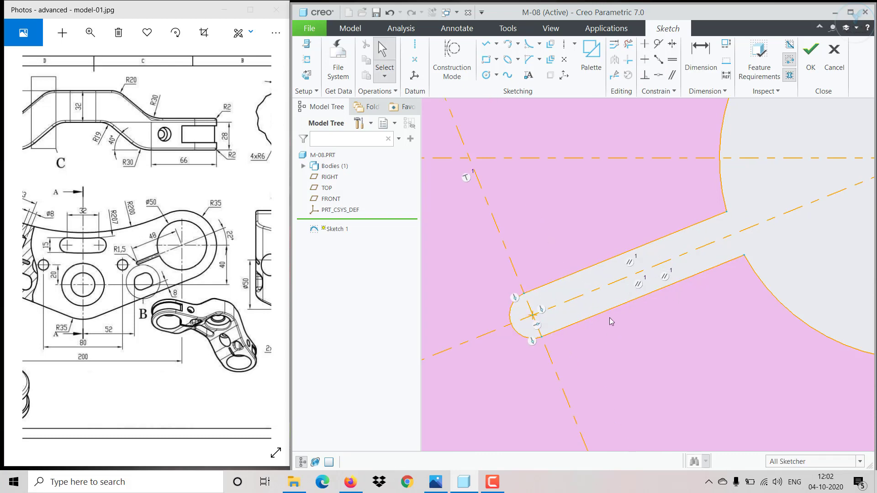
- Dimension the radius of the slot's end arc and set it to 1.5 mm
left_click(705, 71)
middle_click(498, 326)
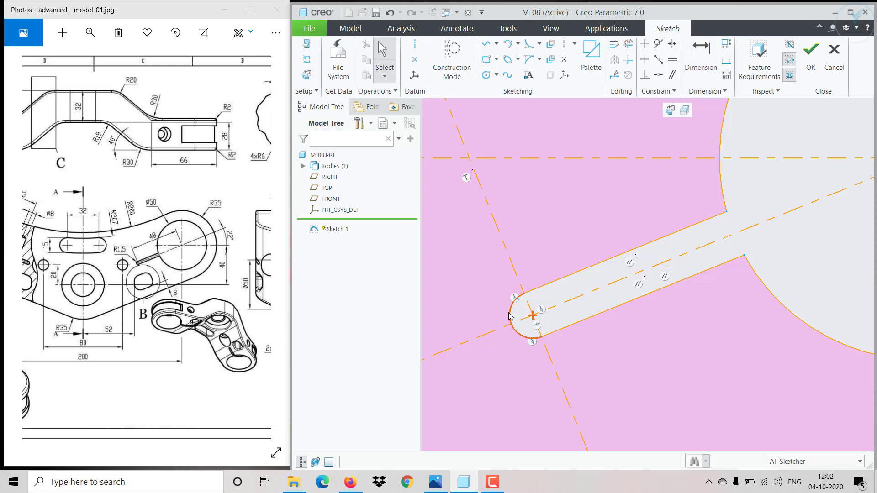
left_click(510, 316)
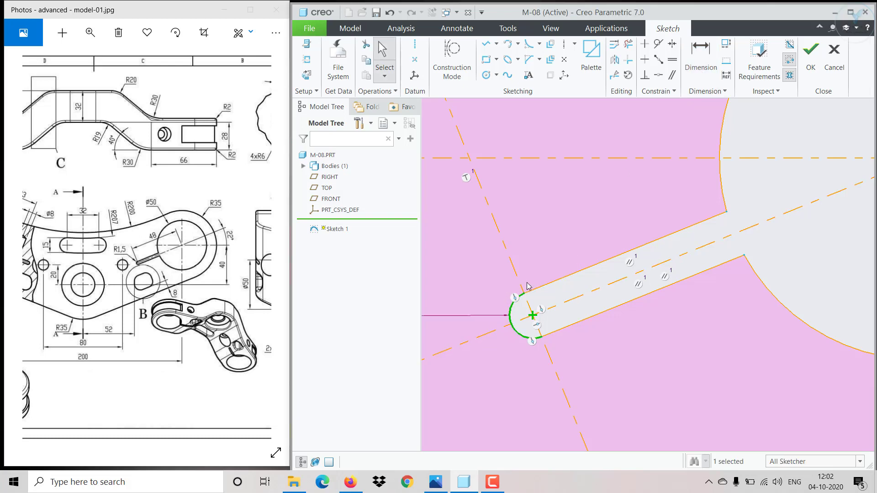
scroll(526, 283, "up", 5)
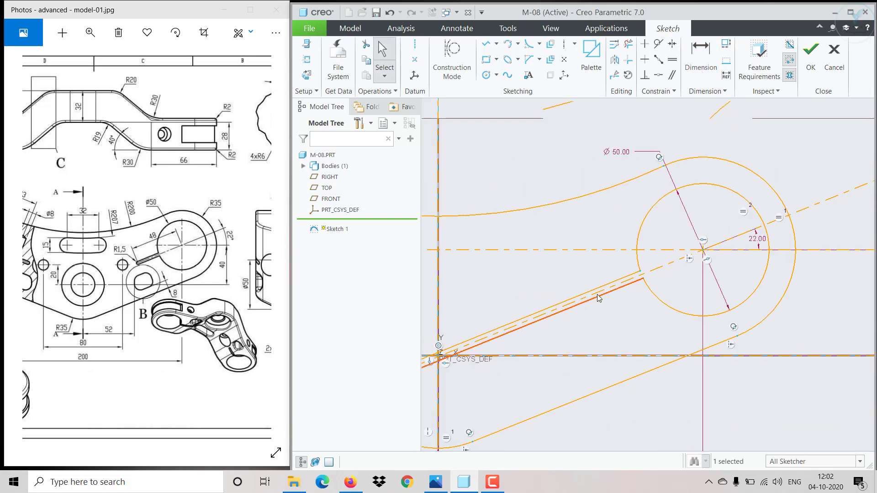
scroll(478, 365, "up", 5)
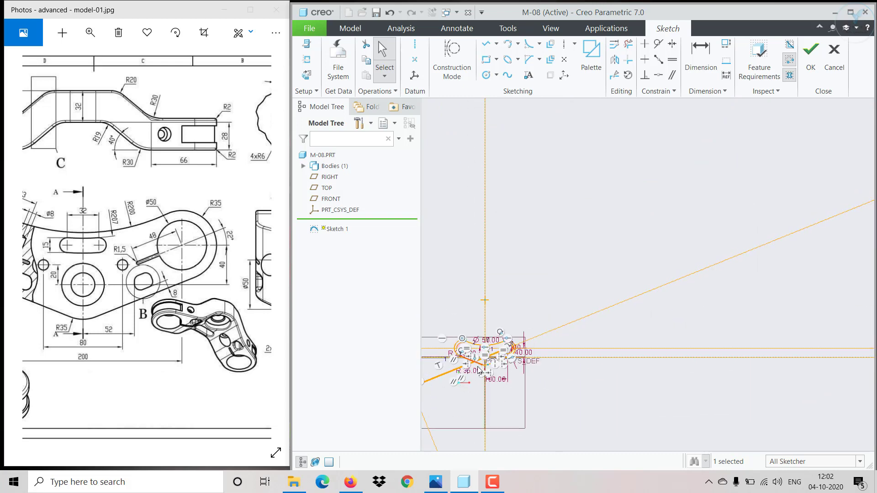
scroll(445, 383, "up", 4)
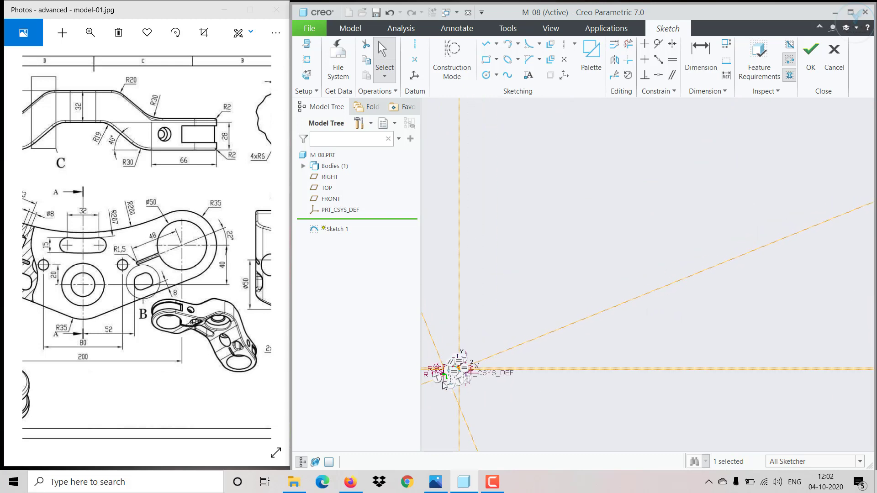
scroll(435, 379, "down", 6)
scroll(497, 331, "down", 8)
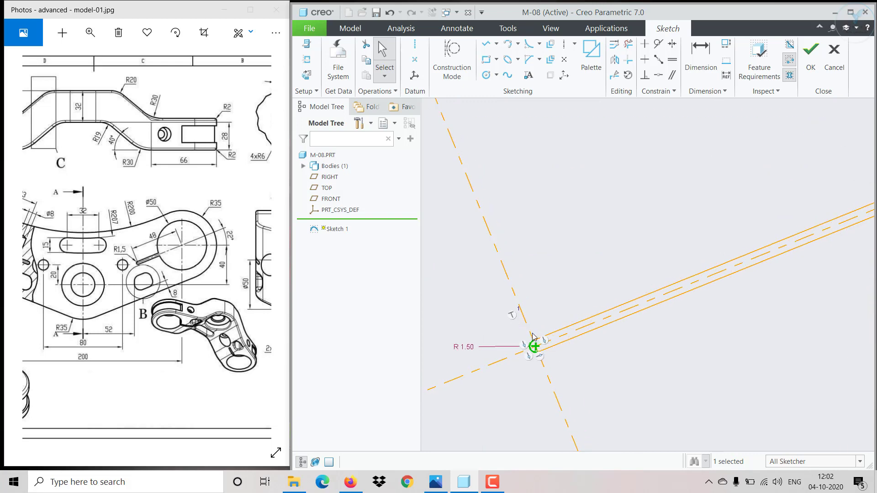
- Dimension the distance from the perpendicular centerline to the right 50 mm hole's centre and set it to 48 mm
left_click(700, 55)
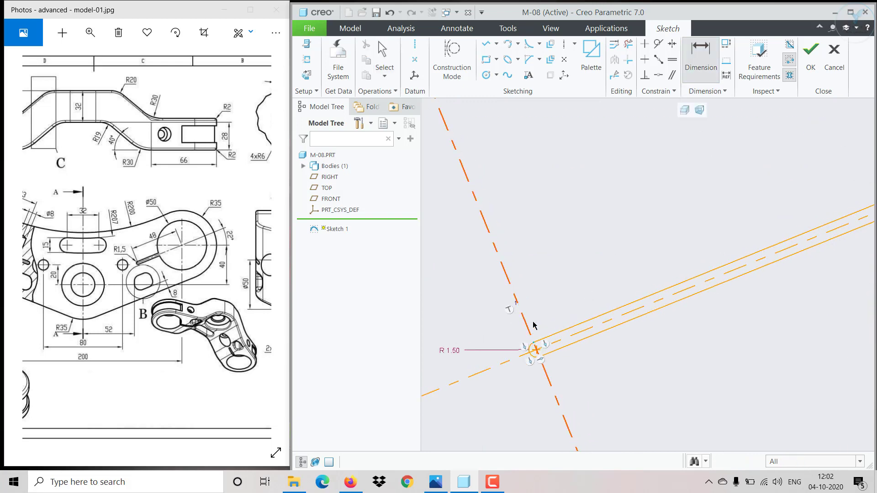
scroll(530, 322, "up", 6)
scroll(638, 291, "down", 2)
scroll(614, 295, "down", 5)
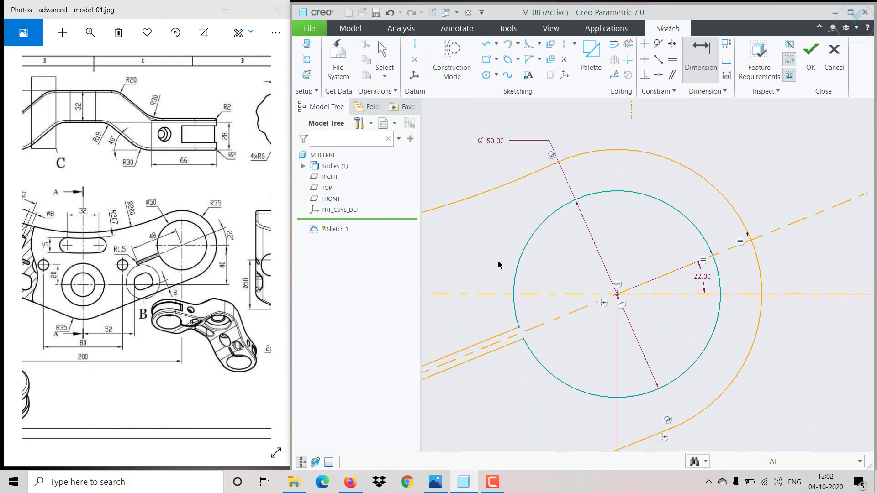
middle_click(478, 268)
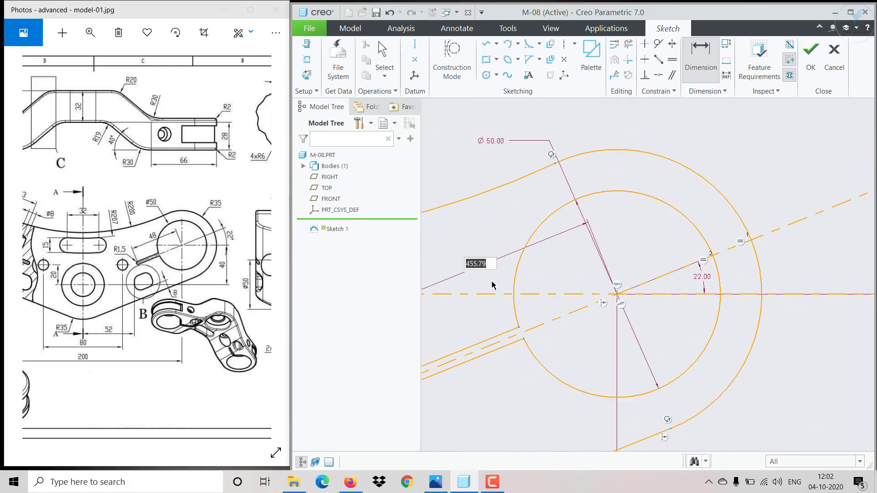
type("48")
key("Return")
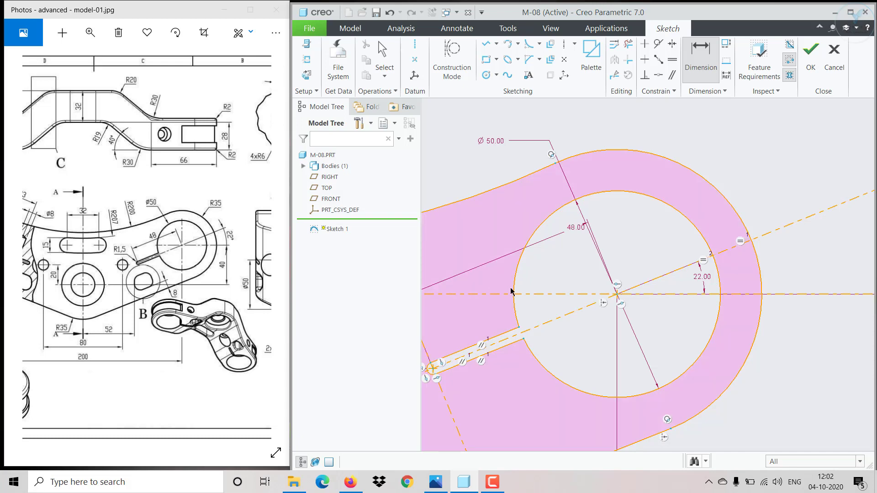
scroll(511, 288, "up", 3)
scroll(483, 332, "down", 3)
middle_click(516, 325)
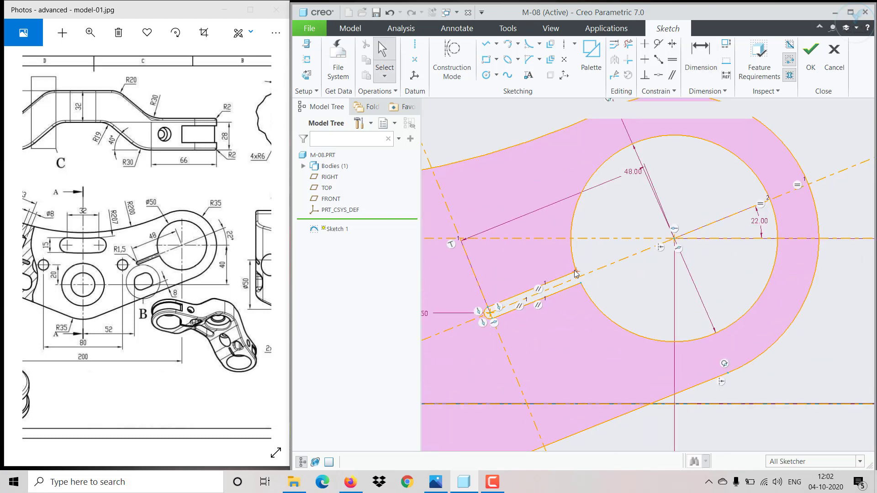
left_click_drag(514, 316, 531, 343)
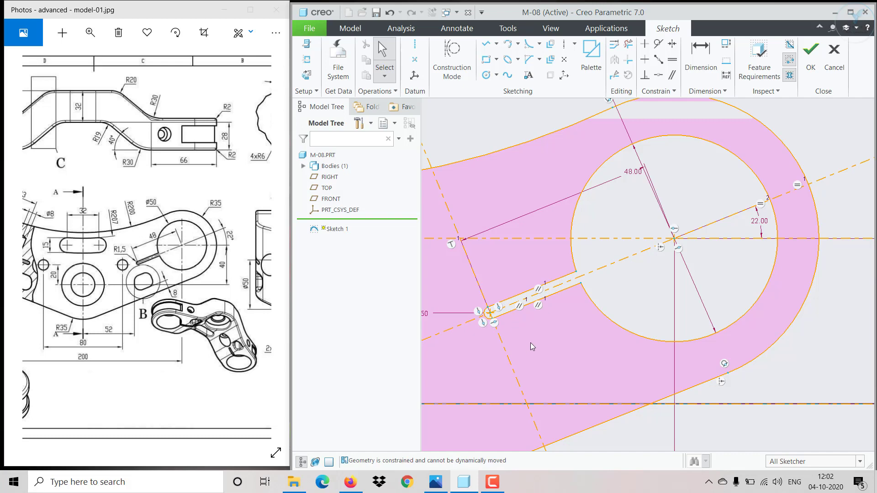
- Mirror the slot's two long edges and end arc about the vertical centerline to the left hole
scroll(561, 335, "up", 6)
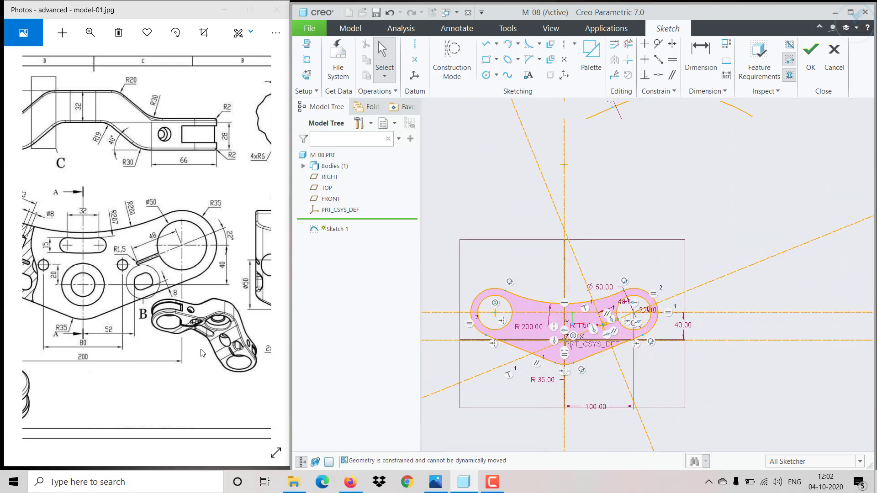
scroll(631, 313, "down", 5)
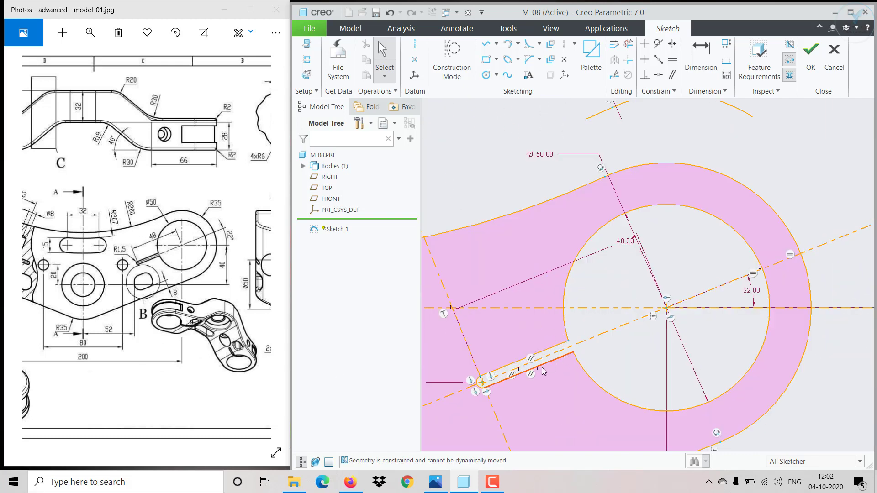
left_click(545, 371)
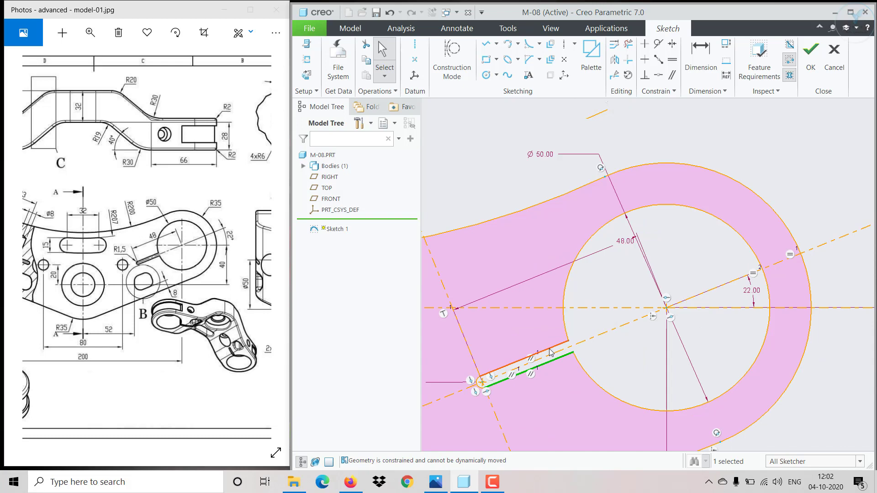
left_click(546, 350, "ctrl")
scroll(476, 384, "down", 5)
left_click(477, 376, "ctrl")
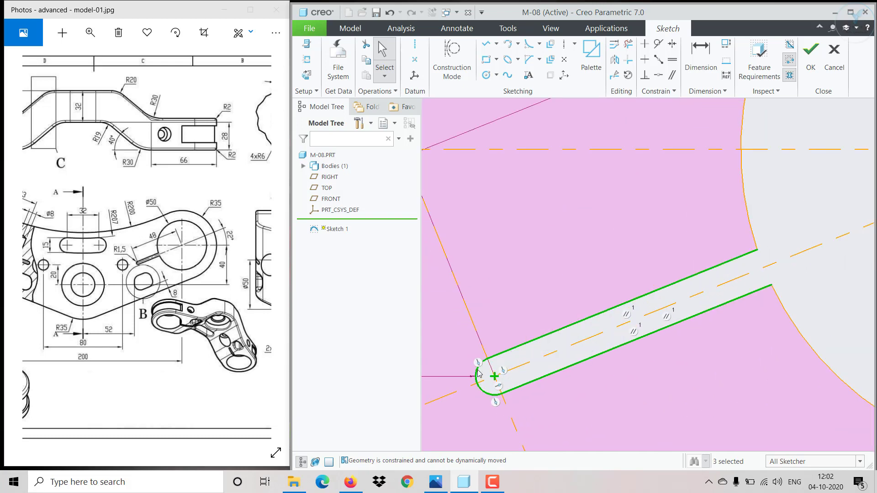
scroll(503, 379, "up", 6)
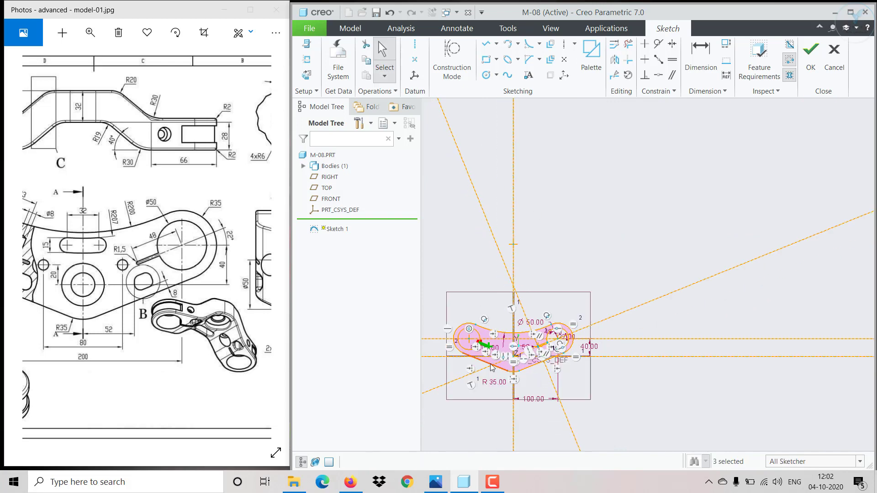
- Trim away the left hole's circle segment between the mirrored slot's edges and finish the sketch
scroll(472, 320, "down", 6)
scroll(585, 273, "up", 2)
scroll(500, 284, "down", 5)
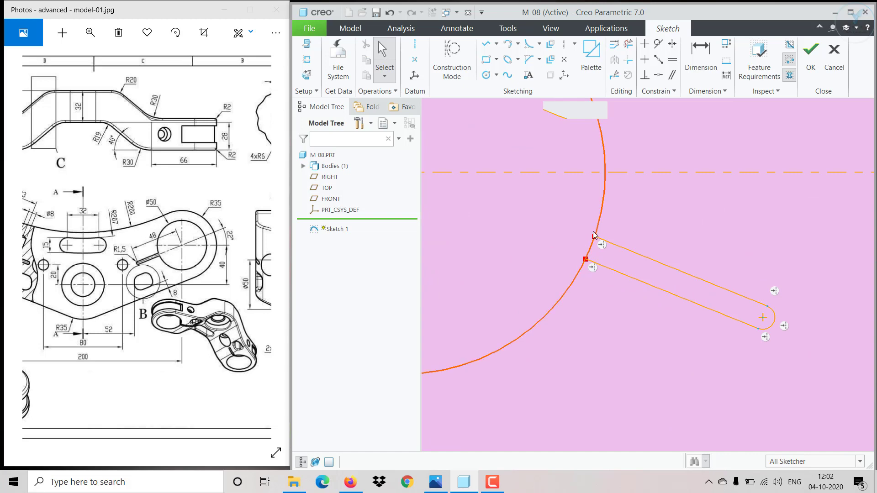
left_click(627, 44)
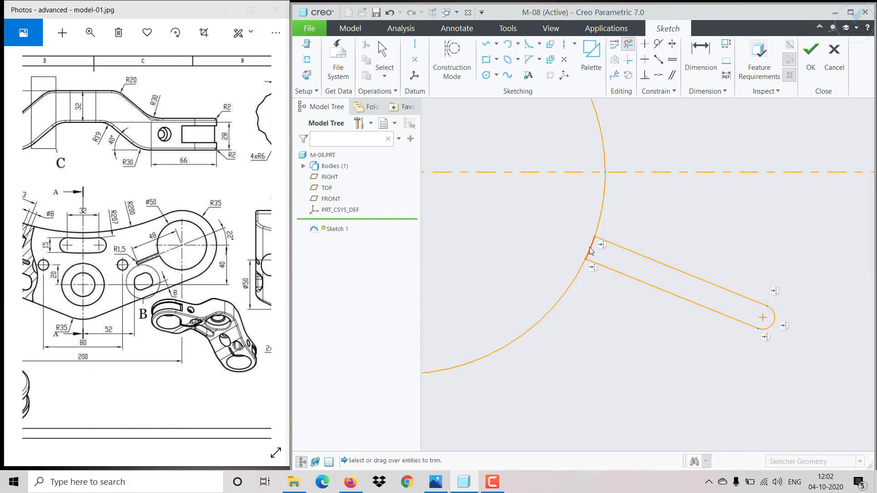
left_click(589, 251)
scroll(617, 311, "down", 5)
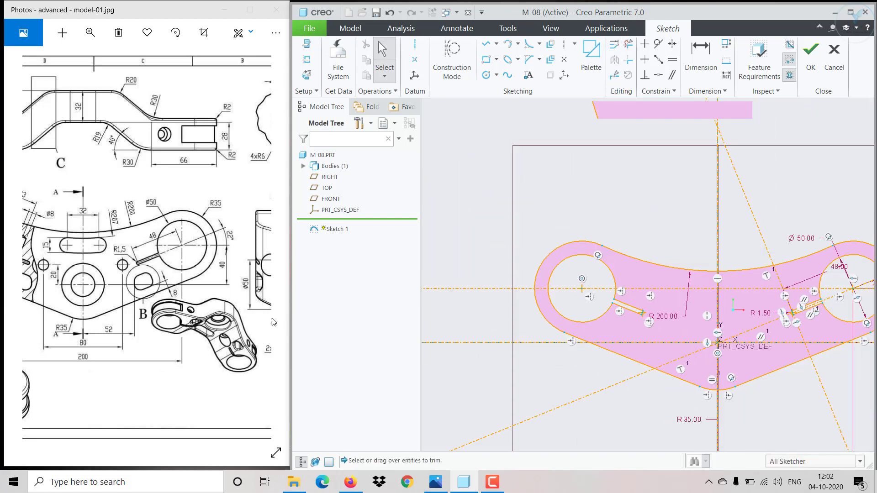
left_click_drag(91, 336, 183, 345)
left_click(811, 59)
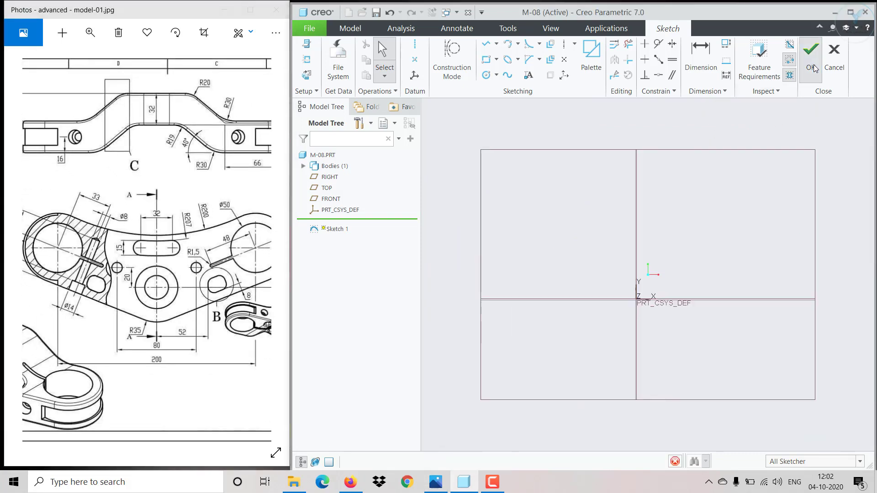
- Extrude Sketch 1 as a solid to a depth of 60 mm
left_click(510, 67)
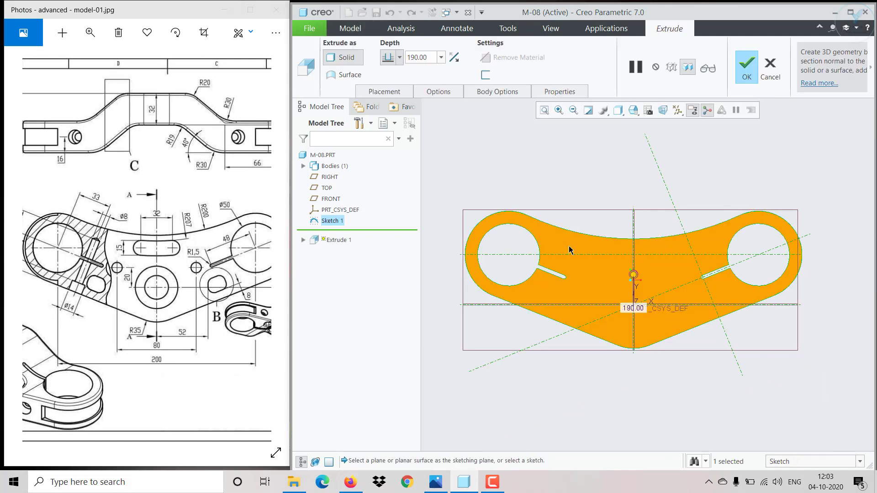
mouse_move(573, 264)
middle_mouse_down()
mouse_move(580, 256)
mouse_move(569, 228)
mouse_move(489, 232)
middle_mouse_up()
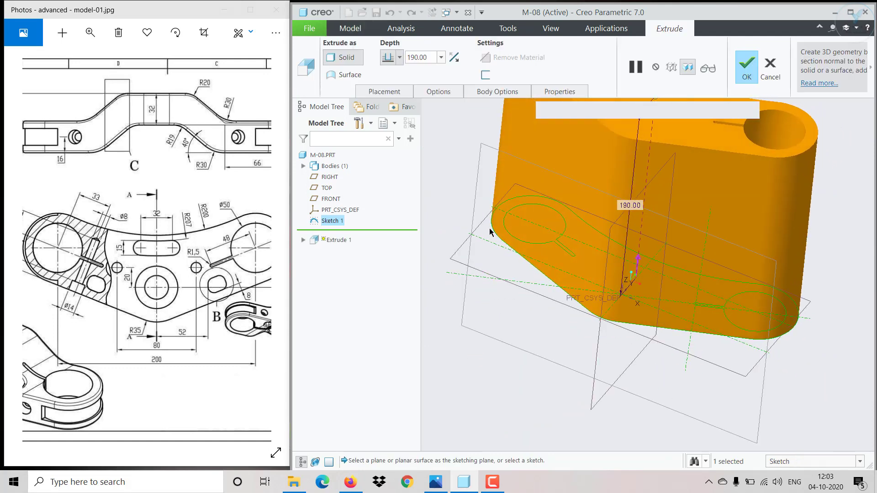
mouse_move(101, 208)
left_mouse_down()
mouse_move(198, 216)
mouse_move(222, 111)
left_mouse_up()
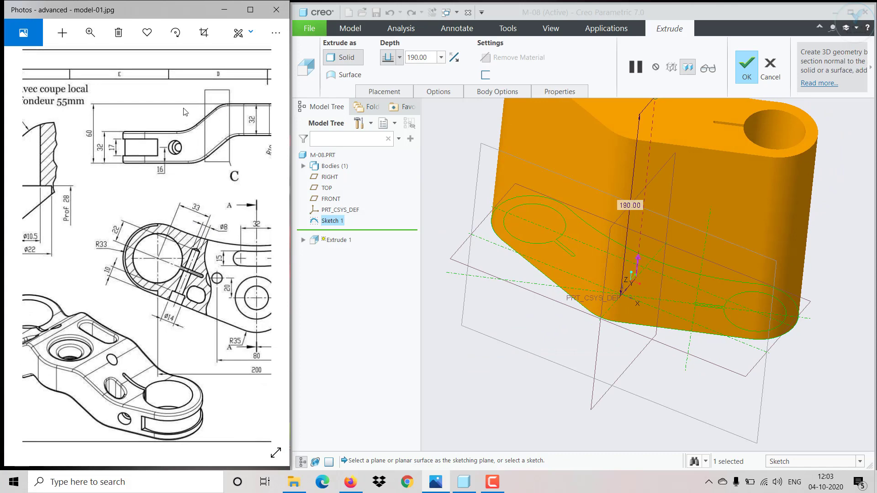
left_click(429, 59)
type("60")
key("Return")
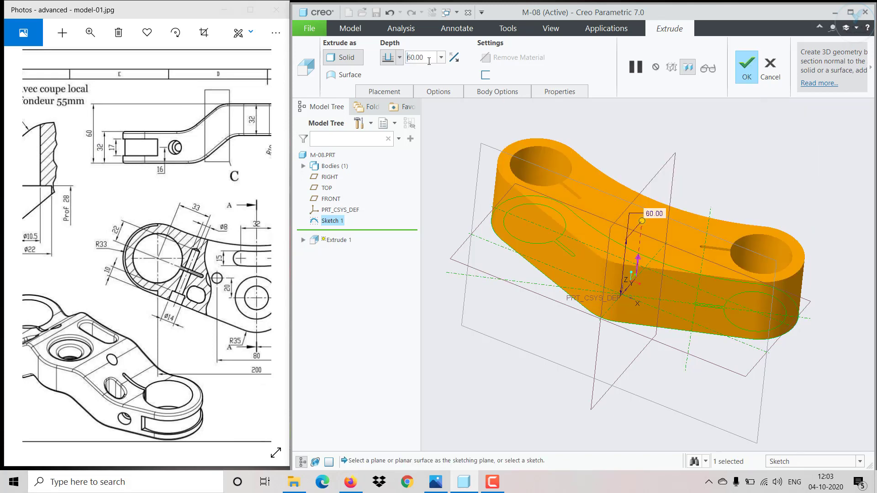
left_click(740, 73)
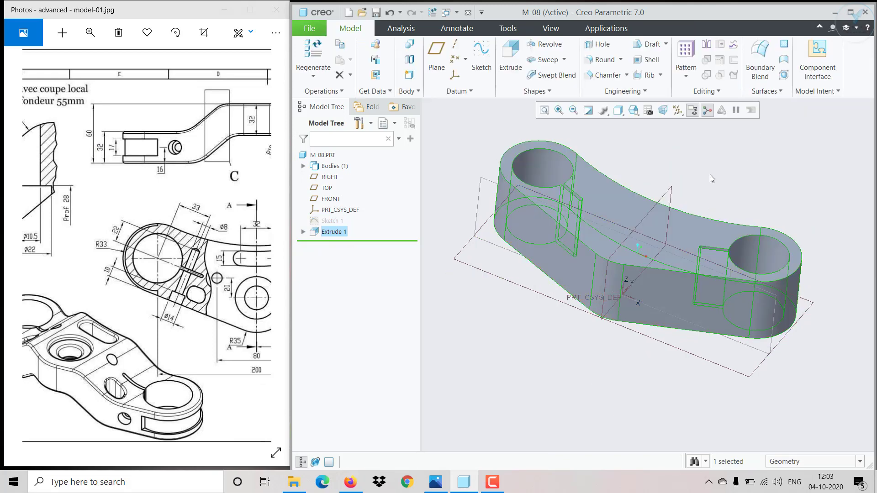
scroll(708, 192, "down", 2)
mouse_move(710, 204)
middle_mouse_down()
mouse_move(689, 166)
mouse_move(757, 184)
mouse_move(700, 188)
mouse_move(732, 192)
mouse_move(748, 209)
mouse_move(658, 194)
middle_mouse_up()
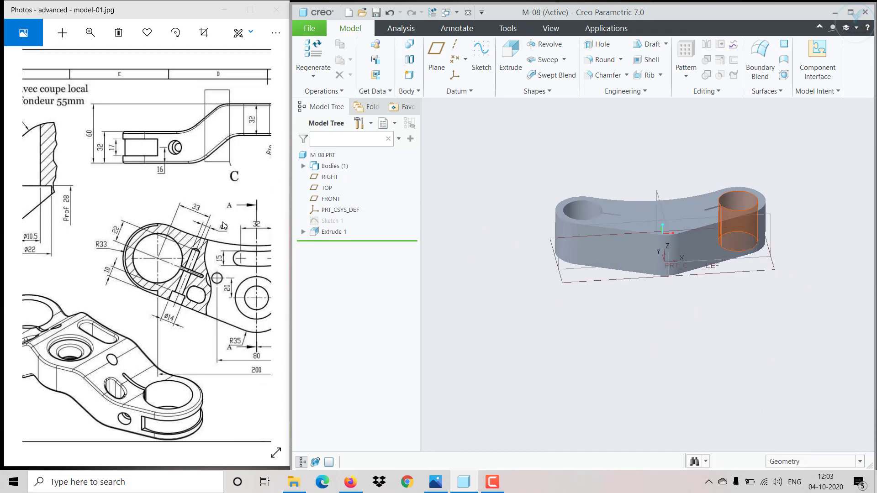
- Check the side view in the reference drawing and start a sketch on the TOP datum plane
left_click_drag(220, 226, 155, 254)
scroll(156, 254, "down", 1)
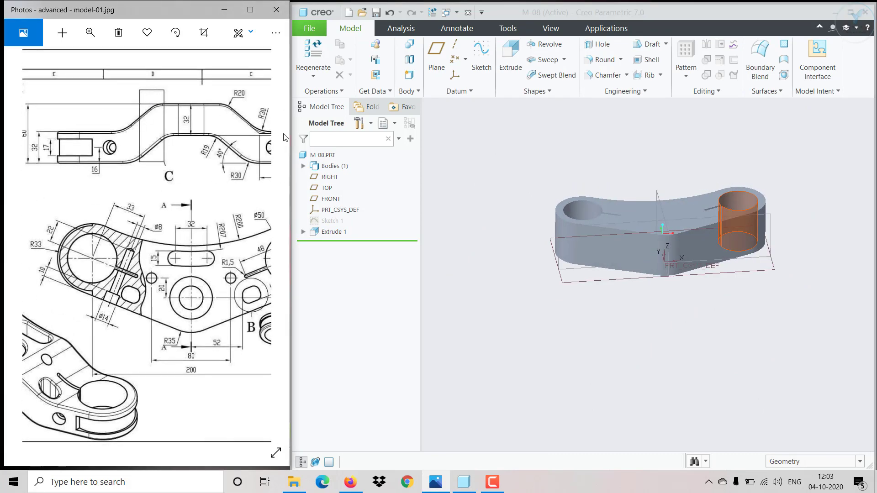
left_click(326, 188)
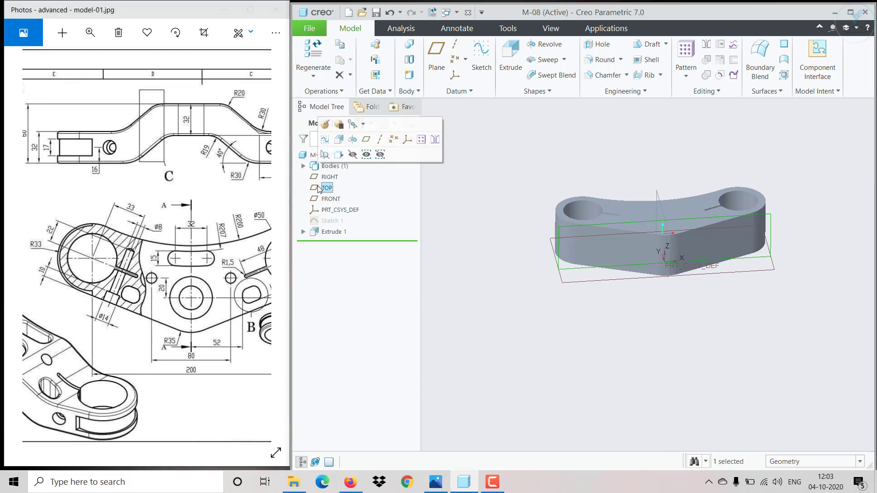
left_click(327, 141)
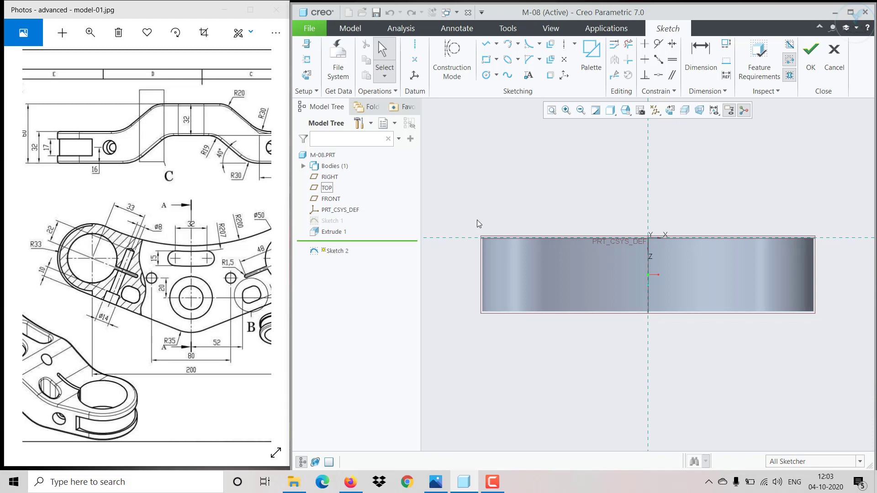
- Sketch a closed four-sided profile at the solid's upper left corner, with a sloped right edge and its lower edge about 35 mm above the base
scroll(514, 250, "up", 2)
left_click(486, 48)
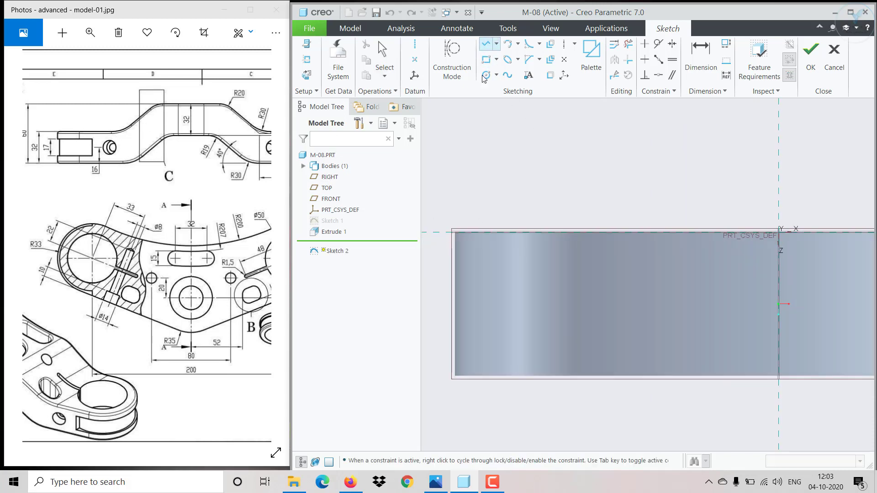
scroll(600, 233, "down", 2)
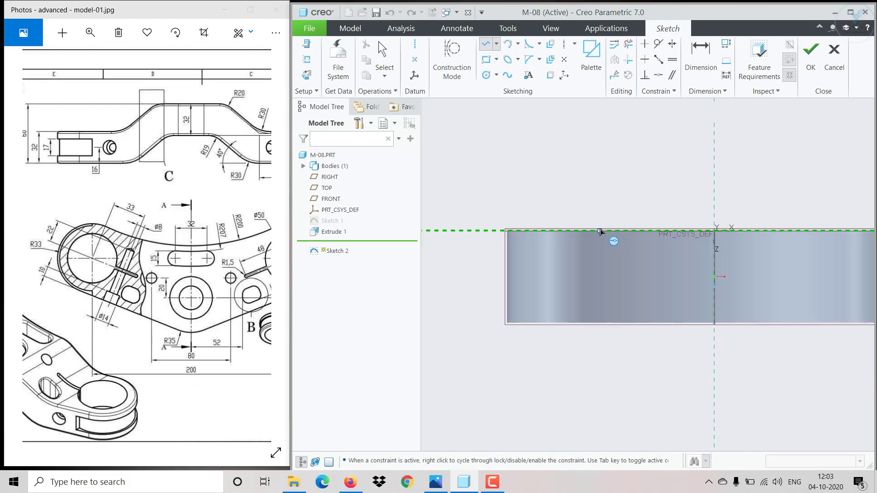
left_click(714, 230)
scroll(621, 240, "up", 1)
left_click(581, 227)
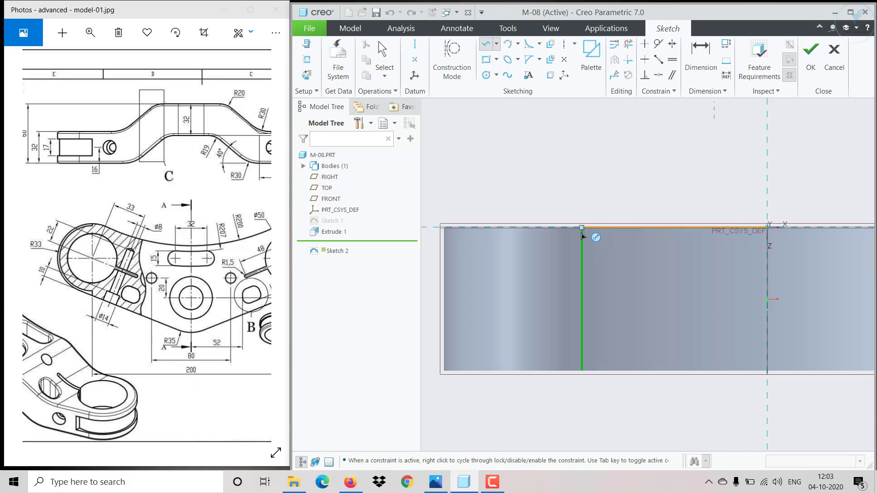
left_click(617, 228)
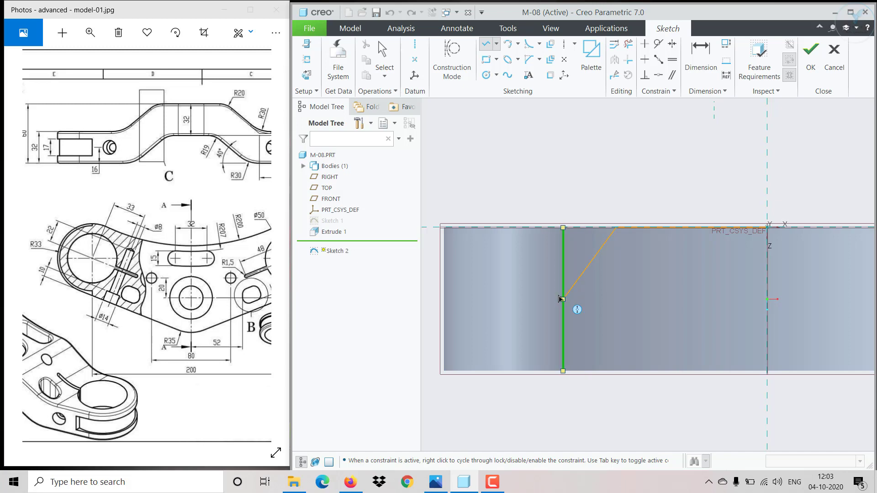
left_click(557, 287)
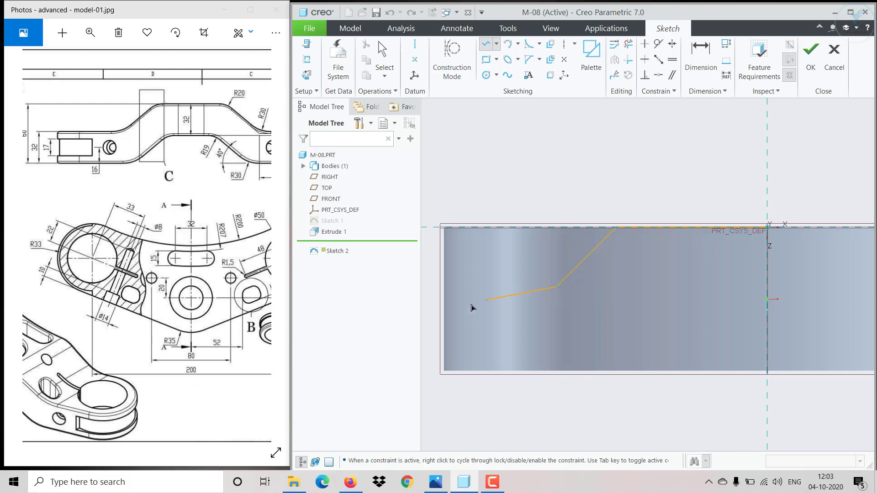
left_click(432, 287)
left_click(431, 227)
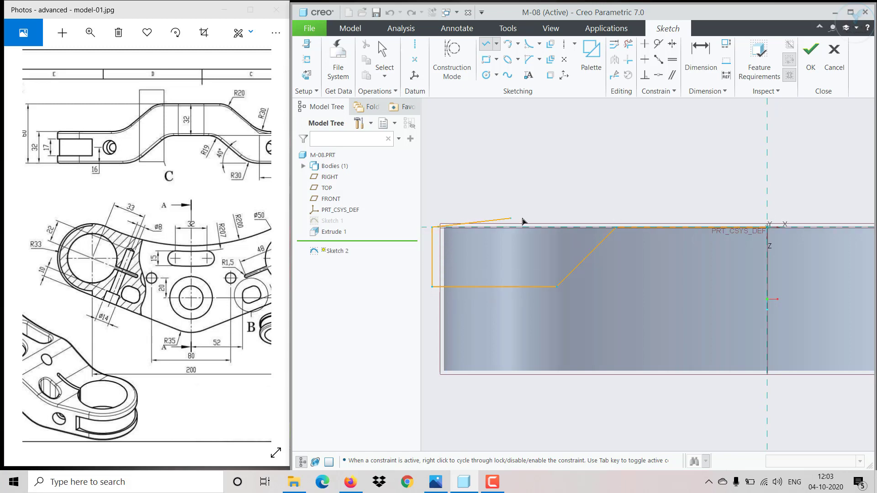
left_click(618, 227)
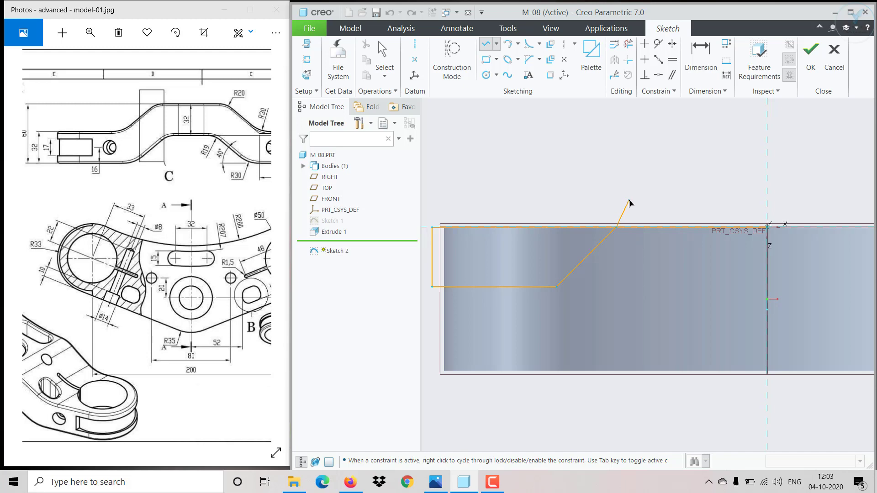
middle_click(638, 227)
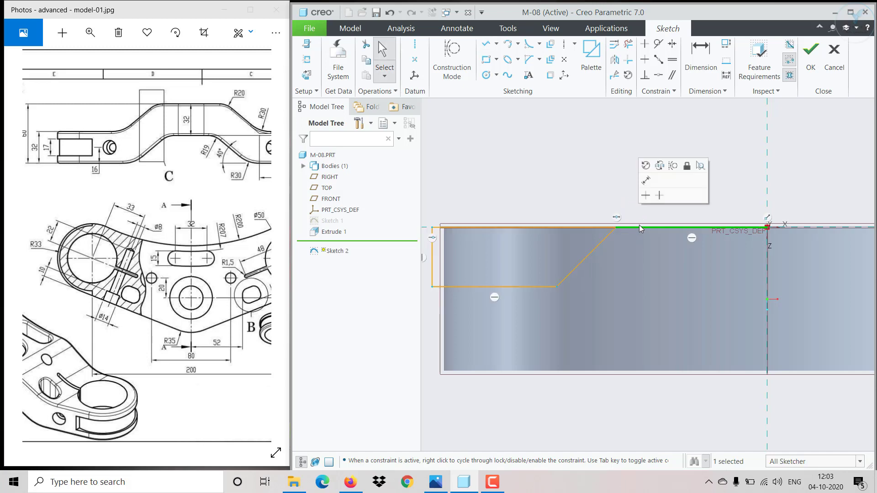
scroll(605, 235, "up", 2)
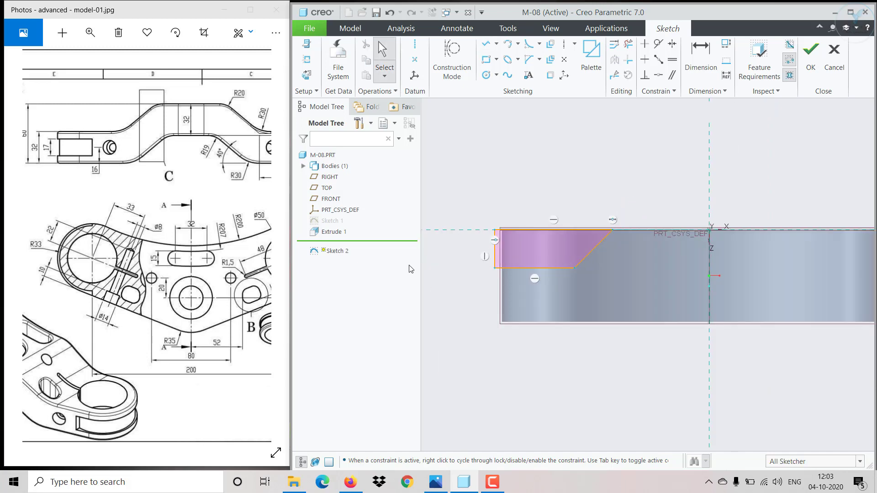
- Dimension the distance from the profile's lower edge to the solid's bottom edge and set it to 32 mm
mouse_move(208, 215)
left_mouse_down()
mouse_move(182, 237)
mouse_move(155, 240)
mouse_move(207, 241)
mouse_move(180, 230)
mouse_move(118, 255)
mouse_move(123, 208)
left_mouse_up()
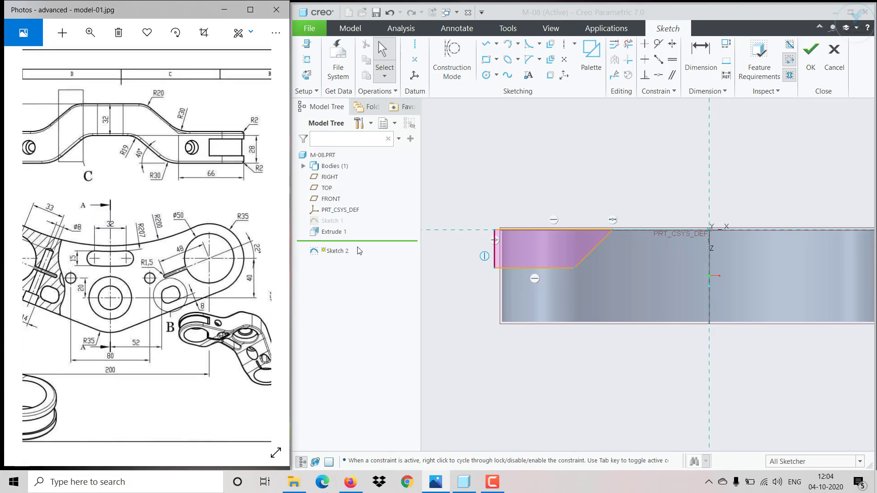
left_click_drag(213, 238, 301, 251)
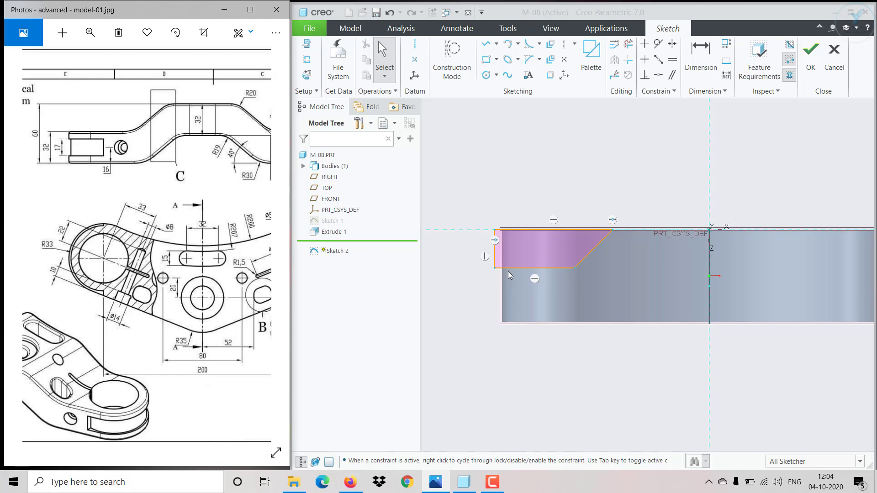
left_click(699, 59)
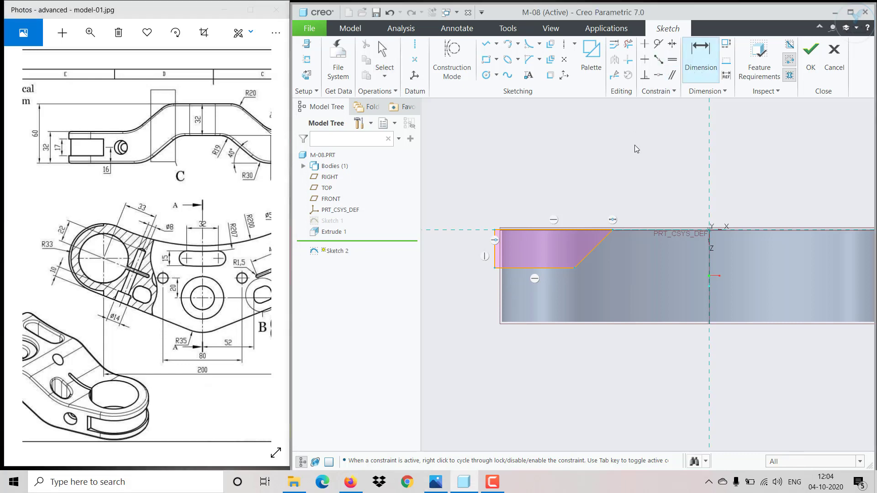
left_click(540, 267)
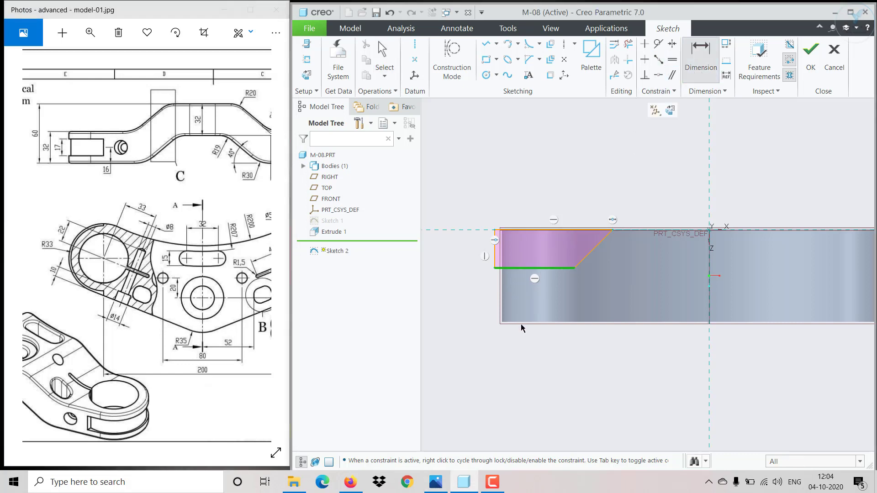
left_click(522, 321)
middle_click(466, 302)
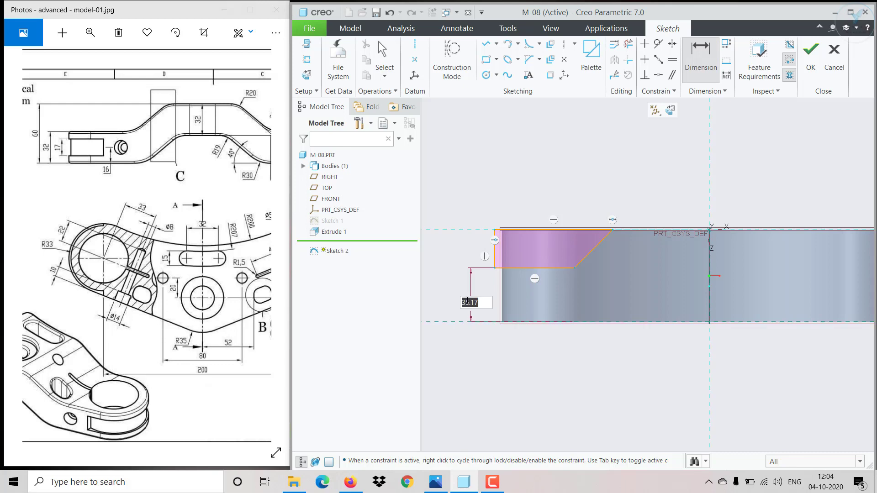
type("32")
key("Return")
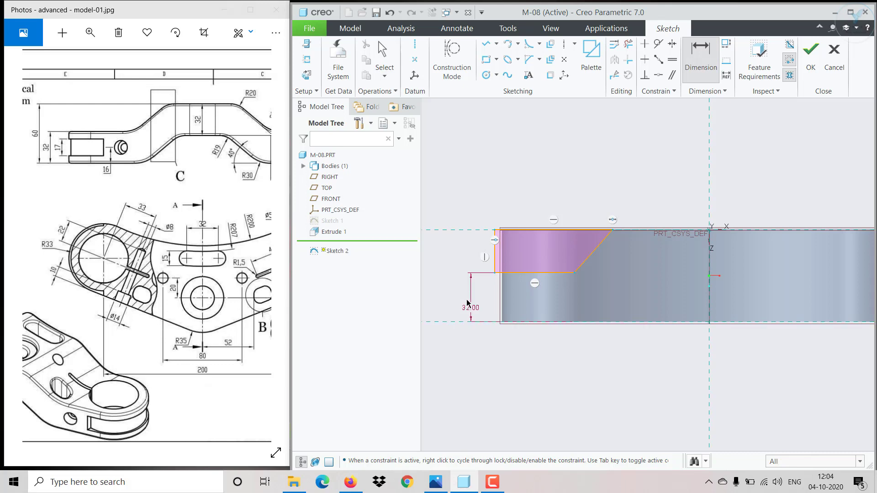
- Dimension the distance from the solid's left end to the profile's lower right corner and set it to 66 mm
mouse_move(215, 174)
left_mouse_down()
mouse_move(170, 184)
mouse_move(134, 212)
left_mouse_up()
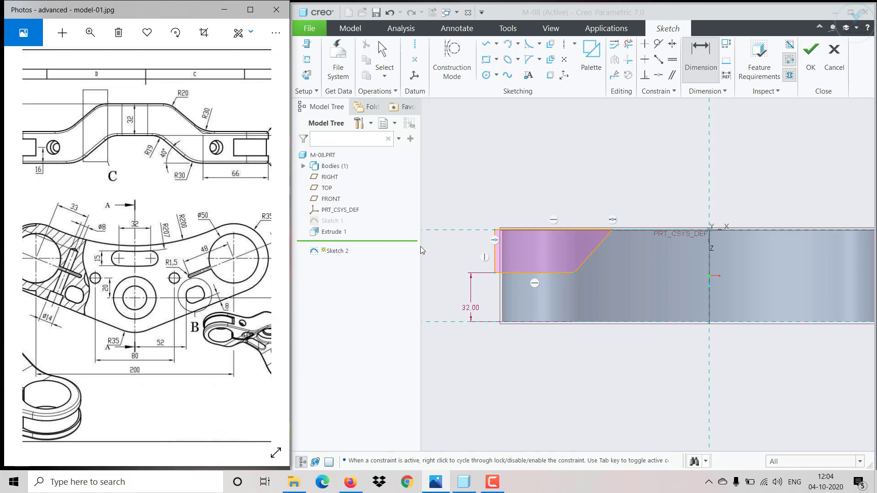
left_click(576, 274)
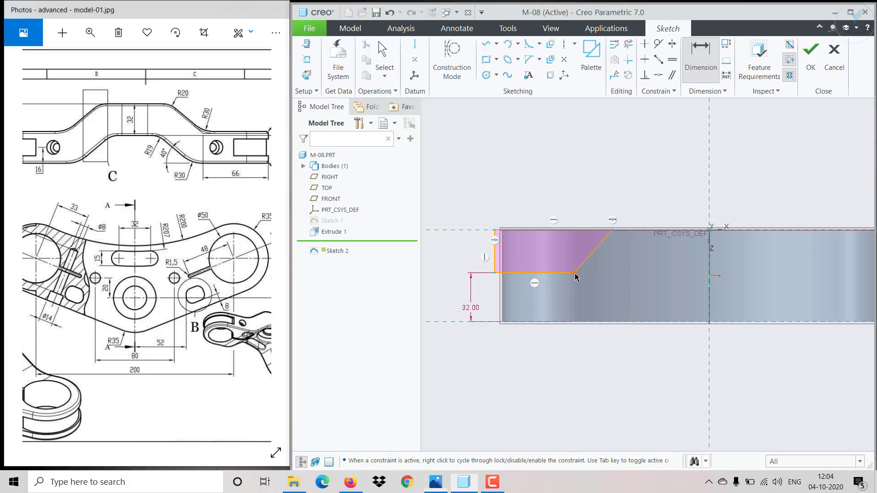
left_click(504, 315)
middle_click(533, 362)
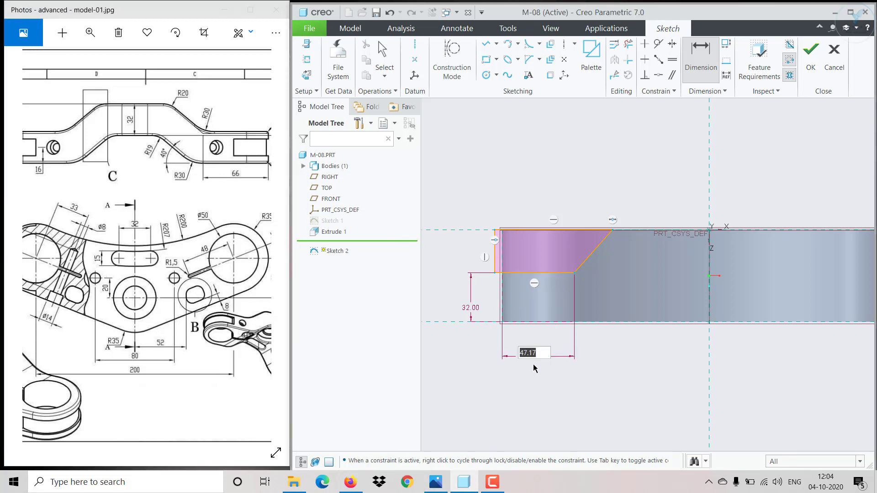
type("66")
key("Return")
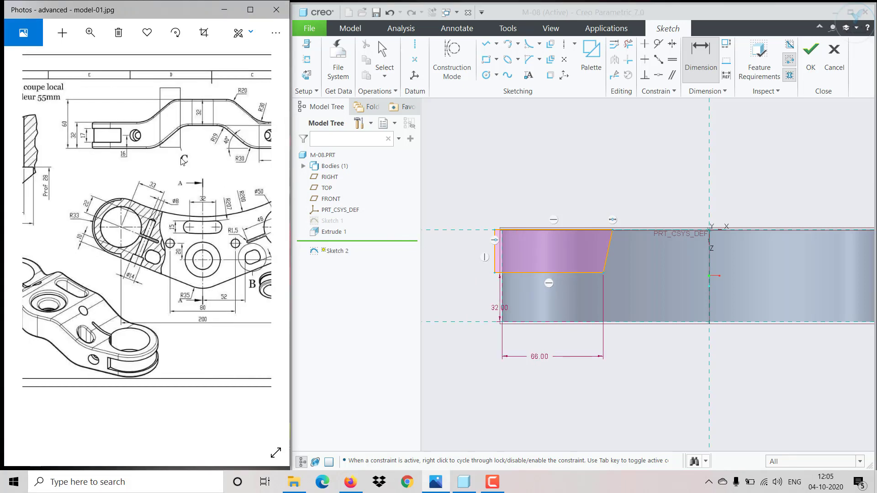
- Try to dimension the profile's upper right corner from the vertical centerline
scroll(183, 161, "up", 1)
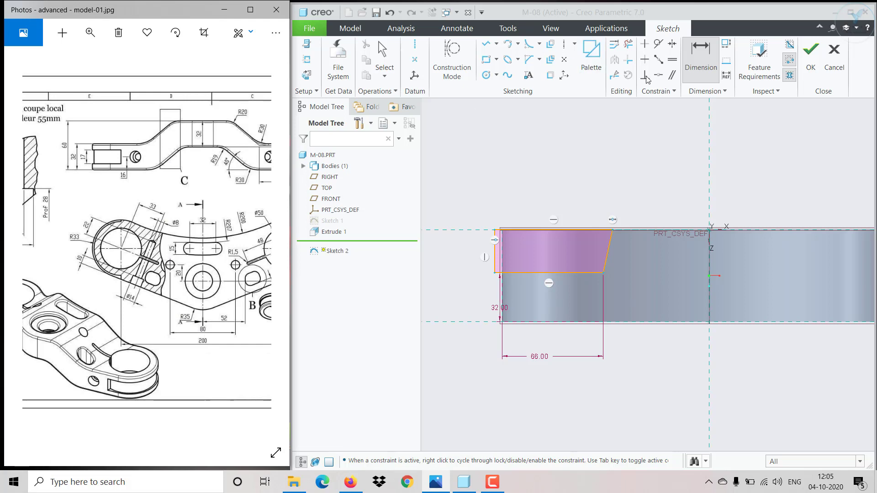
left_click(709, 205)
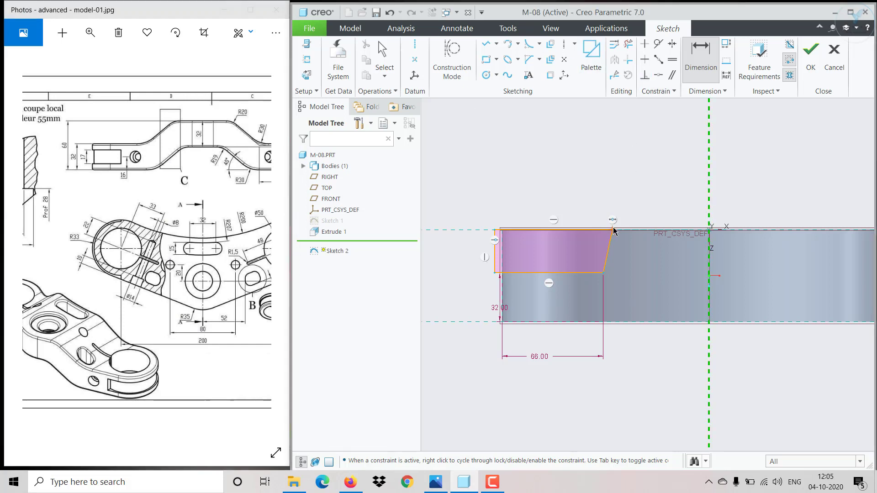
left_click(612, 230)
middle_click(626, 201)
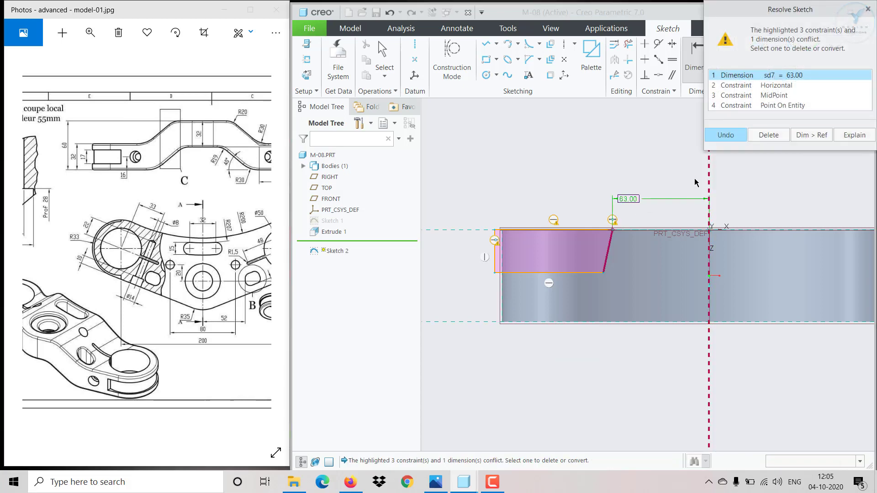
left_click(733, 136)
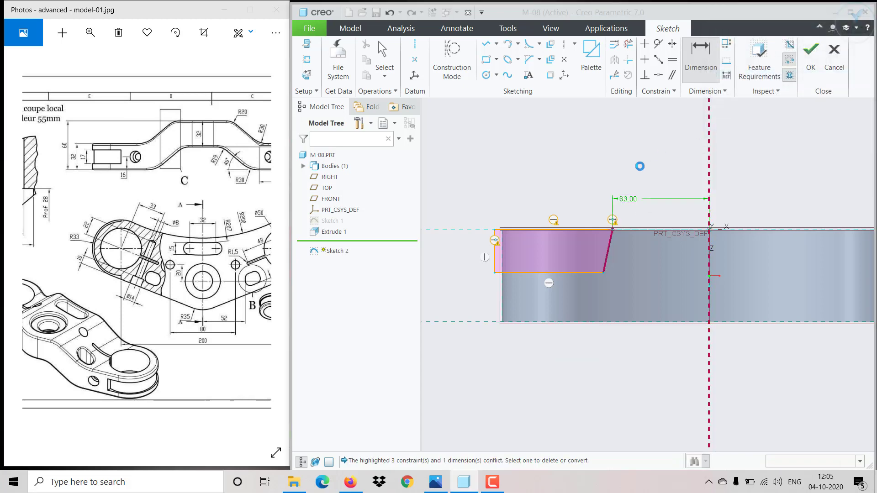
middle_click(639, 167)
- Delete the midpoint constraint at the profile's upper right corner and move the corner to about 49 mm from the vertical centerline
left_click(614, 218)
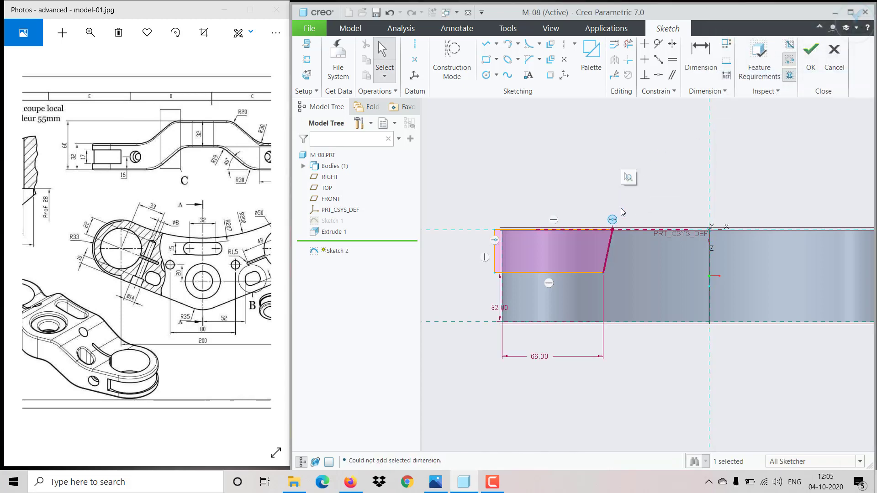
key("Delete")
left_click_drag(612, 233, 635, 199)
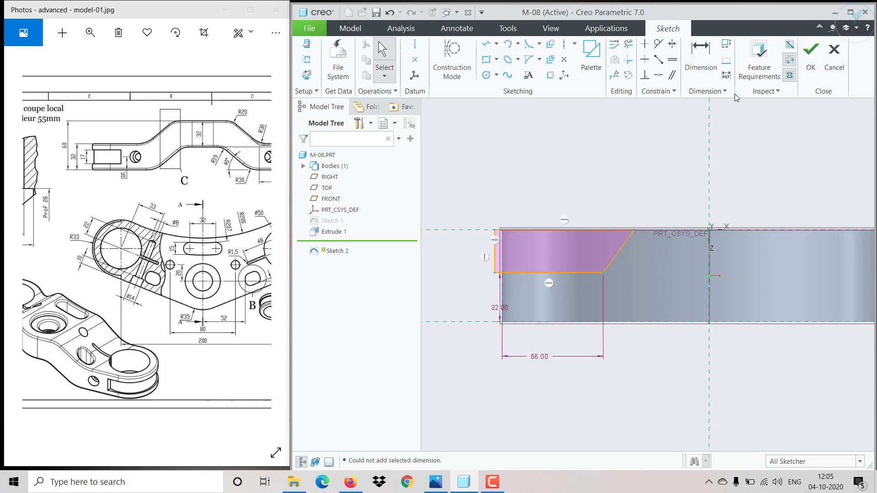
- Dimension the distance from the vertical centerline to the profile's upper right corner and set it to 40 mm
left_click(700, 58)
left_click(709, 191)
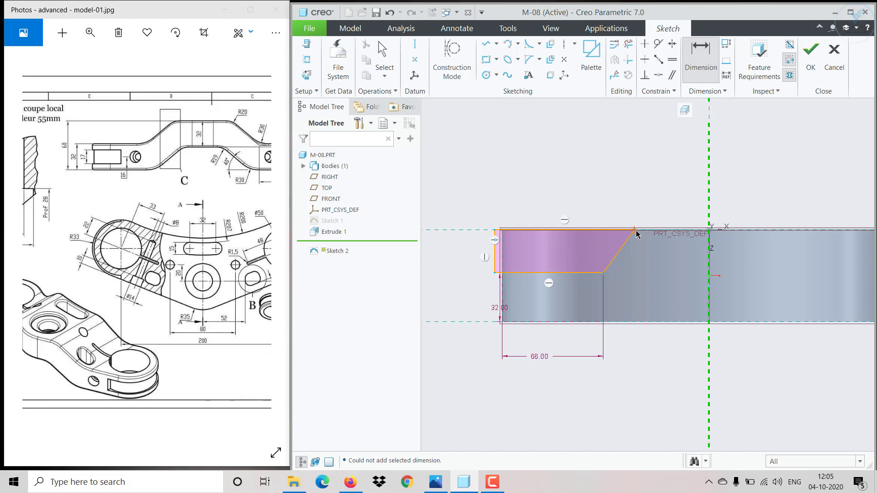
left_click(636, 233)
middle_click(663, 204)
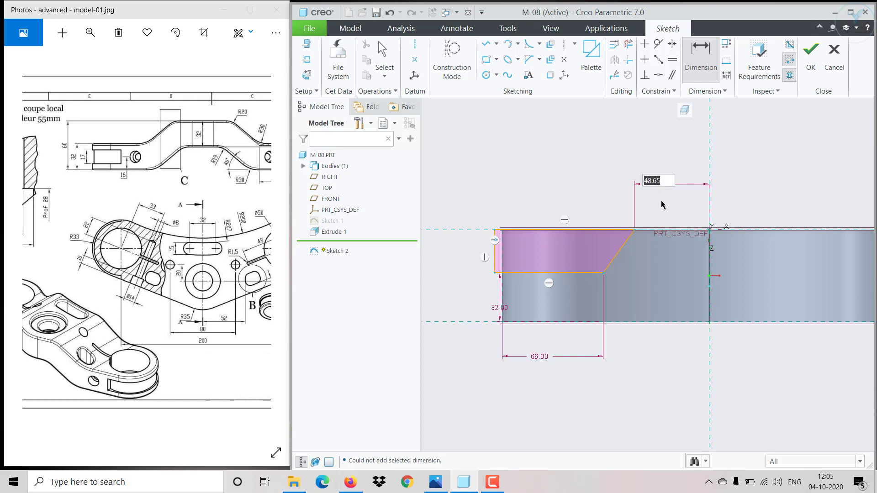
type("40")
key("Return")
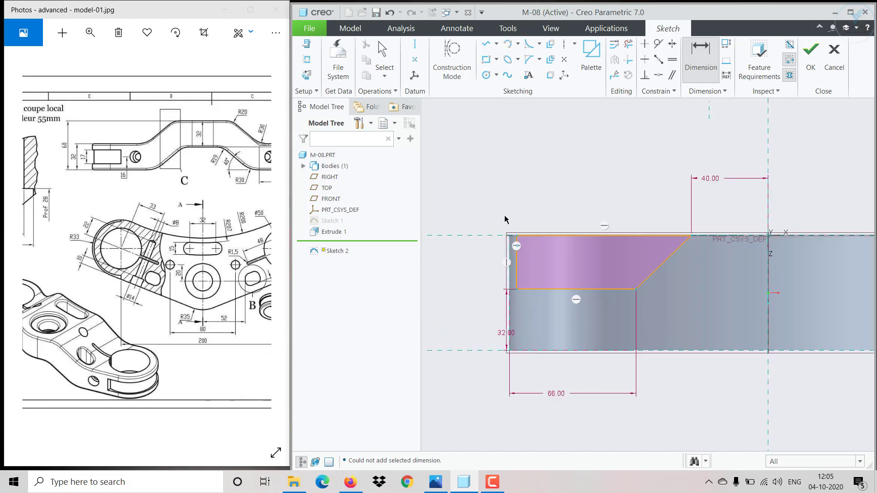
- Constrain the profile's left edge coincident with the solid's left end and consult the reference drawing's side view
scroll(505, 219, "up", 2)
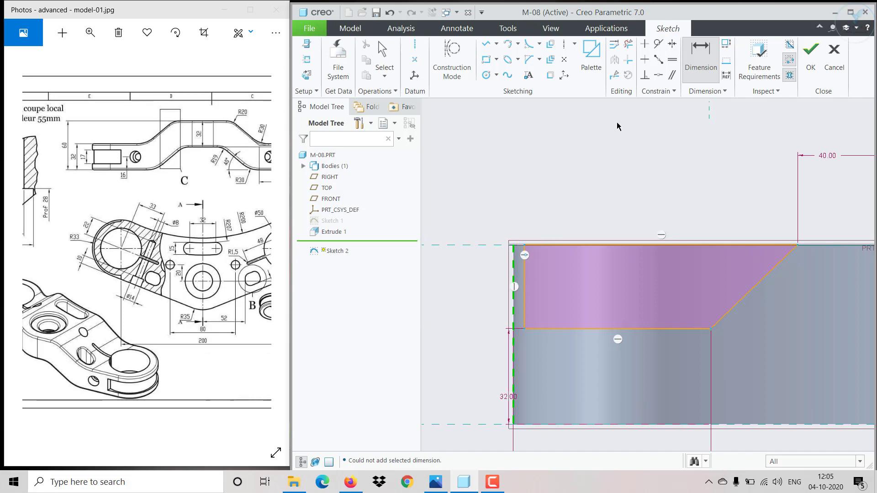
left_click(658, 75)
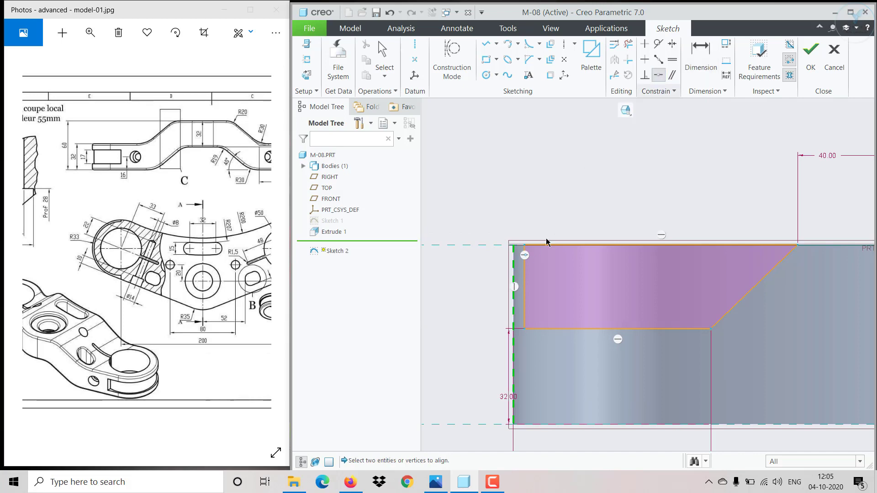
left_click(525, 280)
left_click(514, 279)
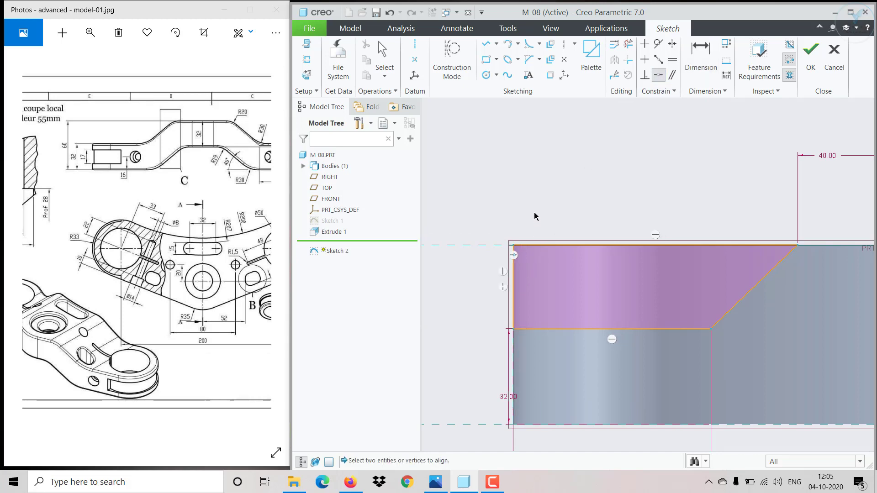
middle_click(521, 221)
left_click_drag(231, 209, 185, 223)
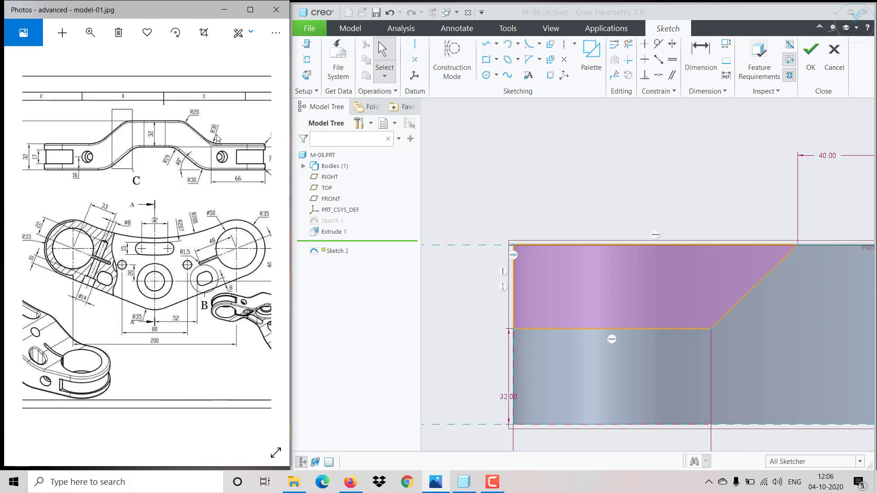
- Fillet the profile's lower right corner between the horizontal bottom edge and the sloped edge
left_click(528, 43)
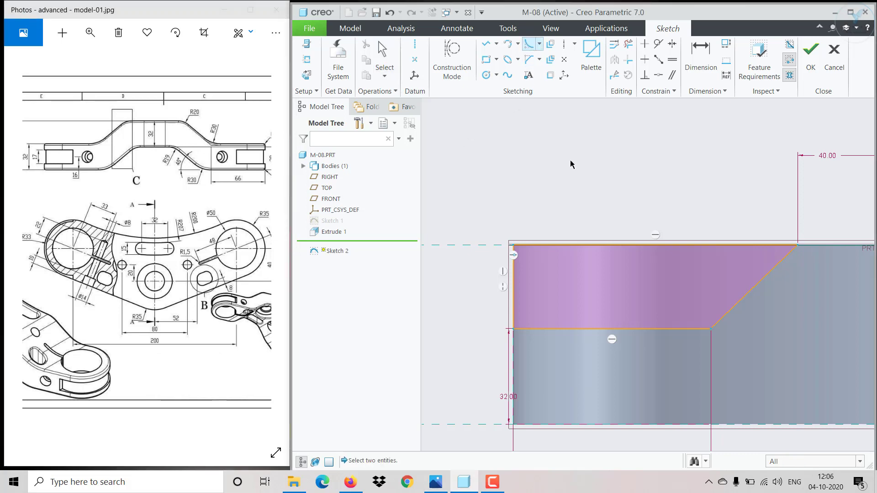
left_click(698, 330)
left_click(724, 316)
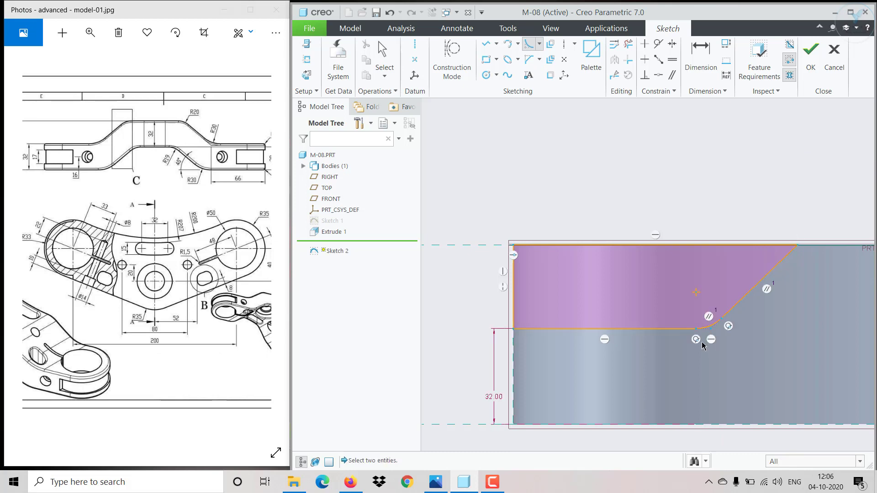
- Dimension the horizontal distance from the profile's left edge to the filleted corner's intersection point at 66 mm
scroll(702, 342, "down", 2)
left_click(700, 55)
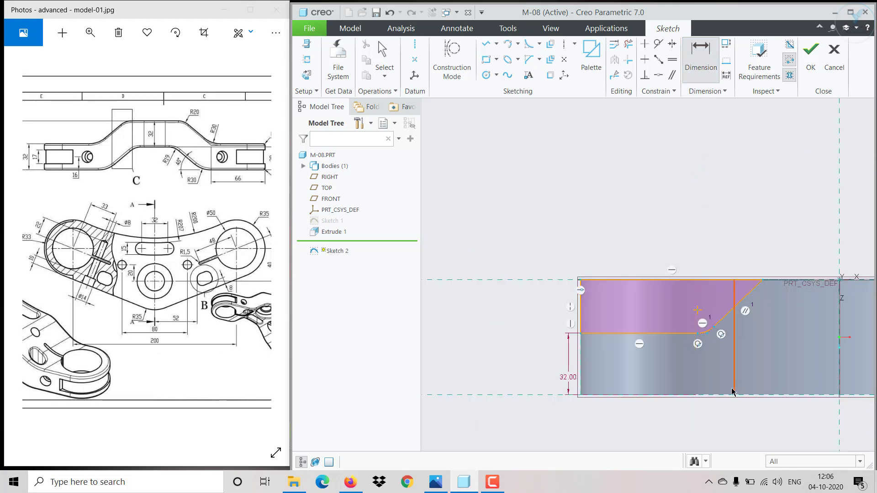
scroll(715, 376, "up", 4)
scroll(671, 235, "down", 2)
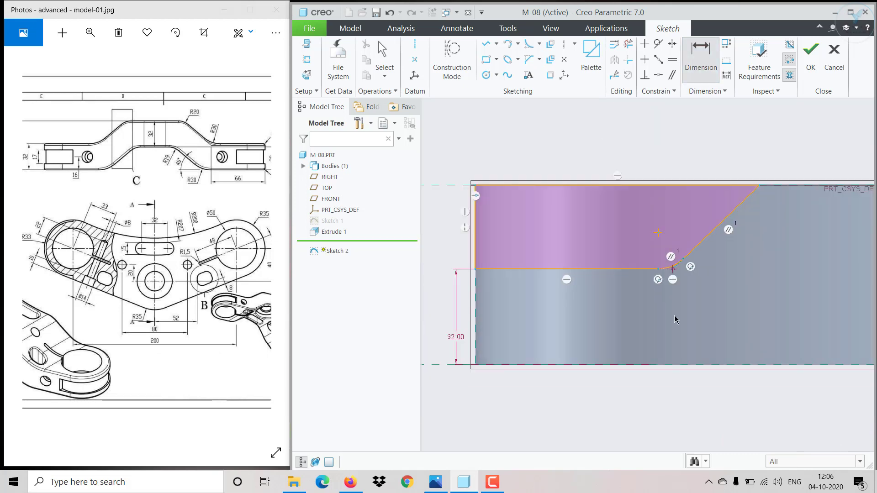
middle_click(544, 414)
key("Return")
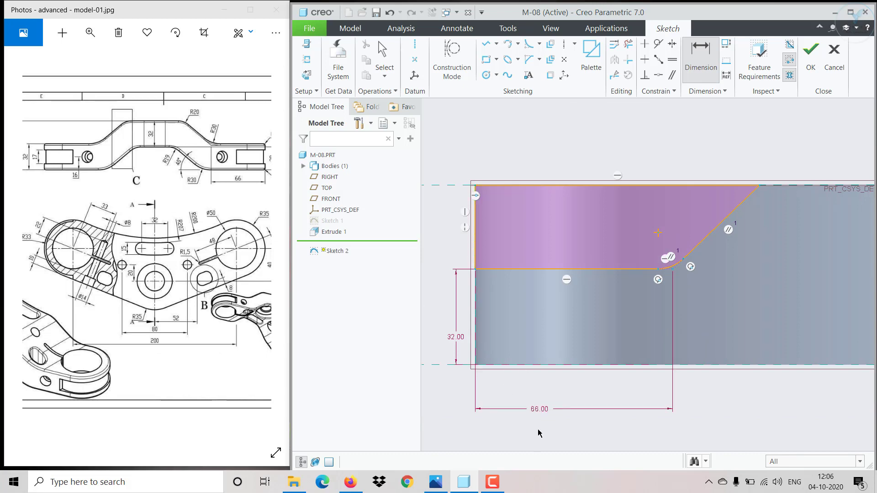
- Dimension the fillet at the profile's lower right corner and set its radius to 30 mm
scroll(670, 271, "up", 3)
left_click(673, 268)
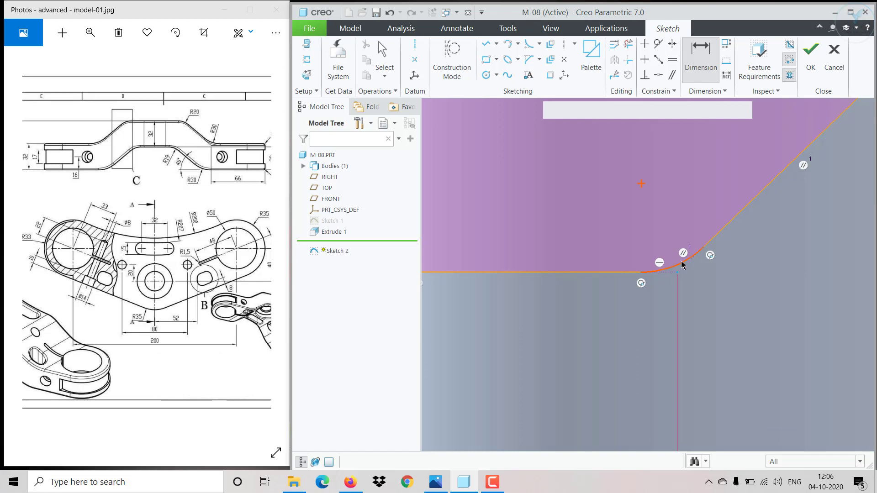
middle_click(708, 305)
key("Return")
double_click(708, 309)
type("30")
key("Return")
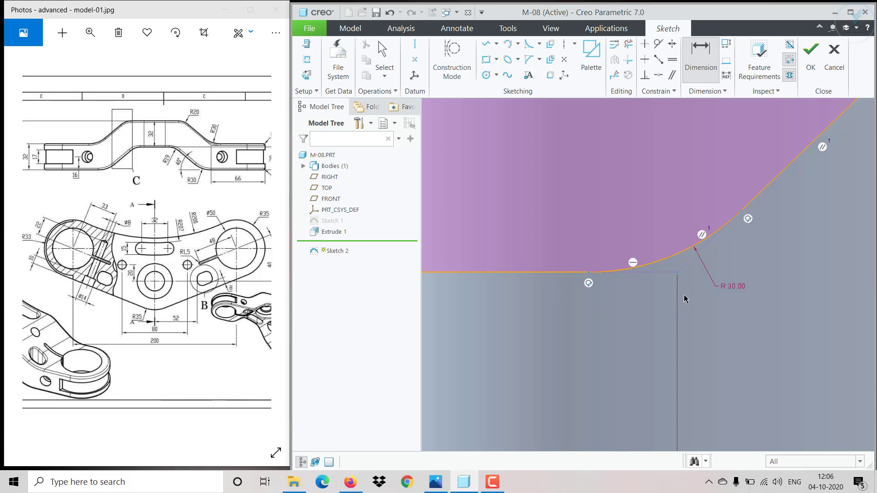
- Sketch a second closed four-sided profile with a sloped left edge, from the vertical centerline along the solid's bottom edge
scroll(684, 299, "down", 3)
scroll(814, 371, "down", 4)
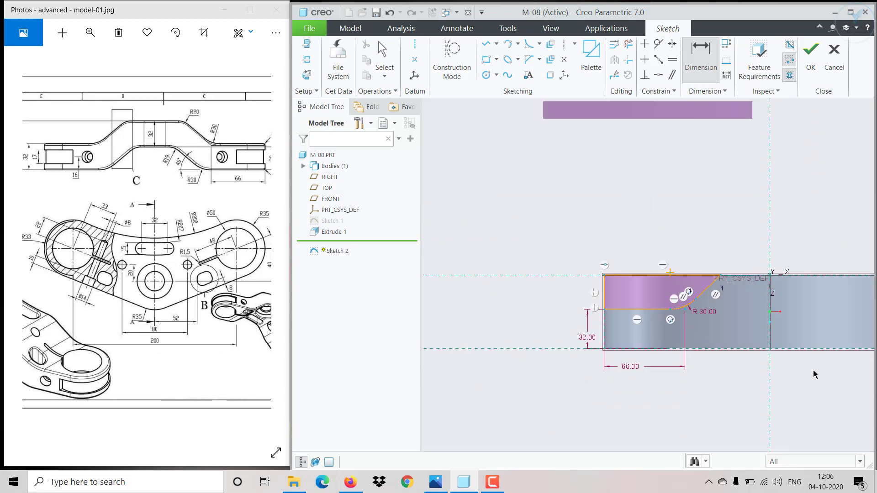
scroll(813, 396, "up", 5)
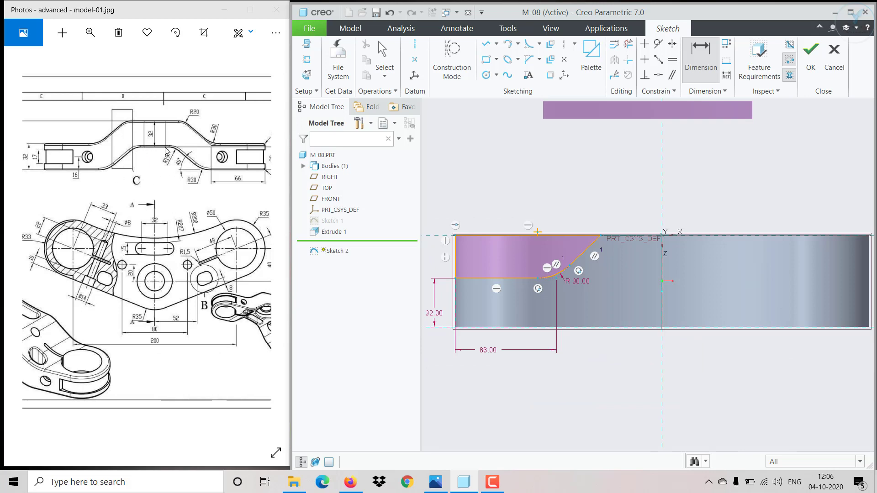
left_click(486, 44)
scroll(670, 336, "up", 2)
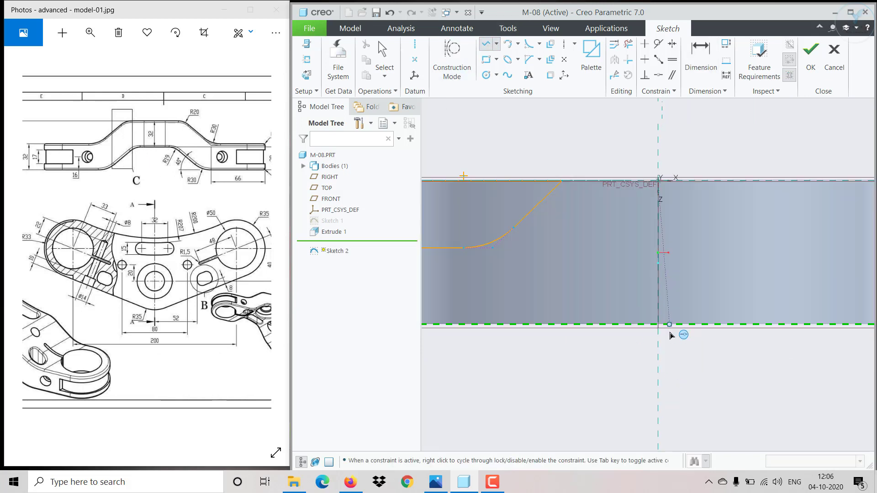
left_click(657, 264)
left_click(576, 264)
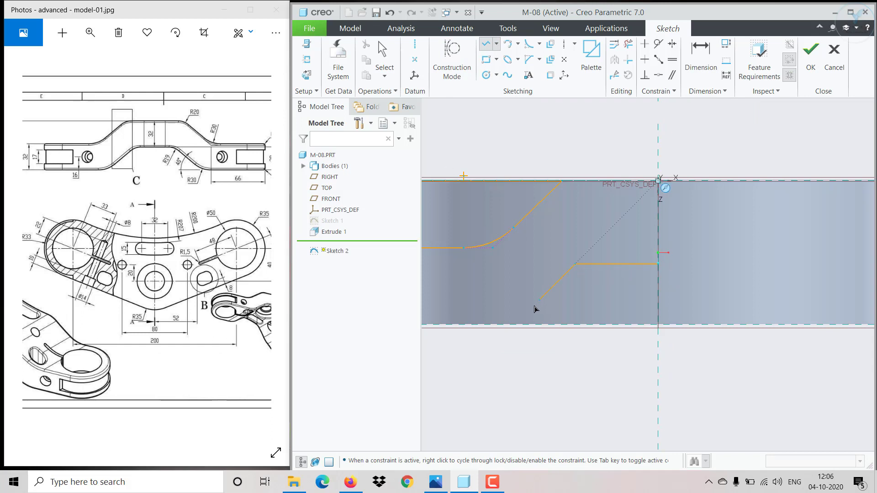
left_click(497, 324)
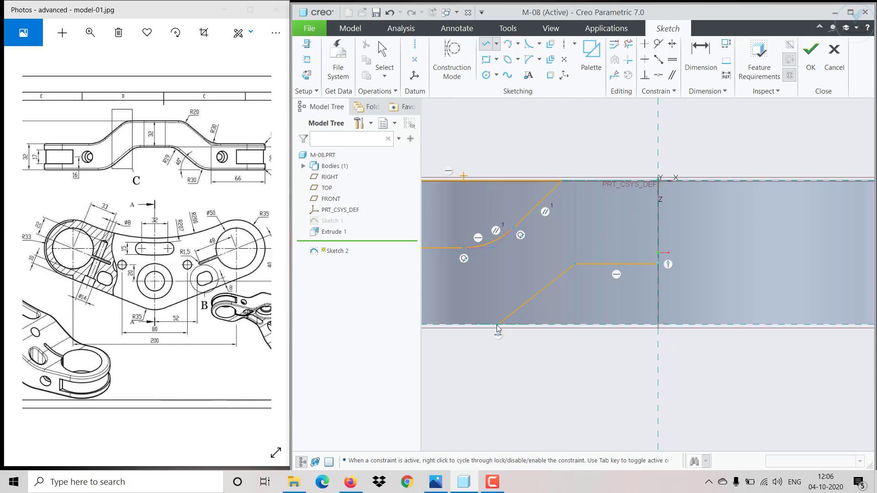
left_click(657, 325)
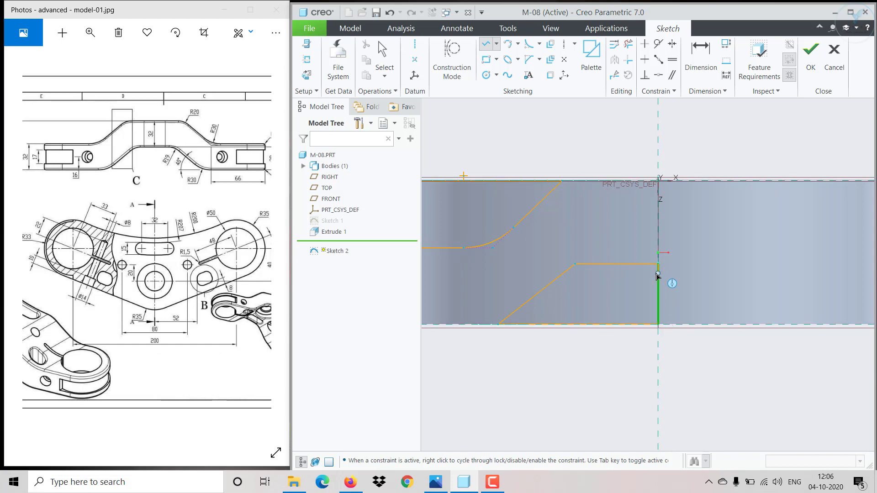
left_click(657, 264)
middle_click(658, 265)
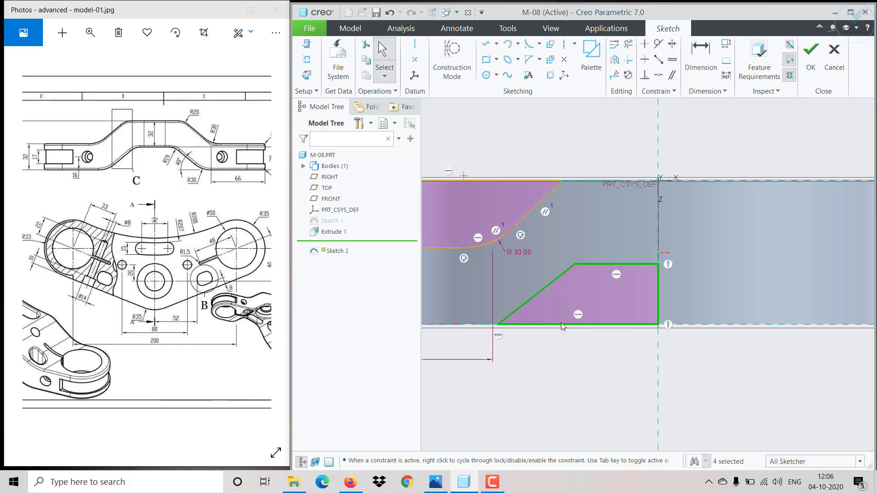
- Delete the constraint at the second profile's lower left corner and set its top edge 32 mm below the solid's top edge
left_click(502, 338)
key("Delete")
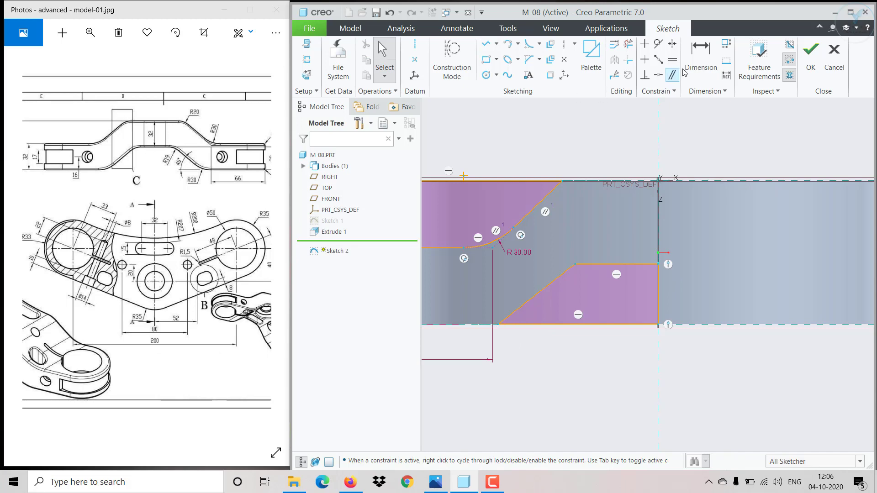
left_click(699, 59)
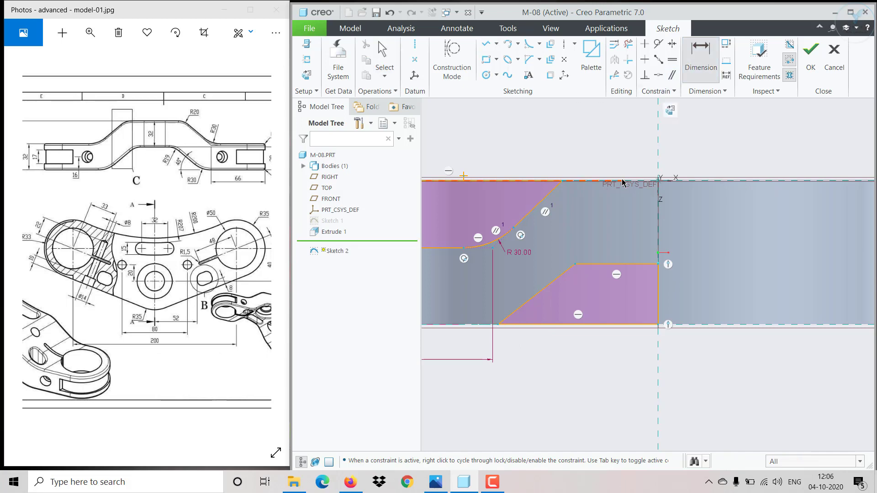
left_click(627, 263)
middle_click(621, 224)
type("32")
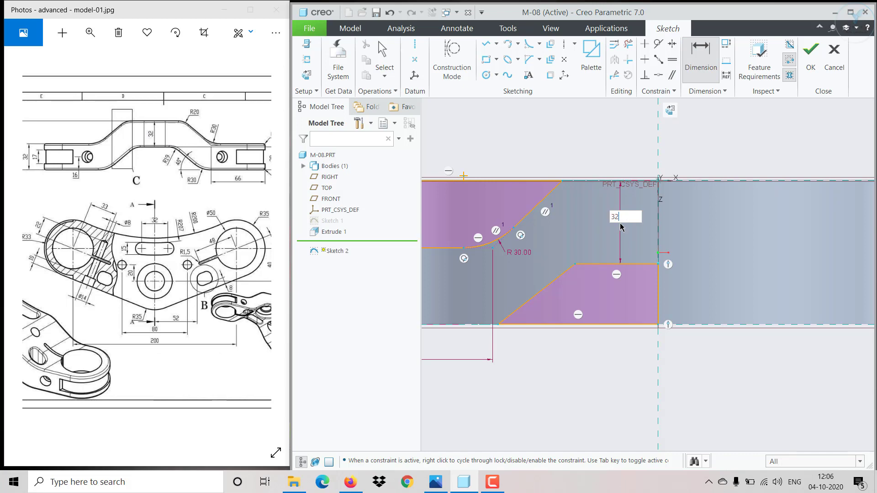
key("Return")
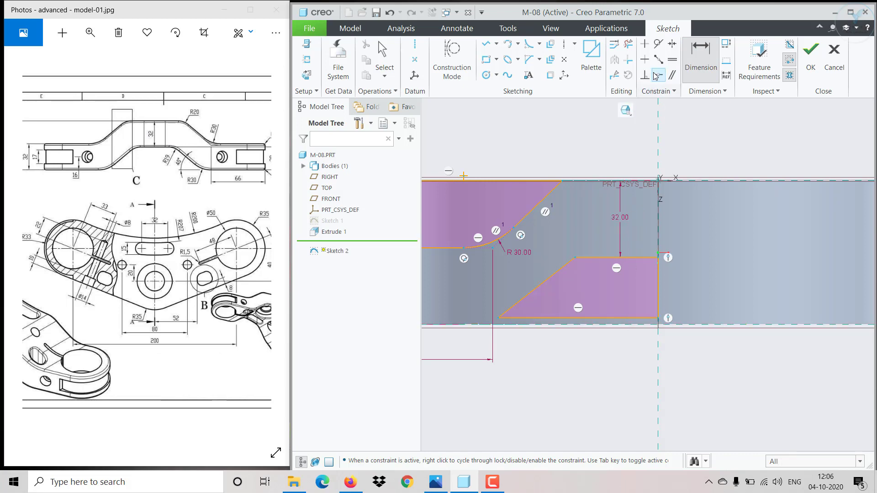
- Constrain the second profile's bottom edge coincident with the solid's bottom edge
left_click(658, 74)
left_click(573, 324)
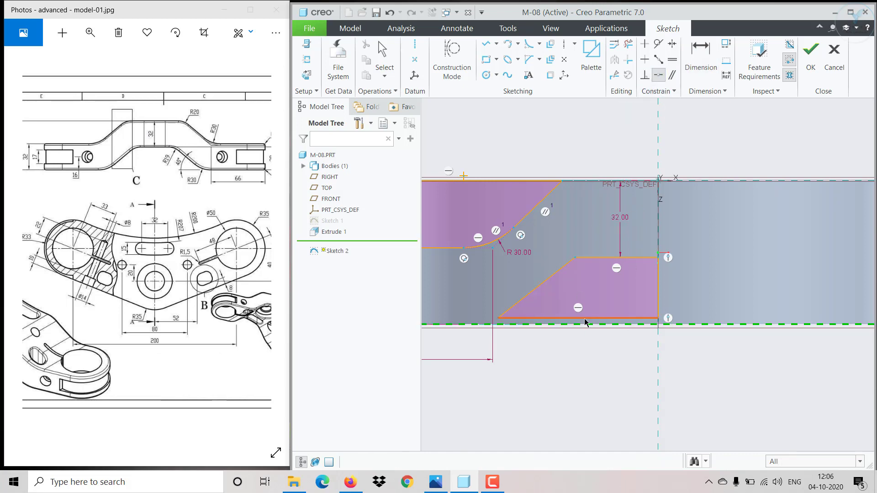
left_click(584, 319)
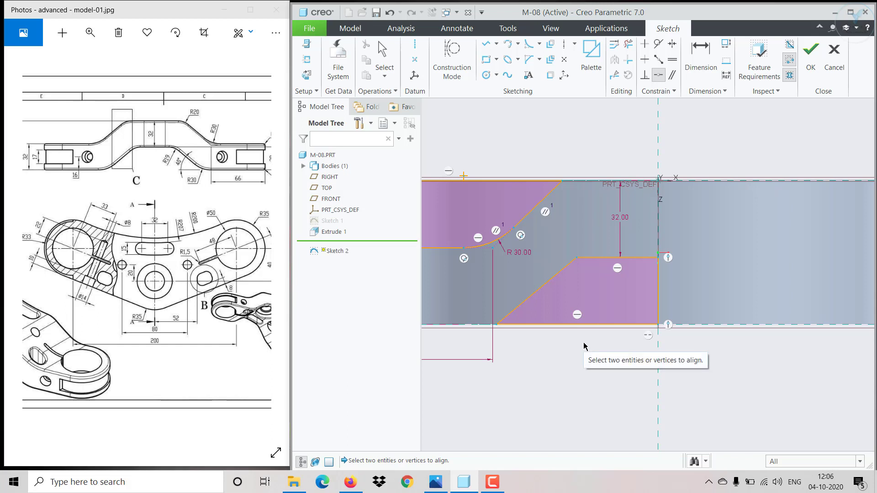
middle_click(584, 345)
- Consult the reference side view and set the angle between the second profile's sloped edge and bottom edge to 40 degrees
mouse_move(141, 241)
left_mouse_down()
mouse_move(109, 233)
mouse_move(169, 254)
mouse_move(170, 240)
left_mouse_up()
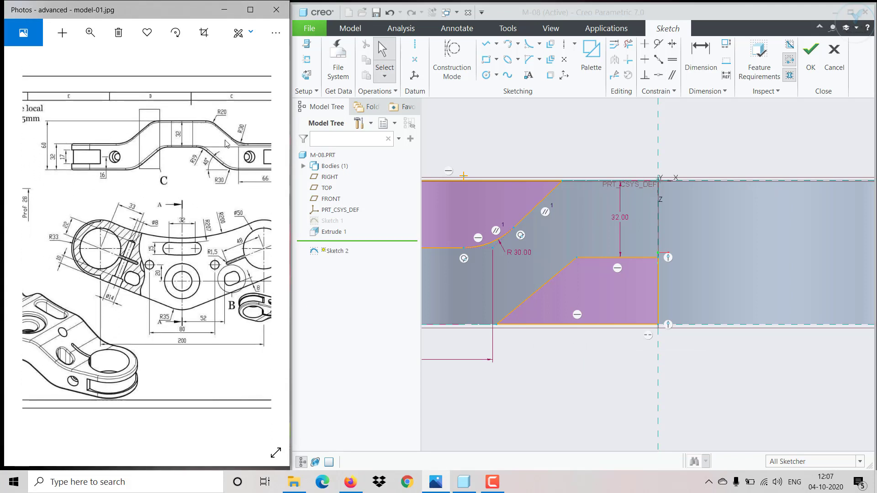
left_click(701, 54)
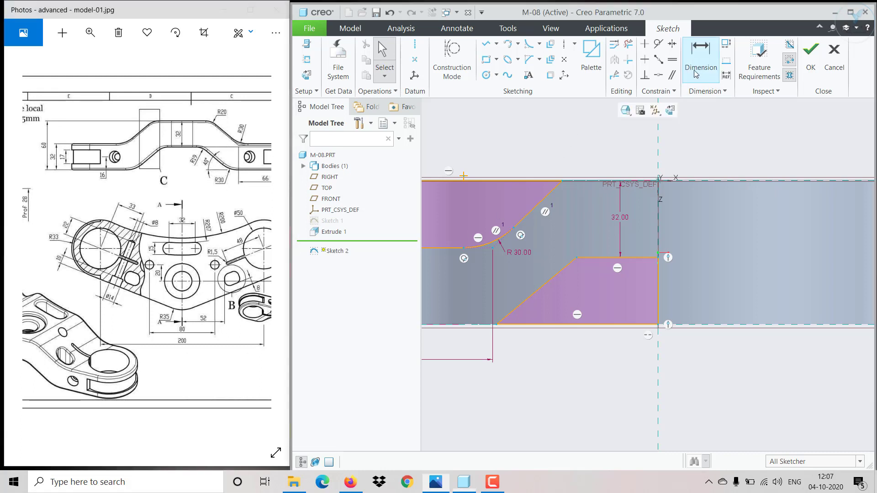
left_click(523, 306)
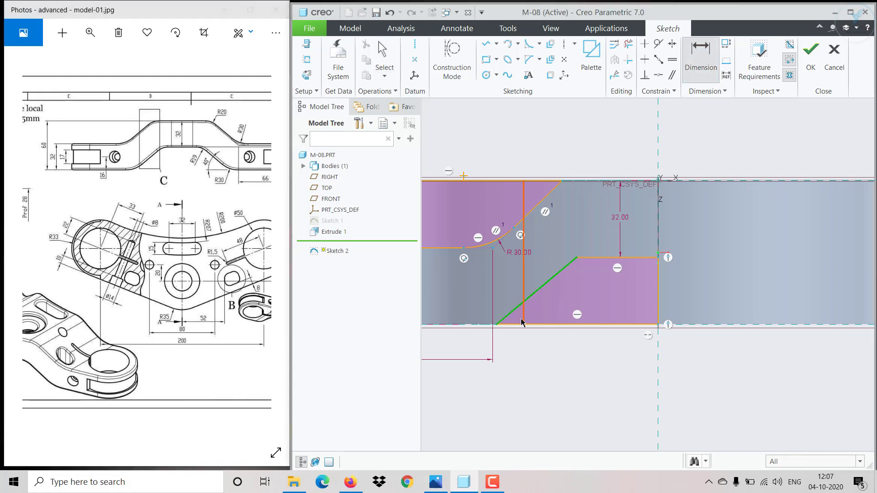
left_click(521, 325)
middle_click(526, 318)
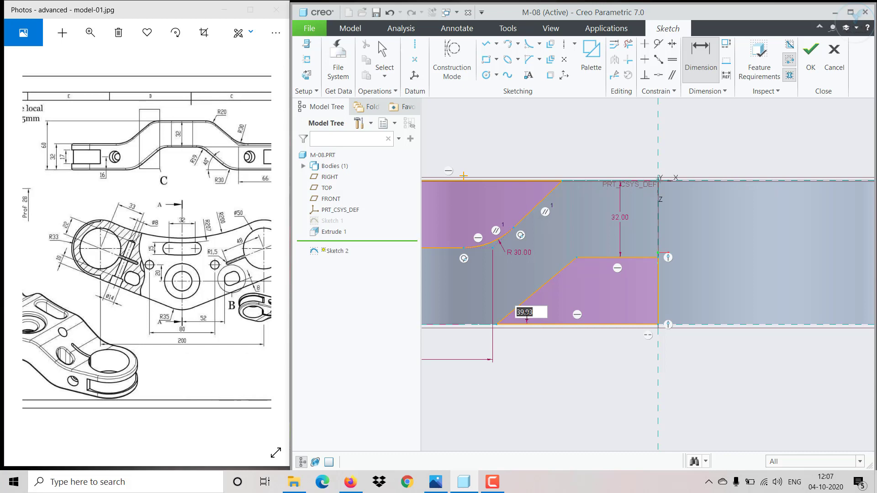
type("40")
key("Return")
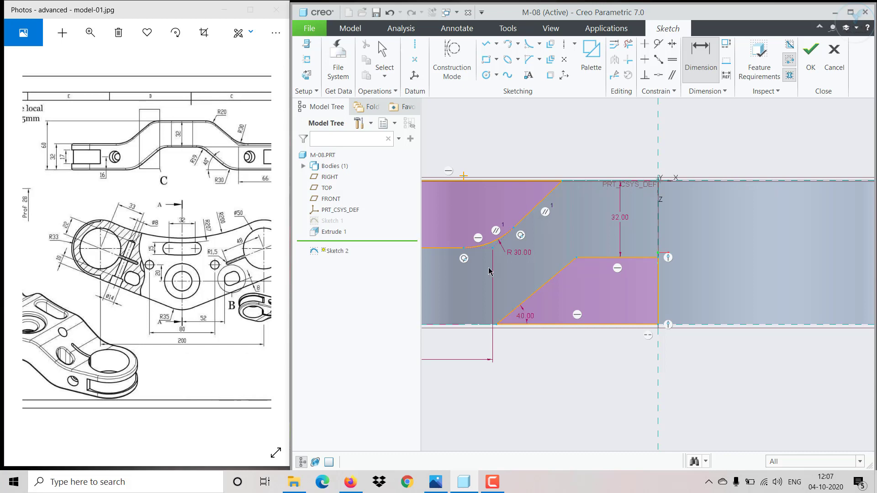
- Shift the second profile's sloped edge outward, check the reference drawing, and set the profile's bottom edge length to 66 mm
middle_click(489, 271)
mouse_move(576, 258)
left_mouse_down()
mouse_move(550, 250)
mouse_move(582, 260)
mouse_move(551, 260)
mouse_move(566, 264)
left_mouse_up()
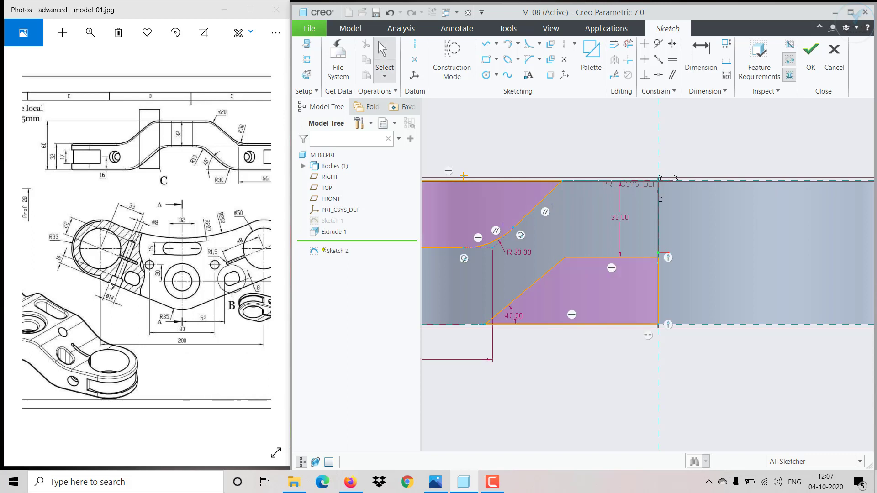
mouse_move(119, 289)
left_mouse_down()
mouse_move(216, 294)
mouse_move(216, 281)
mouse_move(81, 274)
mouse_move(85, 290)
left_mouse_up()
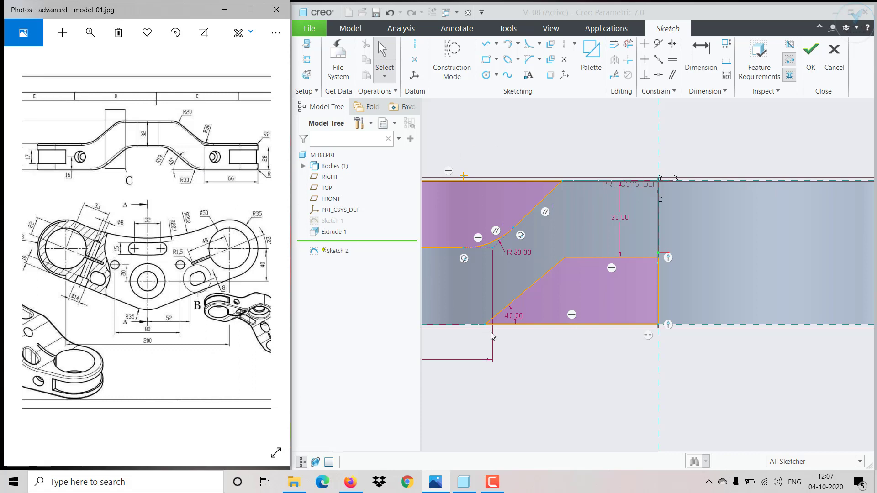
left_click(700, 53)
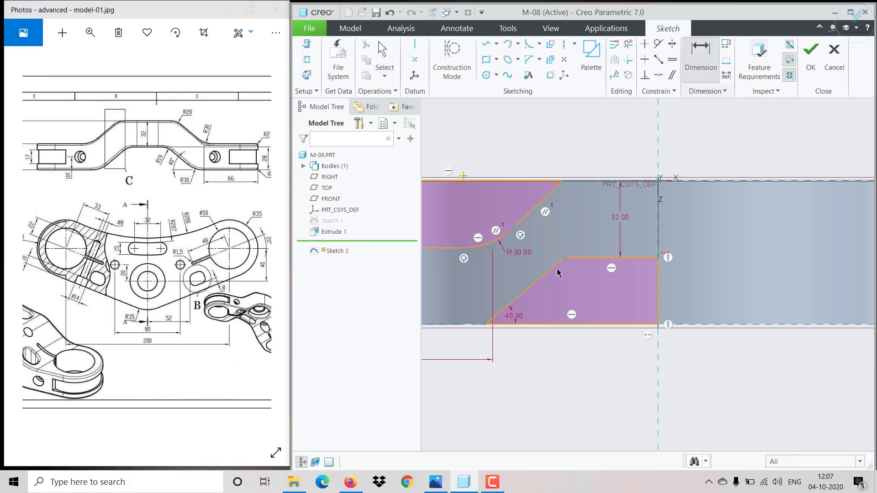
left_click(536, 324)
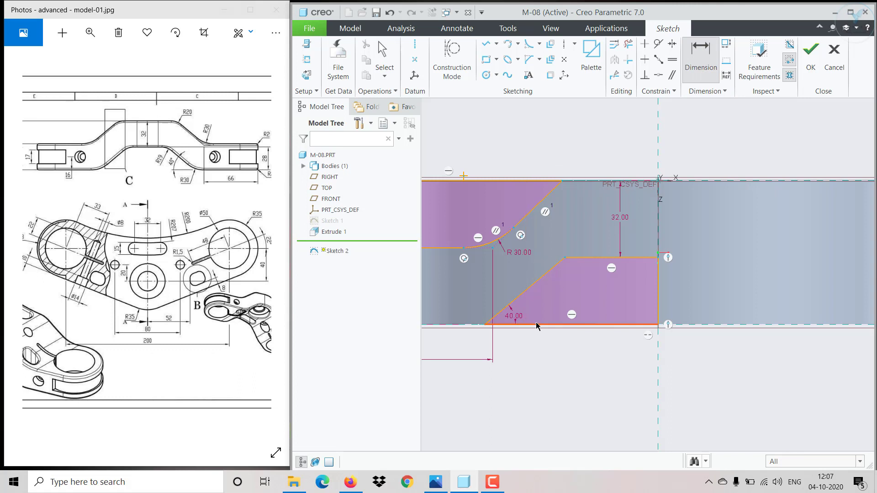
middle_click(541, 358)
type("66")
key("Return")
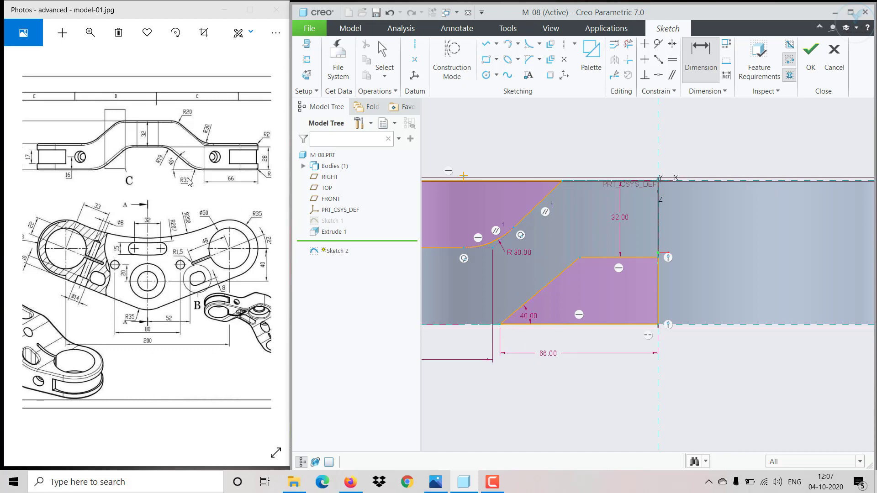
- Fillet the corner between the second profile's sloped and top edges and set the fillet radius to 19 mm
left_click(529, 44)
scroll(590, 264, "down", 3)
left_click(587, 255)
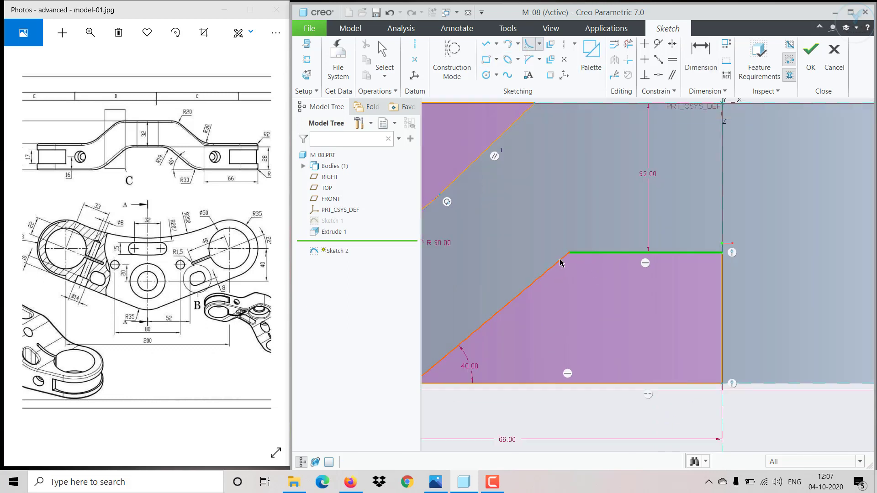
left_click(559, 267)
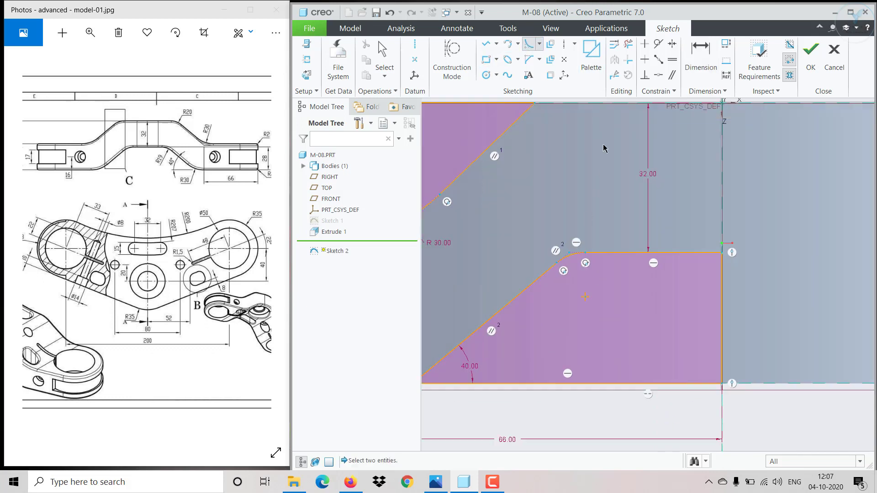
left_click(567, 259)
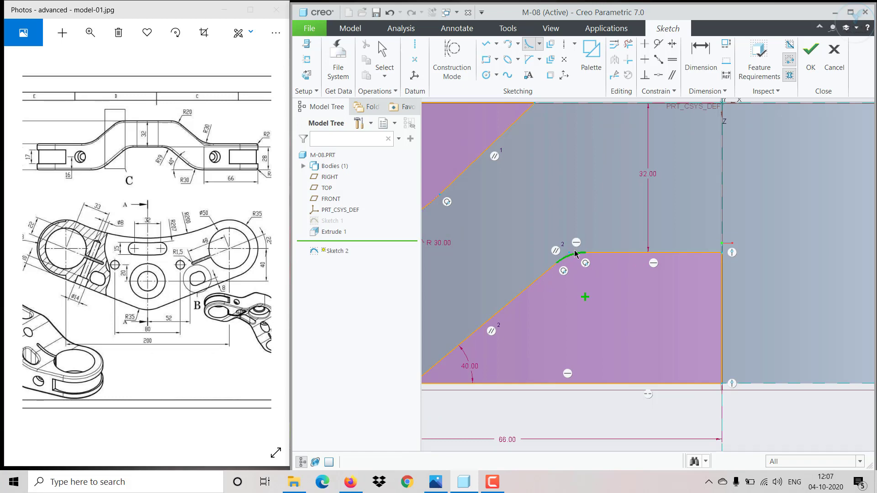
middle_click(575, 257)
left_click(570, 264)
left_click(568, 259)
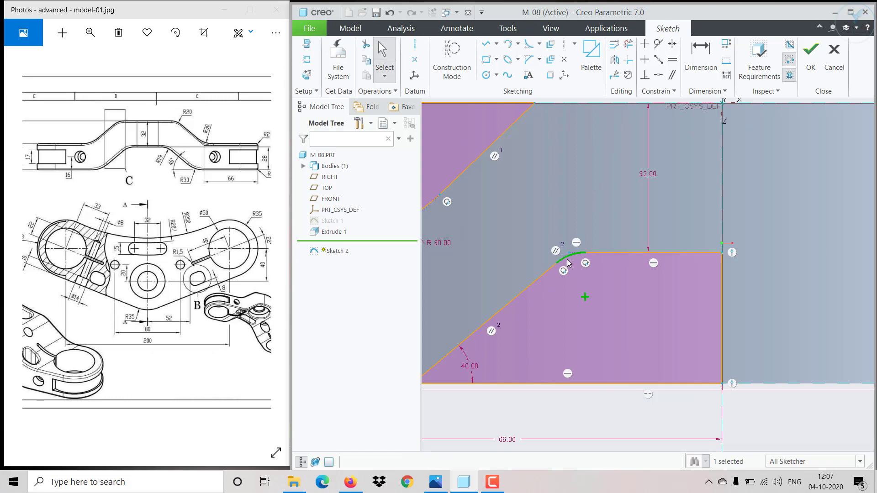
left_click(588, 227)
type("19")
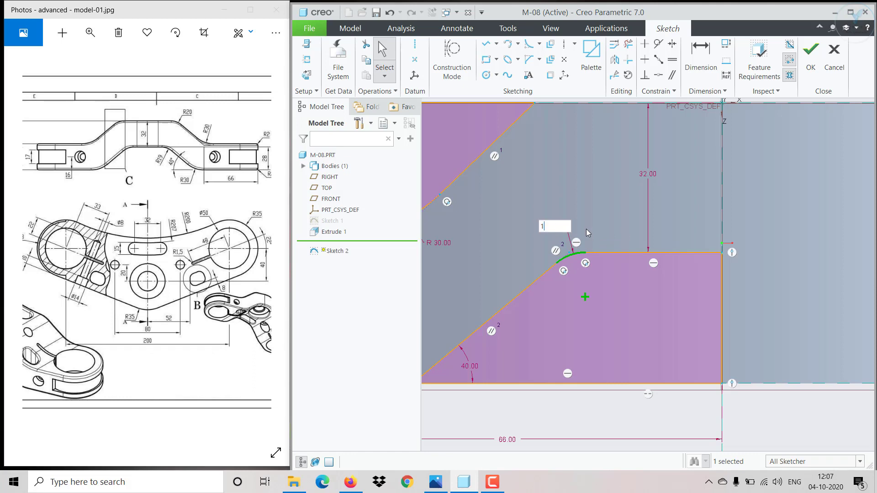
key("Return")
scroll(543, 264, "up", 4)
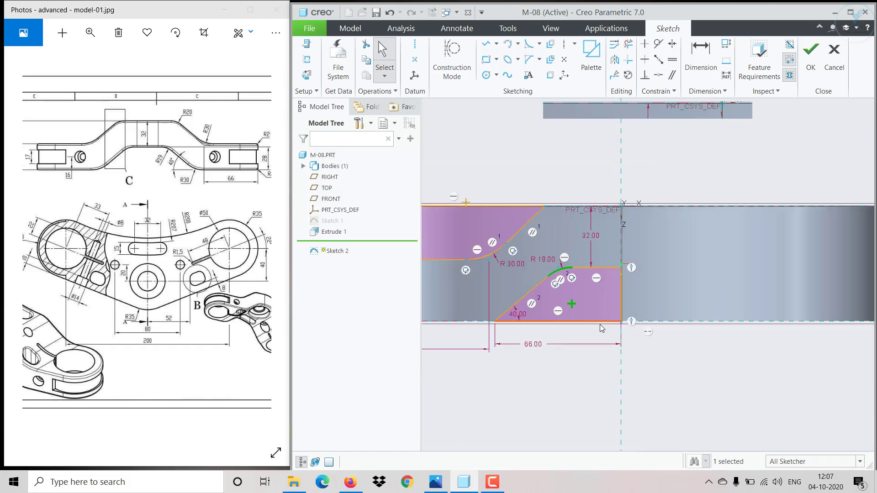
- Delete the second profile's vertical edge lying on the vertical centreline
scroll(625, 324, "up", 2)
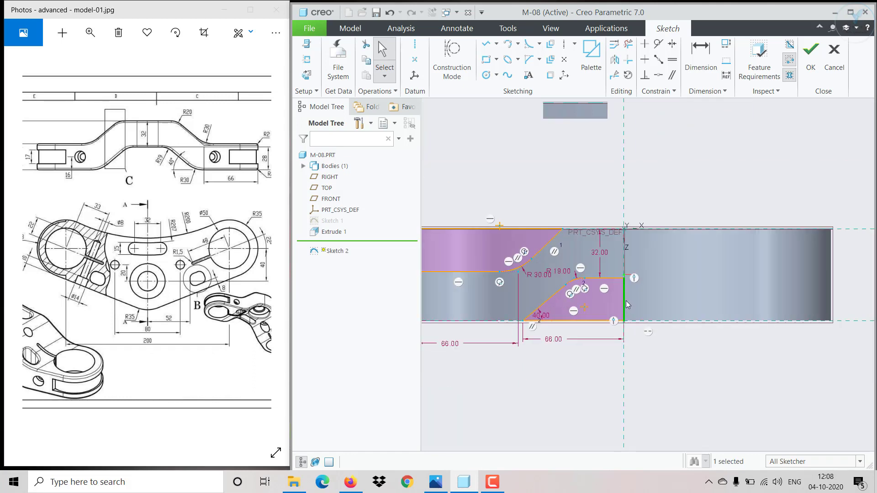
left_click(625, 301)
scroll(634, 321, "up", 2)
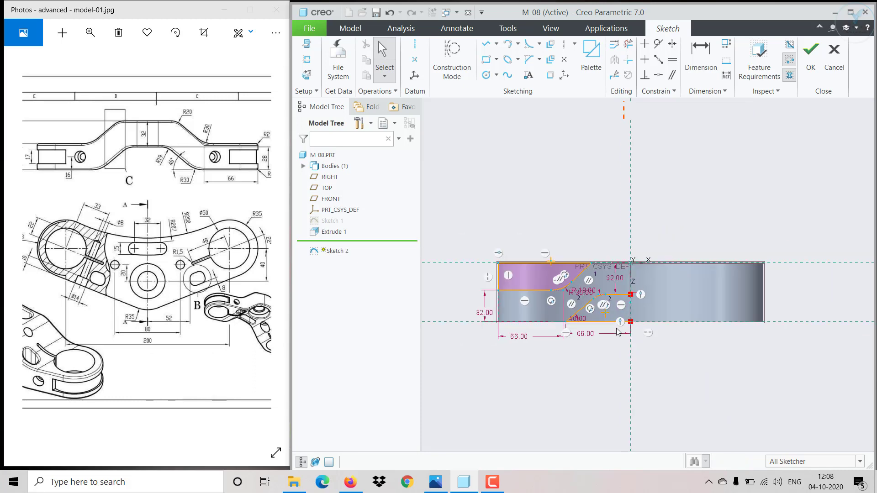
- Mirror both cut profiles about the vertical reference line and finish the sketch
left_click_drag(475, 230, 644, 381)
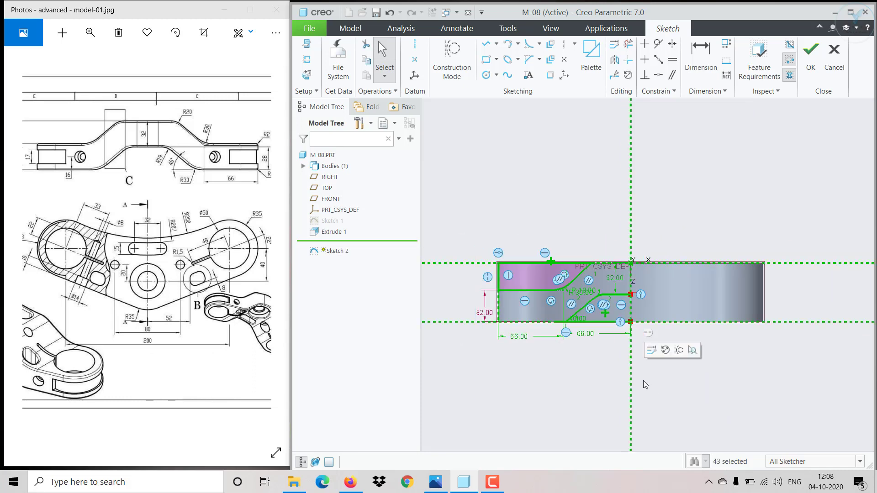
left_click(617, 60)
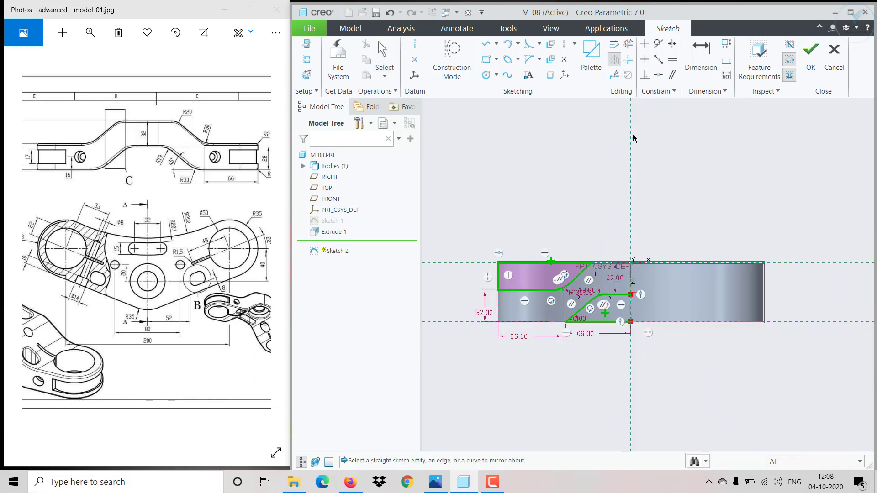
left_click(630, 176)
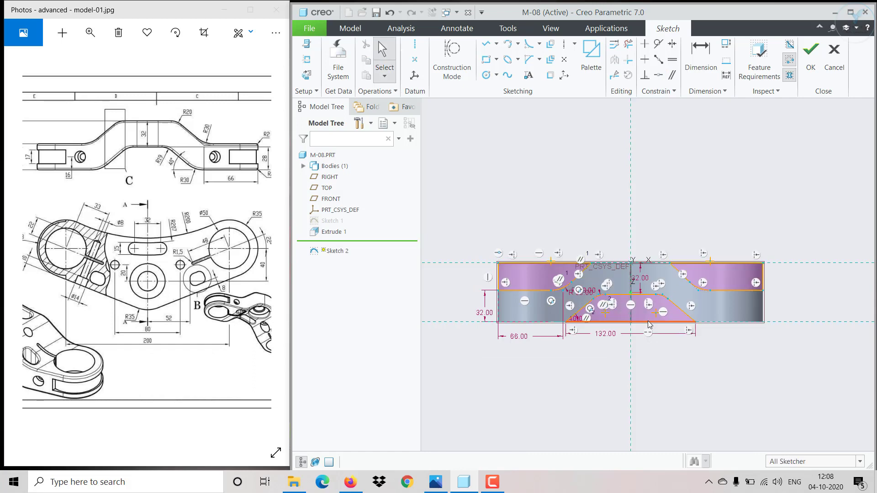
scroll(648, 323, "down", 4)
scroll(648, 324, "up", 3)
scroll(564, 331, "down", 1)
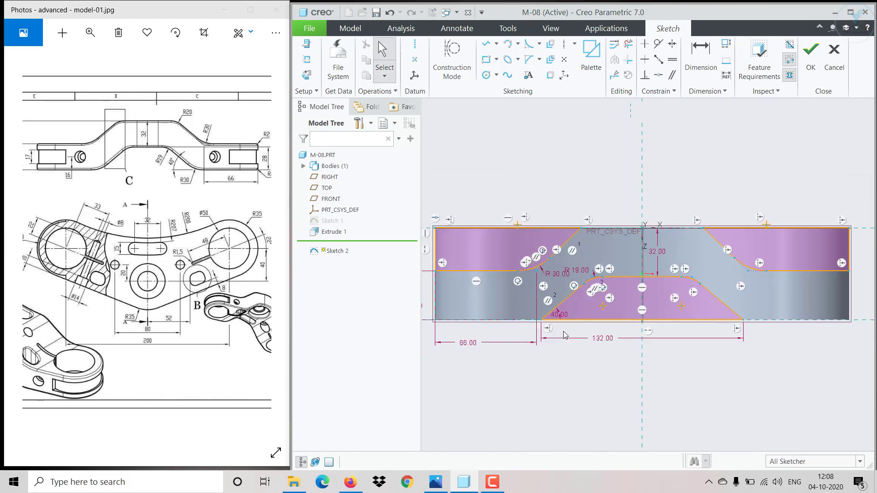
left_click(811, 54)
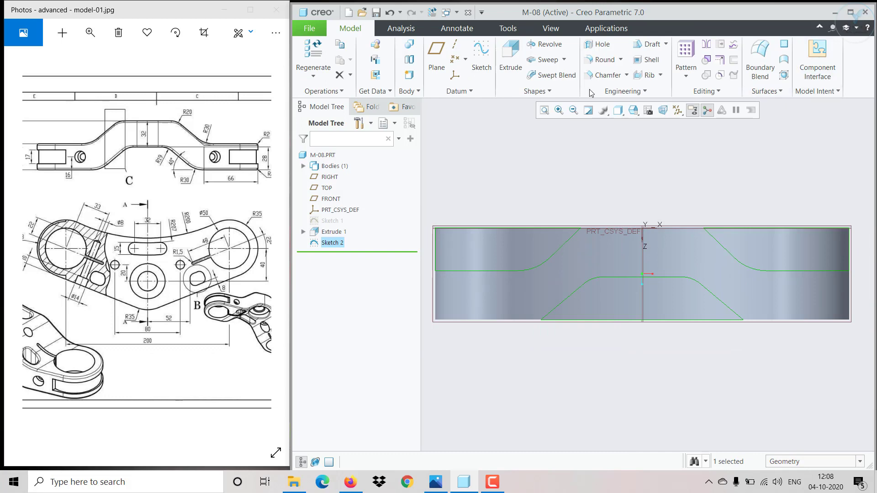
- Extrude the mirrored side-view profiles as a cut that removes material, using a symmetric depth
left_click(510, 55)
key("ctrl+d")
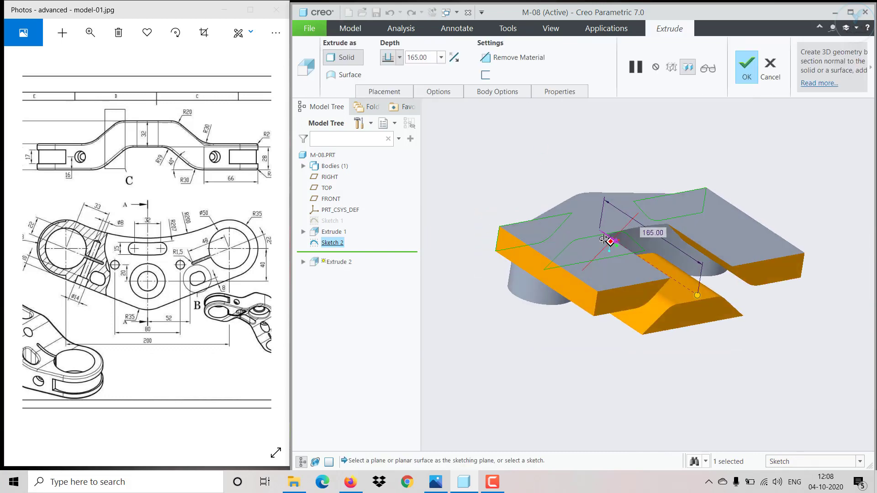
left_click(491, 58)
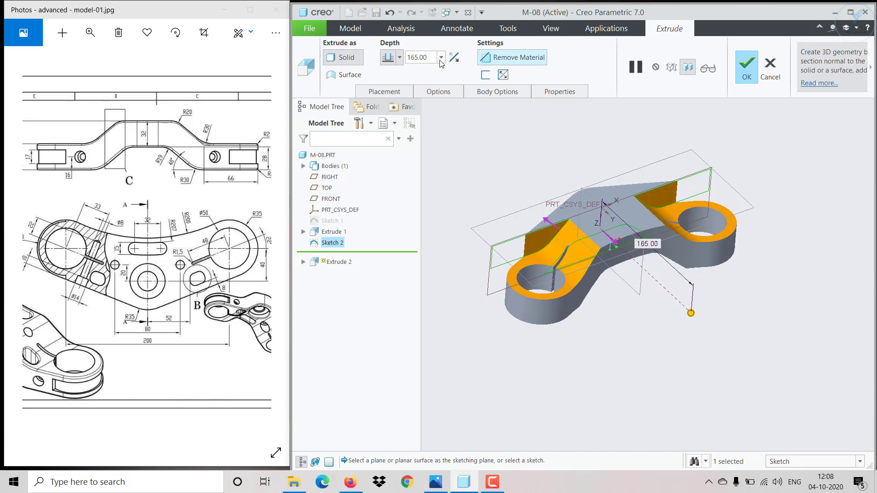
left_click(399, 57)
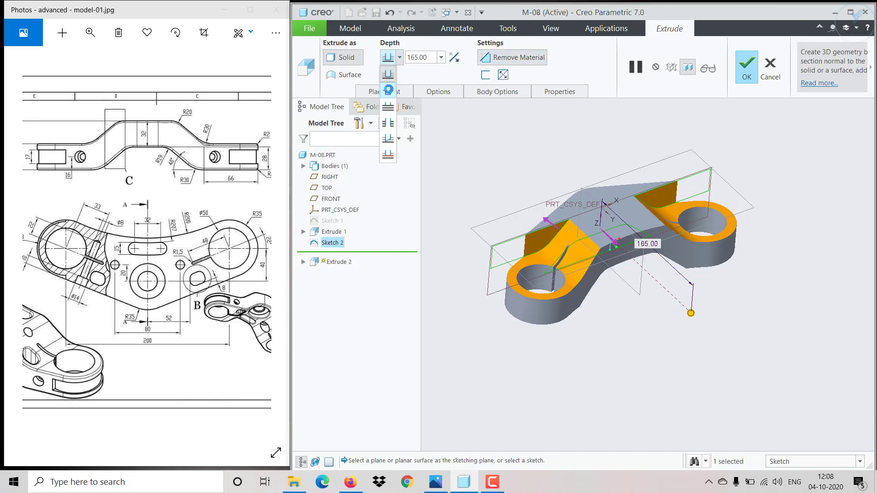
left_click(388, 89)
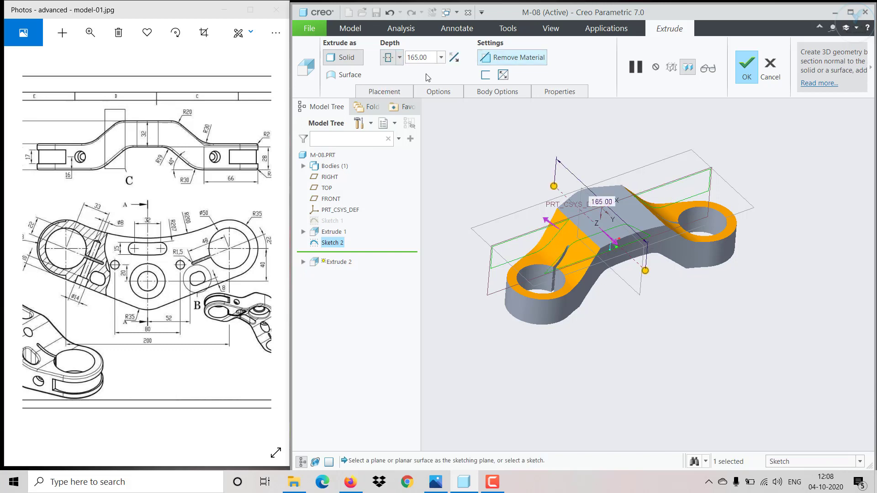
- Set the cut's depth to Through All on both sides and complete the extrude
left_click(484, 91)
left_click(440, 91)
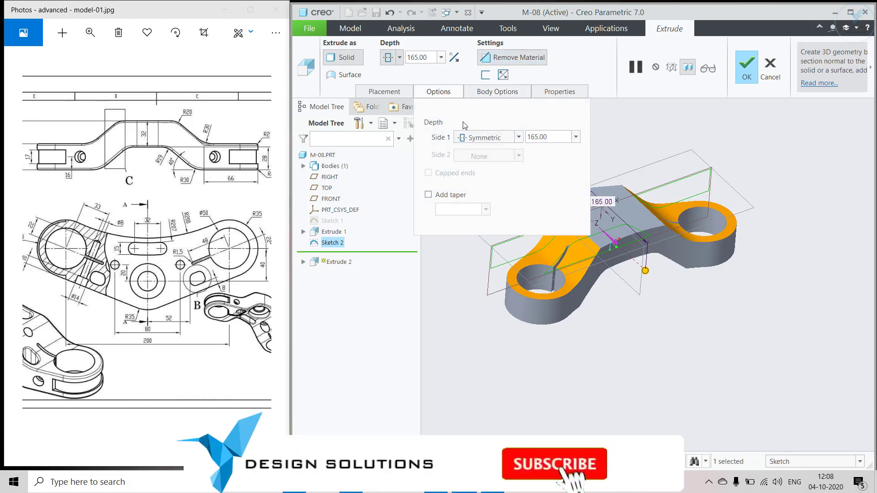
left_click(484, 137)
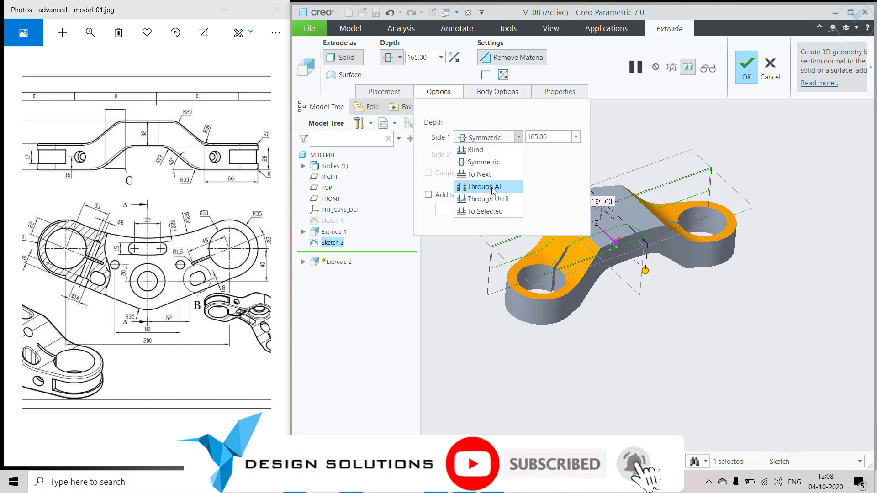
left_click(485, 187)
left_click(481, 156)
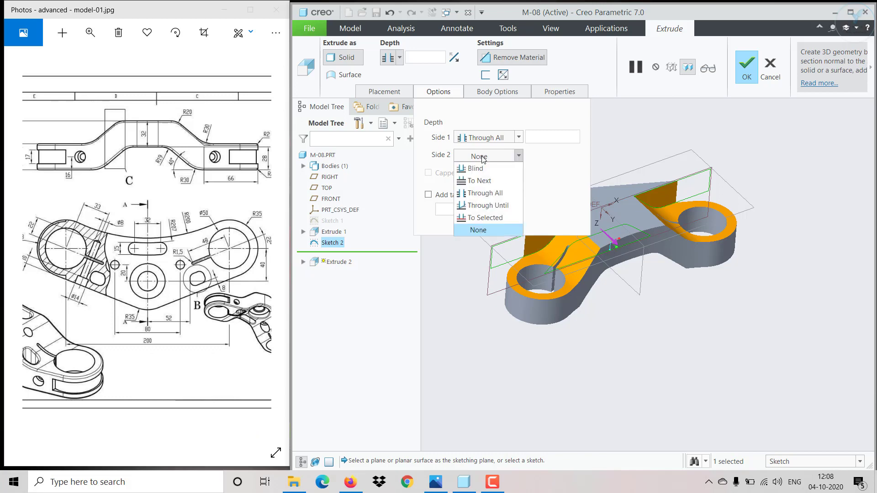
left_click(485, 196)
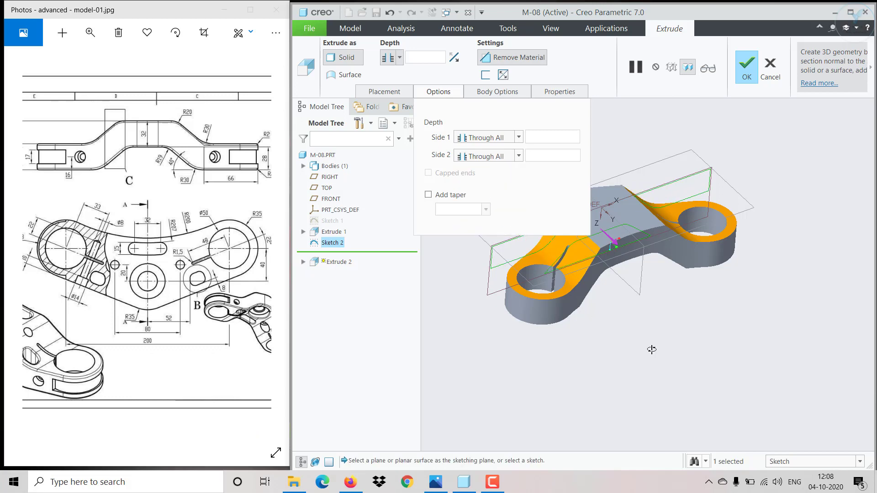
middle_click_drag(652, 349, 636, 411)
left_click(747, 73)
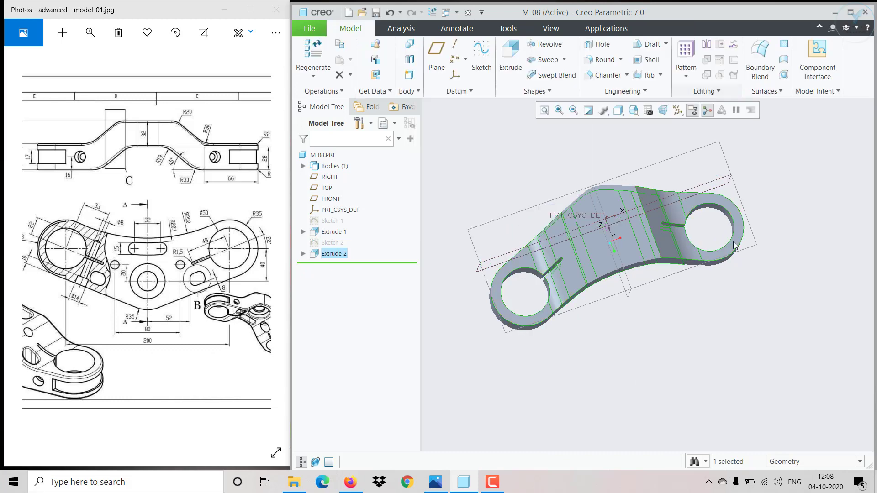
key("ctrl+d")
left_click(459, 179)
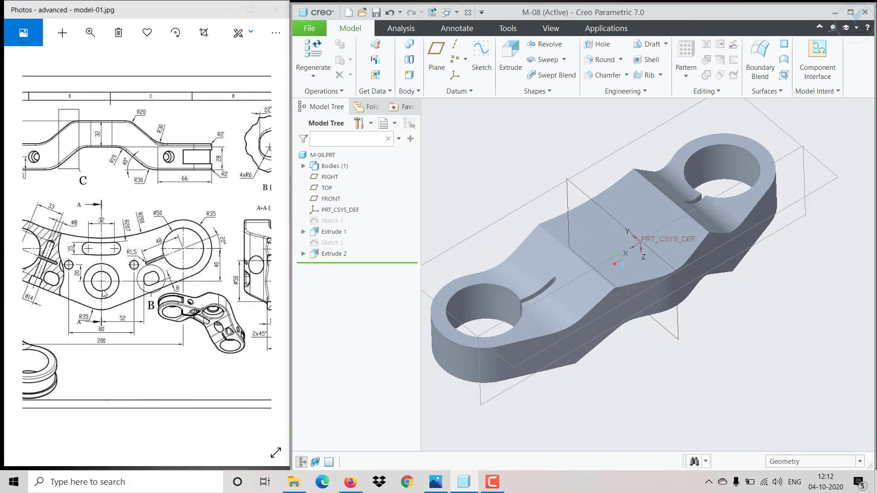
- Start a sketch on the flat raised middle face, consult section A-A in the reference drawing, and draw a circle centred on the origin
left_click(615, 234)
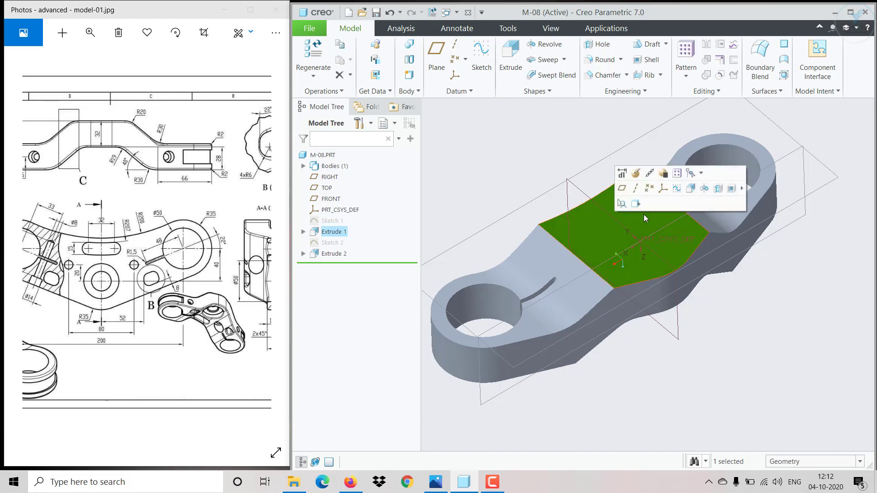
left_click(676, 189)
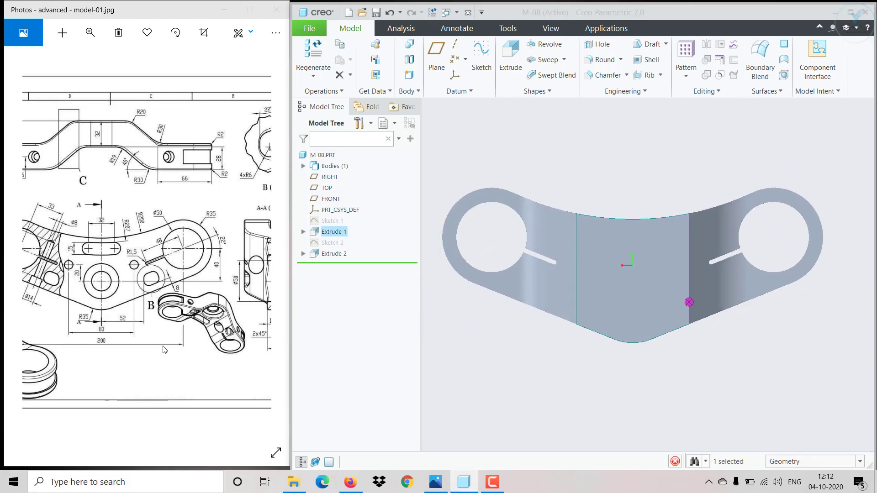
left_click_drag(158, 333, 45, 333)
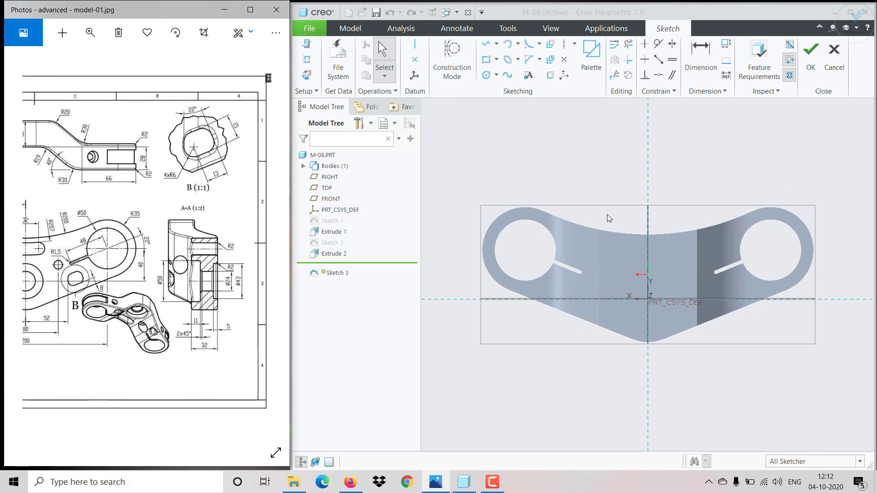
left_click(486, 74)
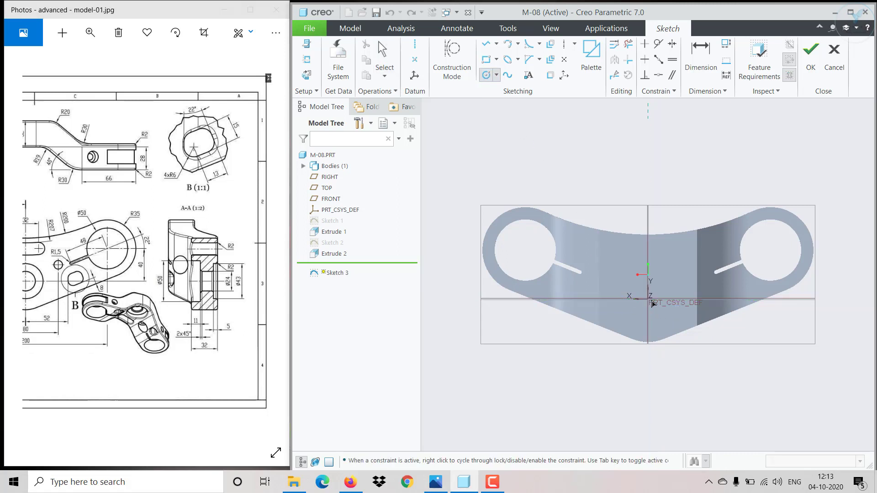
left_click(652, 304)
left_click(668, 281)
middle_click(668, 282)
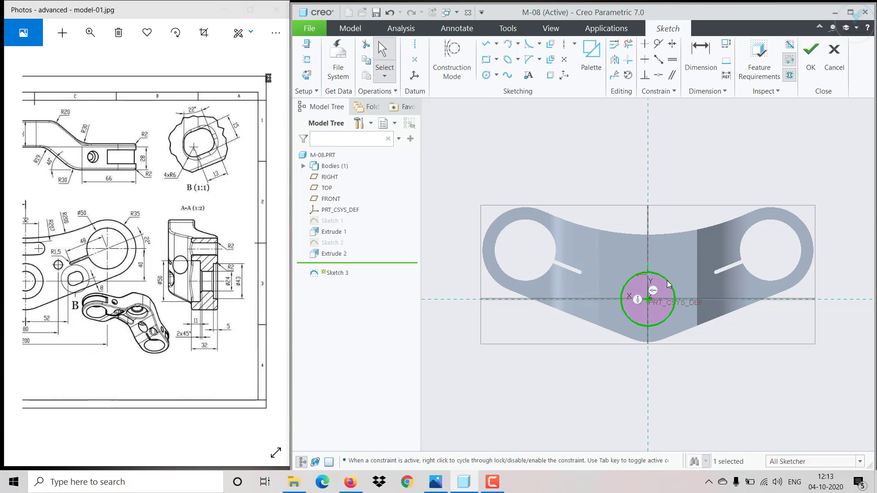
- Set the circle's diameter to 50 mm and finish the sketch
left_click(665, 284)
left_click(668, 283)
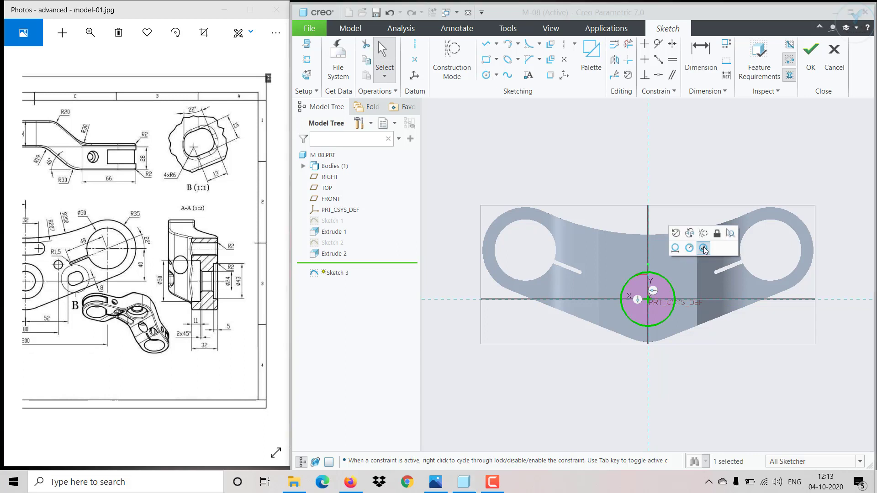
left_click(702, 248)
type("50")
key("Return")
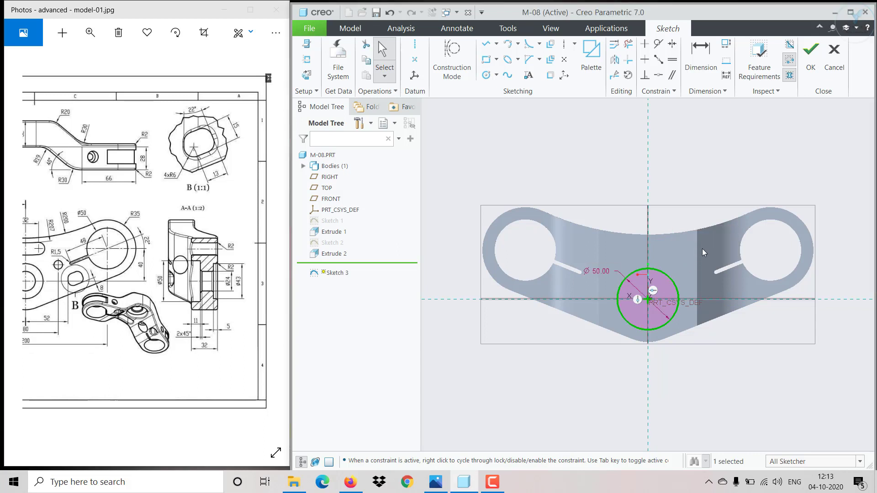
left_click(811, 51)
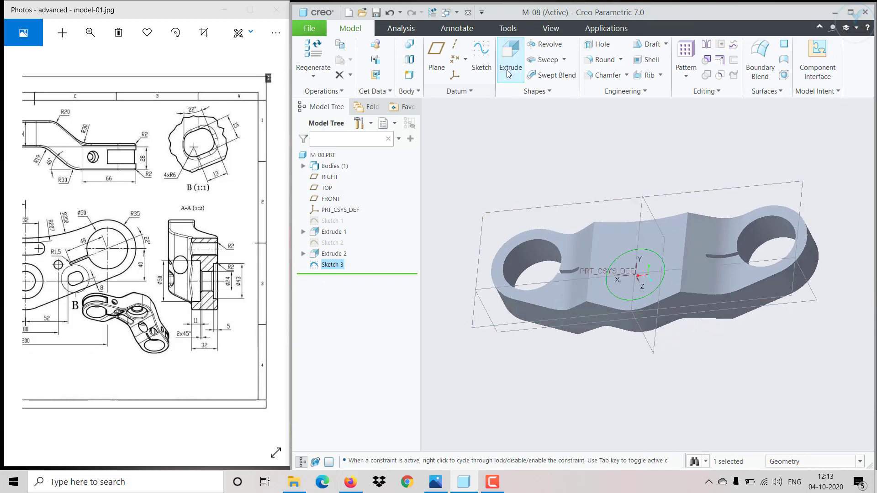
- Extrude the 50 mm circle as a cut 11 mm deep into the solid
left_click(510, 55)
left_click(492, 64)
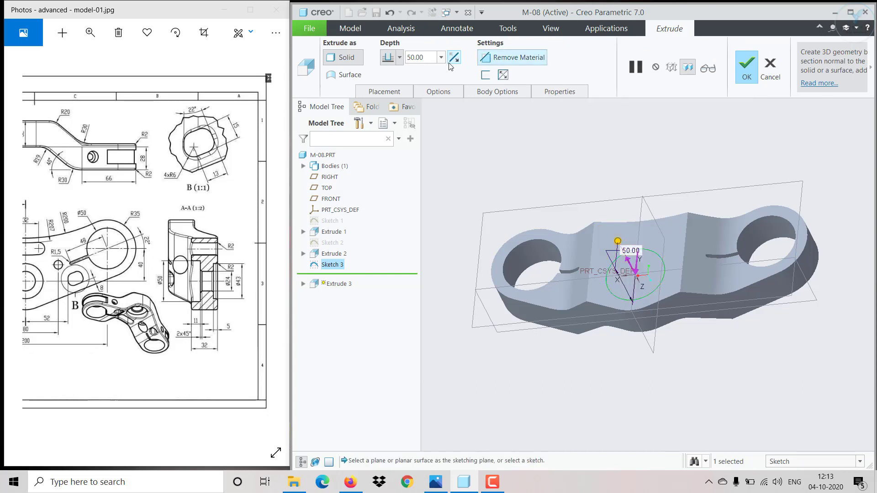
double_click(425, 60)
type("11")
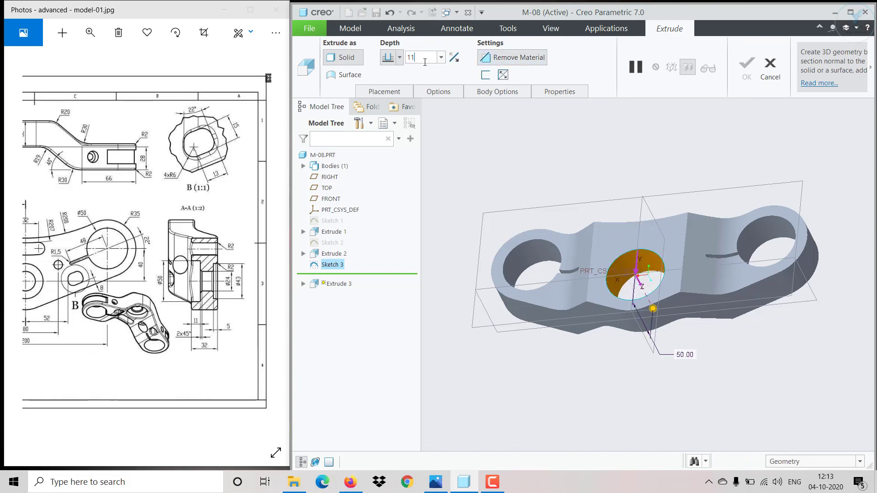
key("Return")
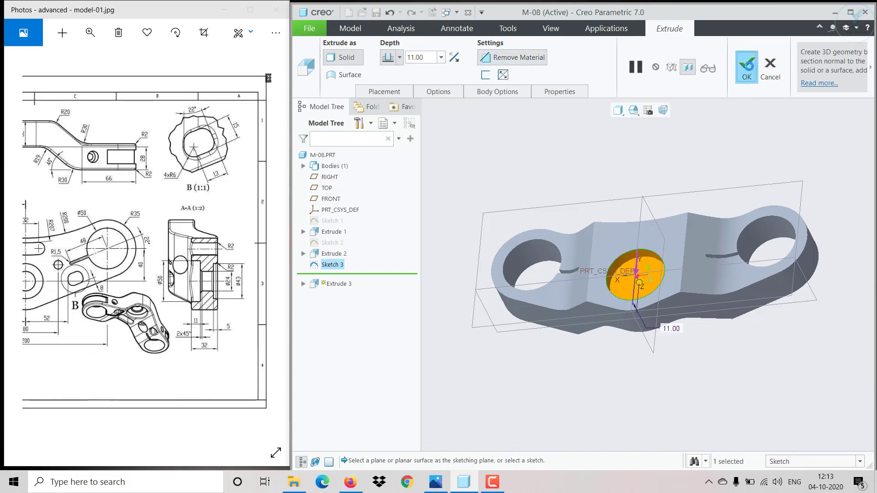
left_click(746, 68)
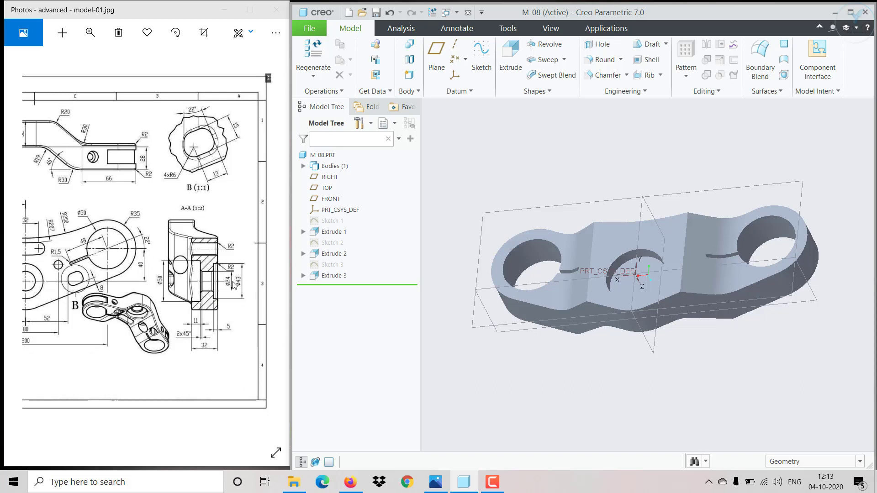
- Start a sketch on the floor of the 50 mm recess and draw a smaller circle concentric with the recess
left_click(622, 284)
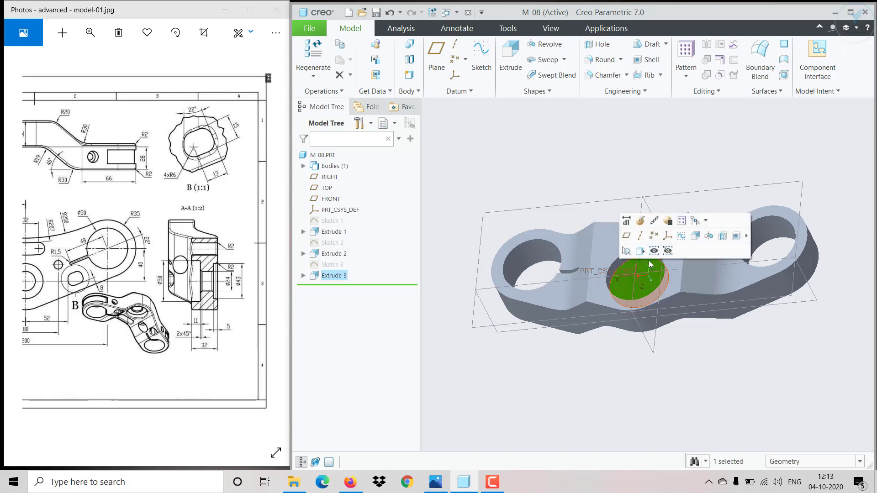
left_click(681, 236)
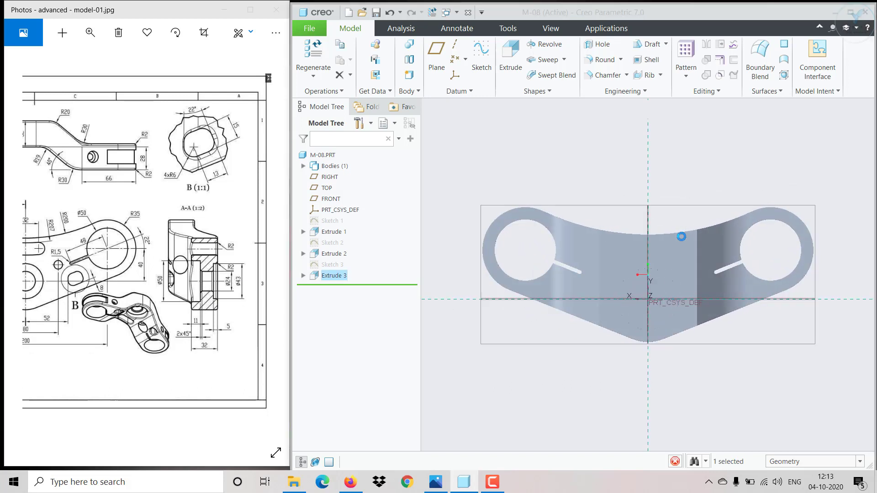
left_click(495, 74)
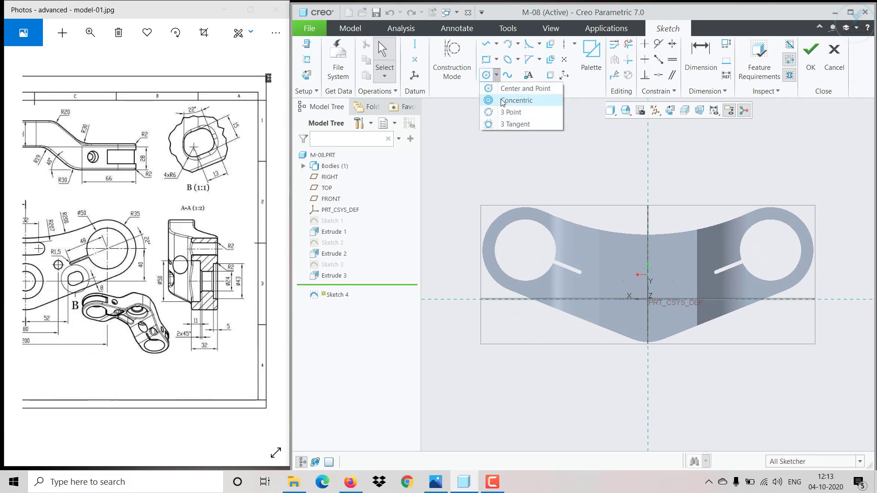
left_click(502, 100)
left_click(627, 283)
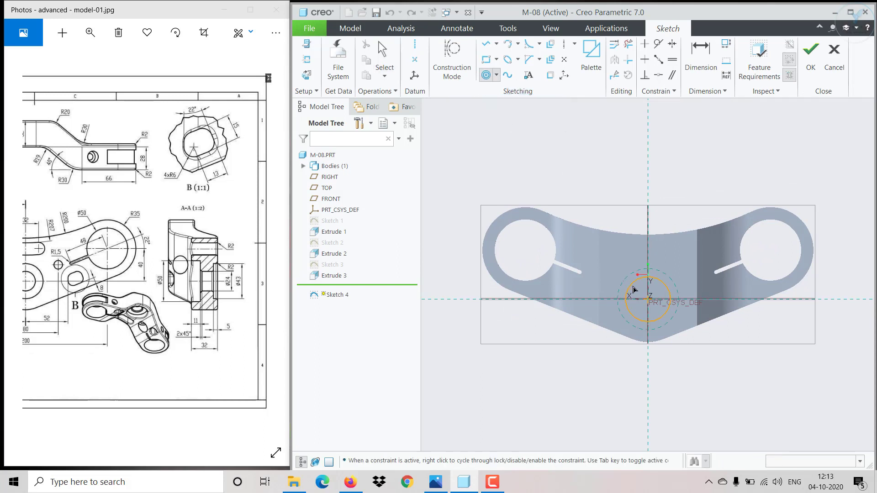
left_click(632, 288)
middle_click(633, 288)
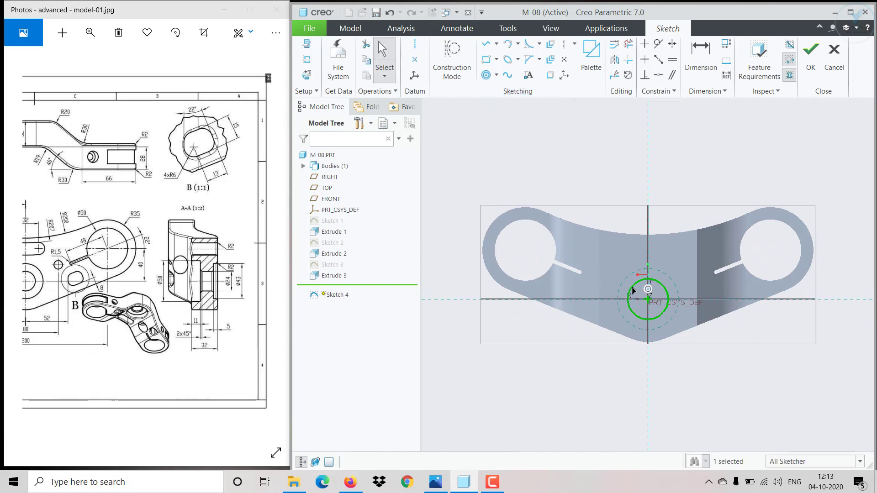
- Set the inner circle's diameter to 24 mm and finish the sketch
left_click(634, 291)
left_click(659, 284)
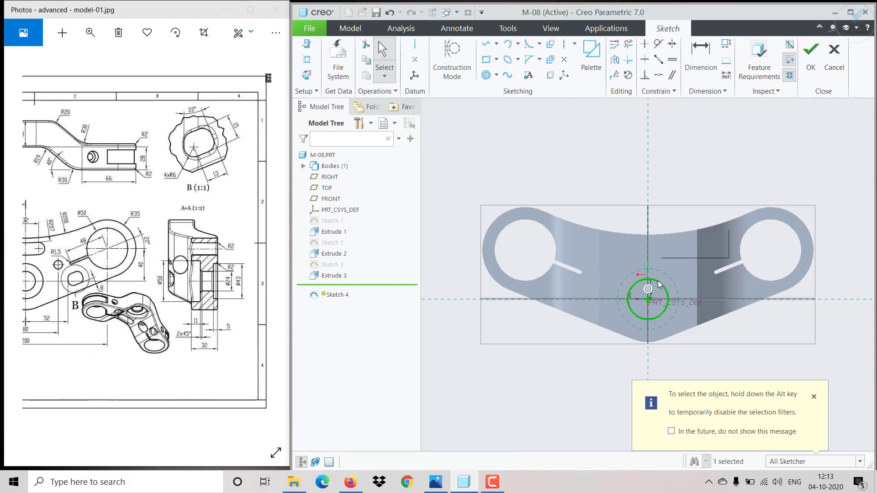
left_click(696, 250)
type("24")
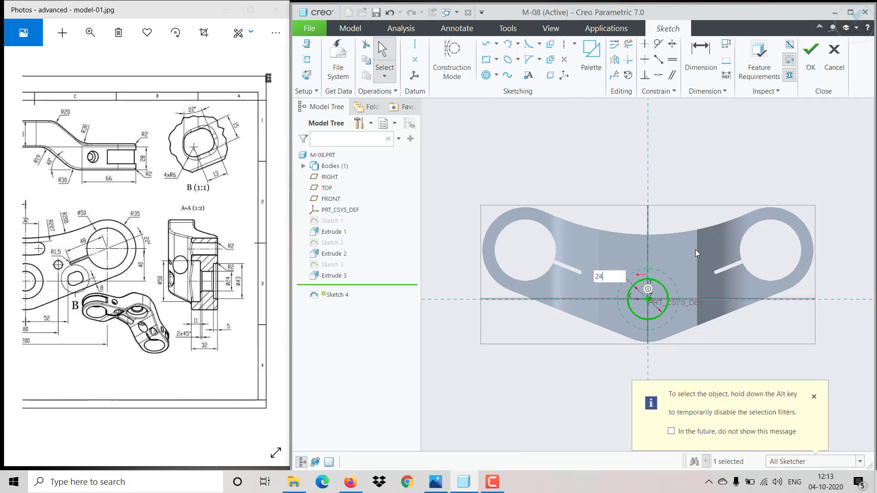
key("Return")
left_click(811, 49)
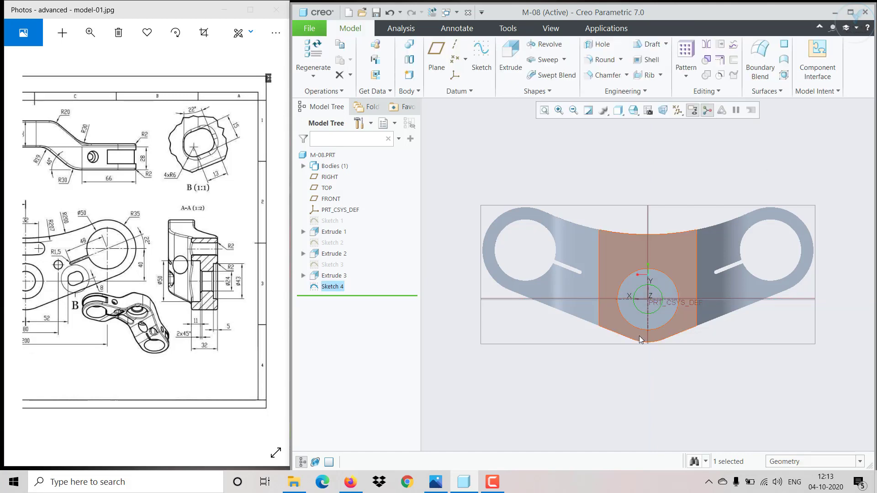
- Extrude the 24 mm circle as a Through All cut, directed into the solid from the recess floor
middle_click_drag(662, 274, 622, 294)
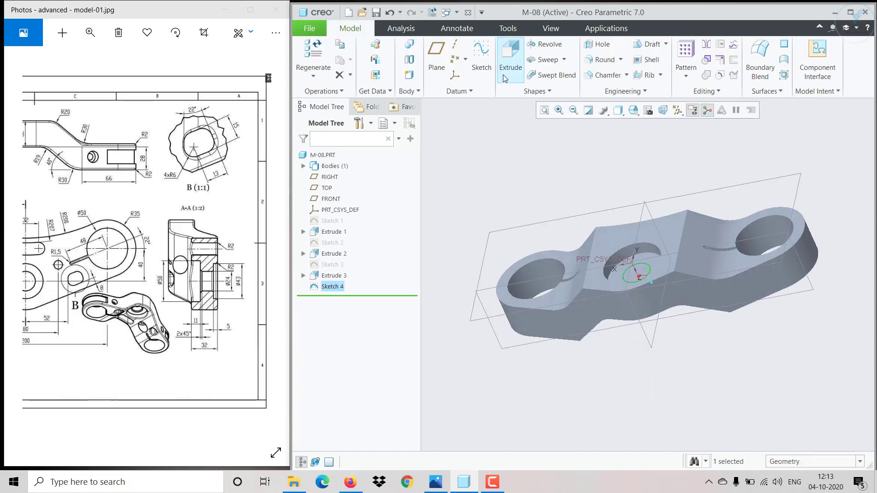
left_click(510, 52)
left_click(485, 57)
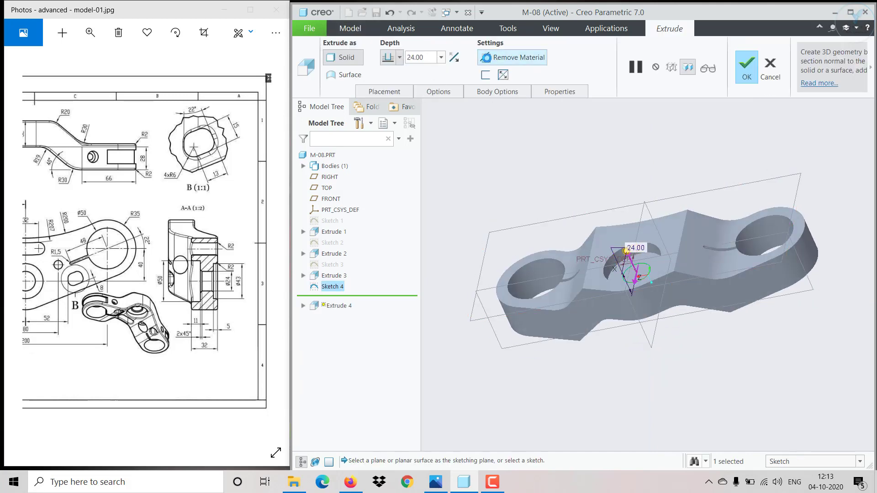
left_click(454, 57)
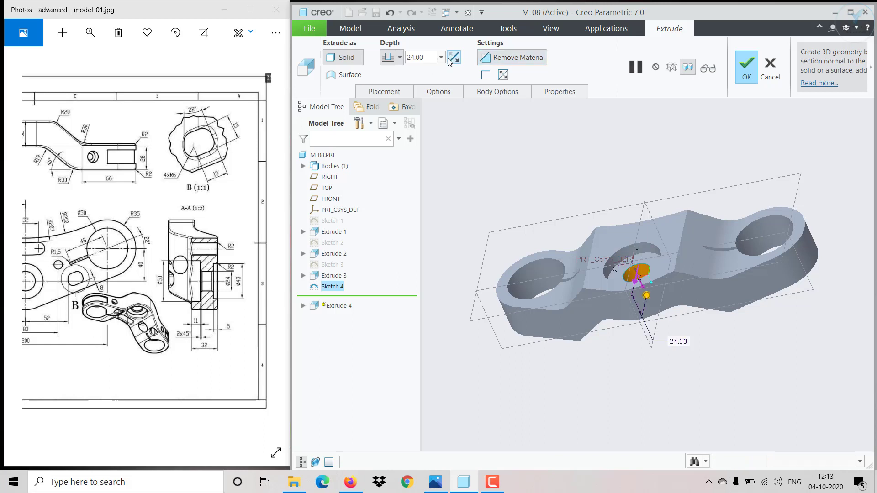
left_click(399, 57)
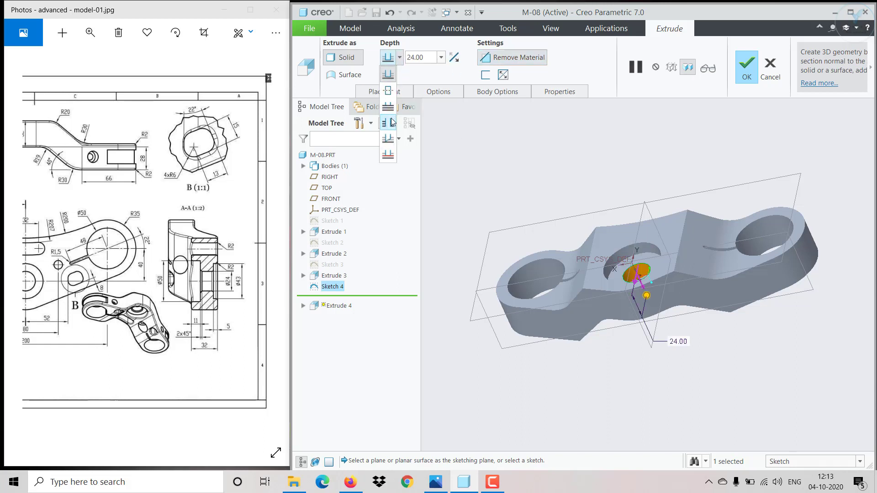
left_click(389, 120)
middle_click_drag(582, 186, 543, 242)
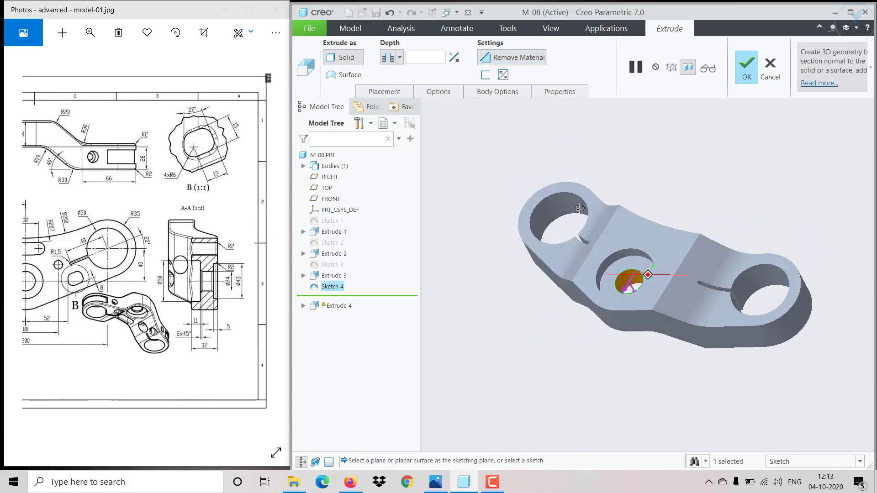
left_click(746, 73)
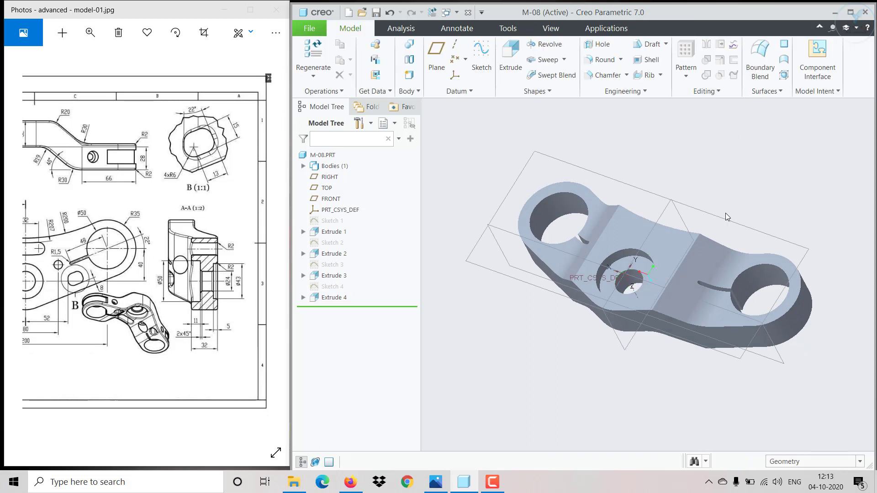
- Start a sketch on the middle face opposite the recess and draw a larger circle concentric with the 24 mm hole
middle_click_drag(725, 213, 615, 273)
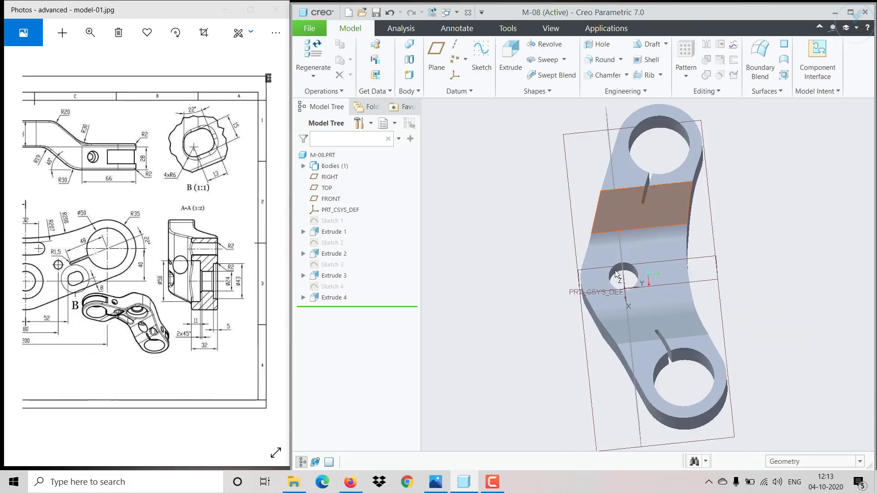
left_click(658, 275)
left_click(719, 231)
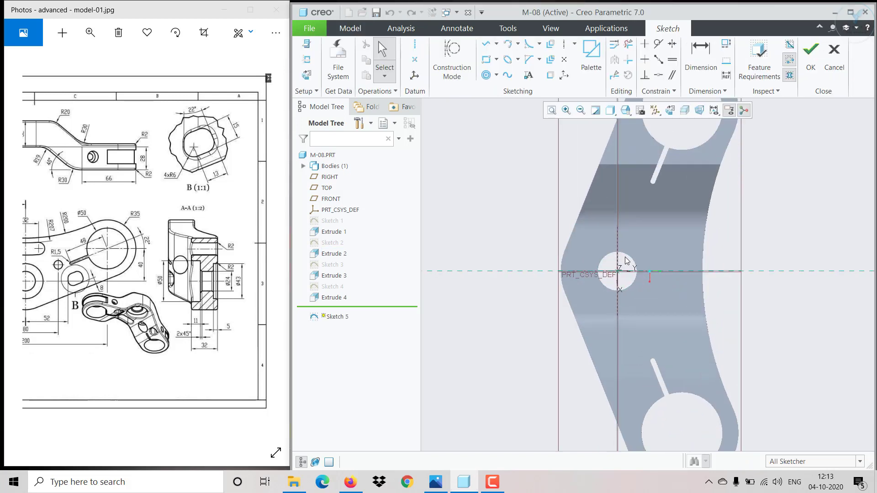
left_click(486, 75)
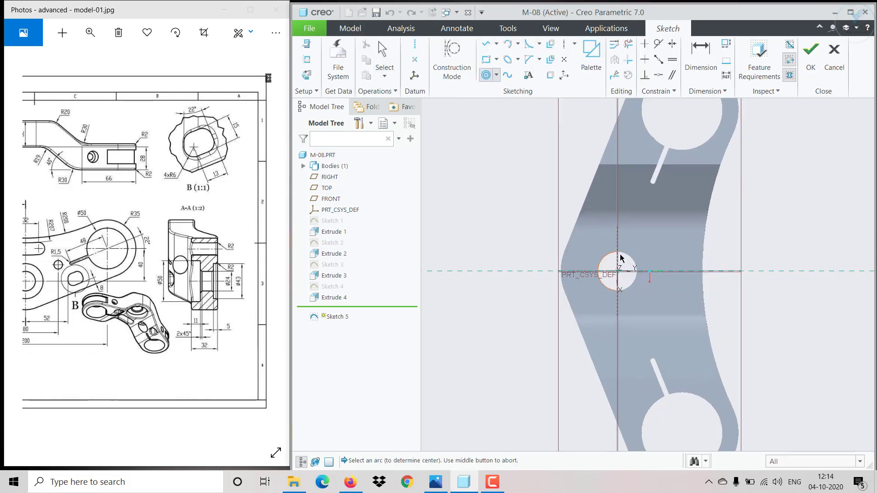
left_click(631, 260)
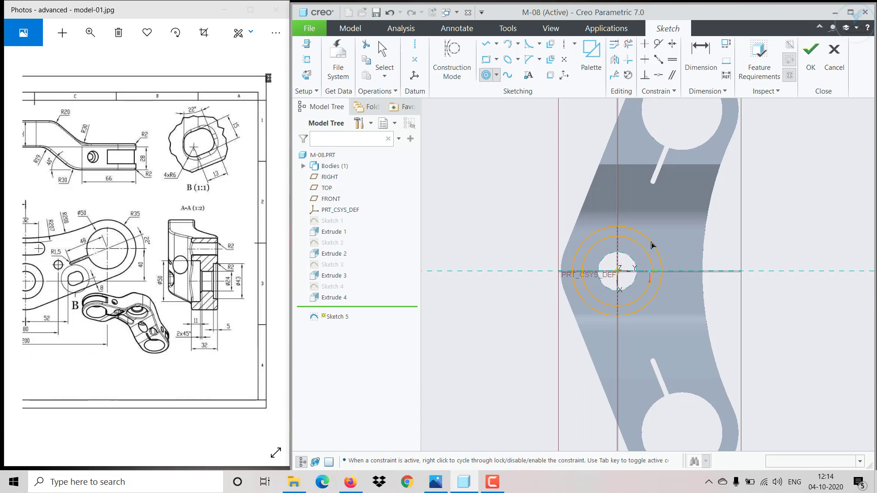
left_click(645, 252)
middle_click(644, 253)
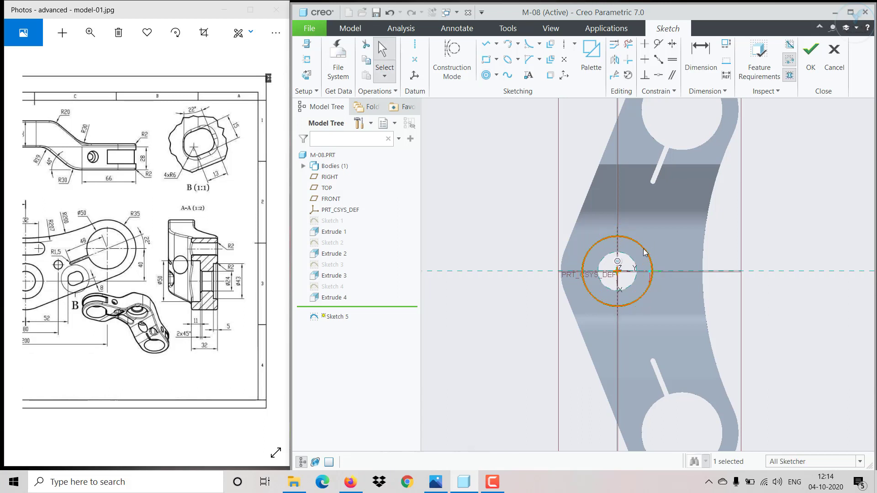
- Set the concentric circle's diameter to 43 mm and finish the sketch
left_click(643, 249)
left_click(674, 218)
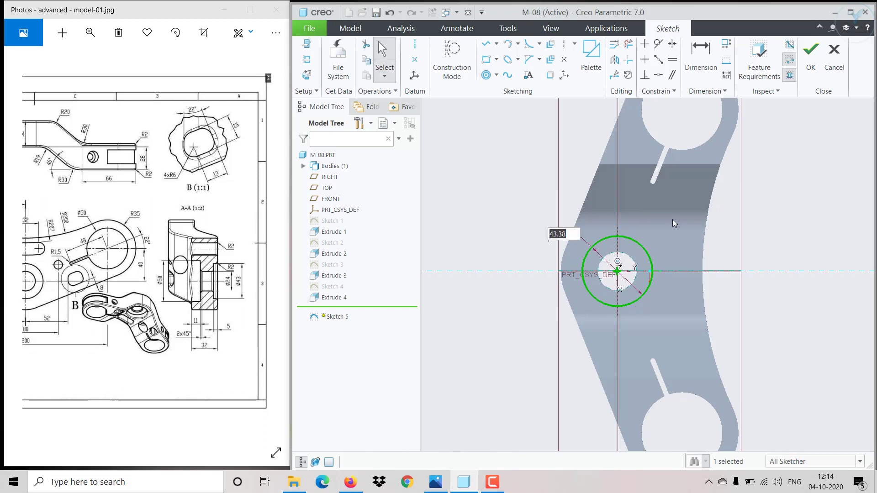
type("43")
key("Return")
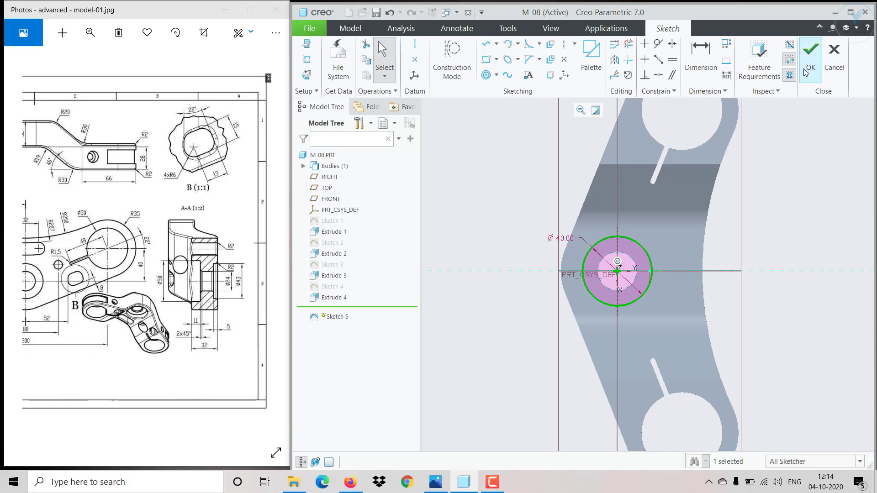
left_click(810, 54)
- Extrude the 43 mm circle as a cut 5 mm deep into the solid
left_click(510, 57)
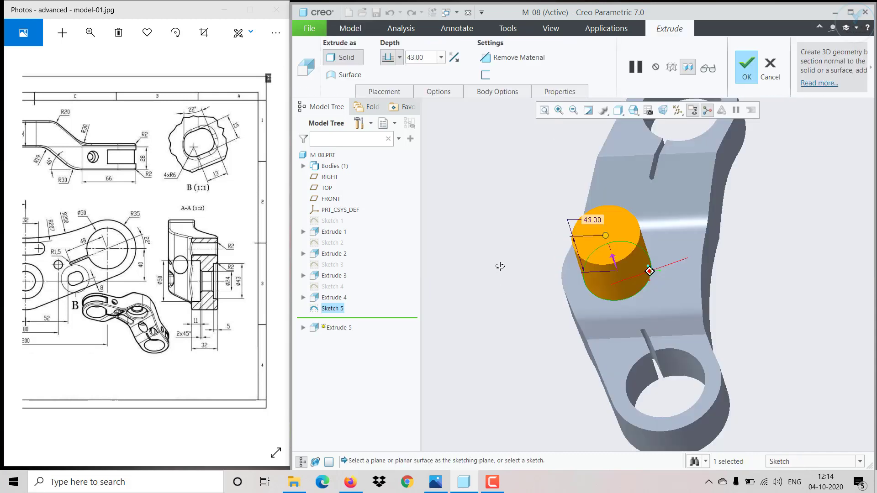
left_click(429, 56)
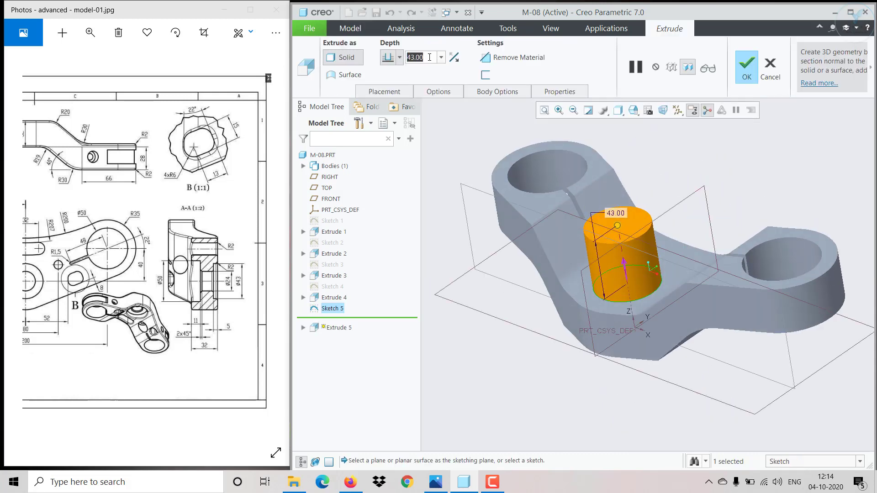
type("5")
key("Return")
left_click(453, 57)
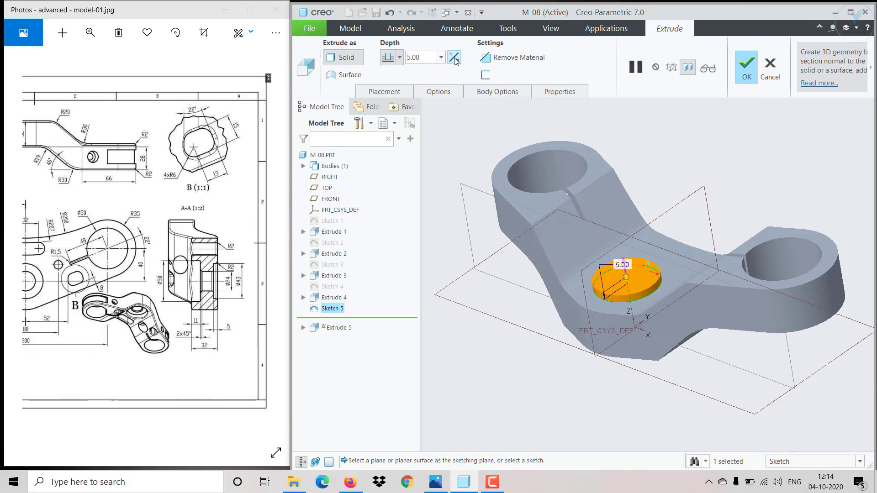
left_click(505, 63)
left_click(747, 68)
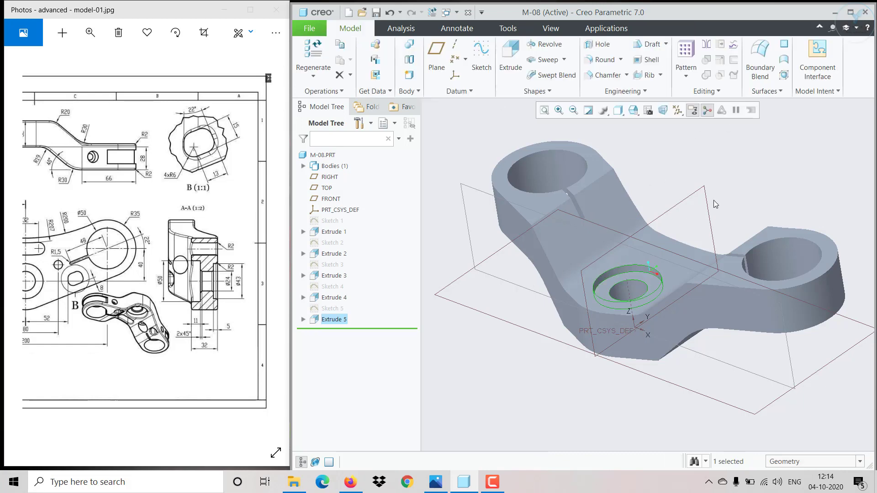
left_click(736, 196)
- Chamfer the 24 mm hole's edge on the floor of the 50 mm recess, using the 45 x D scheme with D at 2 mm
middle_click_drag(736, 196, 750, 435)
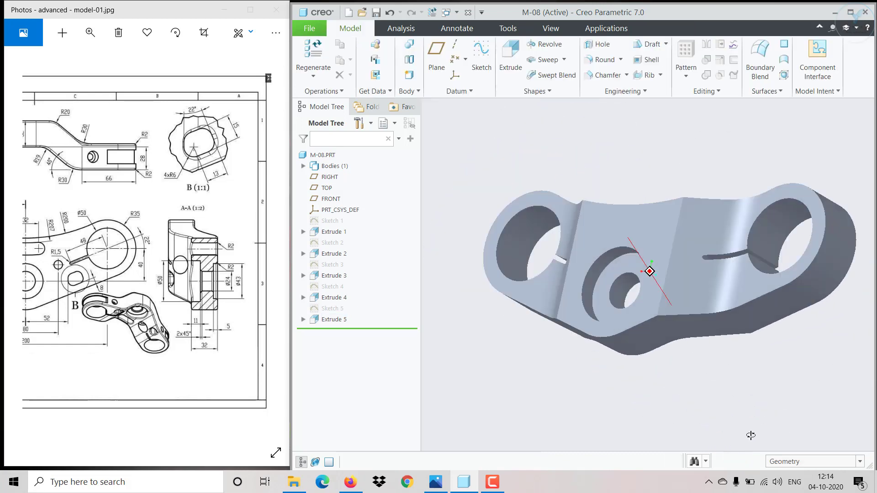
key("ctrl+d")
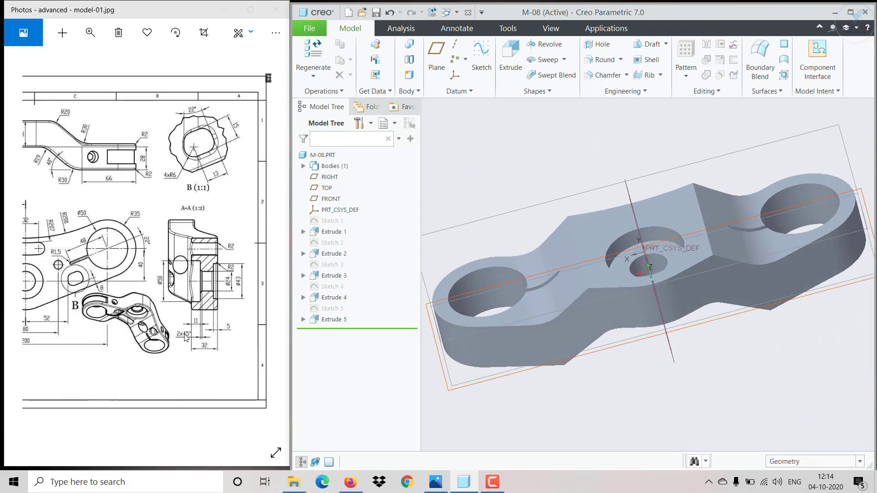
left_click(607, 76)
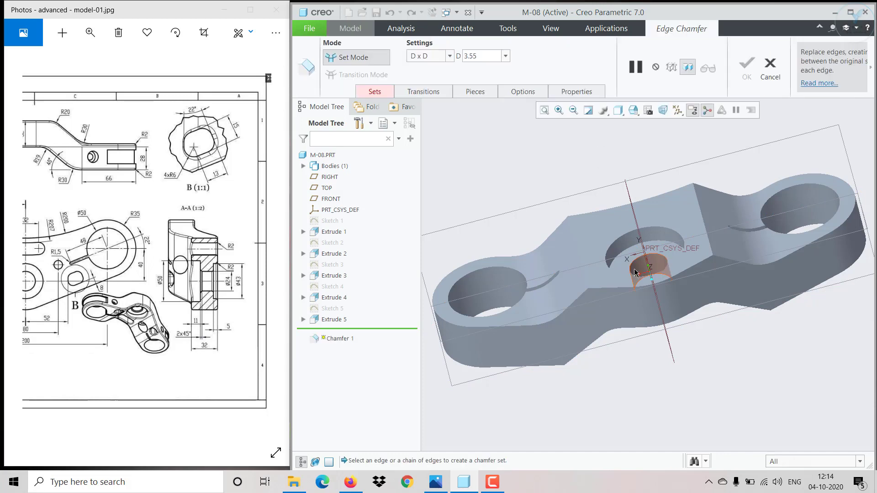
left_click(450, 56)
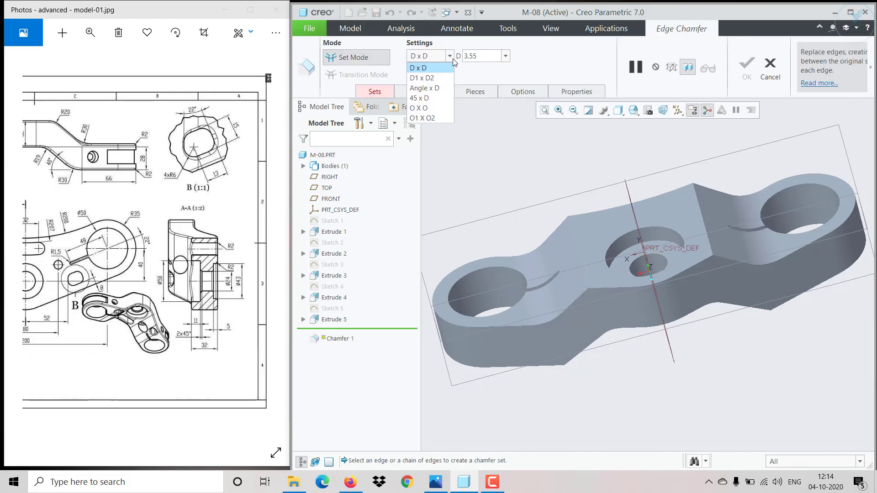
left_click(436, 97)
double_click(483, 53)
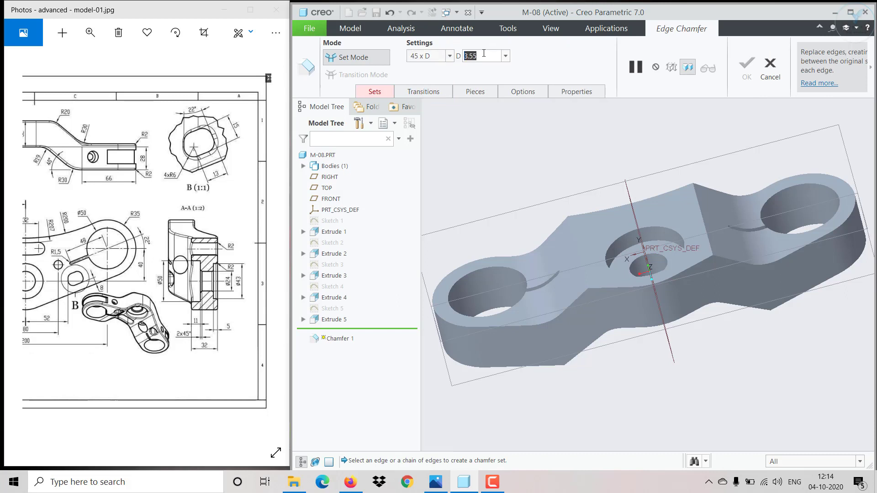
type("2")
key("Return")
left_click(633, 268)
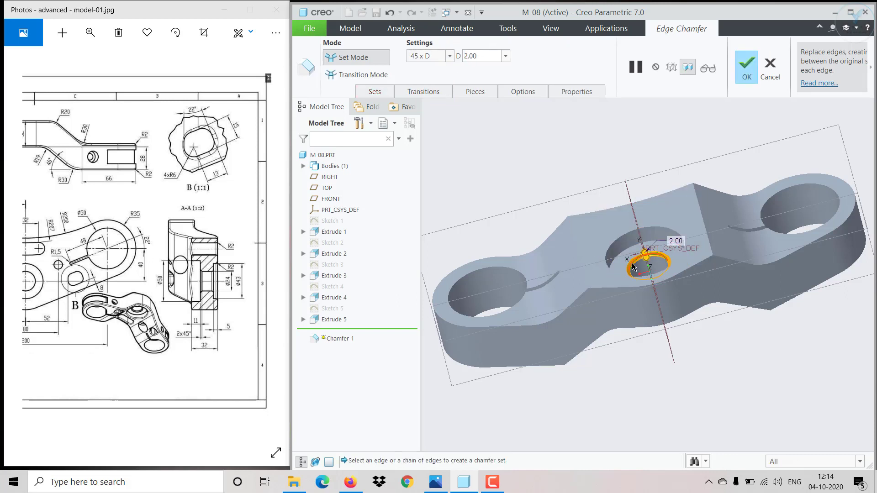
left_click(747, 69)
- Round the outer rim edge of the 43 mm counterbore with a 2 mm radius
mouse_move(662, 296)
middle_mouse_down()
mouse_move(662, 321)
mouse_move(652, 270)
mouse_move(550, 314)
middle_mouse_up()
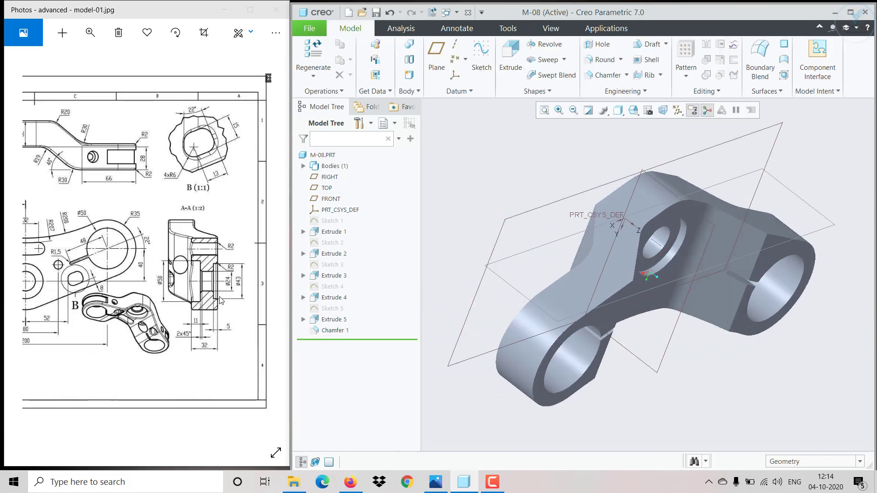
left_click(606, 60)
scroll(673, 253, "up", 2)
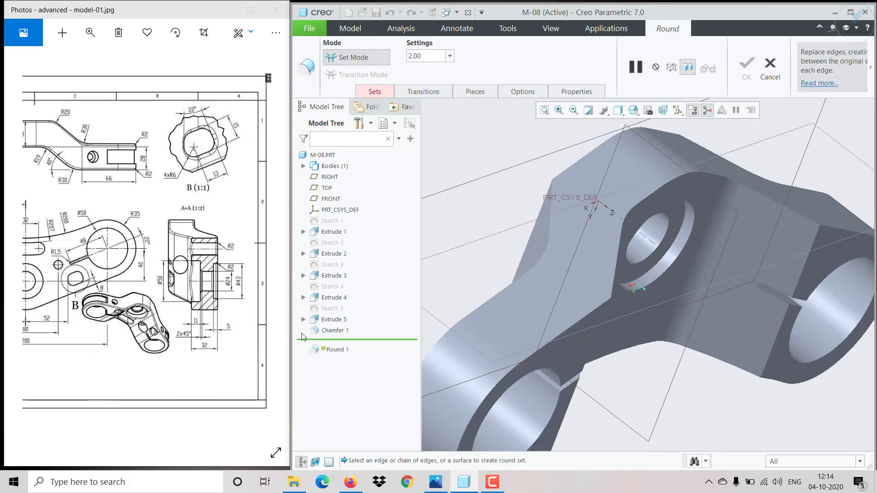
left_click(657, 284)
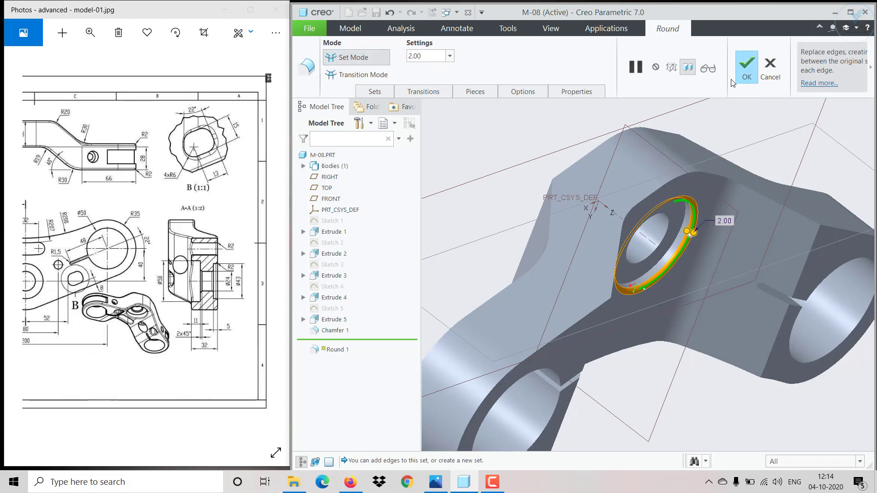
left_click(747, 69)
mouse_move(735, 136)
middle_mouse_down()
mouse_move(683, 109)
mouse_move(639, 127)
mouse_move(660, 172)
mouse_move(618, 228)
mouse_move(610, 219)
middle_mouse_up()
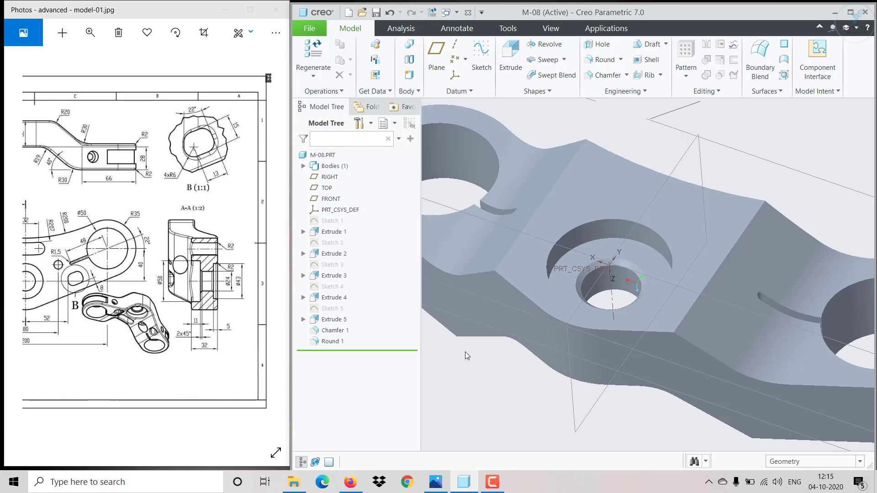
- Redefine the 2 mm chamfer to also include the 24 mm hole's opposite edge, on the floor of the 43 mm counterbore
left_click(335, 336)
left_click(359, 295)
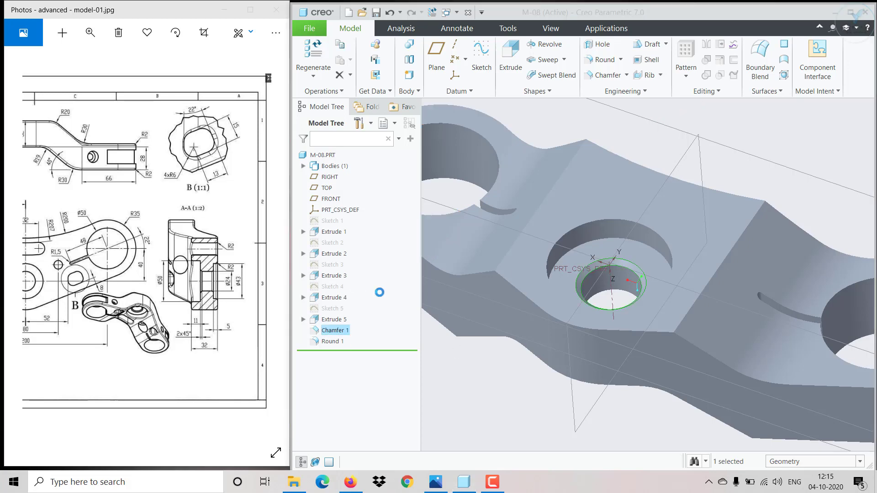
middle_click_drag(598, 281, 608, 232)
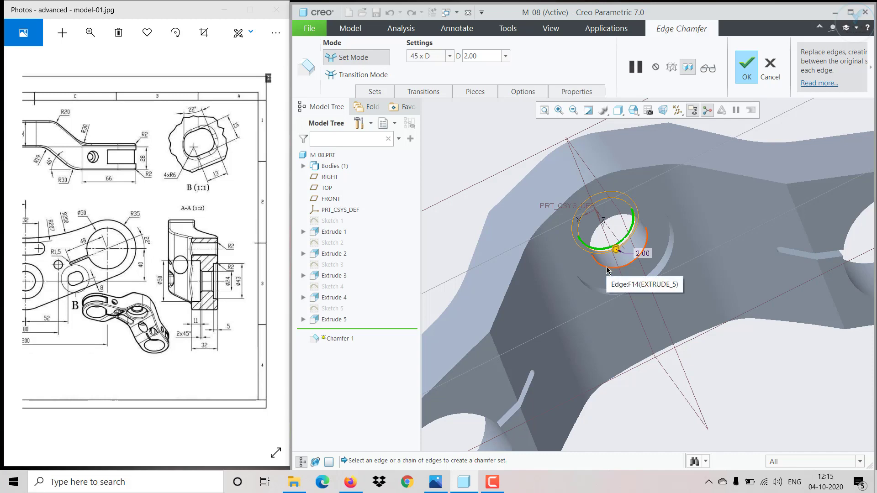
left_click(746, 68)
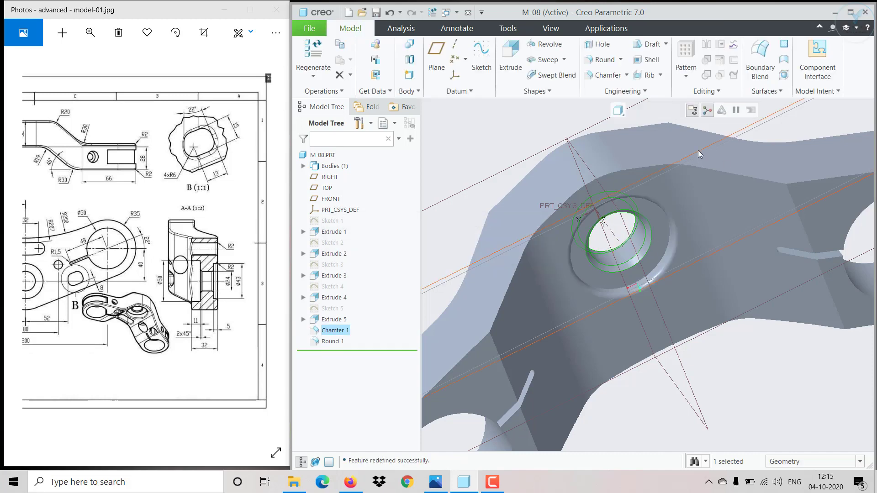
middle_click_drag(698, 154, 732, 252)
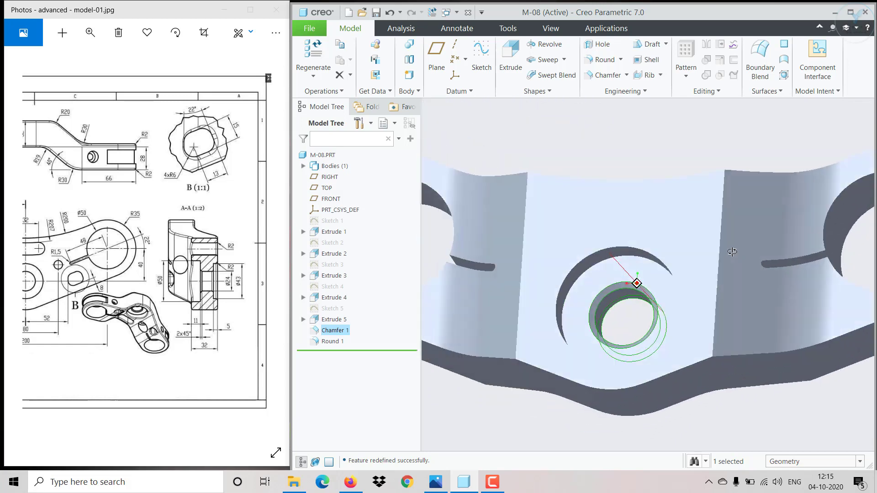
key("ctrl+d")
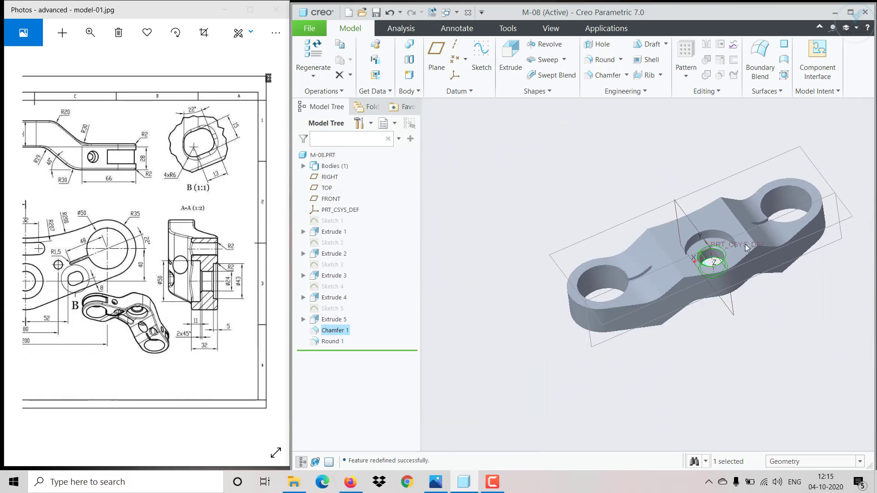
- Start a sketch on the flat central face and draw a shallow three-point arc below the body's curved edge, spanning the vertical centreline
left_click(531, 375)
left_click_drag(73, 325, 160, 335)
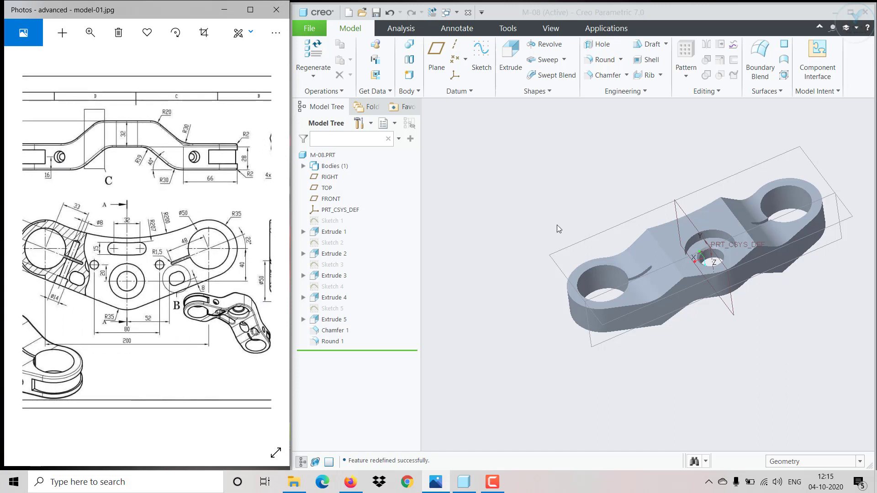
left_click(664, 237)
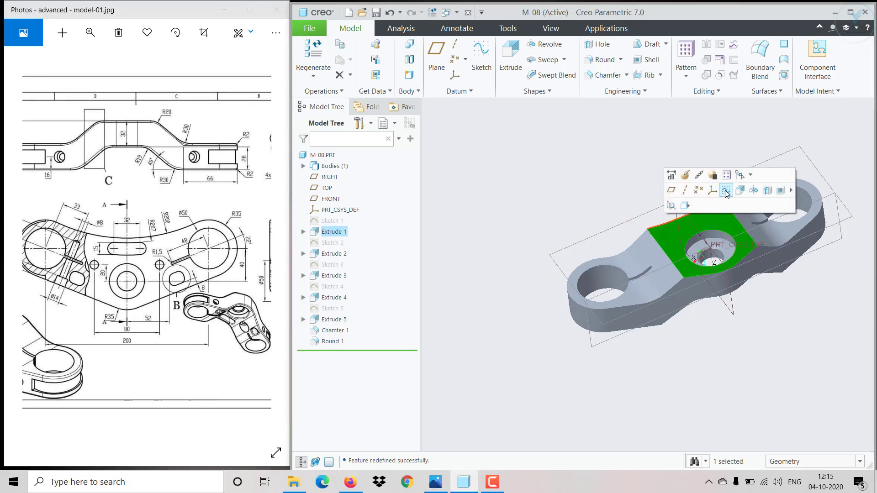
left_click(725, 190)
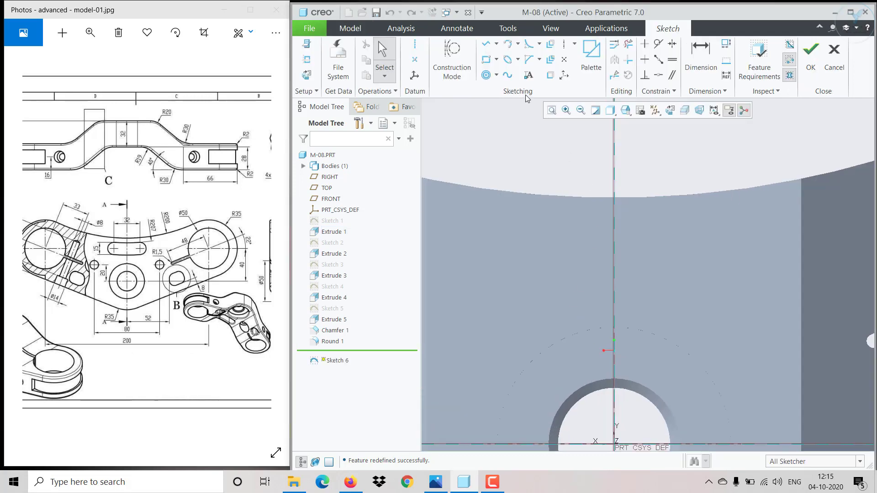
left_click(507, 44)
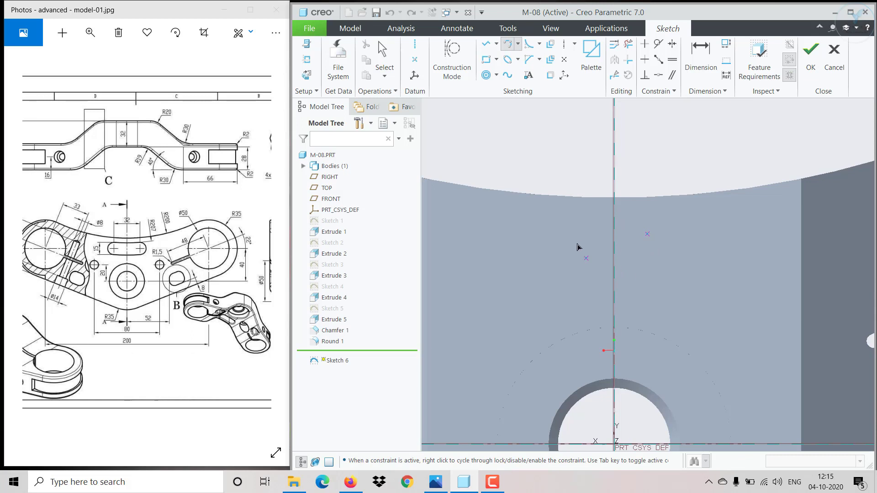
left_click(563, 234)
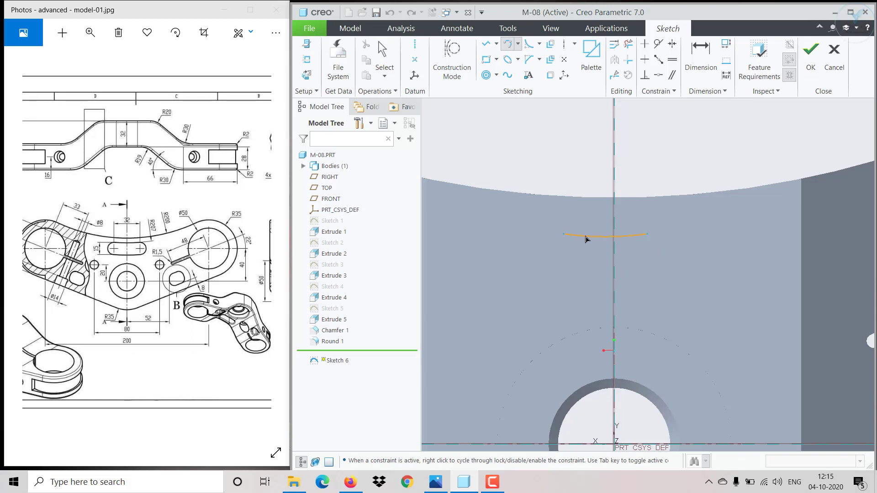
left_click(587, 240)
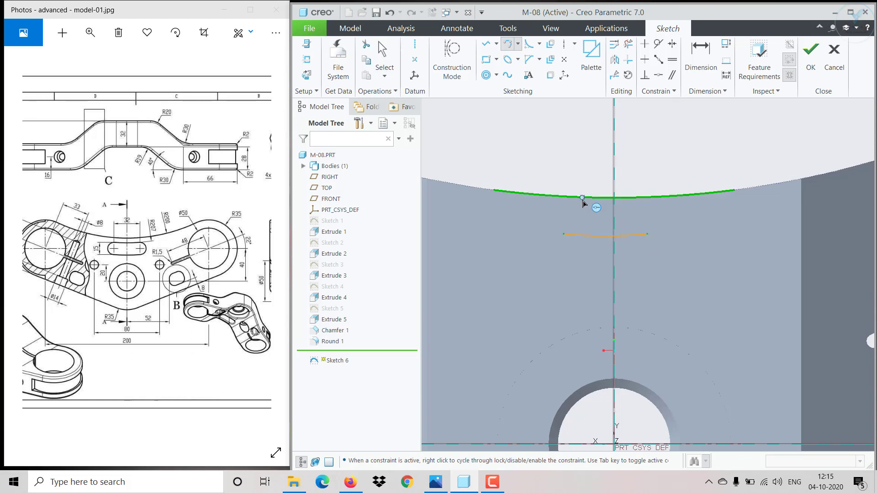
middle_click(588, 209)
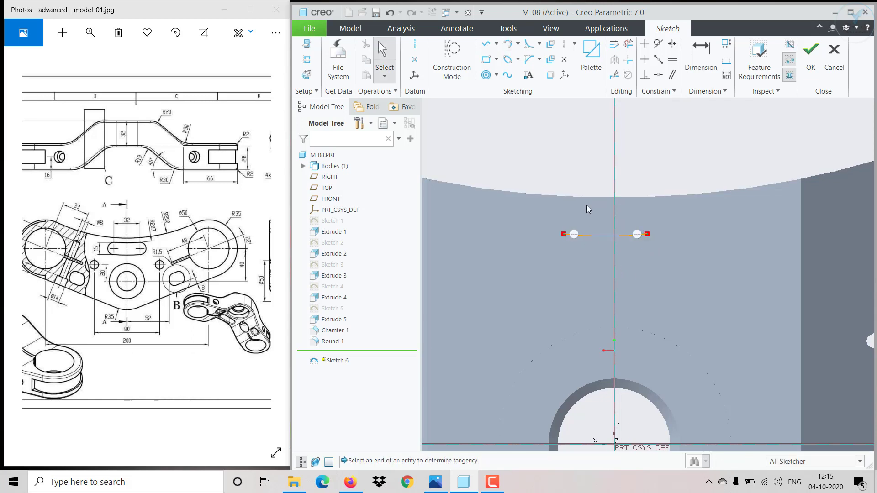
- Make the arc's endpoints symmetric about the vertical centreline and dimension the distance between them as 32 mm
left_click(672, 43)
left_click(647, 234)
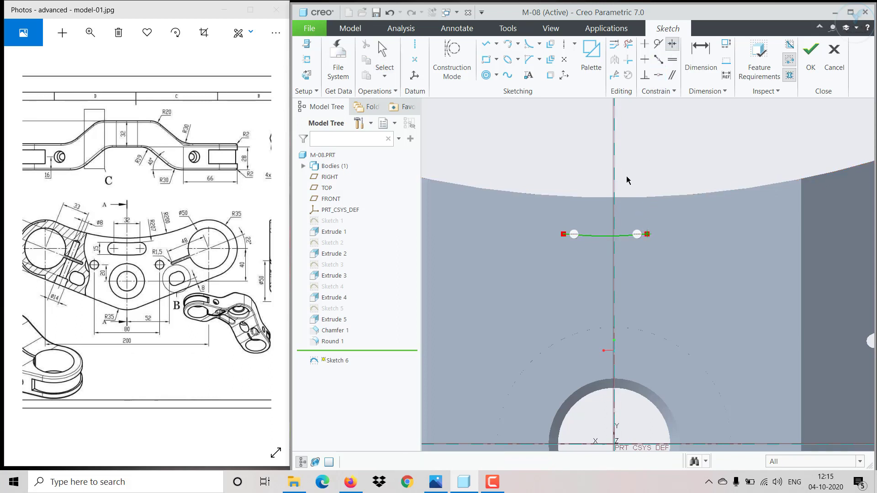
left_click(564, 235)
left_click(700, 53)
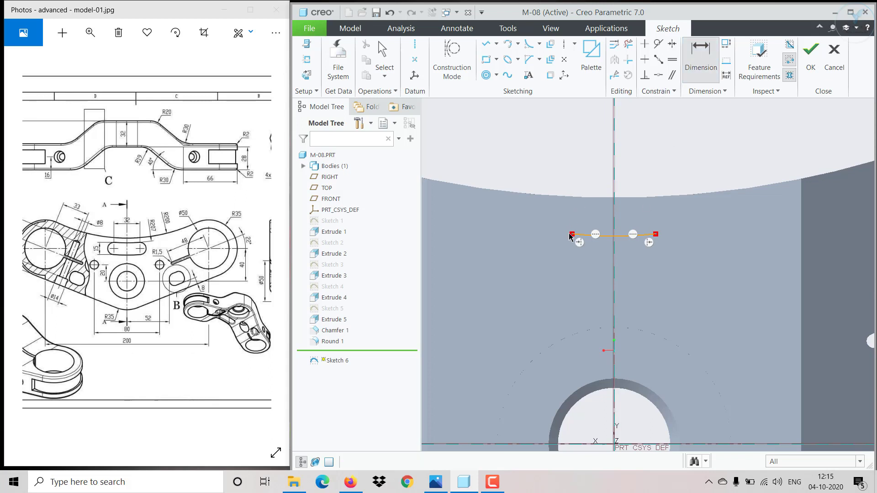
middle_click(607, 180)
type("32")
key("Return")
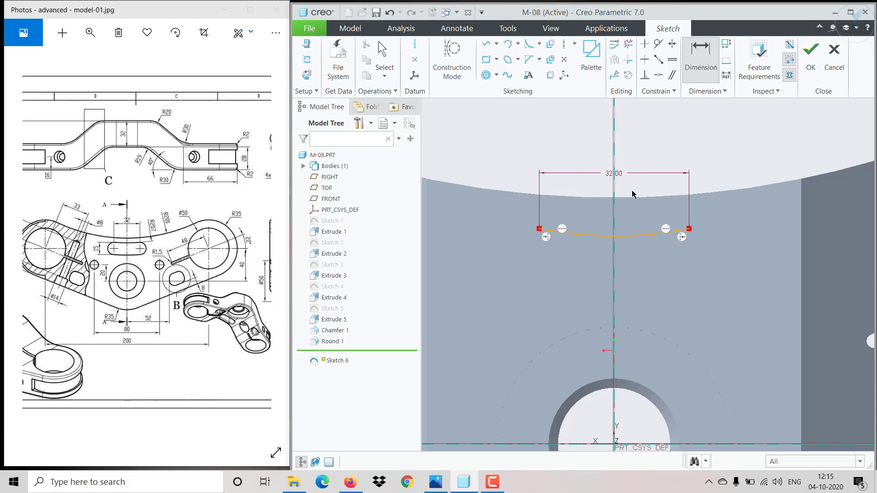
- Dimension the arc's radius as 207 mm
left_click(633, 237)
middle_click(631, 223)
type("207")
key("Return")
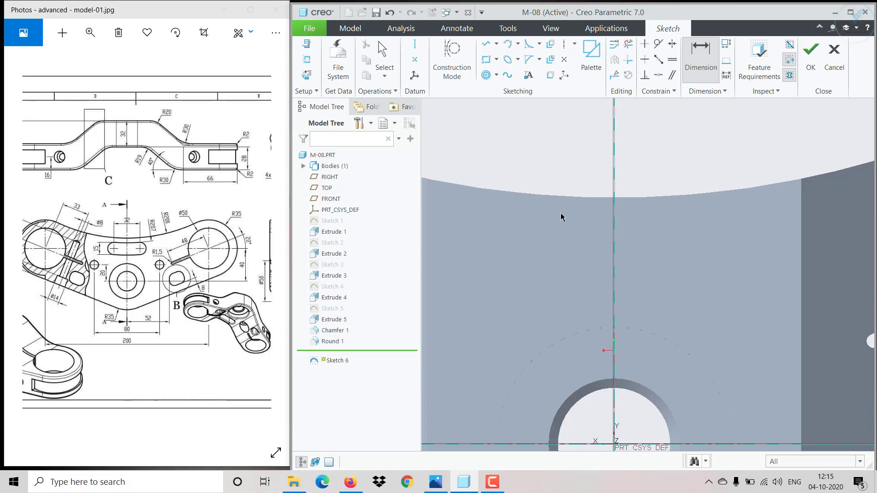
- Move the arc's centre point up along the vertical centreline so the arc lies back on the central face, just below the curved edge
scroll(561, 217, "up", 8)
scroll(566, 237, "down", 6)
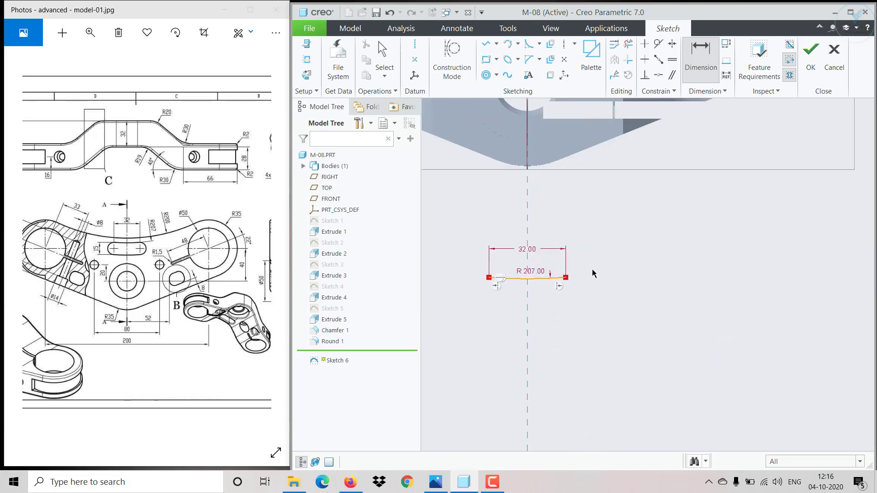
scroll(593, 272, "up", 5)
scroll(589, 198, "up", 4)
scroll(597, 158, "down", 3)
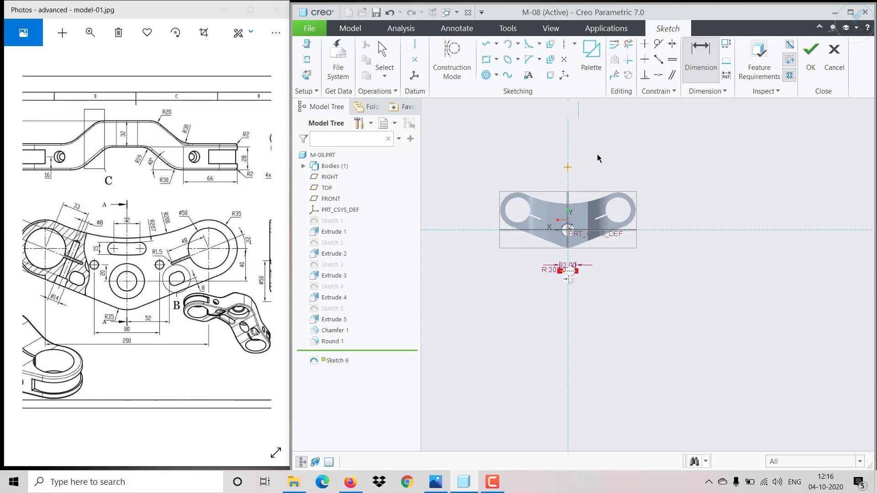
middle_click(597, 158)
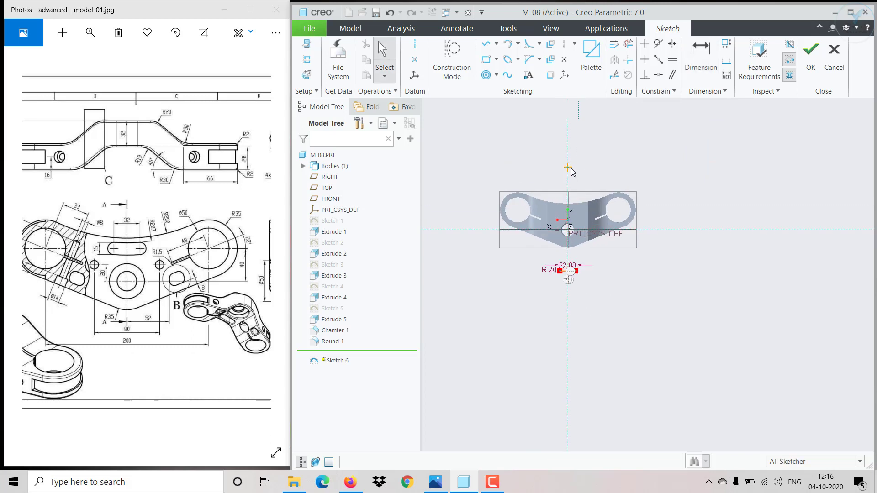
left_click_drag(568, 167, 563, 107)
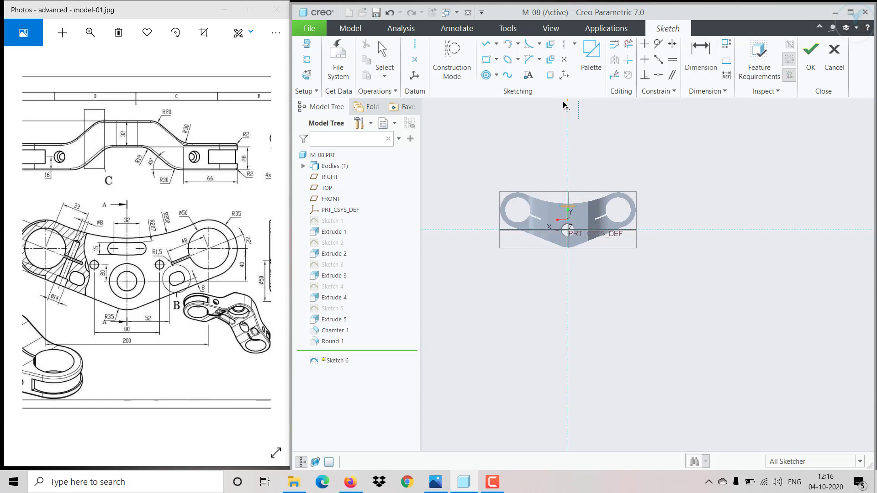
scroll(565, 196, "down", 8)
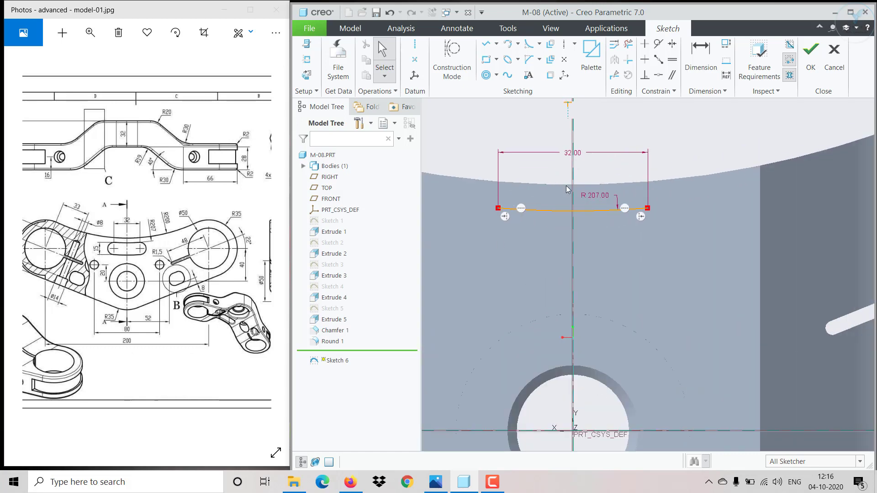
scroll(574, 196, "up", 8)
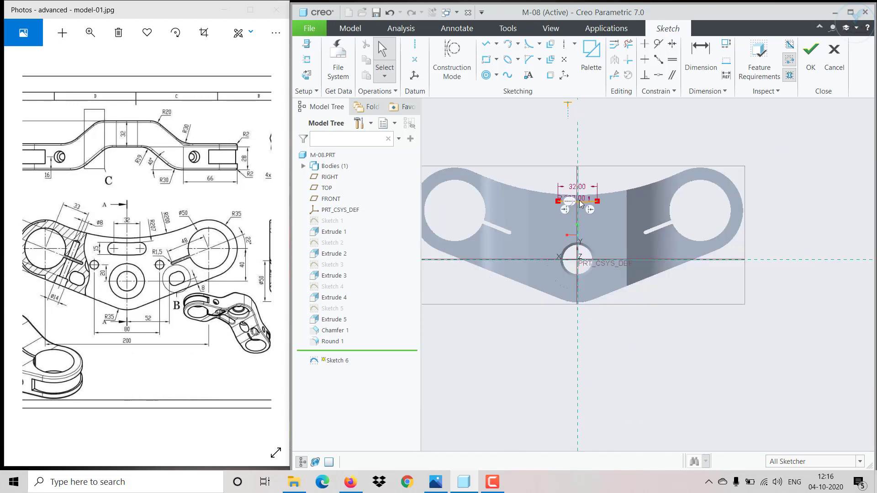
- Project the body's curved edge above the arc into the sketch as a single edge
left_click(550, 75)
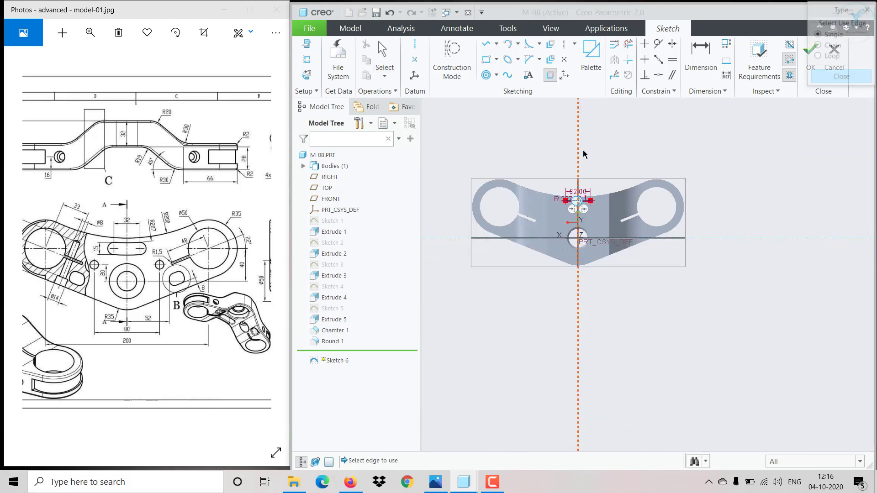
left_click(602, 201)
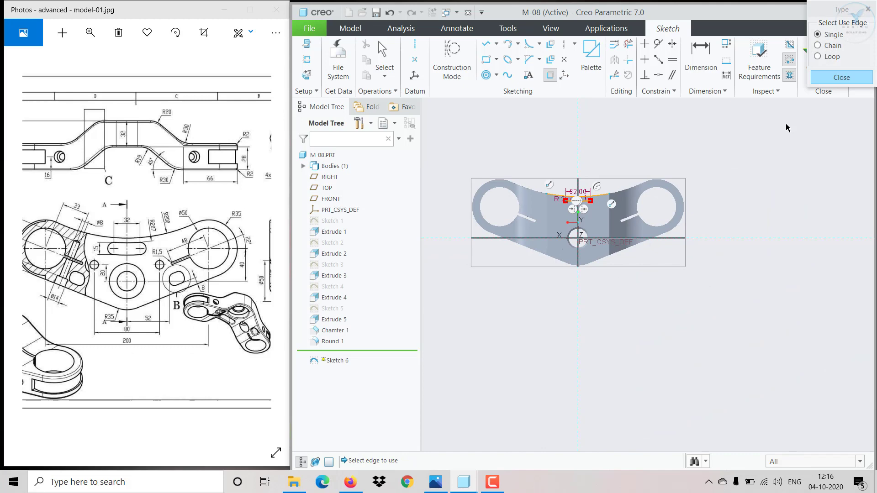
left_click(841, 77)
scroll(575, 184, "down", 4)
scroll(574, 184, "up", 6)
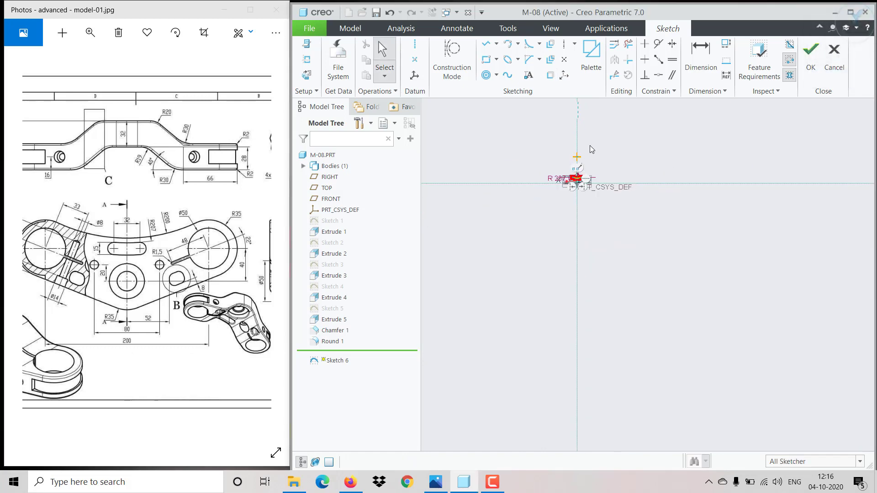
scroll(574, 168, "down", 3)
scroll(547, 304, "down", 3)
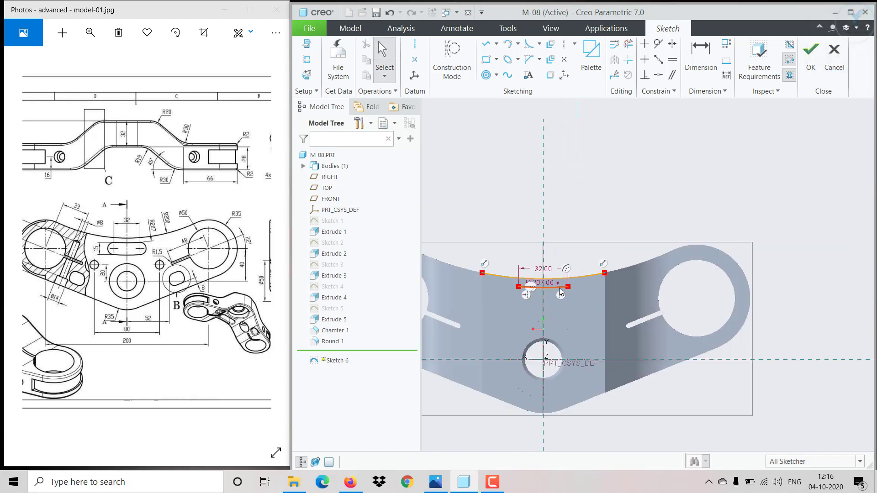
- Delete the projected edge arc from the sketch
left_click(576, 276)
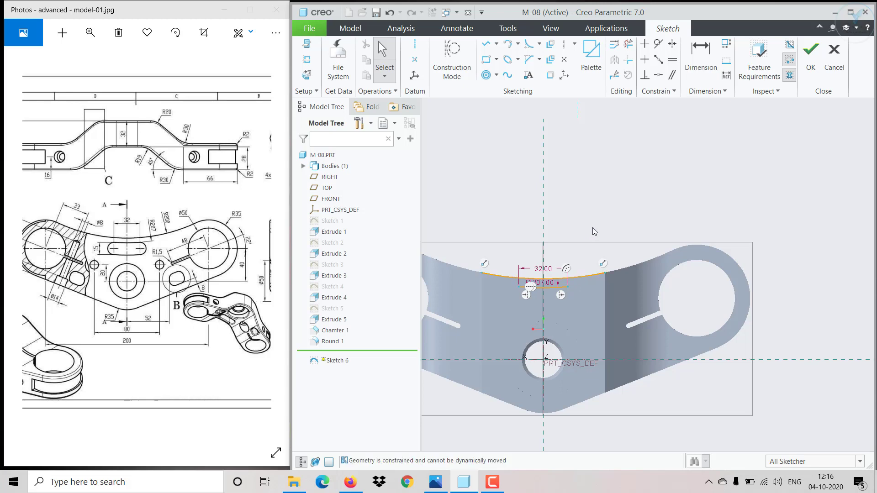
left_click(579, 277)
scroll(587, 273, "up", 4)
scroll(585, 270, "up", 2)
scroll(576, 190, "down", 6)
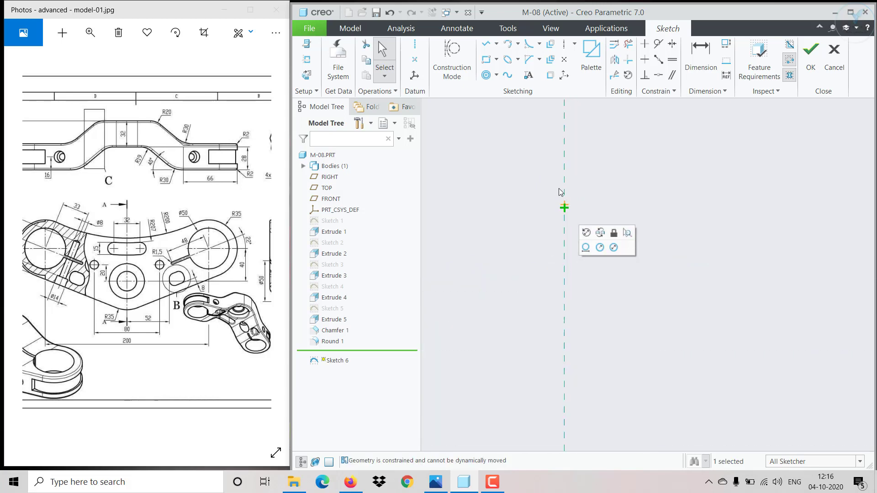
scroll(567, 256, "up", 5)
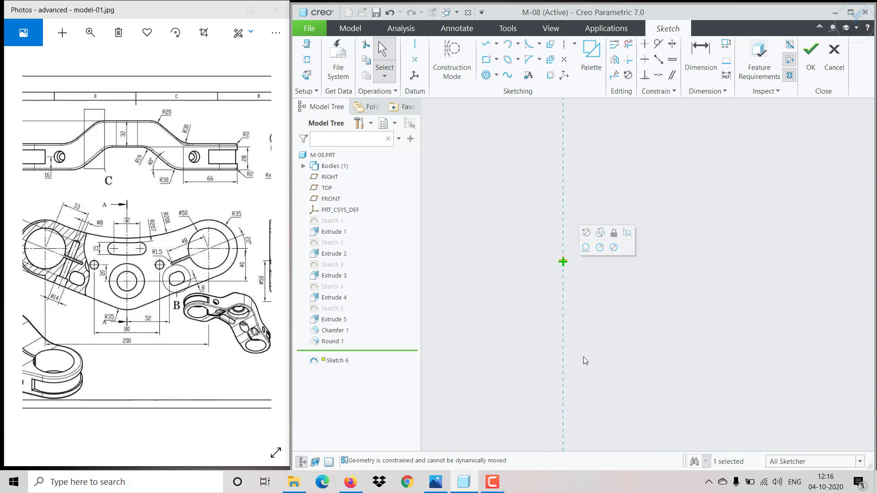
scroll(581, 411, "down", 5)
key("Delete")
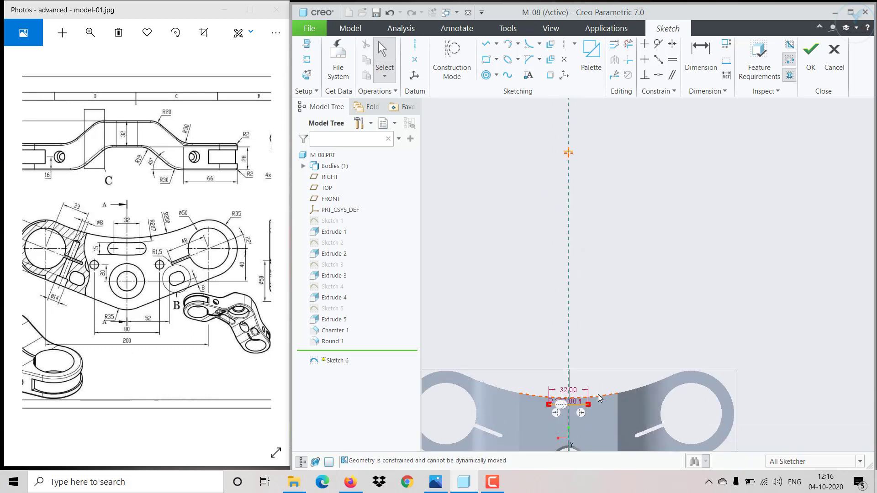
- Make the 207 mm arc's centre coincident with the curved edge's centre, deleting the conflicting Symmetric constraint
left_click(599, 393)
scroll(577, 166, "down", 10)
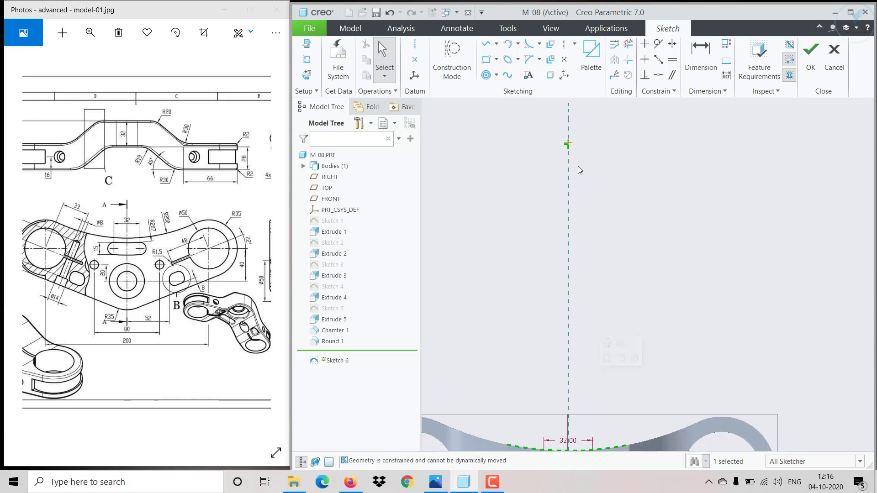
left_click(658, 75)
left_click(554, 130)
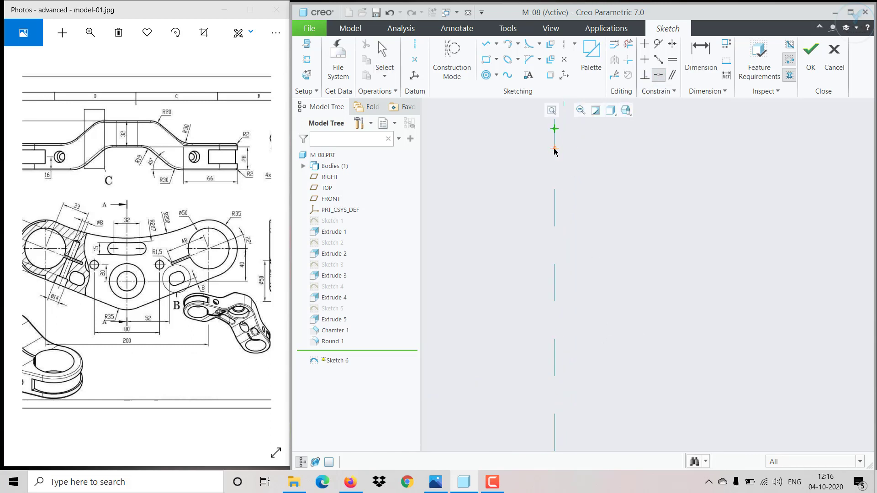
left_click(556, 150)
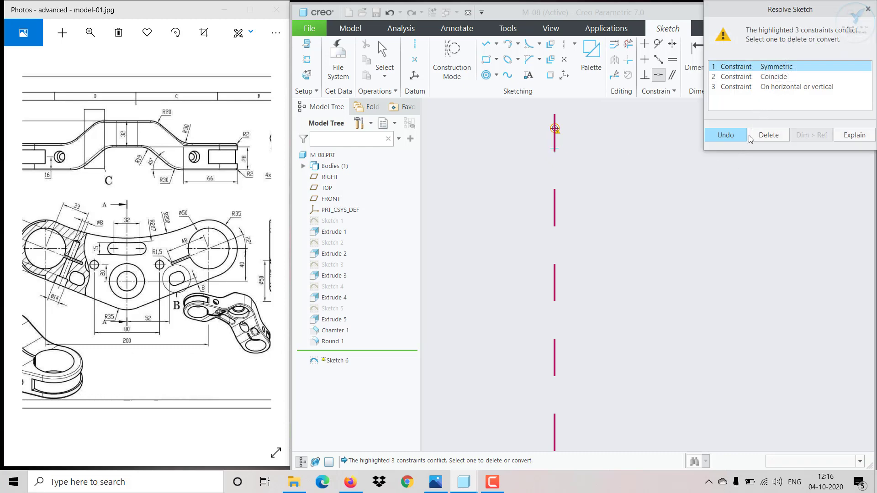
left_click(764, 135)
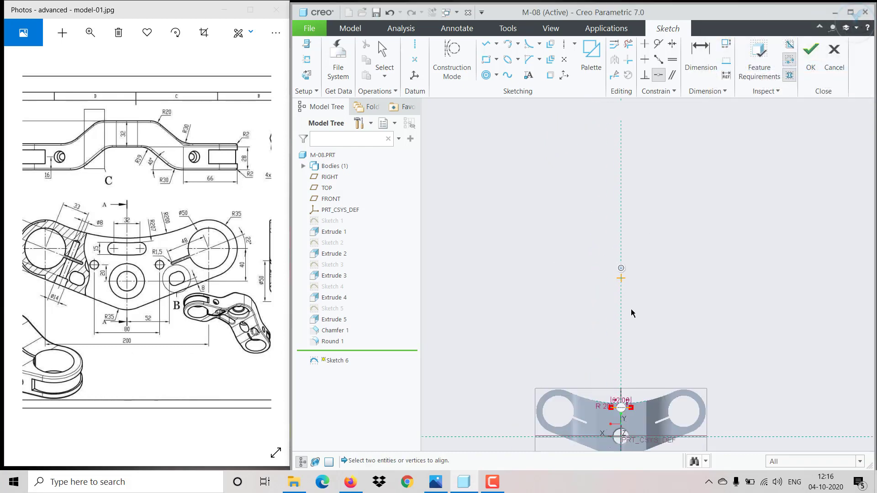
- Leave the Coincident constraint and try to move the 207 mm arc to test whether it is fully constrained
scroll(625, 411, "up", 8)
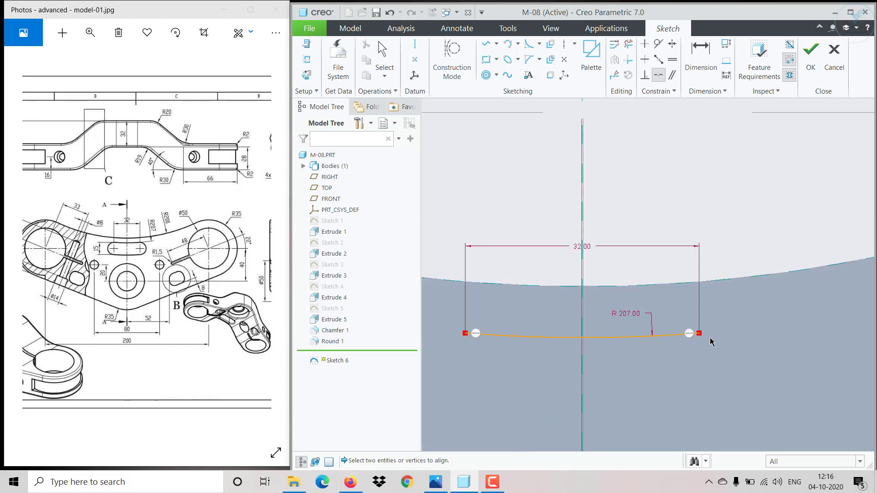
left_click(664, 332)
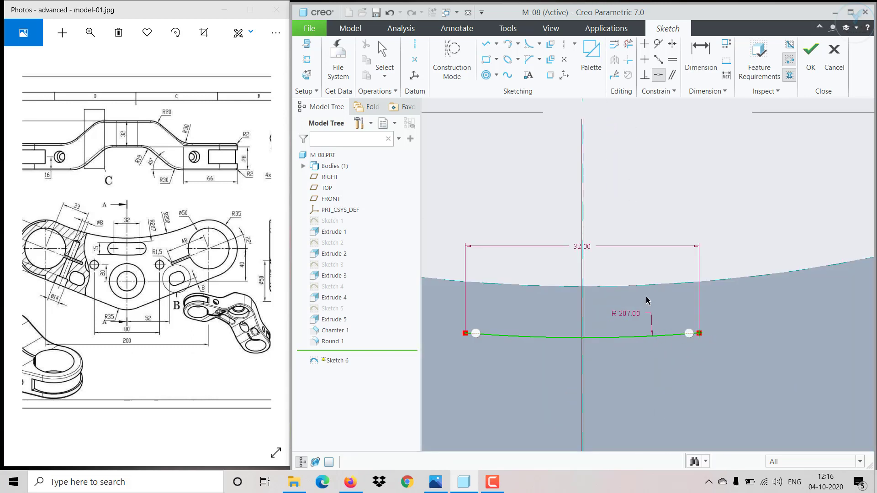
middle_click(647, 298)
left_click_drag(621, 338, 639, 339)
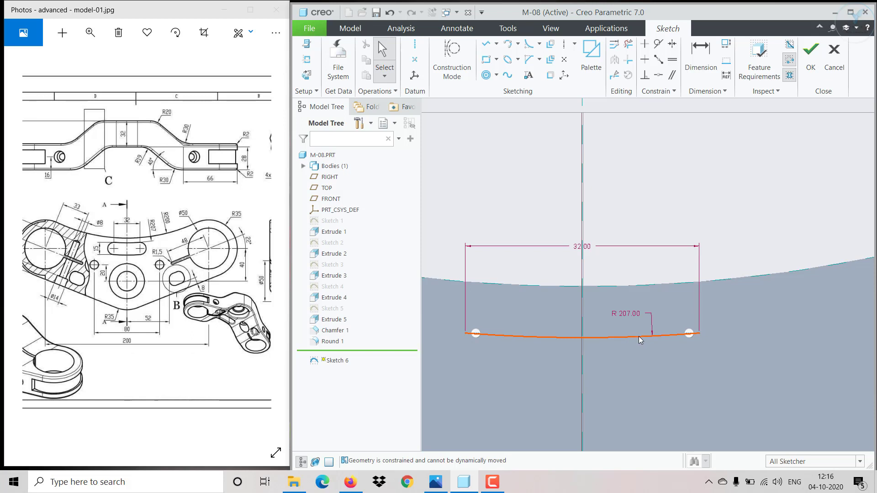
scroll(583, 361, "down", 4)
scroll(578, 356, "up", 3)
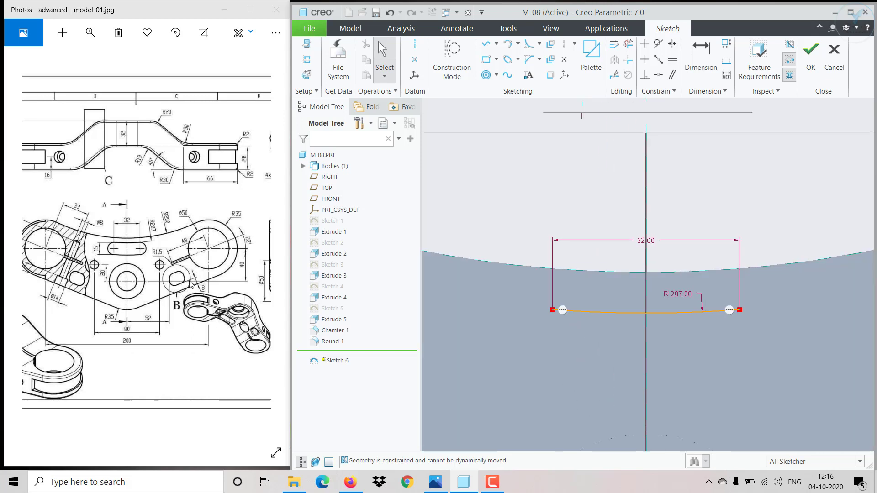
- Offset the 207 mm arc 15 mm downward, away from the curved edge, as a single-edge offset
left_click(551, 43)
left_click(603, 314)
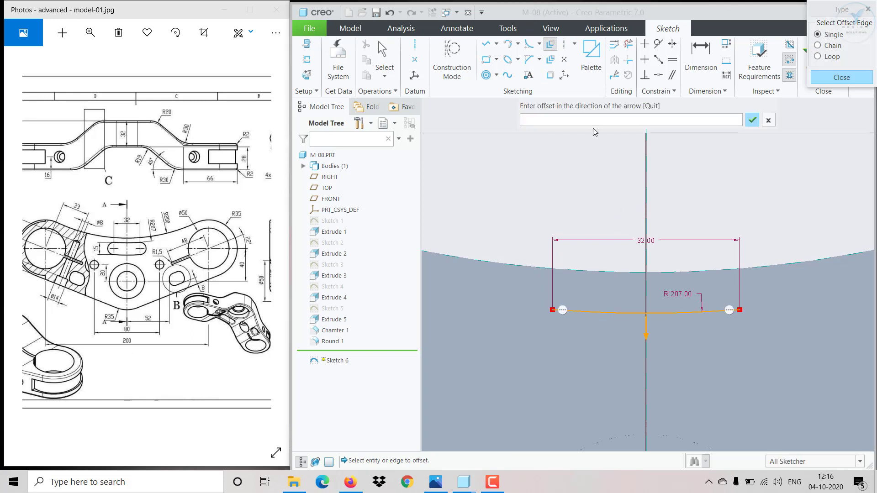
key("Return")
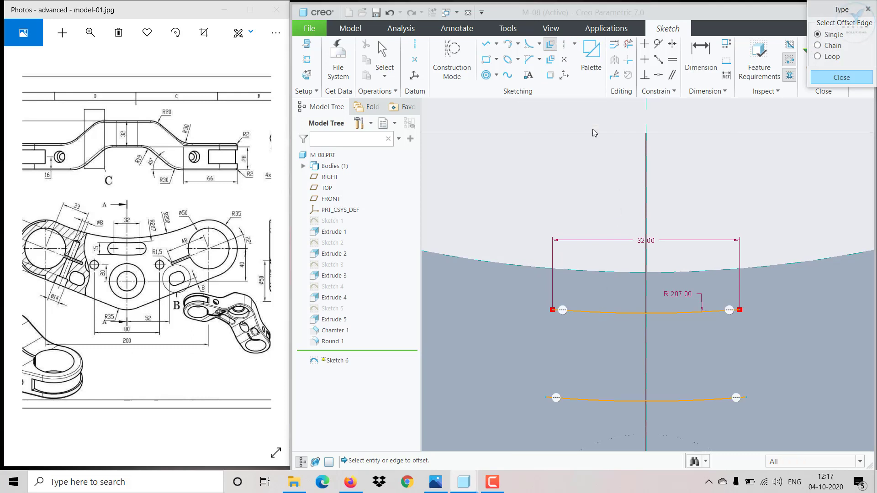
- Finish the edge offset and close both ends of the slot profile with arcs joining the upper and lower curves
left_click(841, 78)
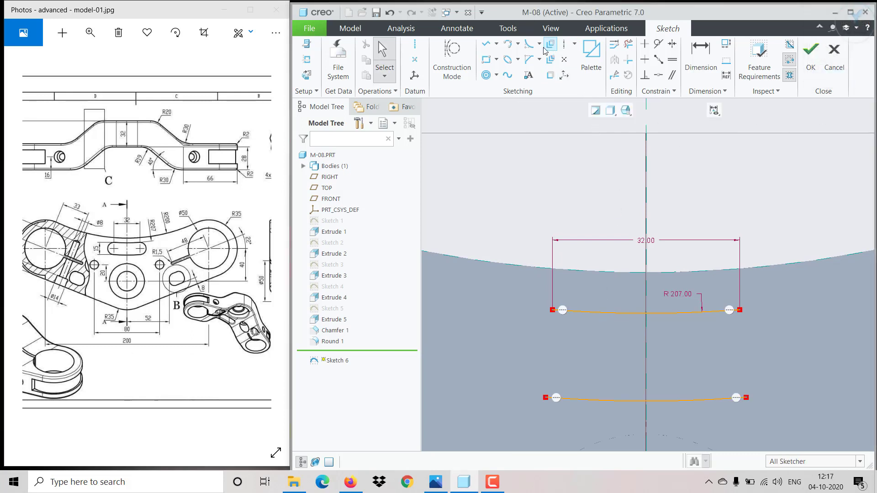
left_click(507, 44)
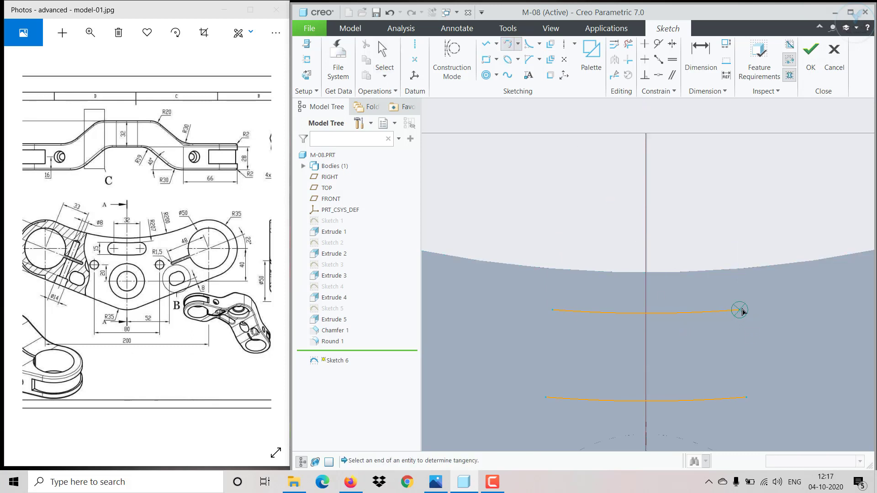
left_click(739, 310)
left_click(746, 399)
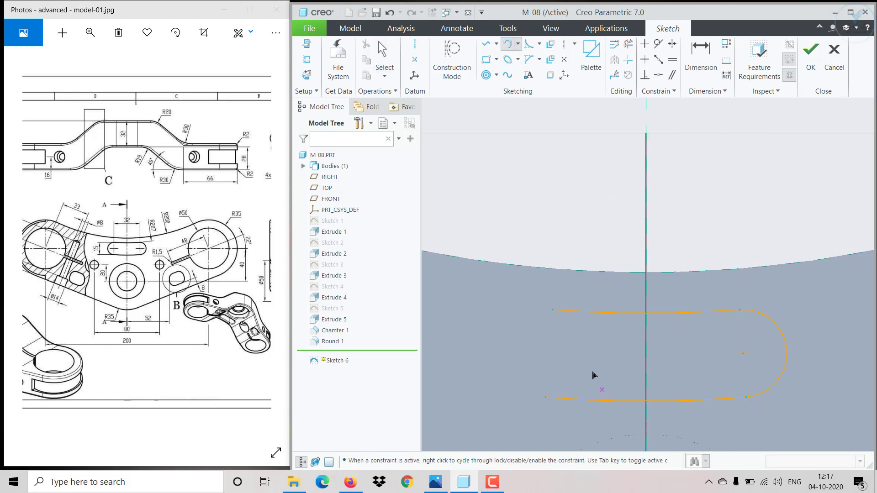
left_click(552, 310)
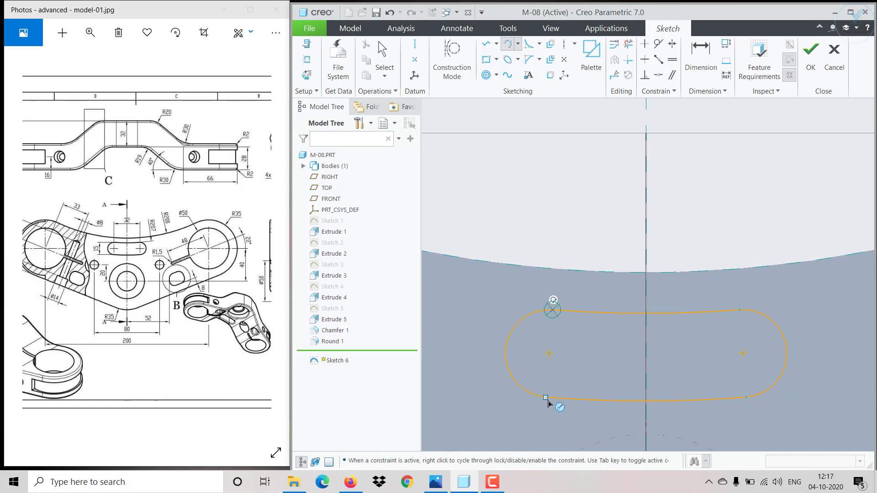
left_click(546, 397)
middle_click(588, 363)
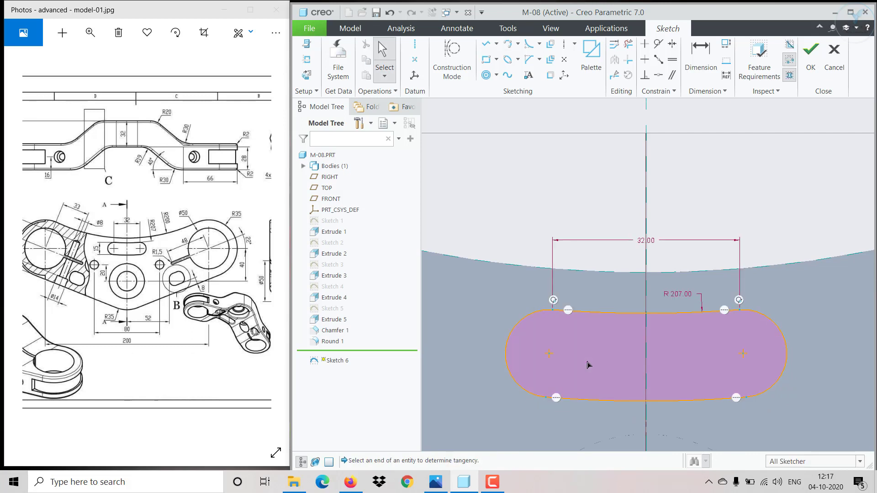
- Pull the slot's lower curve toward the upper one to narrow the slot to about 12.7 mm
scroll(607, 352, "down", 2)
scroll(701, 390, "up", 1)
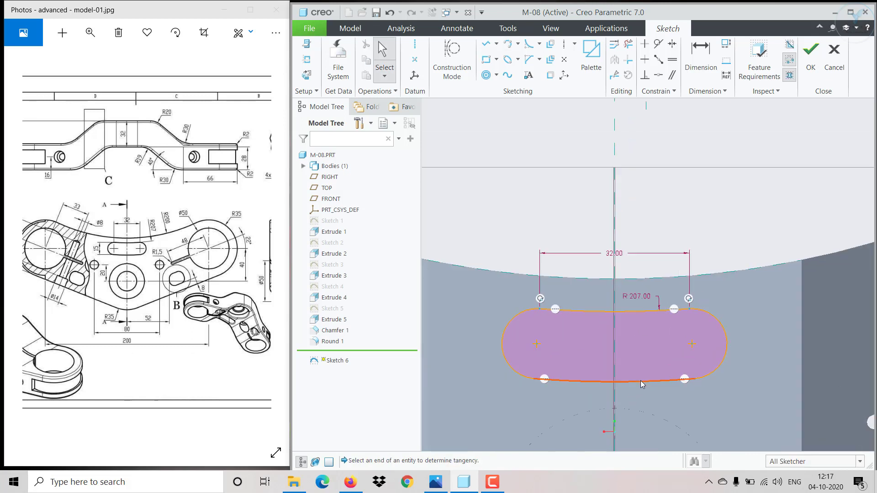
left_click_drag(642, 382, 642, 398)
middle_click(632, 371)
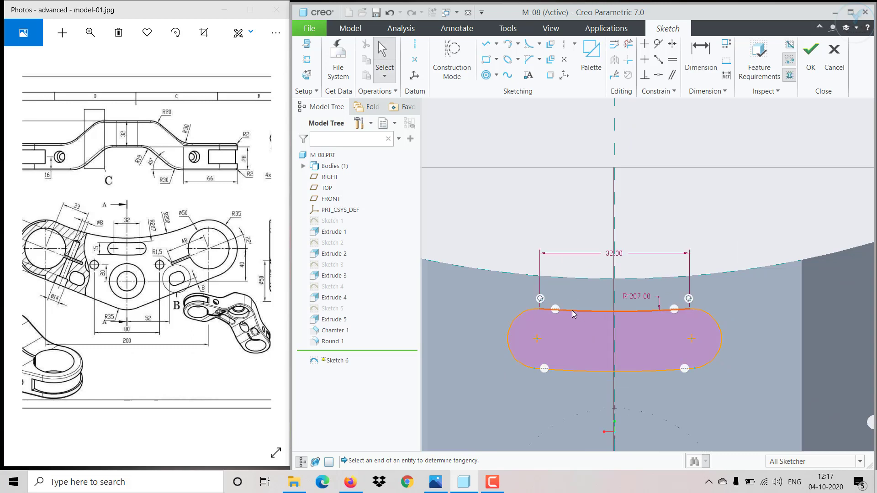
- Try to set a vertical height dimension on the slot's left end, and delete that dimension
left_click(704, 75)
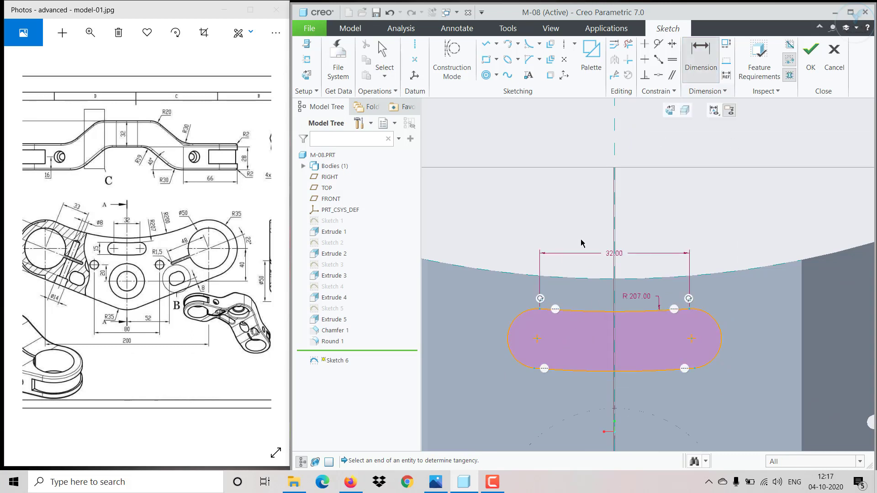
left_click(533, 369)
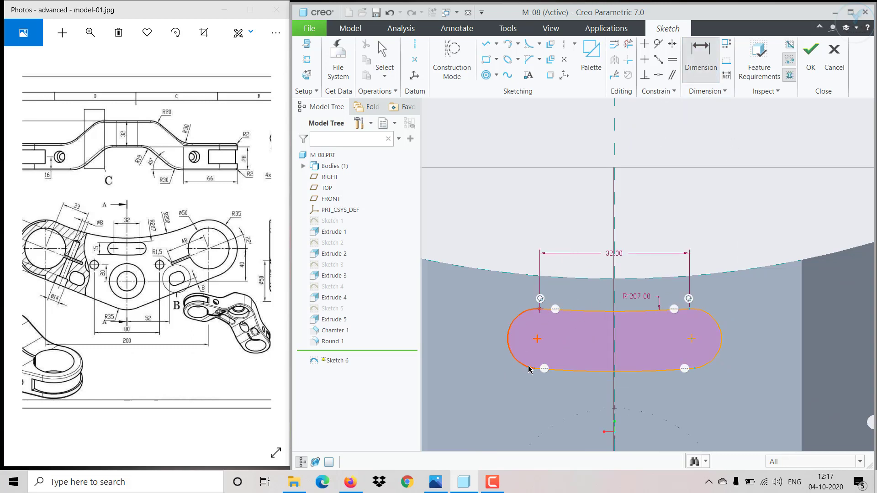
left_click(537, 371)
middle_click(484, 360)
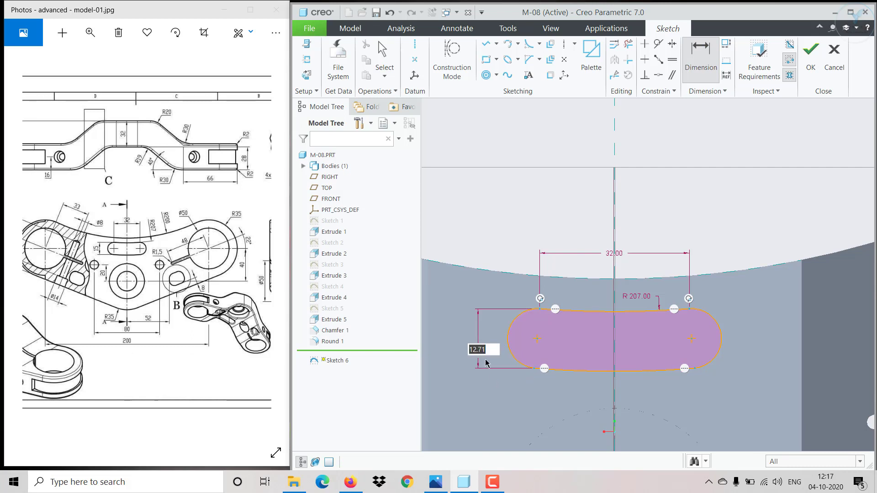
key("Return")
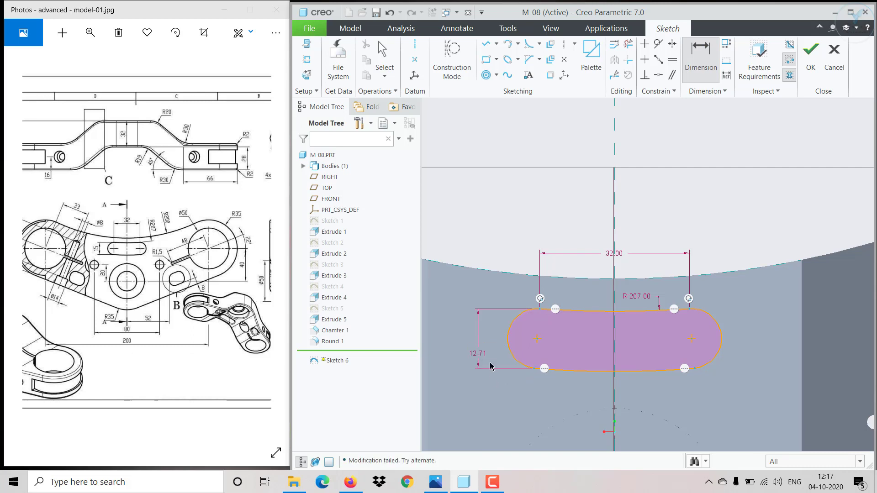
middle_click(480, 358)
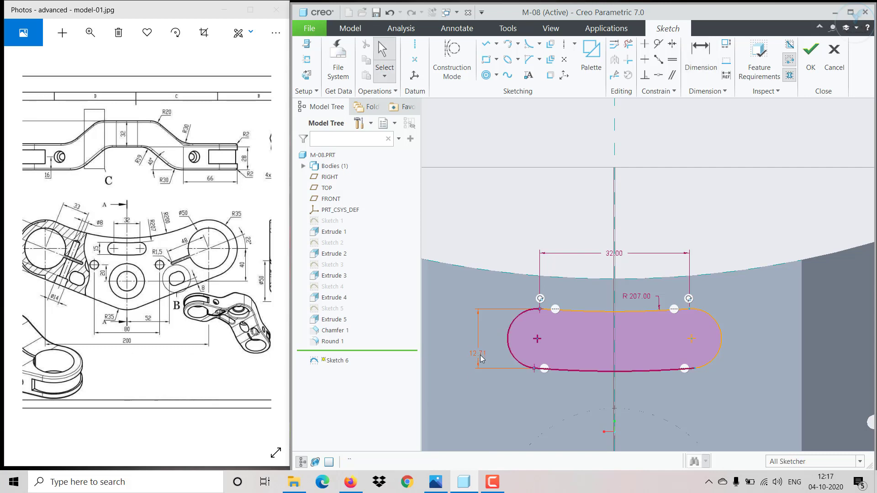
left_click(481, 356)
key("Delete")
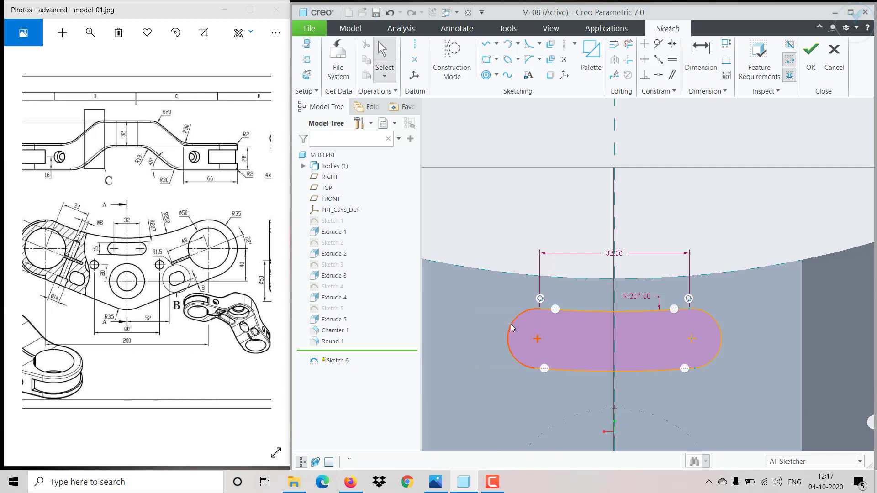
- Give the slot's left end arc a 15 mm diameter and make it tangent to the lower curve
left_click(525, 312)
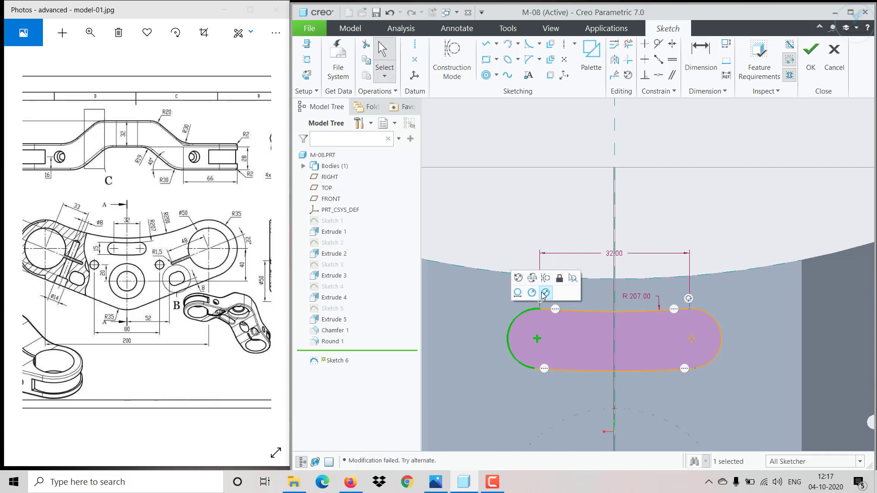
left_click(544, 293)
type("15")
key("Return")
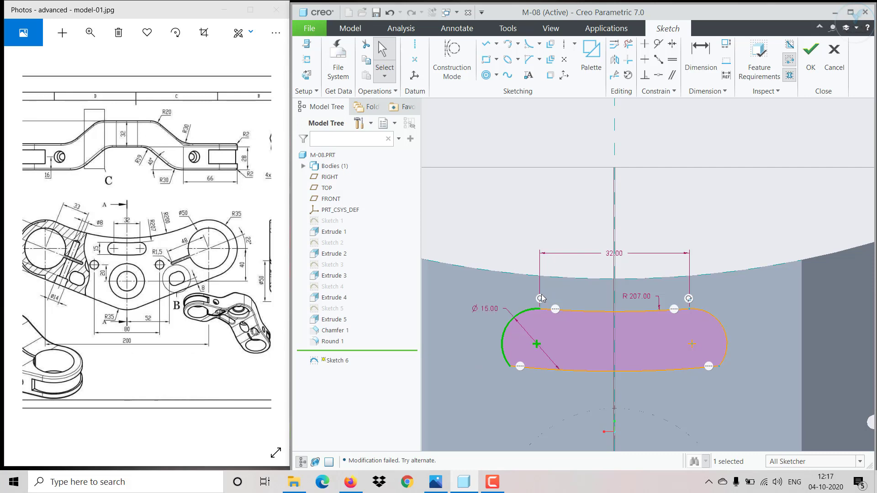
left_click(658, 44)
left_click(504, 360)
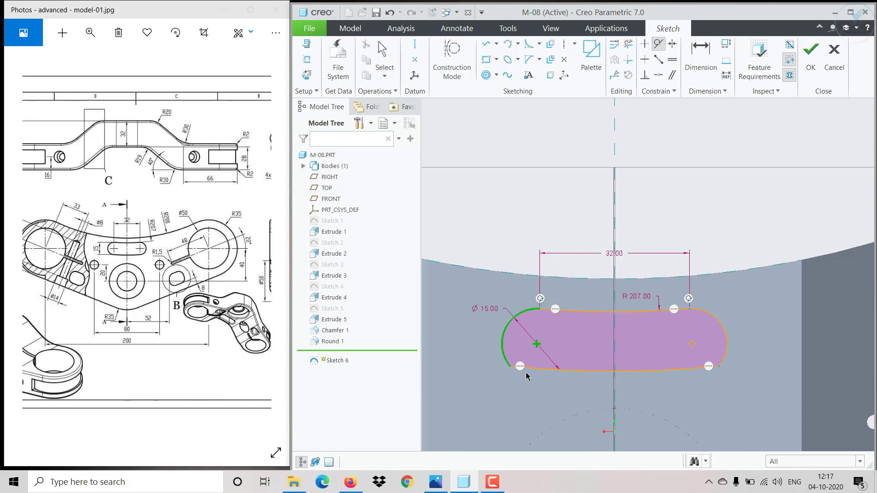
left_click(526, 371)
- Try to make the slot's right end arc tangent to the lower curve, undo the constraint, and try to move their shared endpoint
left_click(715, 374)
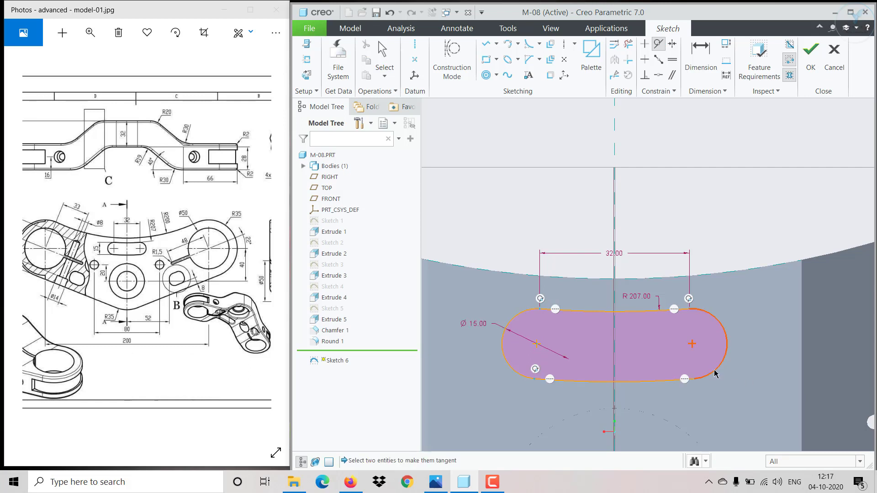
left_click(674, 380)
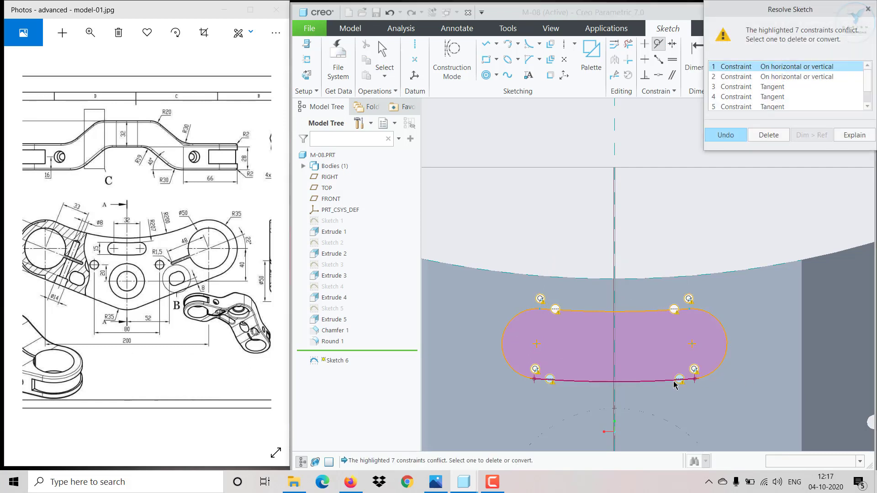
left_click(726, 134)
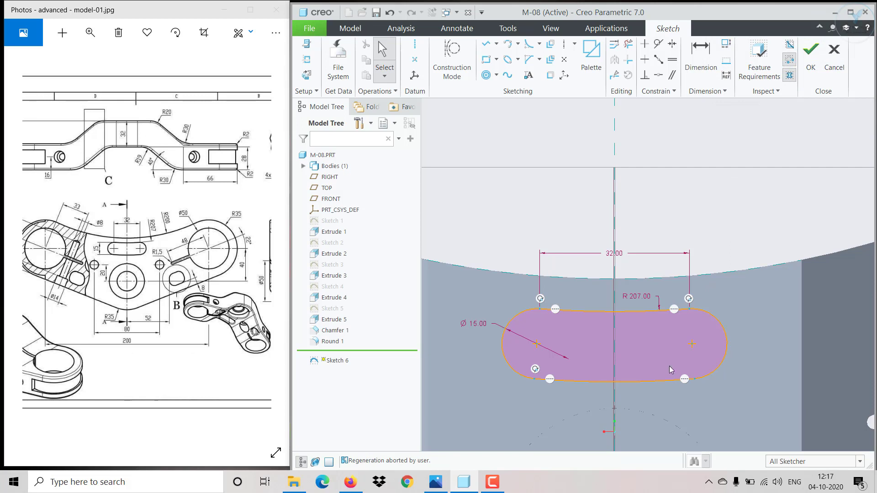
left_click(709, 373)
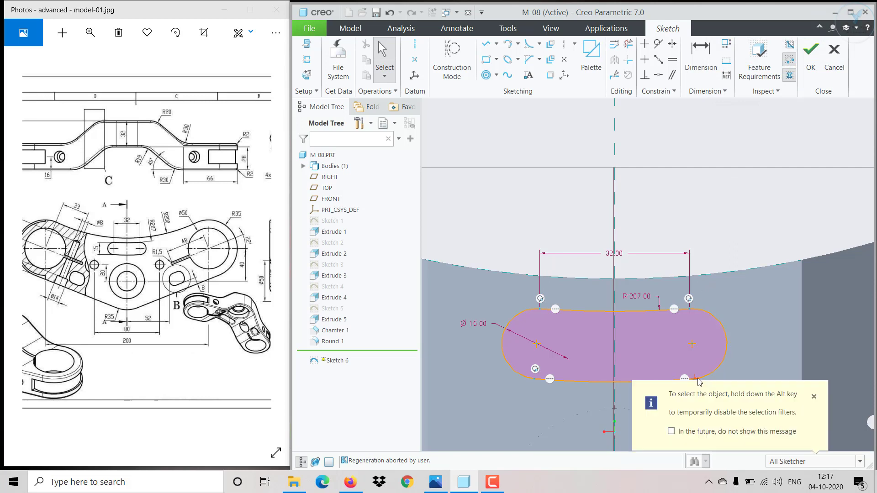
left_click_drag(696, 378, 699, 349)
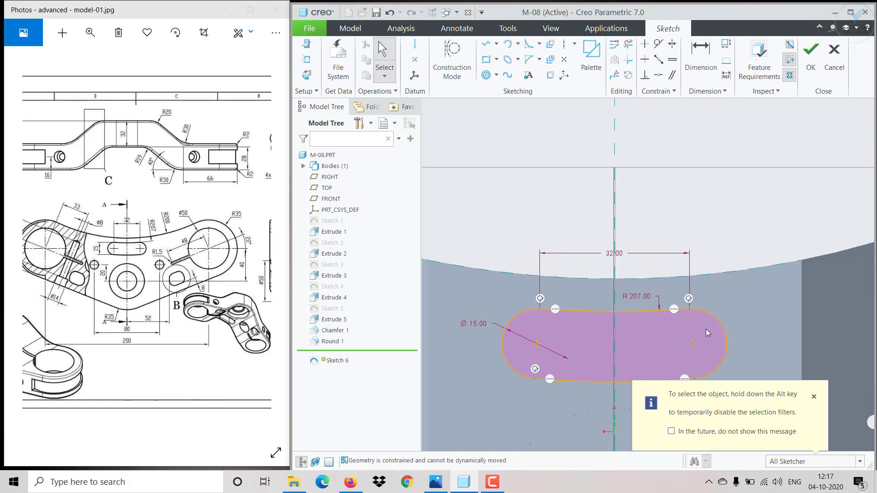
- Dismiss the selection hint and finish the slot sketch
scroll(699, 332, "down", 3)
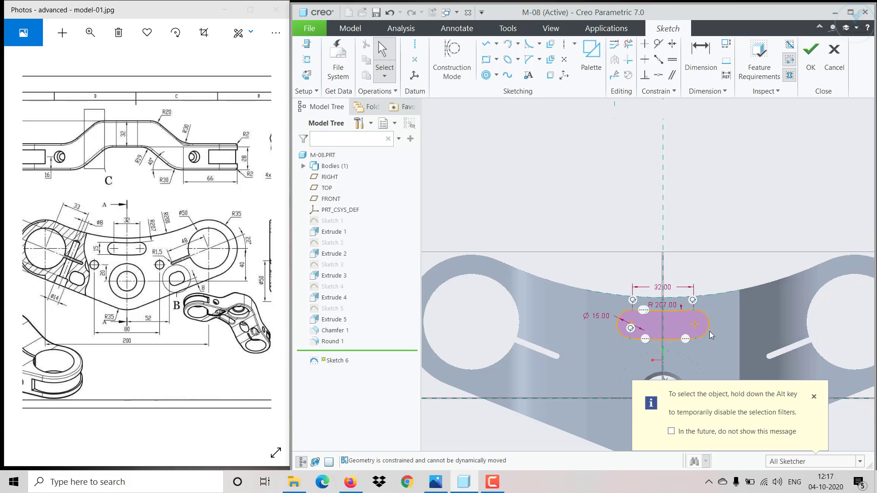
left_click(813, 396)
left_click(812, 55)
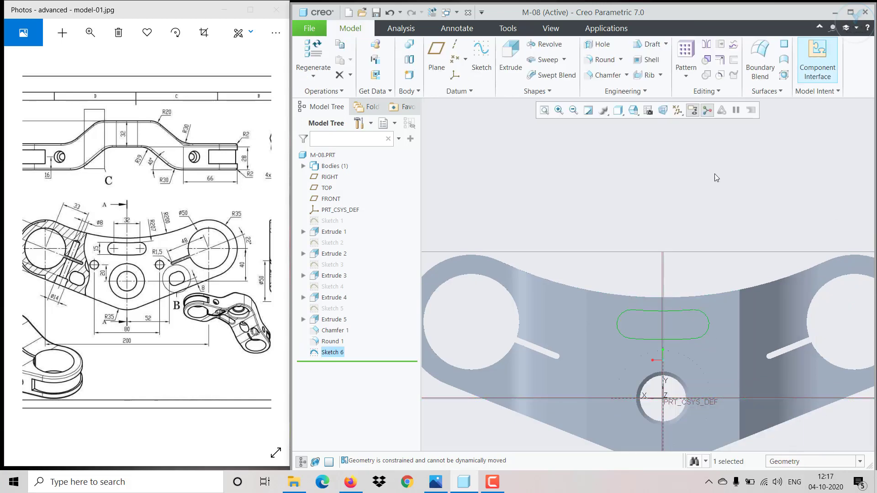
- Extrude the slot sketch as a material-removing cut through the whole body, with the direction reversed into the part
left_click(510, 59)
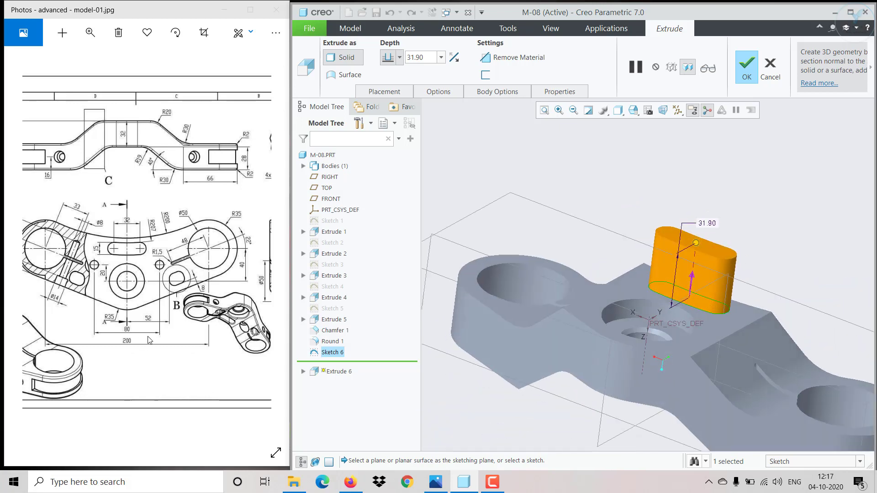
left_click(484, 58)
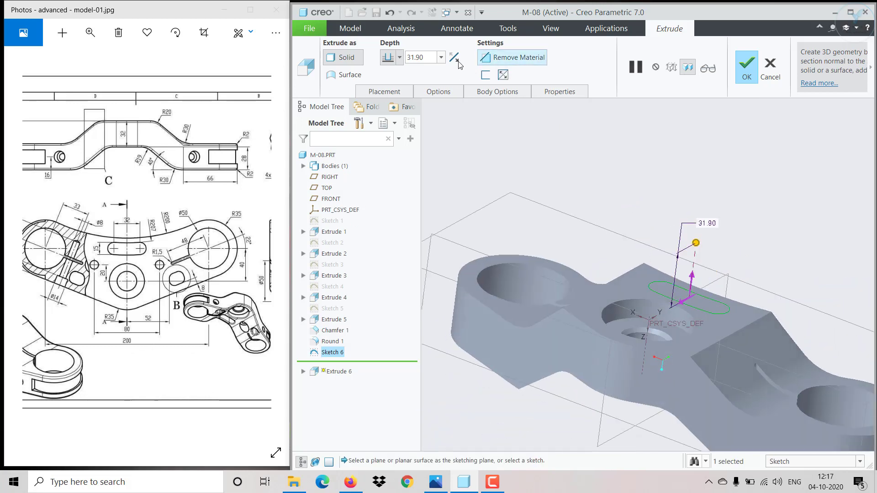
left_click(453, 57)
left_click(399, 57)
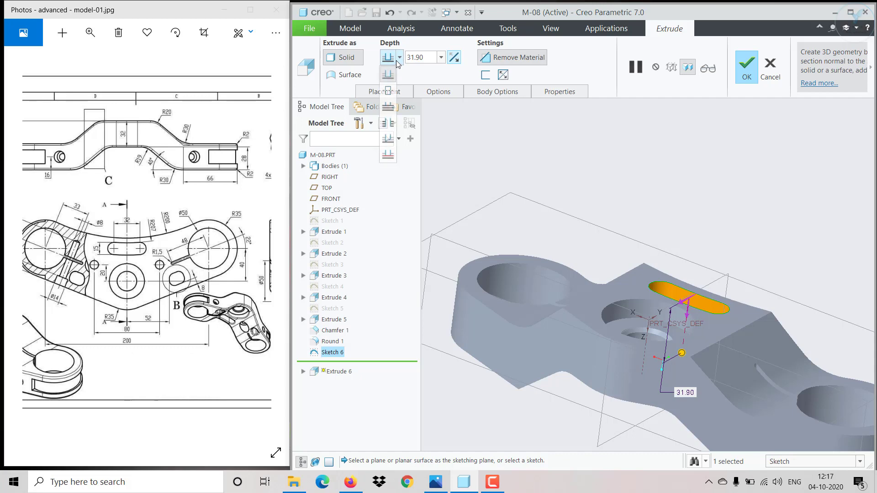
left_click(388, 129)
left_click(747, 66)
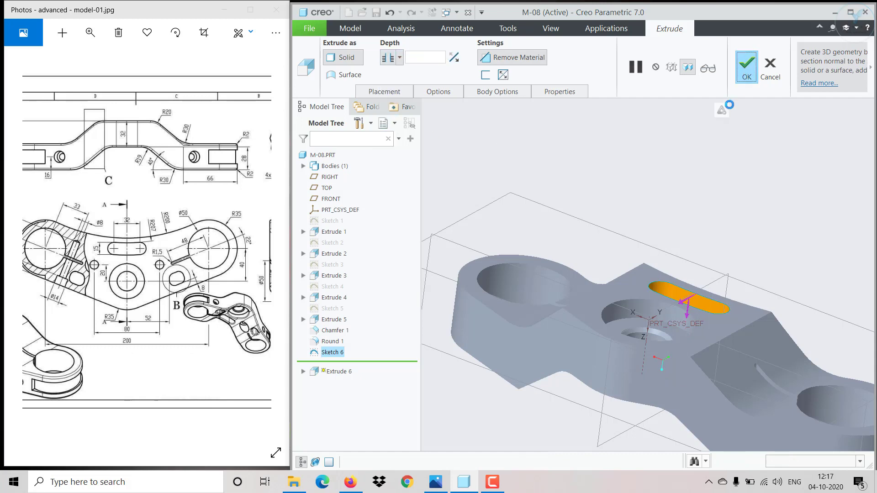
middle_click_drag(731, 231, 728, 206)
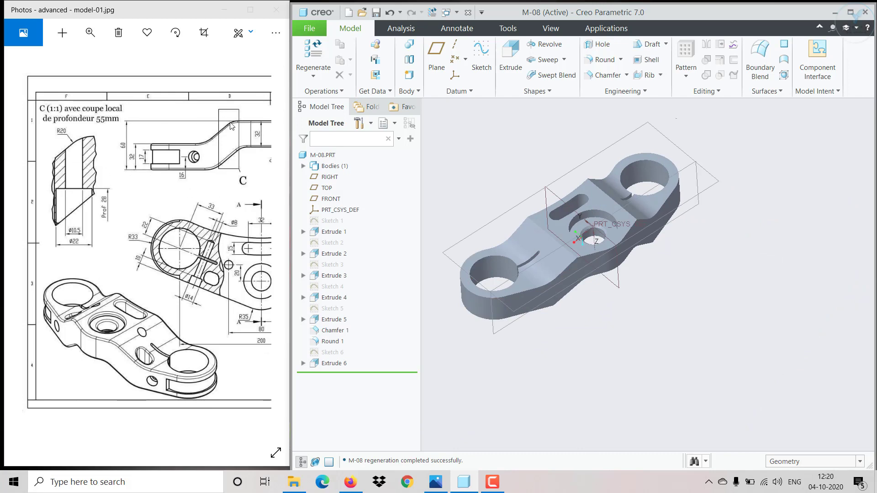
- Round the two upper edges where the raised centre face meets the sloped arms with a 20 mm radius
left_click(606, 60)
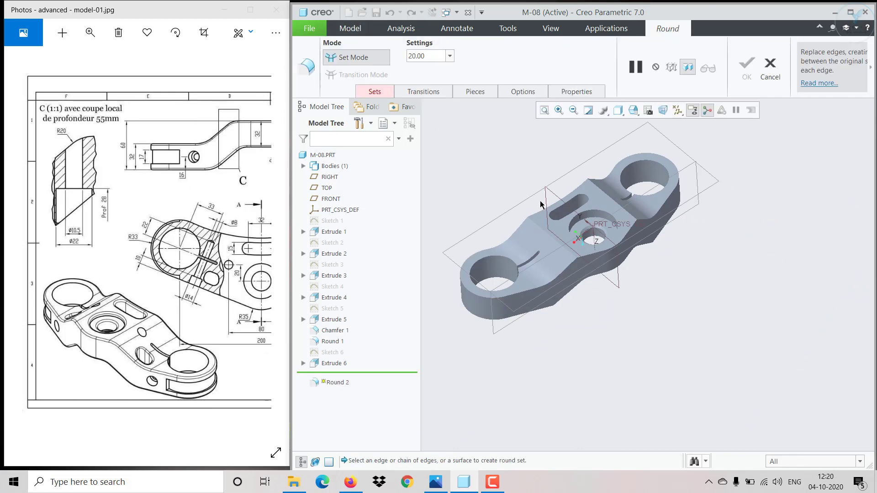
scroll(540, 204, "up", 3)
left_click(540, 243)
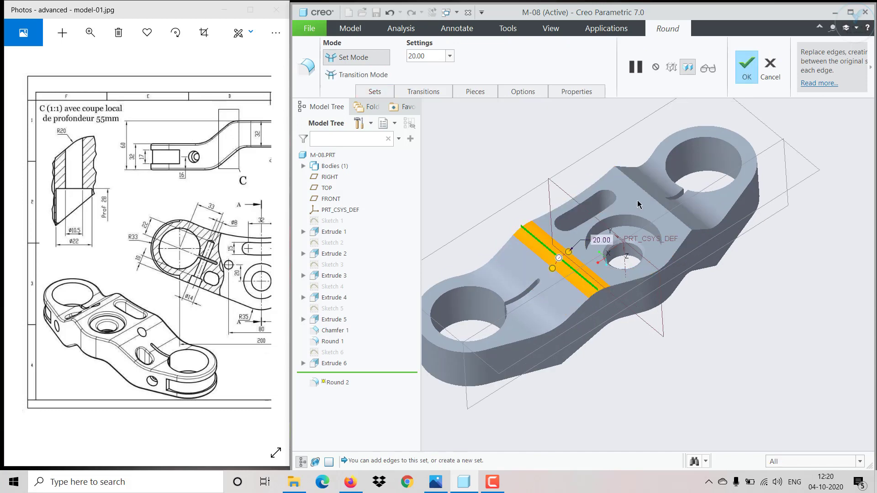
left_click(642, 197, "ctrl")
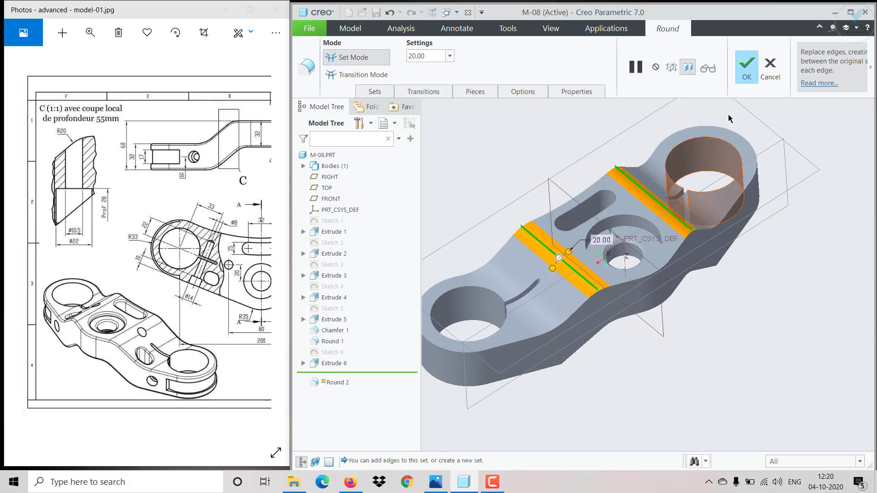
left_click(746, 67)
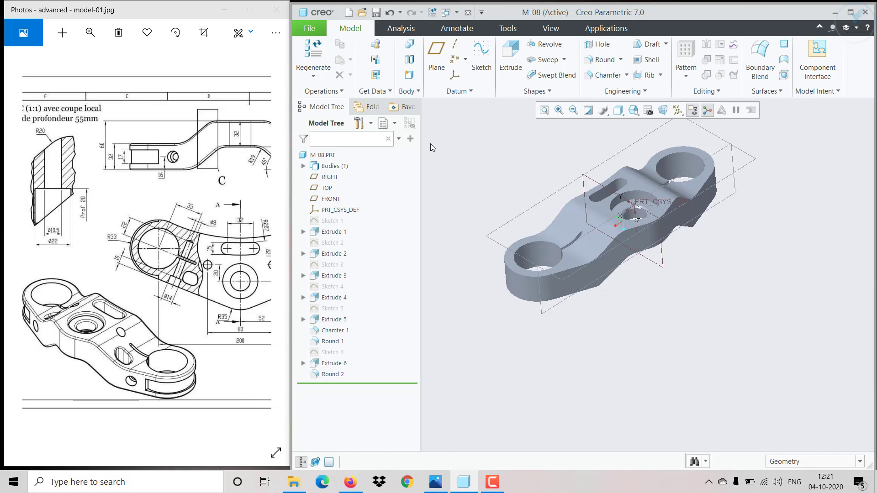
- Cancel the empty extrusion and open a new sketch on the raised centre's top face
left_click(510, 61)
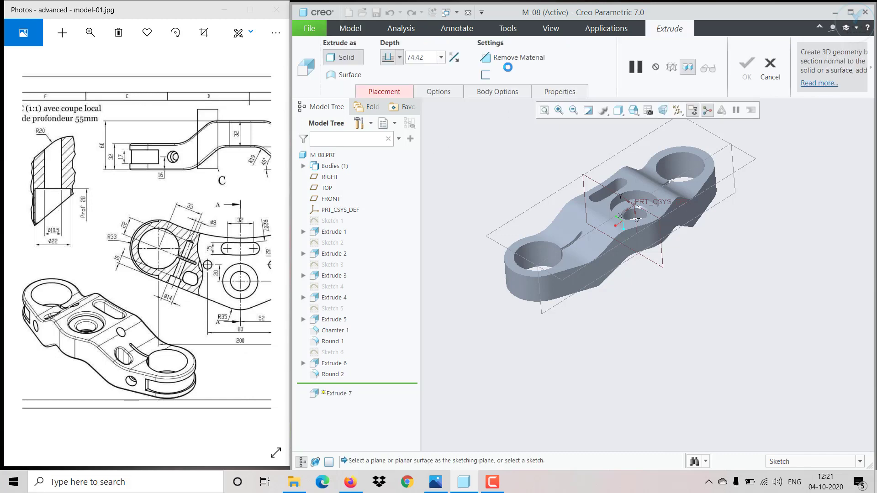
left_click(770, 64)
scroll(657, 201, "up", 3)
left_click(533, 222)
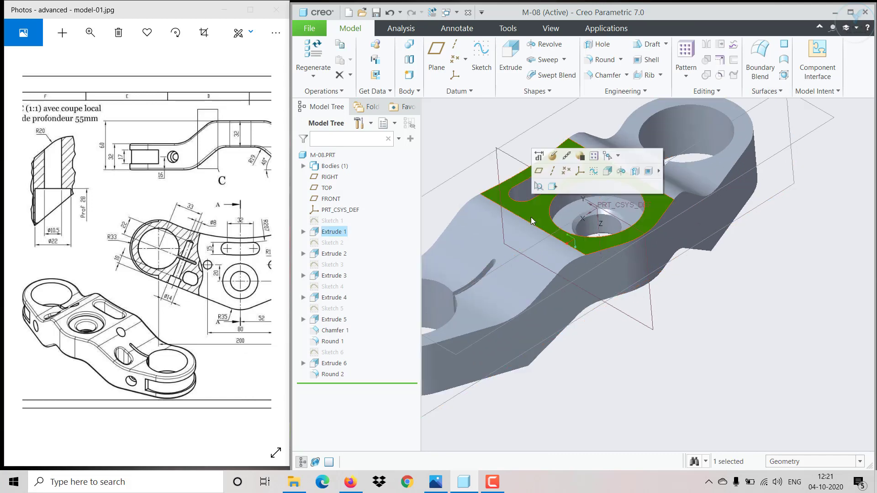
left_click(589, 173)
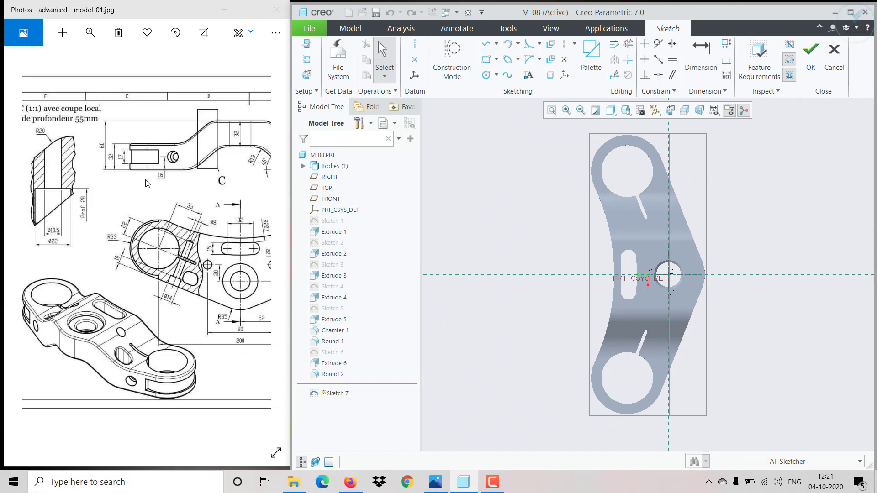
- Sketch a circle about 6.25 mm in diameter on the raised face between the slot and the centre hole
left_click(486, 75)
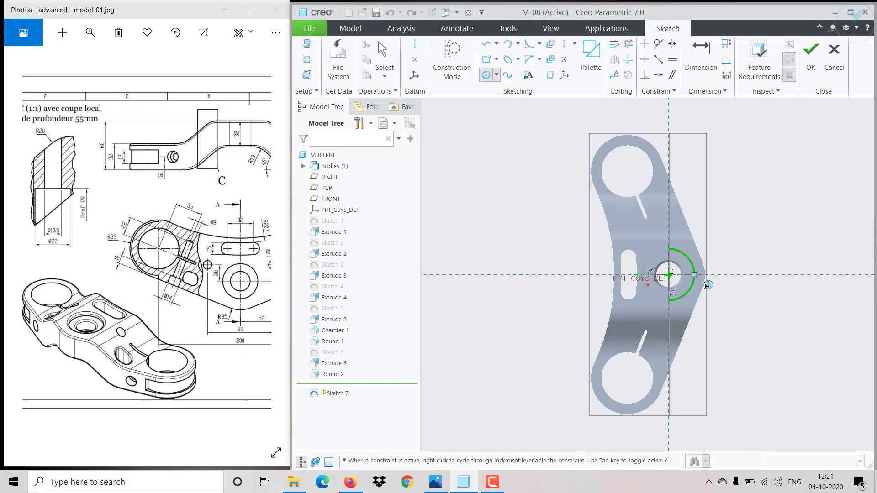
scroll(711, 290, "down", 4)
scroll(620, 205, "down", 2)
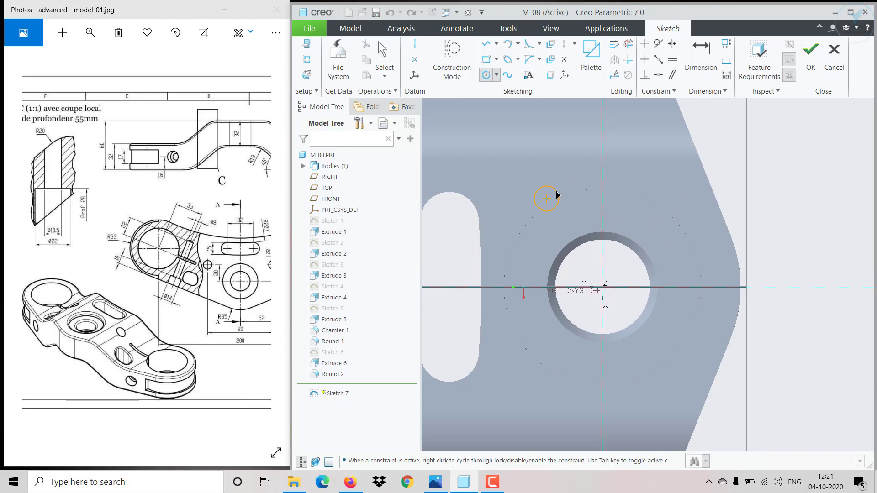
left_click(558, 195)
middle_click(557, 194)
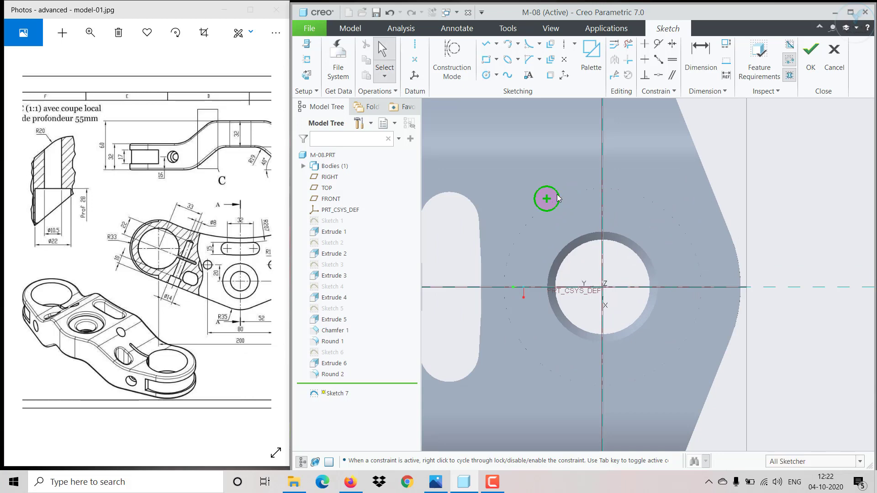
- Dimension the new circle's diameter and set it to 10.5 mm
left_click(558, 195)
left_click(582, 165)
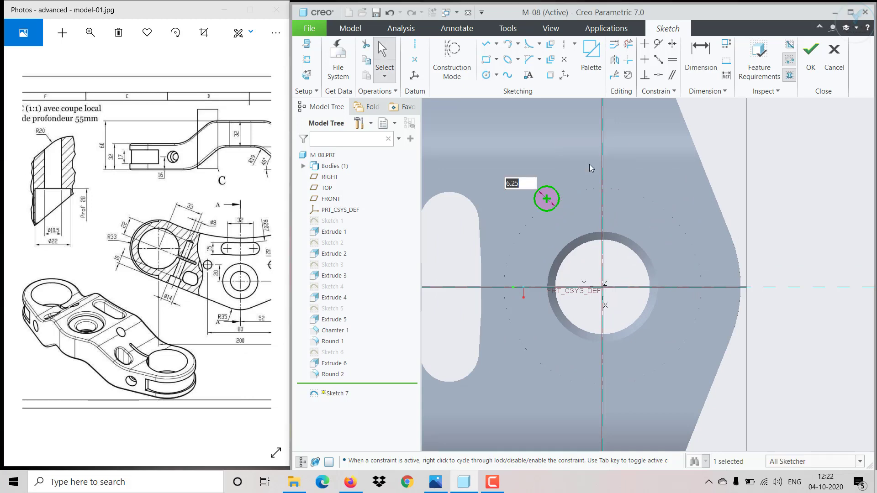
type("105")
key("BackSpace")
type(".5")
key("Return")
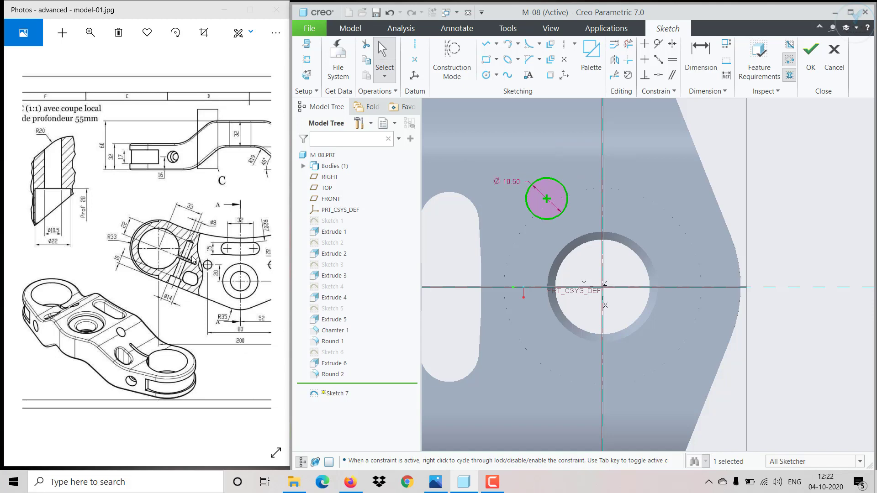
- Dimension the circle's centre 20 mm from the vertical reference through the centre hole
left_click_drag(204, 268, 181, 269)
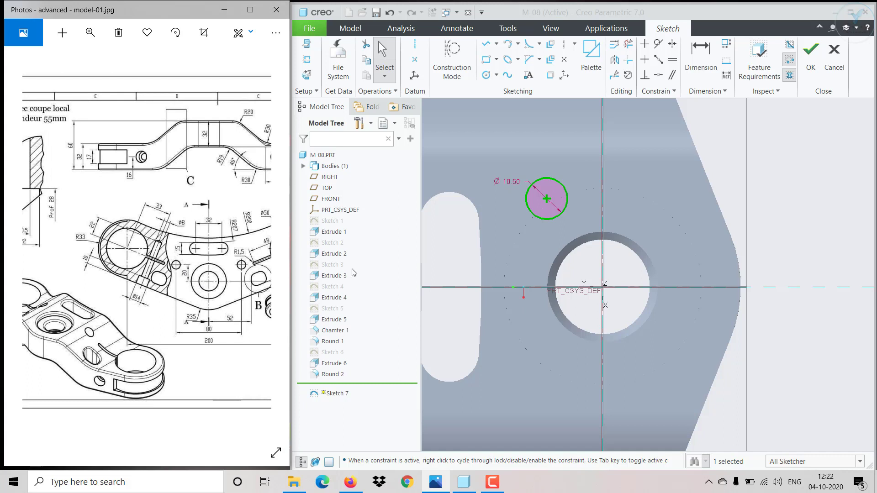
left_click(700, 57)
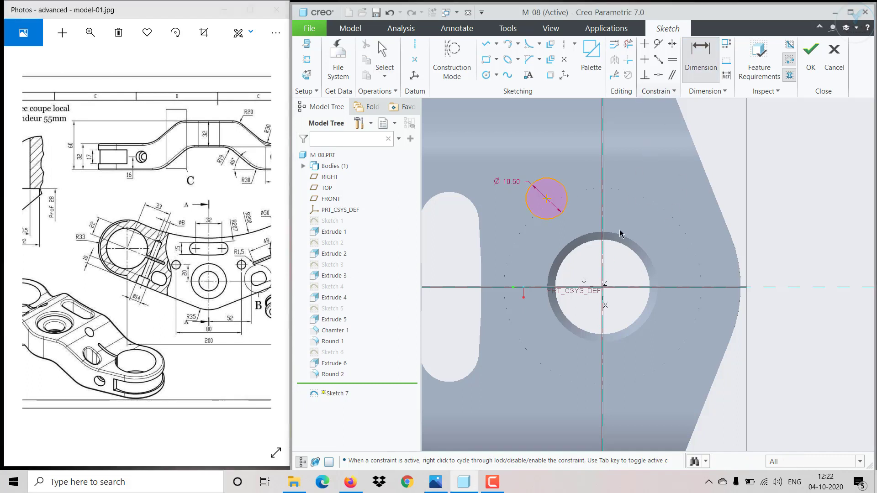
left_click(603, 266)
left_click(547, 199)
middle_click(577, 173)
type("20")
key("Return")
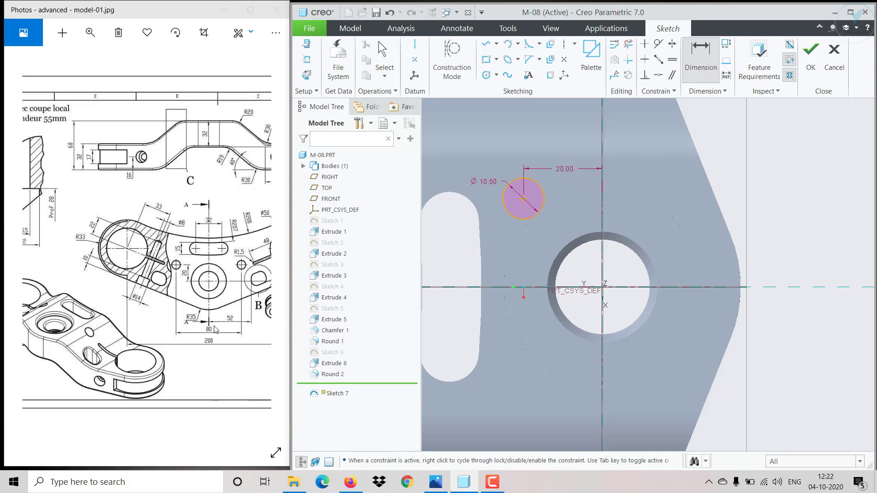
- Dimension the circle's centre 40 mm from the horizontal reference through the centre hole
left_click(565, 286)
left_click(523, 200)
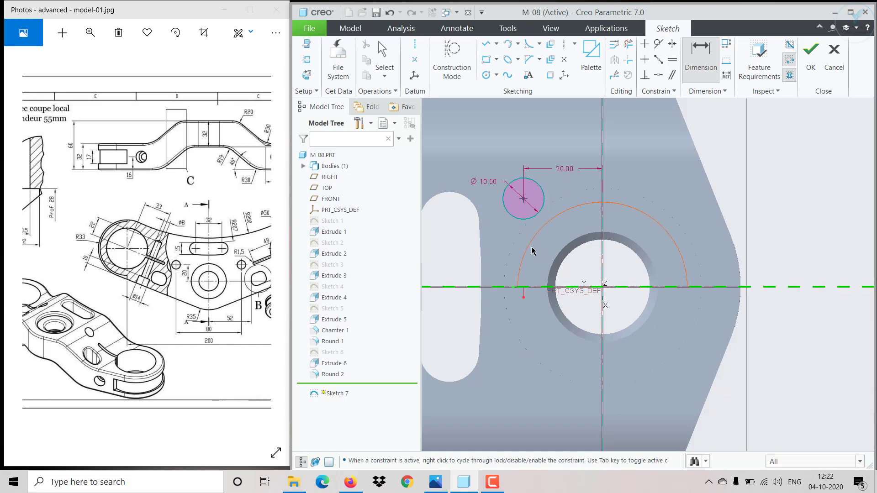
middle_click(531, 249)
type("40")
key("Return")
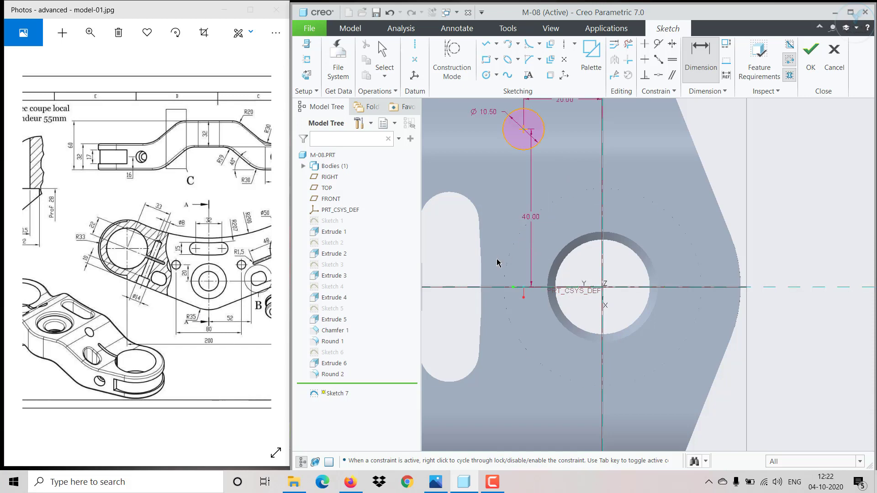
scroll(588, 229, "up", 2)
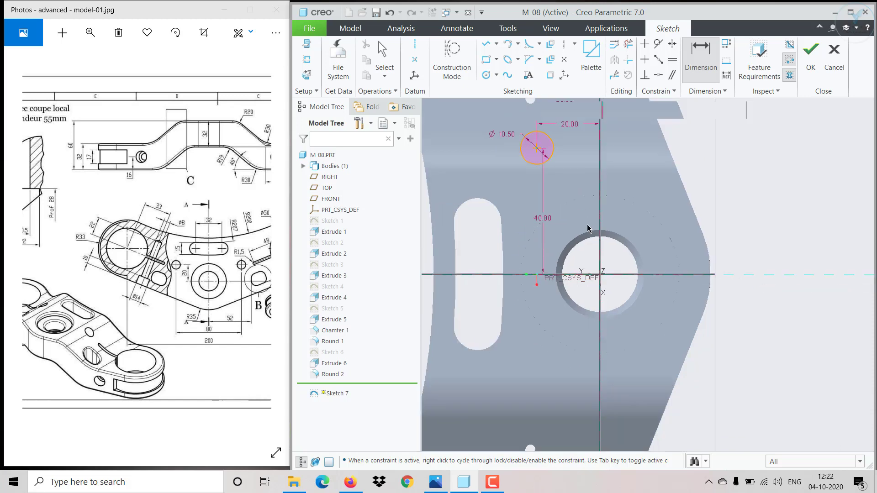
- Mirror the 10.5 mm circle about the horizontal reference and finish the sketch
middle_click(773, 153)
left_click_drag(505, 120, 570, 177)
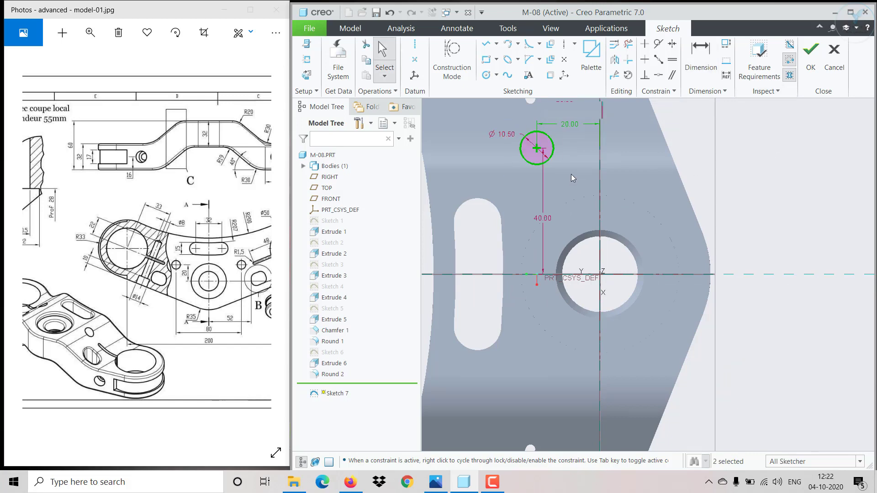
left_click(614, 59)
left_click(624, 275)
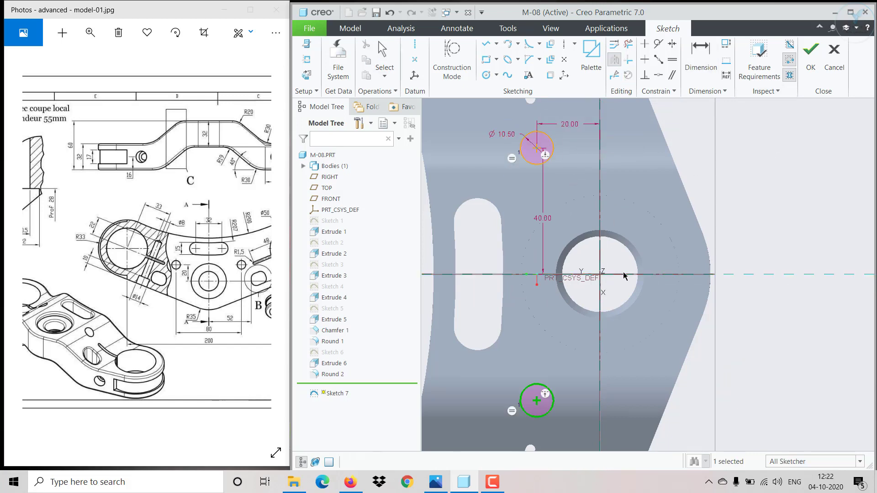
left_click(811, 55)
- Extrude the two-circle sketch as a material-removing cut 28 mm deep, with the direction reversed into the part
middle_click_drag(761, 205, 672, 249)
left_click_drag(56, 205, 114, 201)
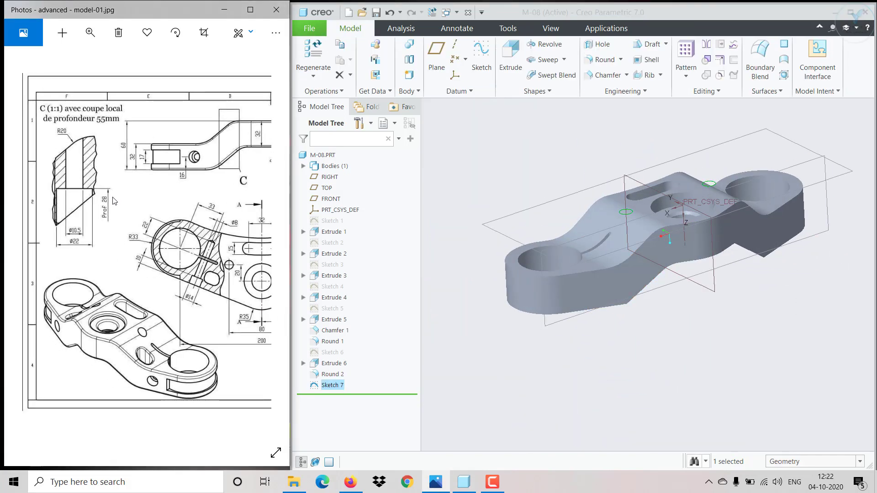
left_click(510, 54)
left_click(487, 55)
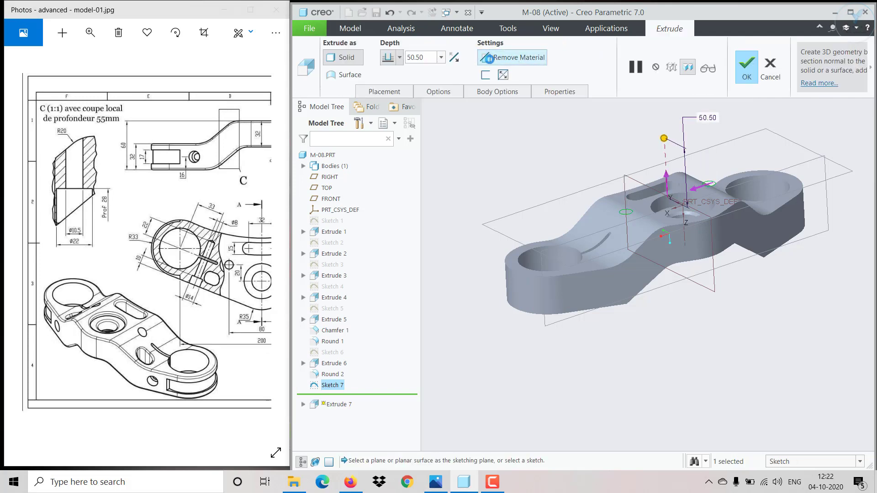
left_click(441, 58)
left_click(452, 60)
left_click(452, 59)
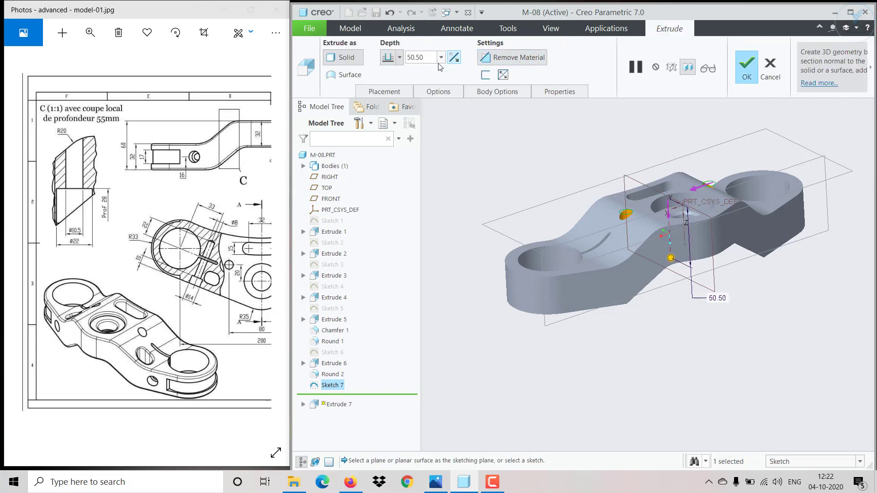
double_click(429, 58)
type("28")
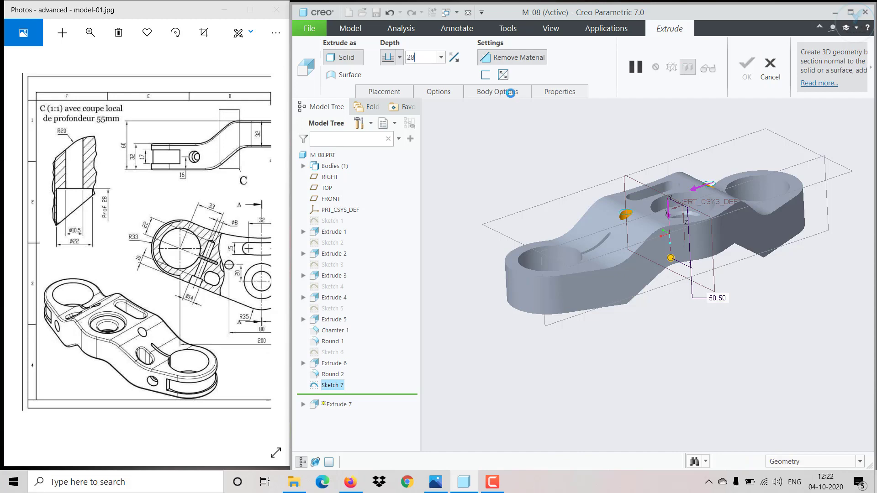
key("Return")
left_click(748, 73)
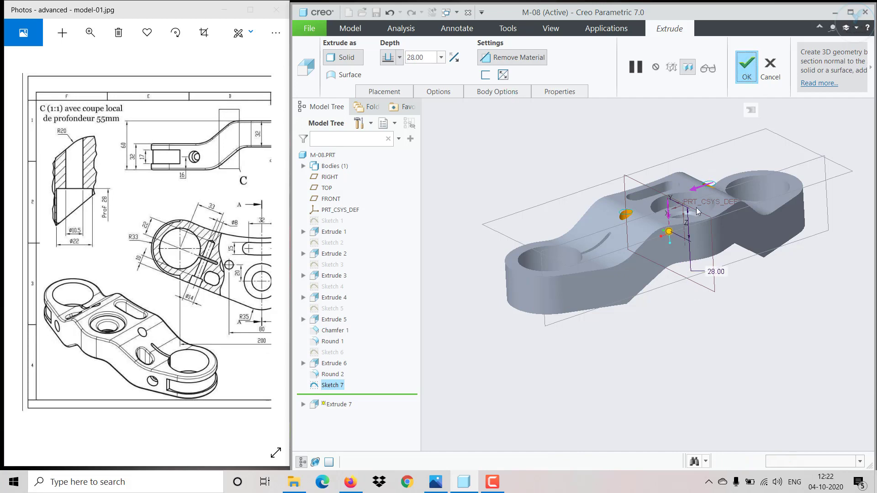
- Open a new sketch on the flat bottom face of one of the blind 10.5 mm holes
left_click(704, 339)
middle_click_drag(705, 339, 671, 342)
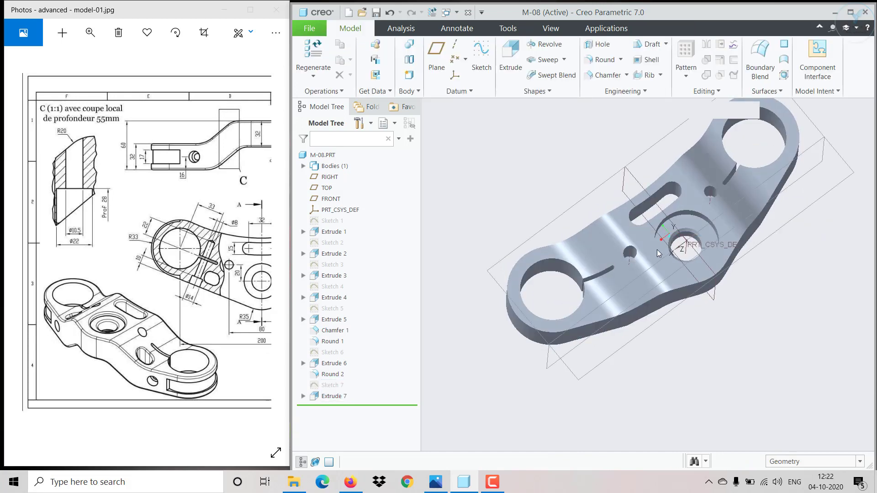
scroll(654, 249, "down", 3)
scroll(599, 257, "down", 2)
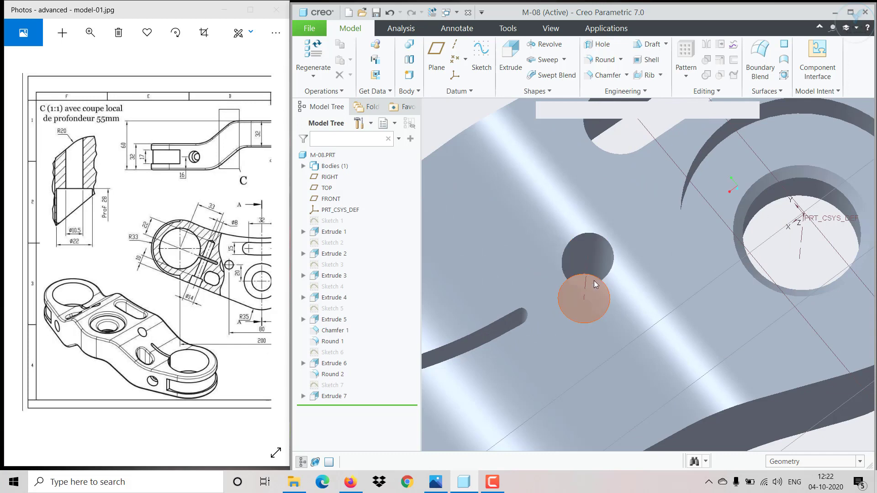
left_click(593, 283)
left_click(656, 238)
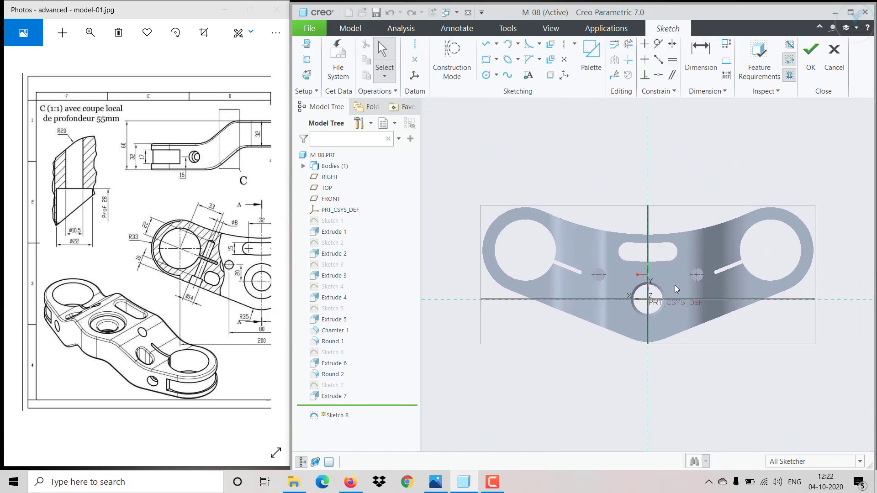
scroll(676, 289, "down", 3)
- Sketch a circle concentric with one of the blind holes and set its diameter to 22 mm
left_click(496, 75)
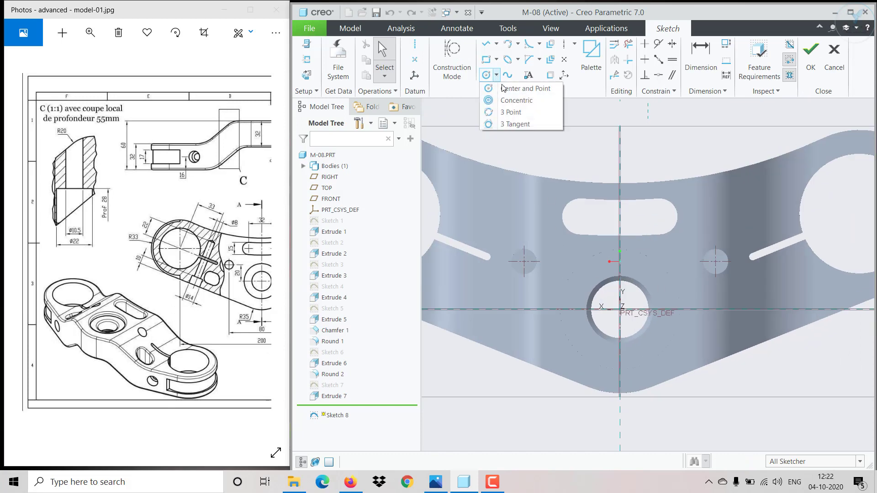
left_click(509, 101)
left_click(532, 256)
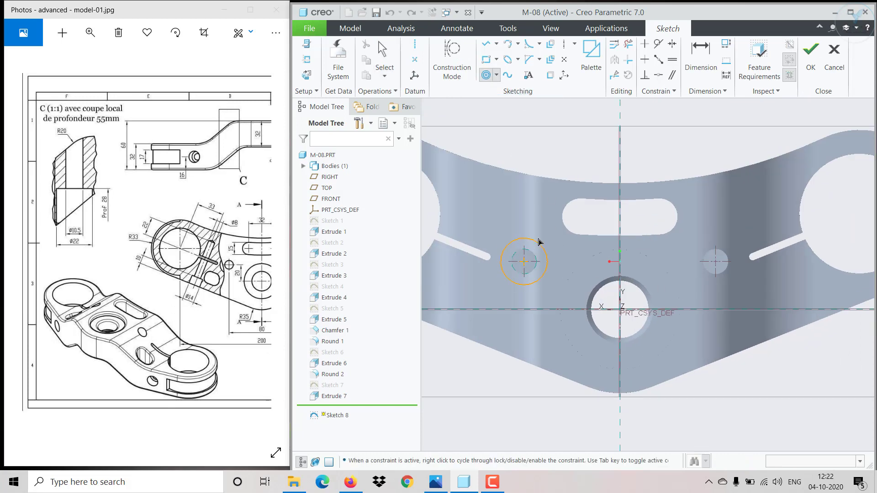
left_click(540, 241)
middle_click(541, 241)
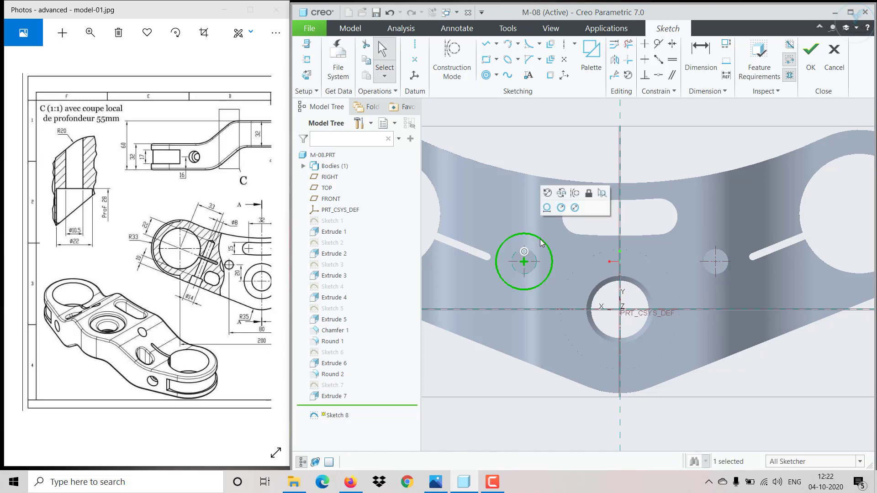
left_click(574, 208)
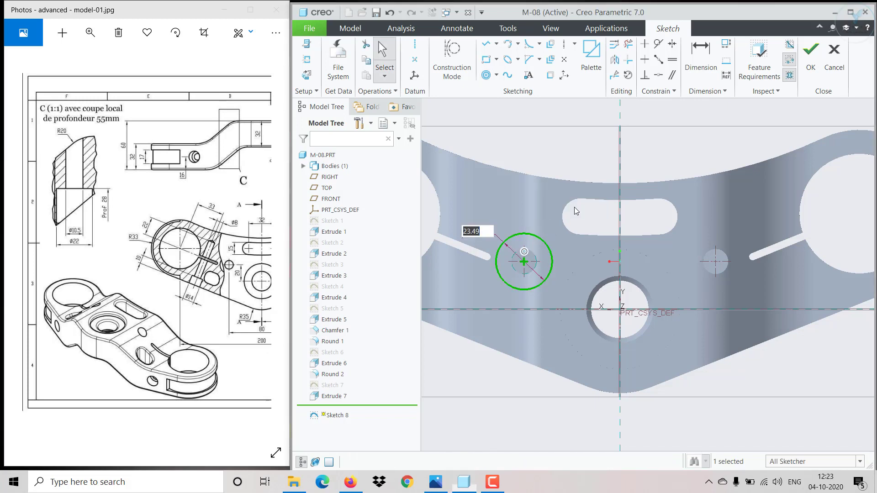
type("22")
key("Return")
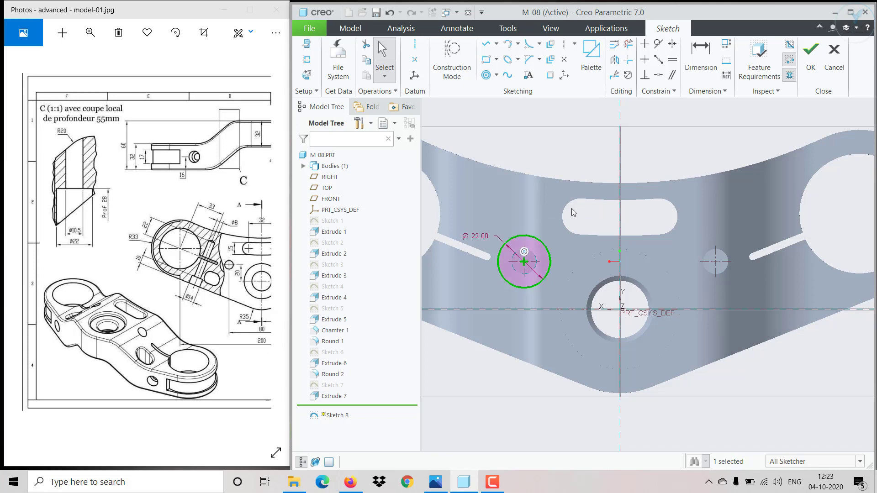
- Mirror the 22 mm circle about the vertical reference through the centre hole and finish the sketch
left_click(614, 59)
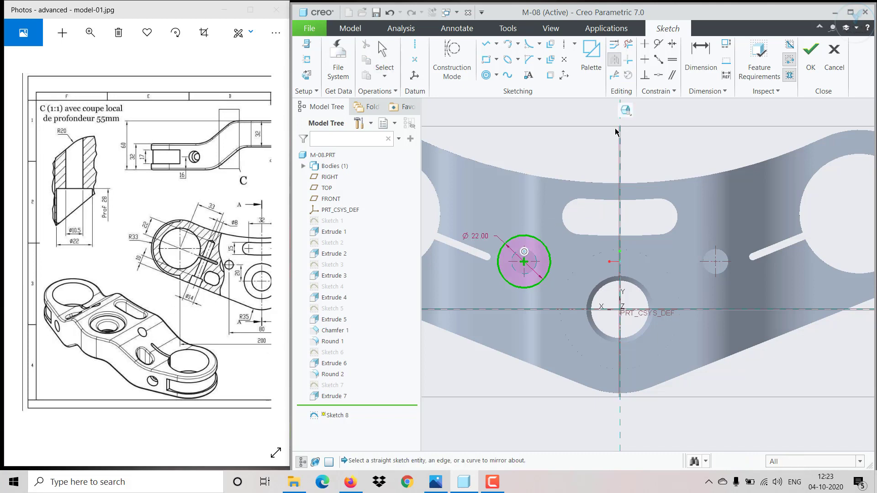
left_click(619, 145)
left_click(810, 53)
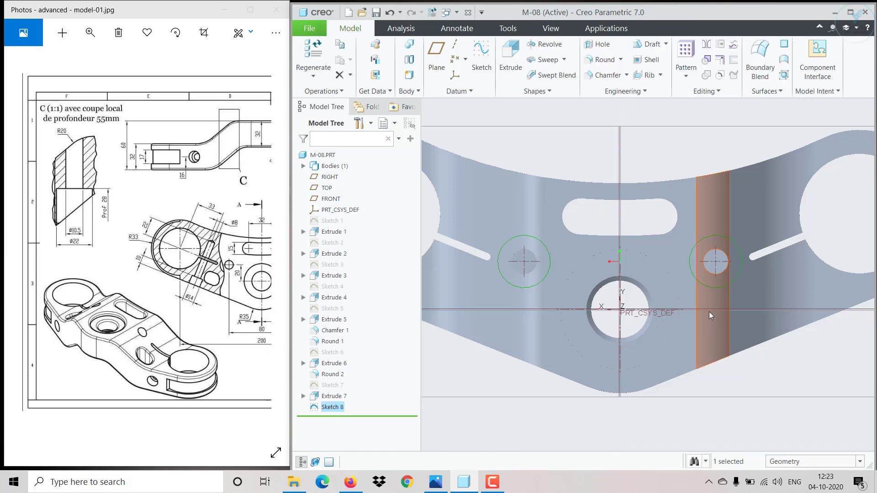
- Extrude the 22 mm circles as a through-all material-removing cut, with the direction reversed toward the underside
mouse_move(710, 313)
middle_mouse_down()
mouse_move(698, 258)
mouse_move(676, 242)
middle_mouse_up()
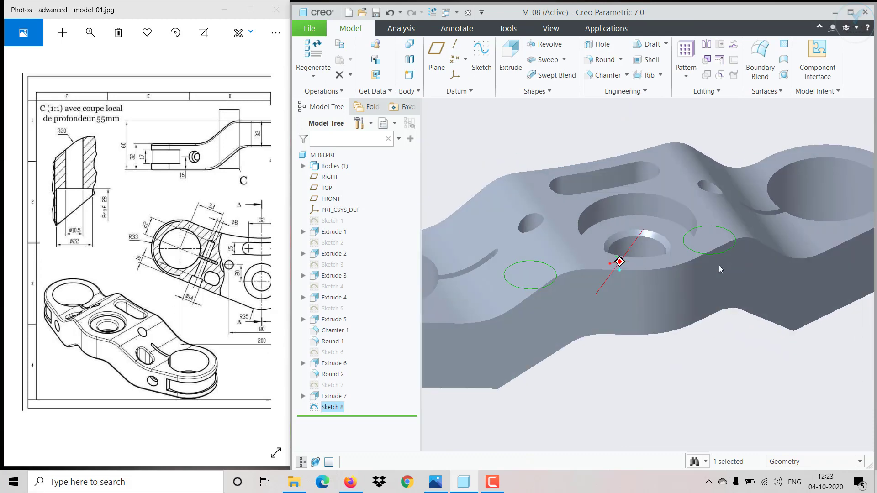
left_click(510, 58)
left_click(511, 58)
left_click(454, 57)
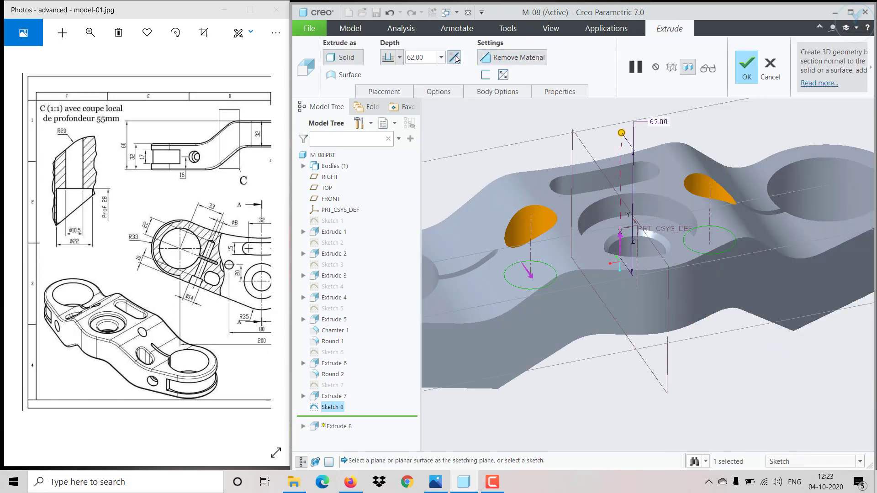
left_click(399, 58)
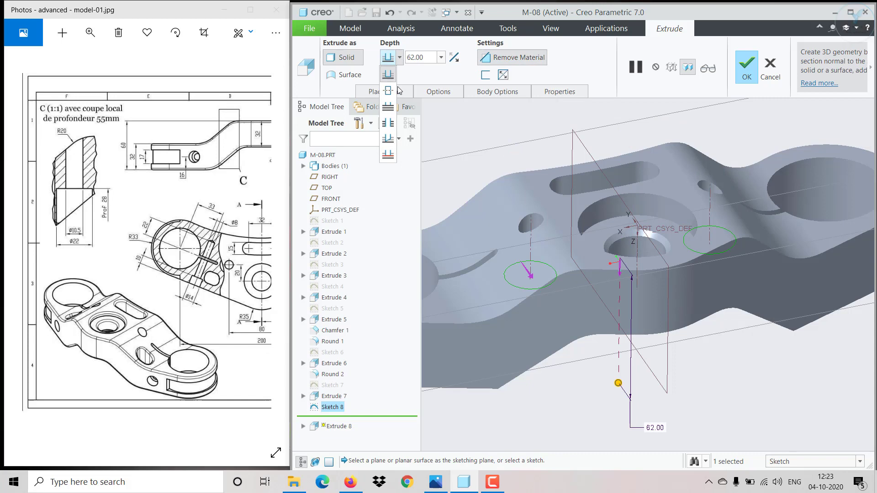
left_click(392, 130)
left_click(746, 68)
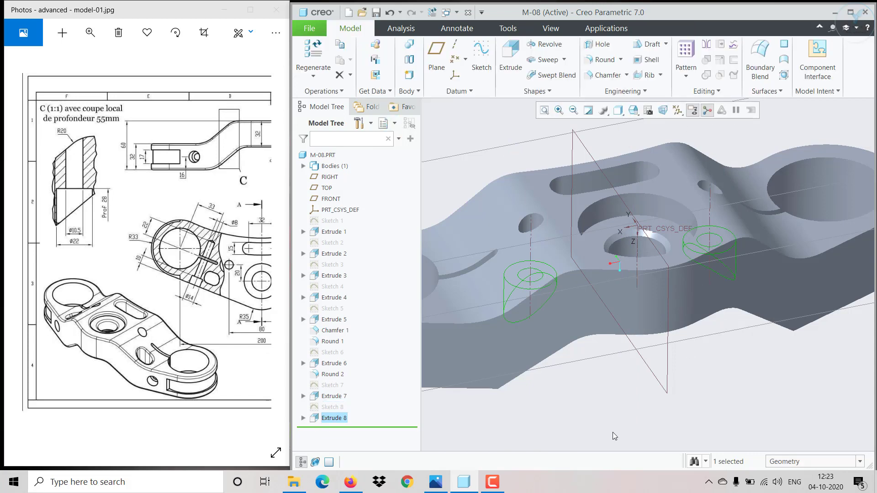
- Examine the bracket's upper side and detail B and section A-A on the reference drawing
mouse_move(605, 383)
middle_mouse_down()
mouse_move(578, 316)
mouse_move(597, 338)
mouse_move(596, 354)
mouse_move(646, 407)
mouse_move(639, 415)
mouse_move(652, 354)
mouse_move(598, 392)
middle_mouse_up()
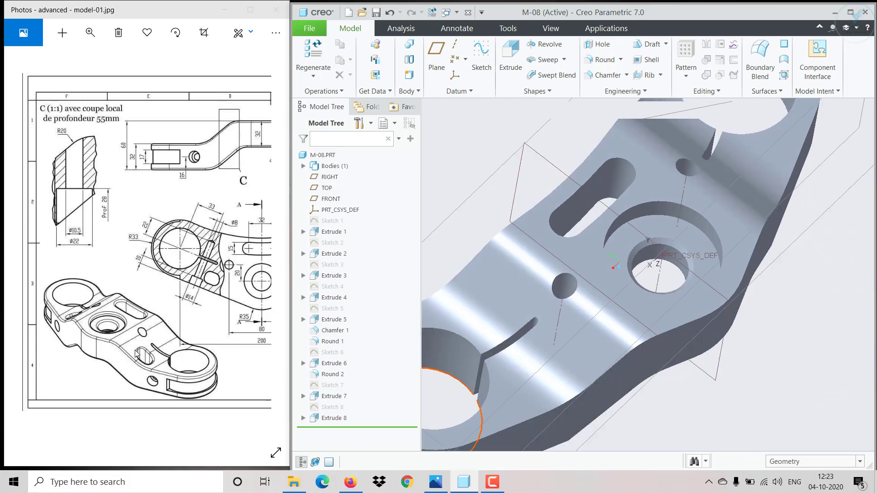
left_click_drag(206, 340, 85, 279)
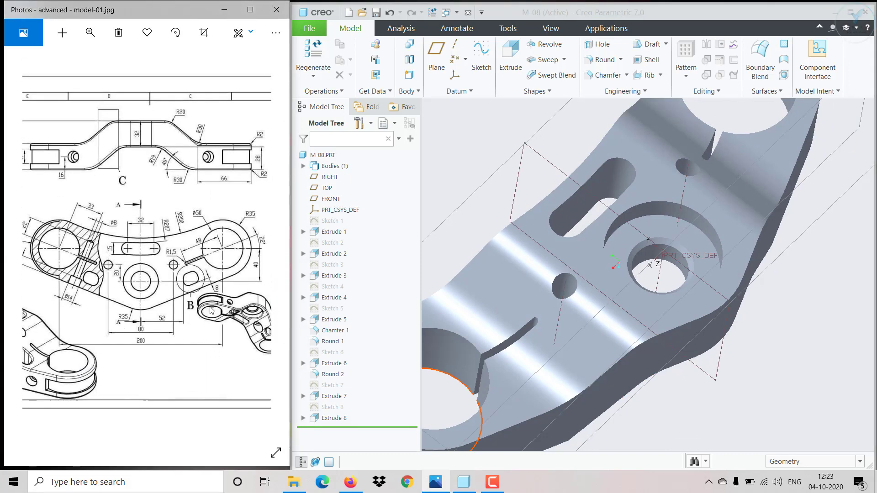
mouse_move(204, 312)
left_mouse_down()
mouse_move(140, 363)
mouse_move(89, 379)
left_mouse_up()
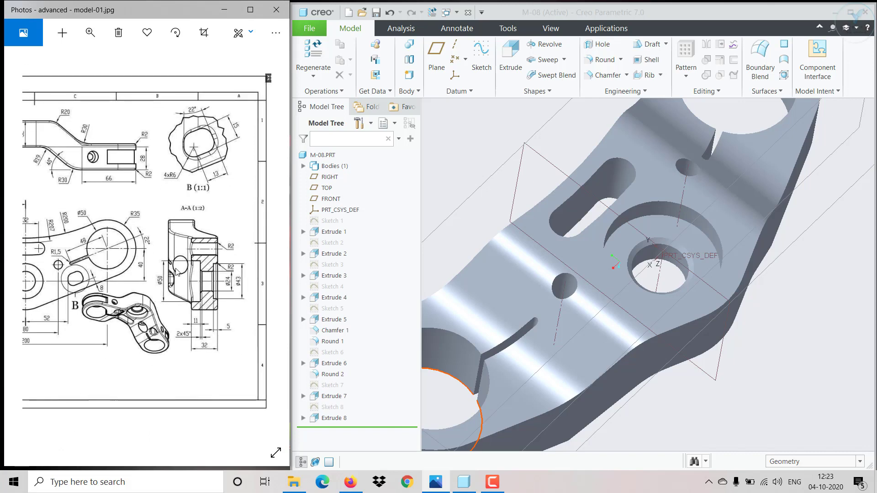
- Start a sketch on the bracket's flat central face and draw a closed four-sided profile with one vertical side below the right-hand small hole
left_click(596, 273)
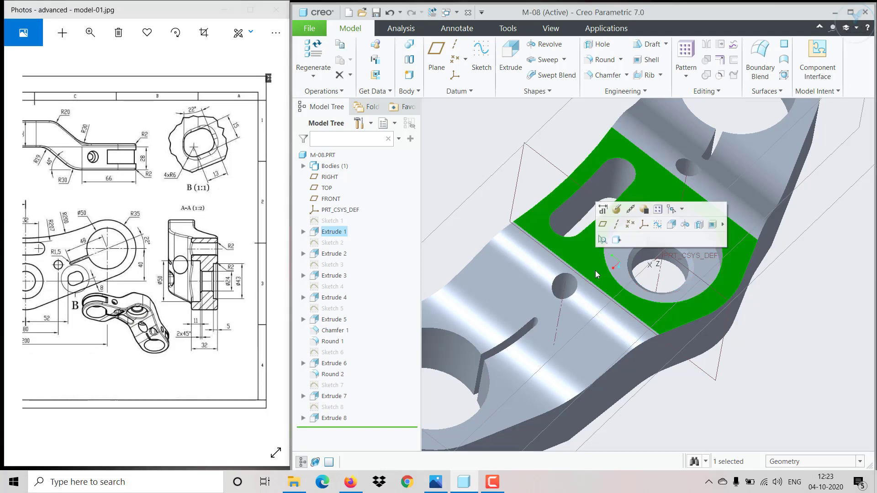
left_click(657, 224)
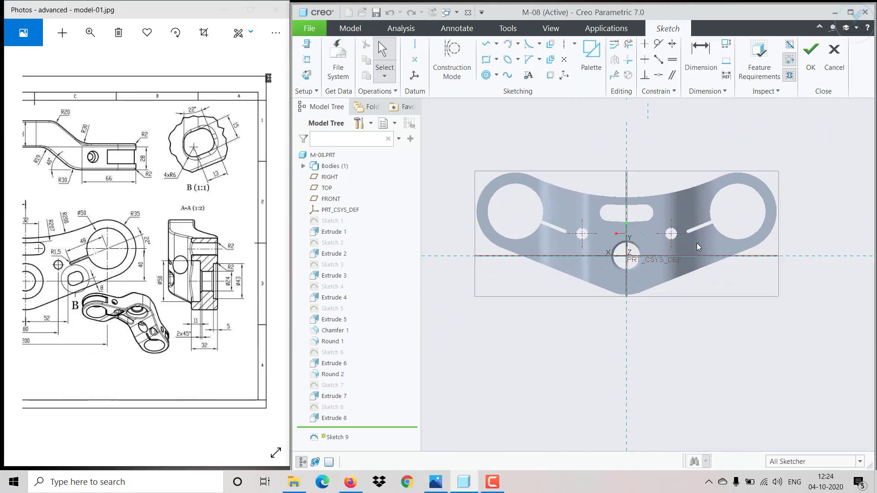
scroll(697, 244, "down", 5)
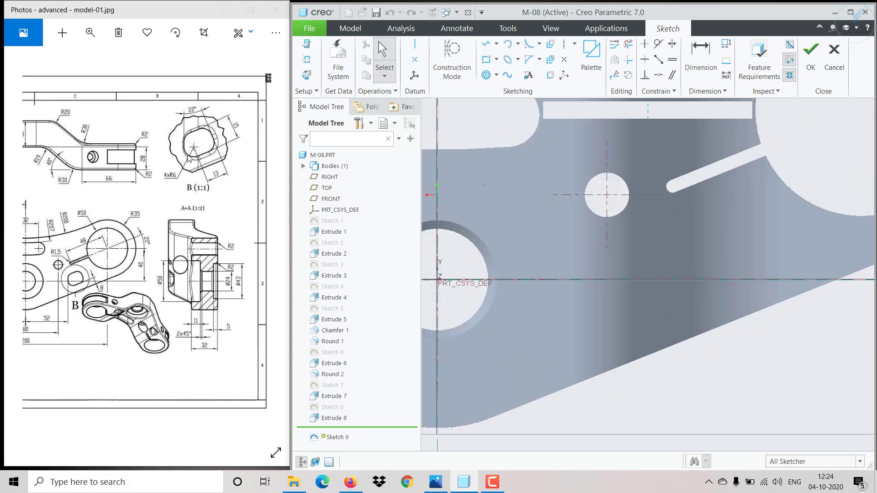
left_click(486, 46)
scroll(666, 322, "down", 2)
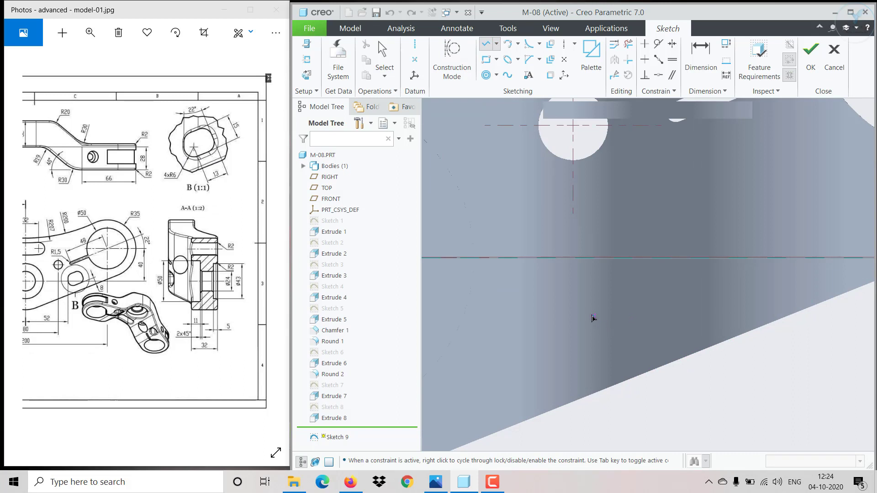
left_click(566, 280)
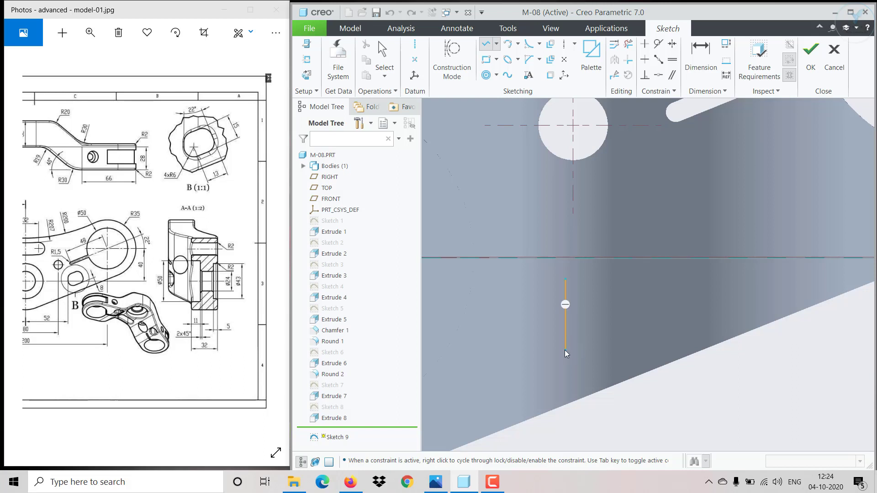
left_click(565, 349)
left_click(670, 313)
left_click(638, 239)
left_click(565, 279)
middle_click(566, 280)
middle_click(566, 280)
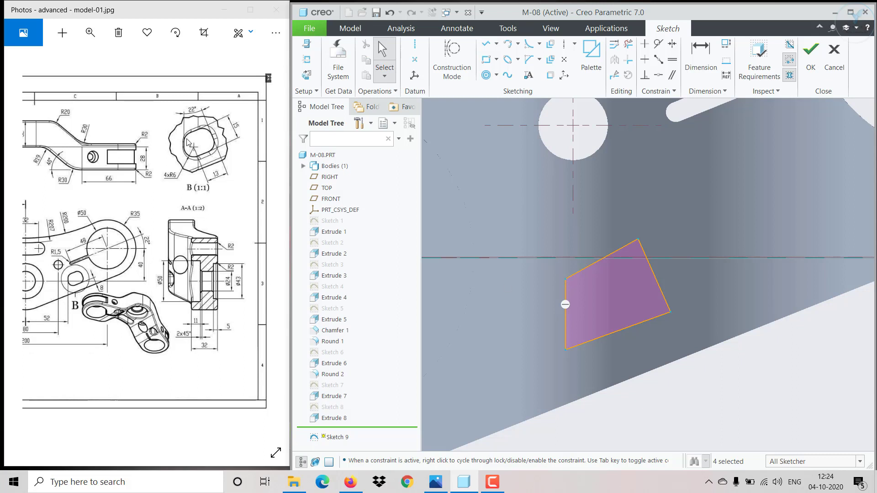
- Dimension the angle between the profile's vertical side and its opposite slanted side at 22 degrees
left_click(701, 55)
left_click(566, 297)
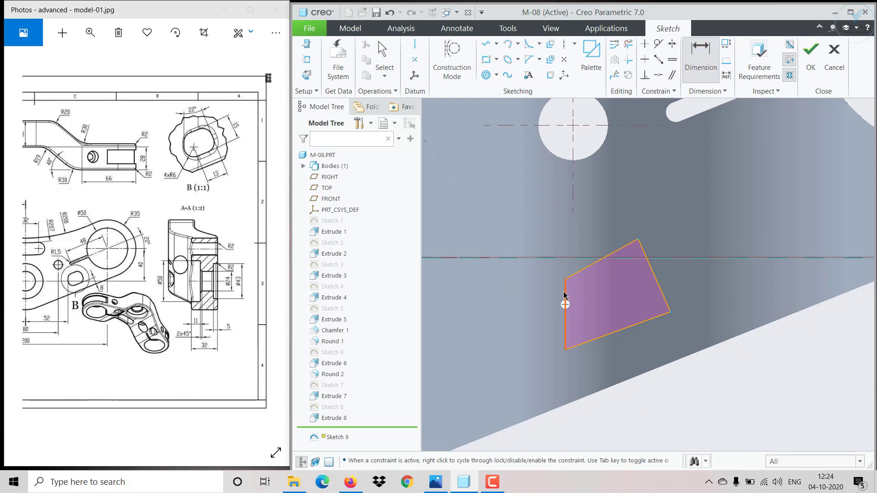
left_click(648, 274)
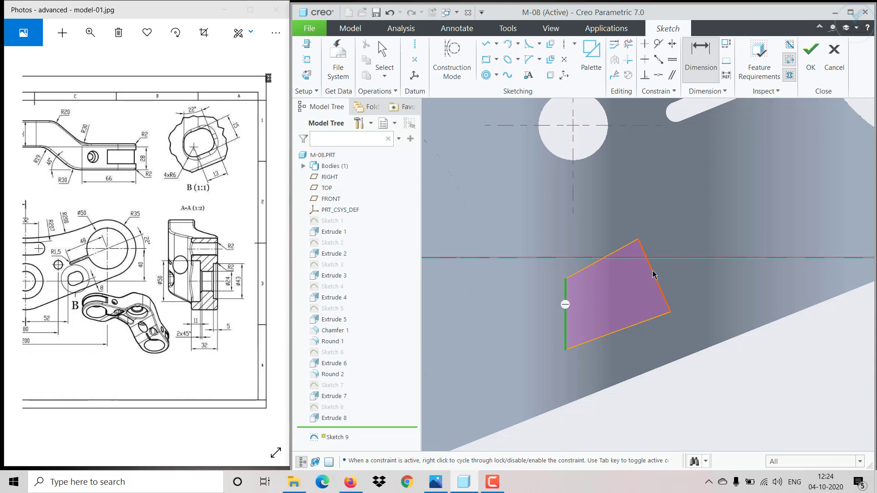
middle_click(580, 228)
type("22")
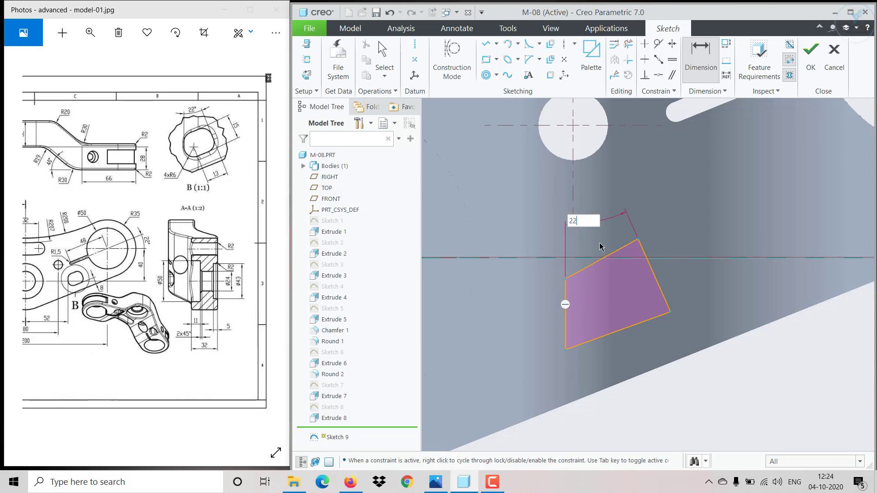
key("Return")
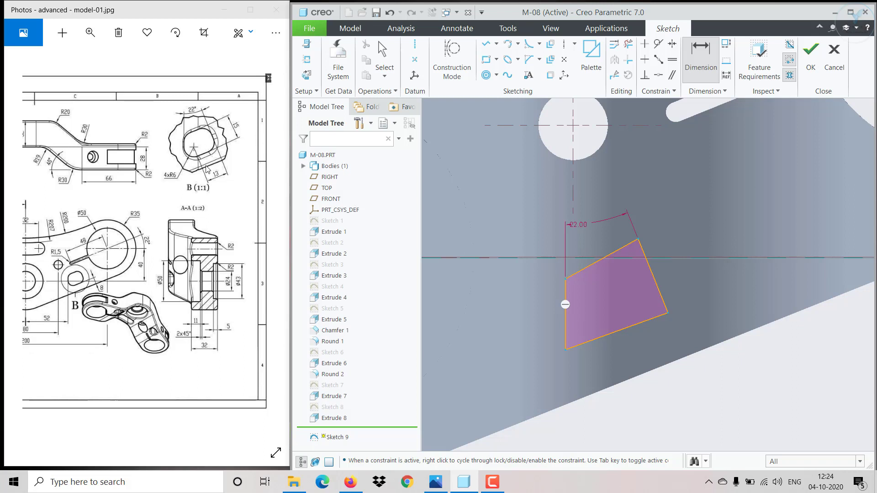
- Fillet all four corners of the profile with circular fillets
left_click_drag(83, 295, 109, 270)
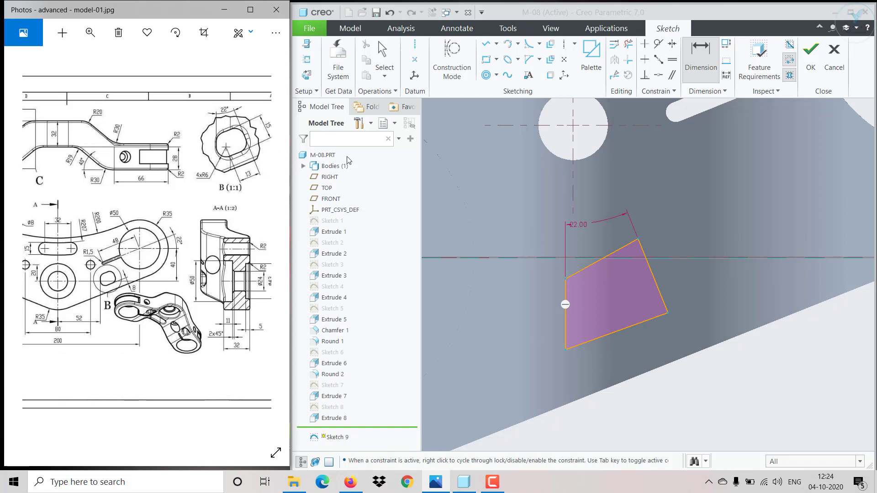
left_click(529, 44)
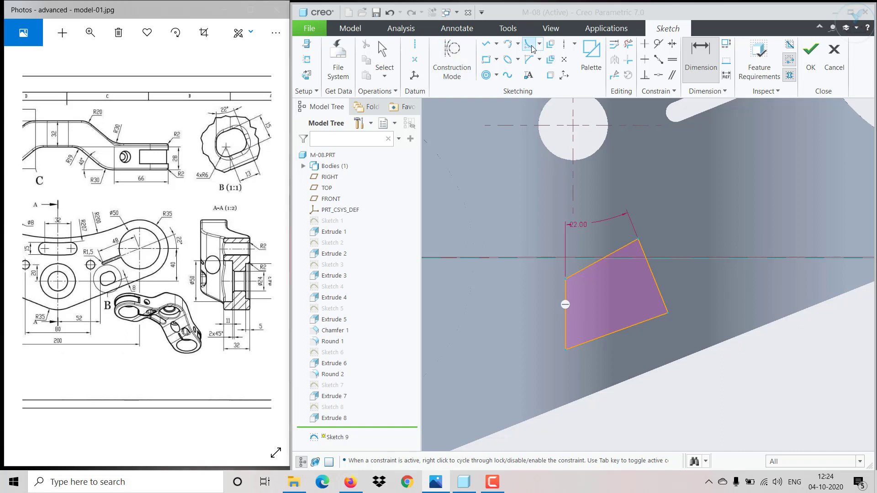
left_click(574, 280)
left_click(566, 293)
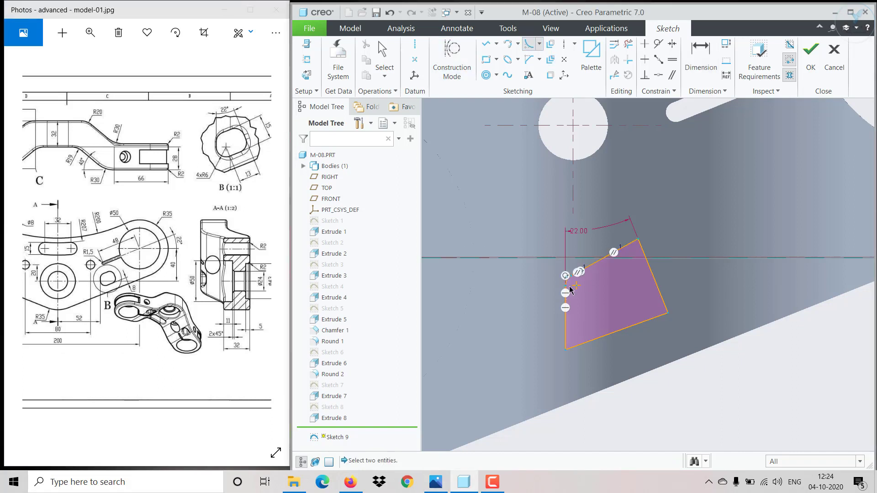
left_click(632, 247)
left_click(645, 256)
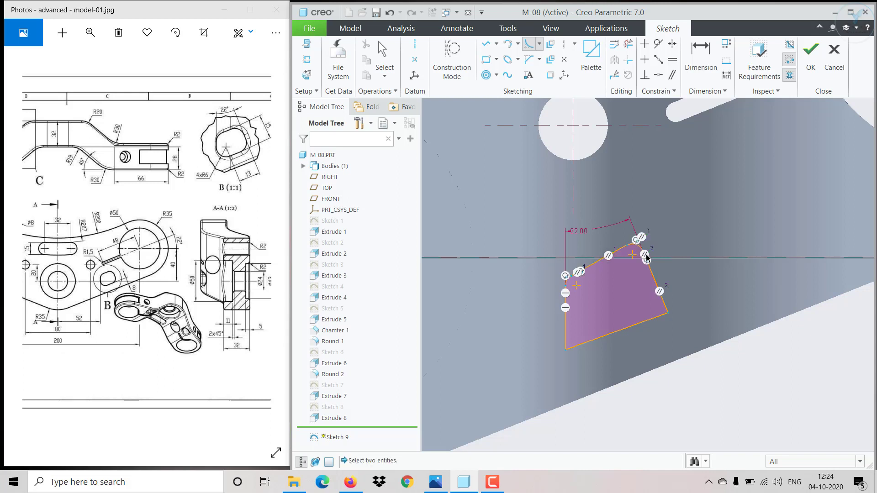
left_click(664, 297)
left_click(661, 320)
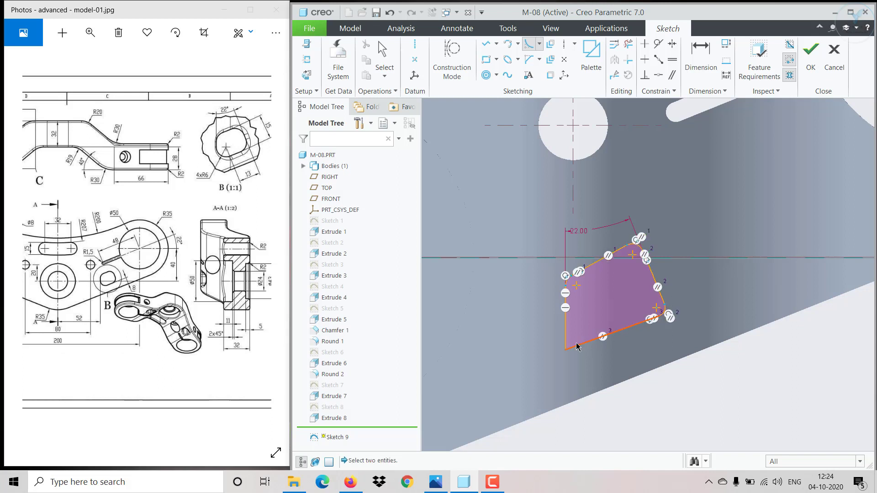
left_click(585, 343)
left_click(565, 337)
middle_click(584, 354)
- Set the radius of the profile's lower-left corner fillet to 6 mm
scroll(577, 350, "down", 4)
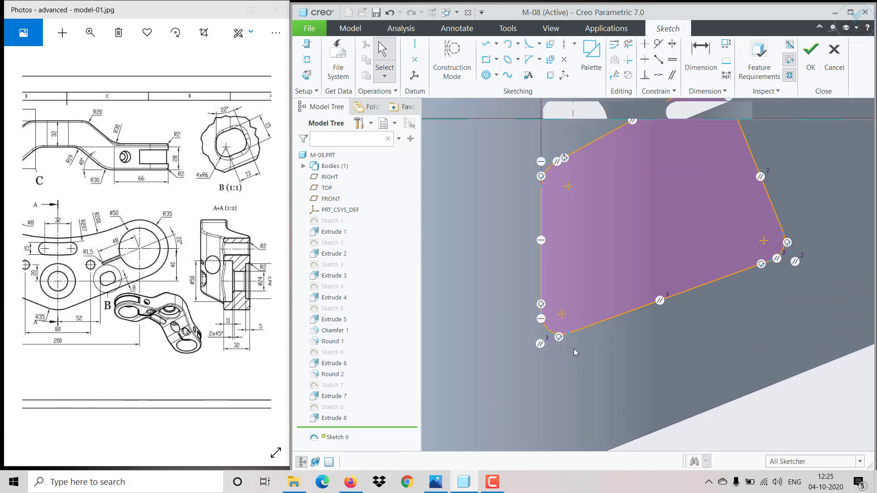
left_click(550, 336)
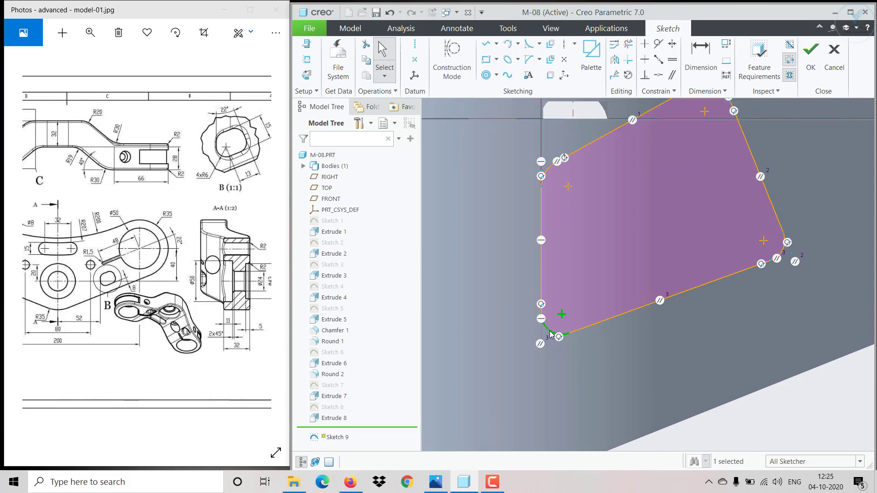
left_click(577, 299)
type("6")
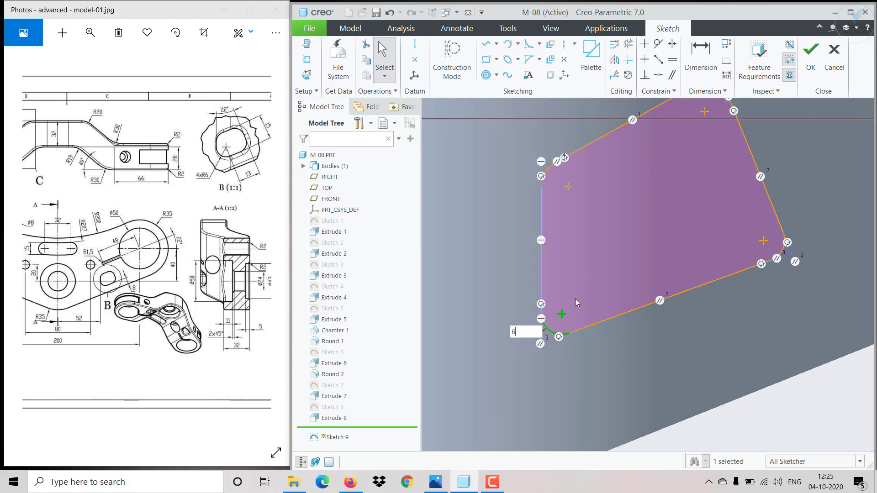
key("Return")
- Stretch the profile at its lower, right and upper edges to enlarge it around the corner fillets
scroll(599, 236, "up", 3)
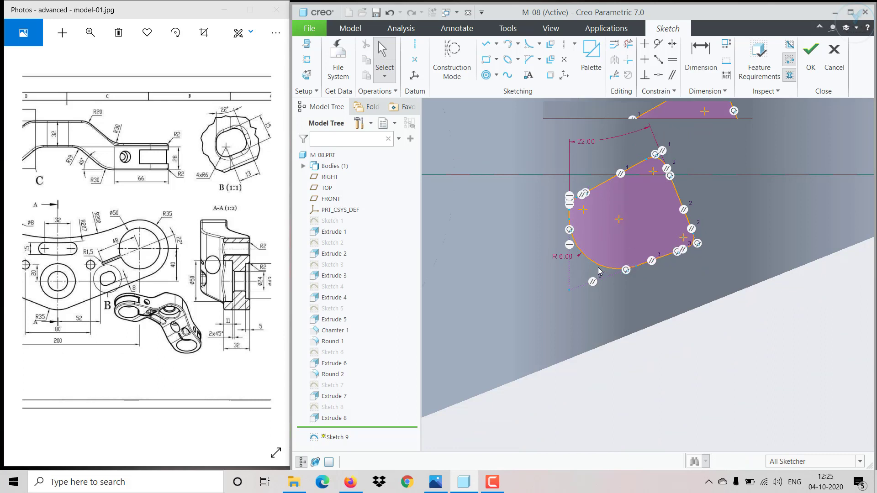
mouse_move(600, 277)
left_mouse_down()
mouse_move(579, 317)
mouse_move(572, 317)
mouse_move(571, 301)
left_mouse_up()
mouse_move(695, 243)
left_mouse_down()
mouse_move(694, 225)
mouse_move(709, 217)
left_mouse_up()
left_click_drag(612, 179, 607, 160)
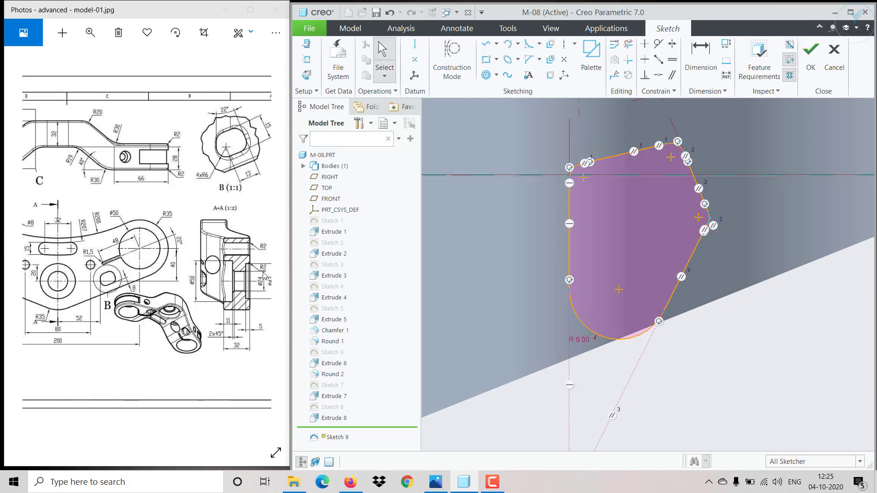
- Constrain the other three corner fillets to the same radius as the R6 lower-left fillet
left_click(671, 59)
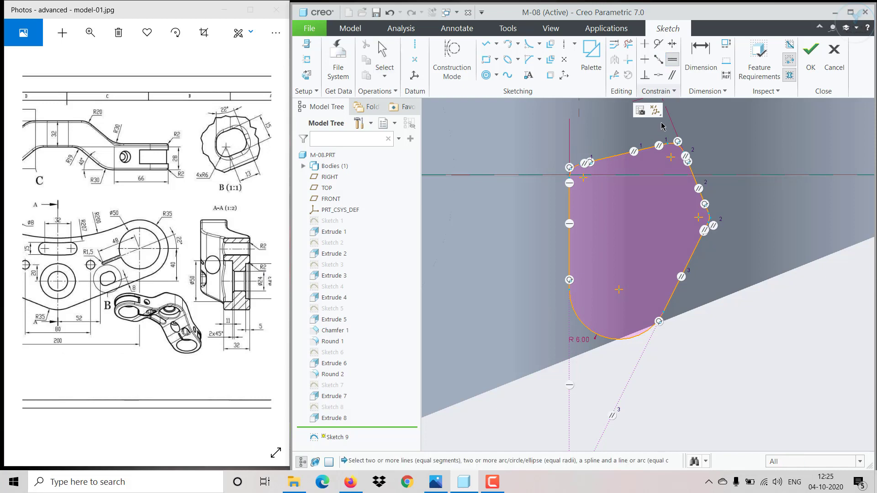
left_click(592, 330)
scroll(574, 179, "down", 5)
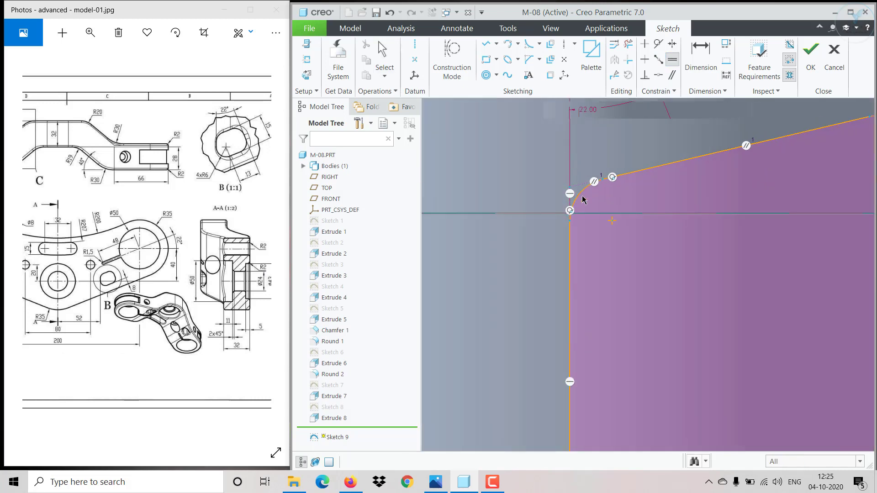
left_click(581, 194)
scroll(575, 214, "up", 4)
scroll(697, 175, "down", 3)
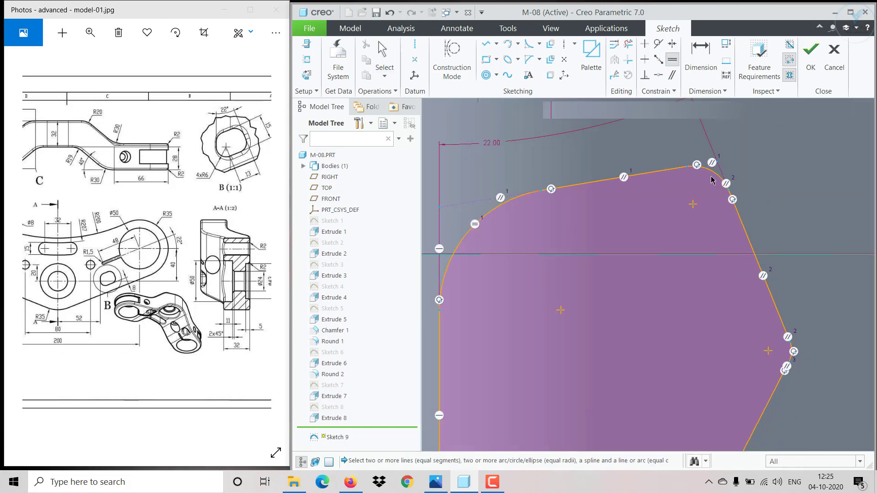
left_click(716, 179)
scroll(693, 217, "up", 3)
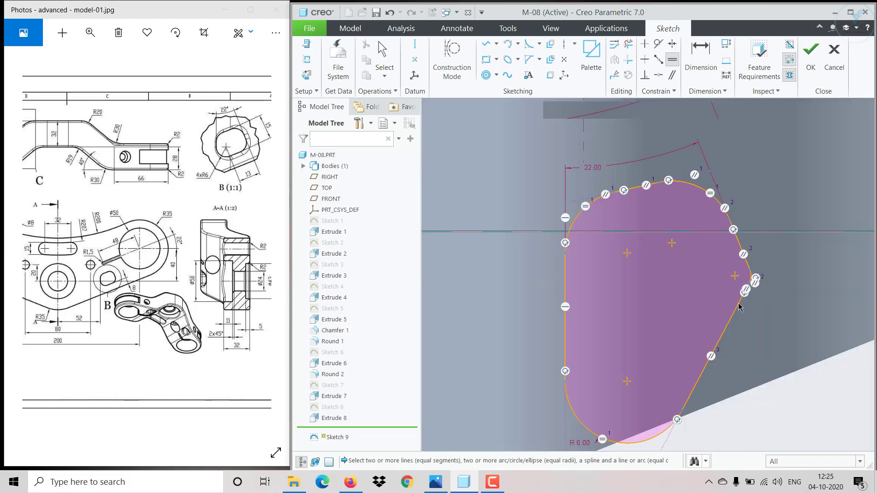
scroll(759, 283, "down", 3)
left_click(728, 279)
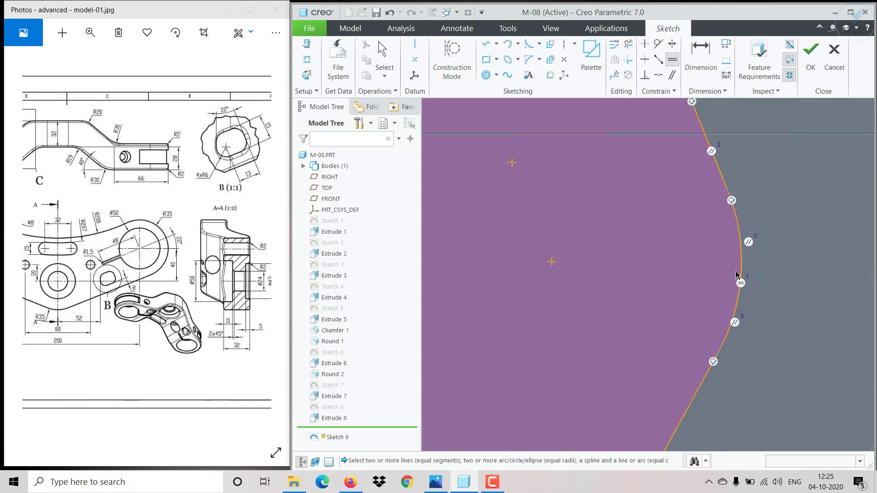
scroll(675, 282, "up", 3)
scroll(675, 282, "up", 3)
middle_click(676, 283)
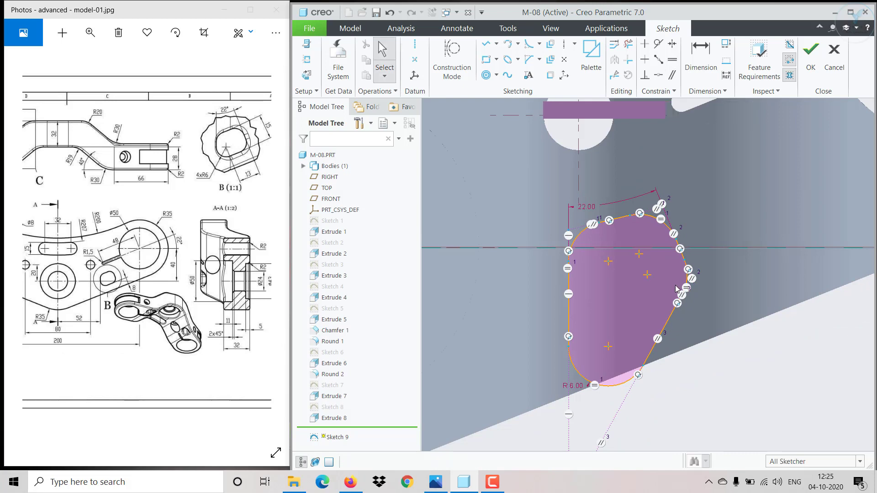
- Pull the profile's lower end inside the bracket and constrain its lower and upper edges parallel to the bracket's slanted outer edge
left_click_drag(638, 375, 624, 358)
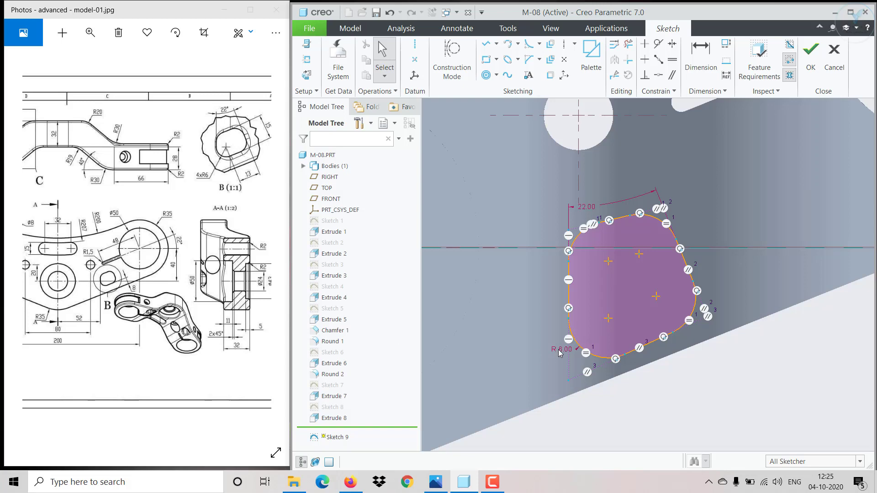
scroll(560, 353, "up", 2)
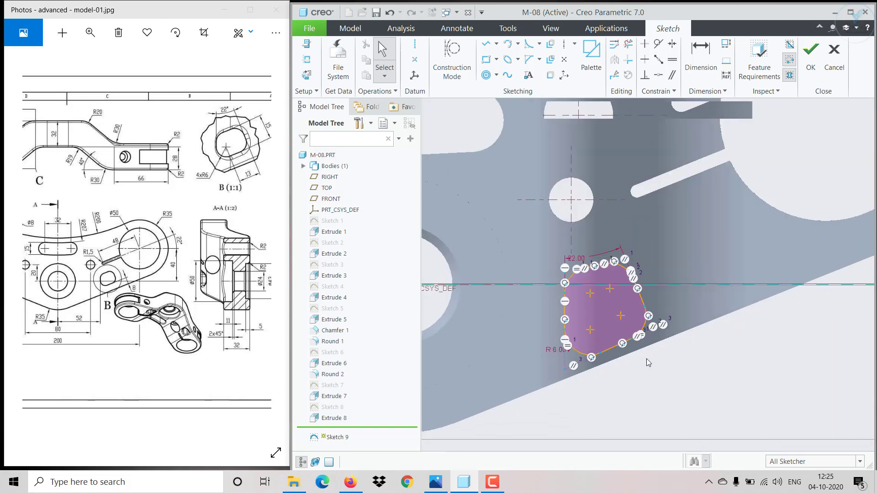
left_click(672, 75)
left_click(663, 340)
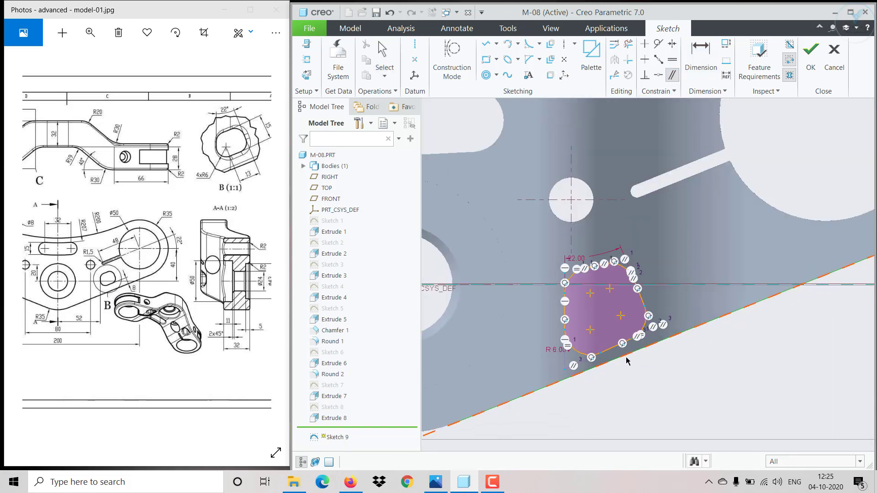
left_click(615, 351)
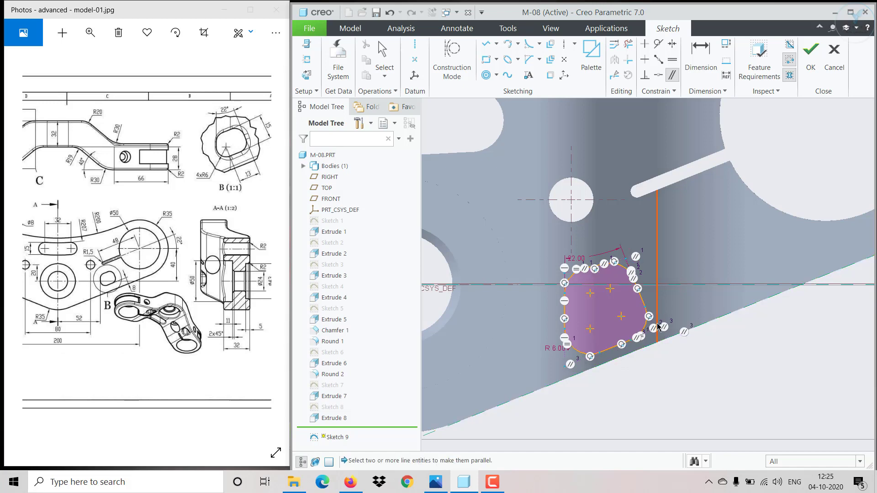
scroll(616, 252, "up", 1)
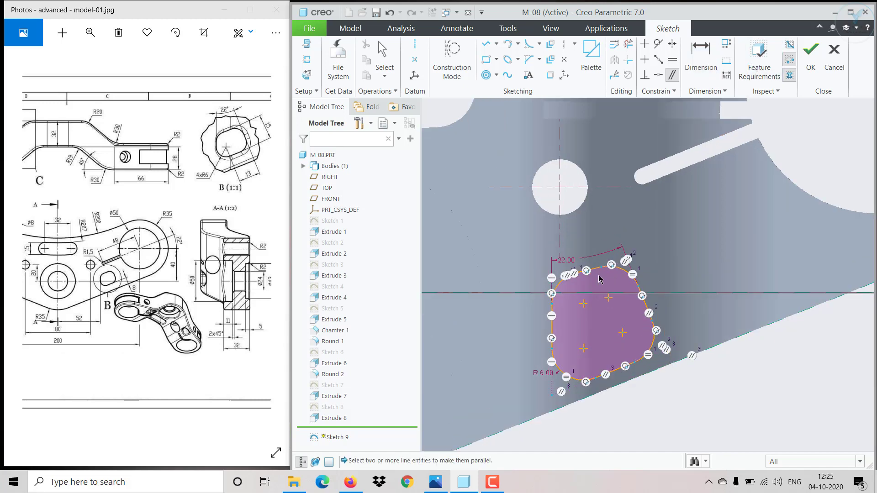
left_click(594, 274)
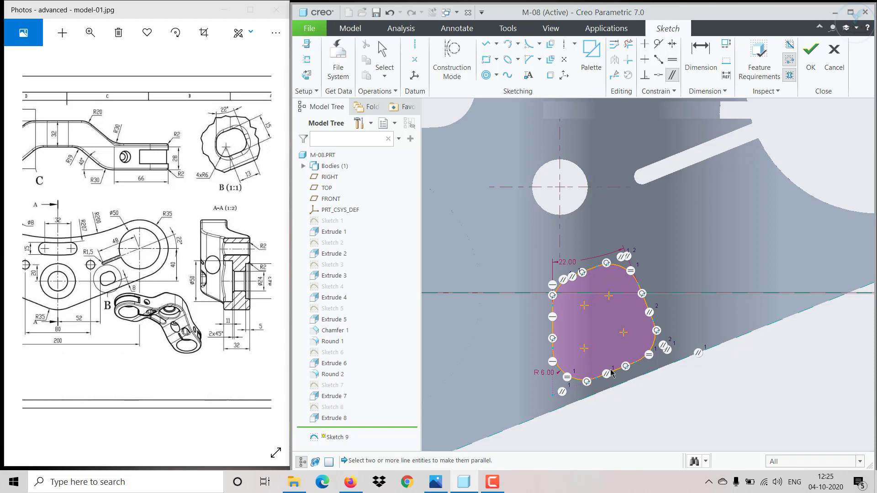
- Dimension the distance between the profile's parallel upper and lower edges at 15 mm
left_click(700, 55)
left_click(594, 272)
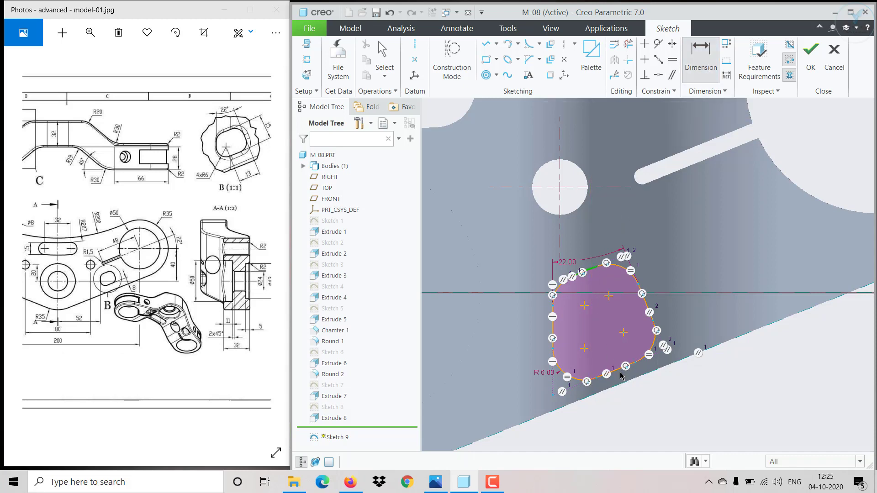
left_click(619, 374)
middle_click(692, 292)
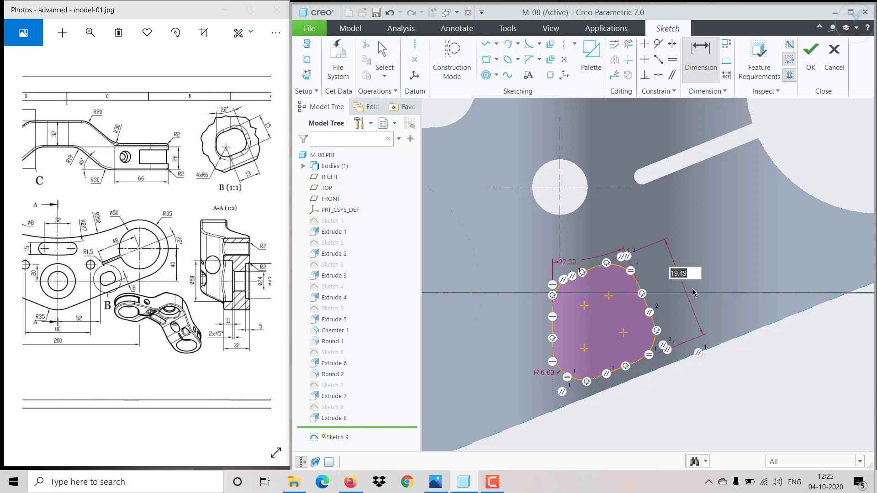
type("15")
key("Return")
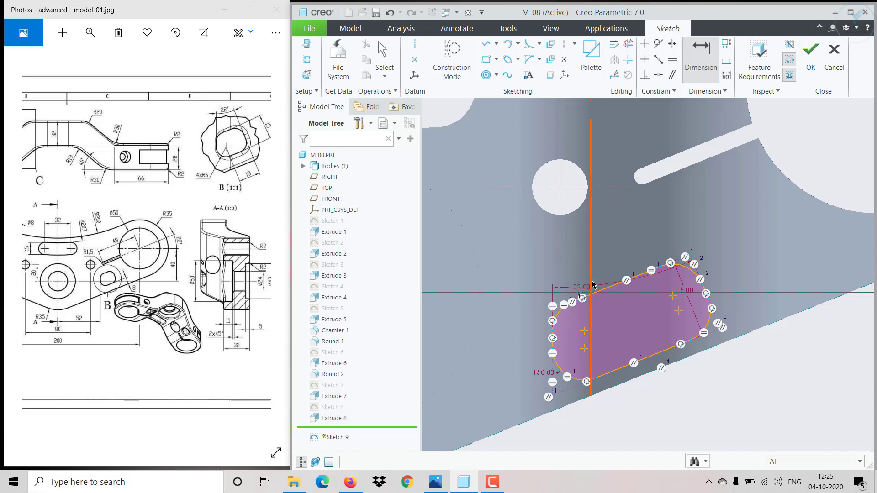
- Move the 22° dimension above the profile and dimension the lower-left fillet's centre to the slanted right edge at 13 mm
middle_click(591, 285)
left_click_drag(583, 294, 597, 247)
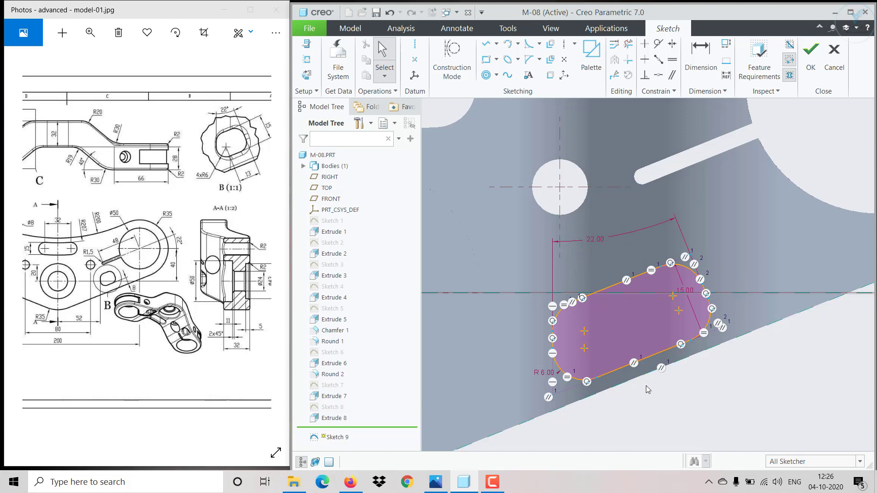
scroll(646, 385, "up", 2)
left_click(700, 59)
scroll(728, 278, "up", 3)
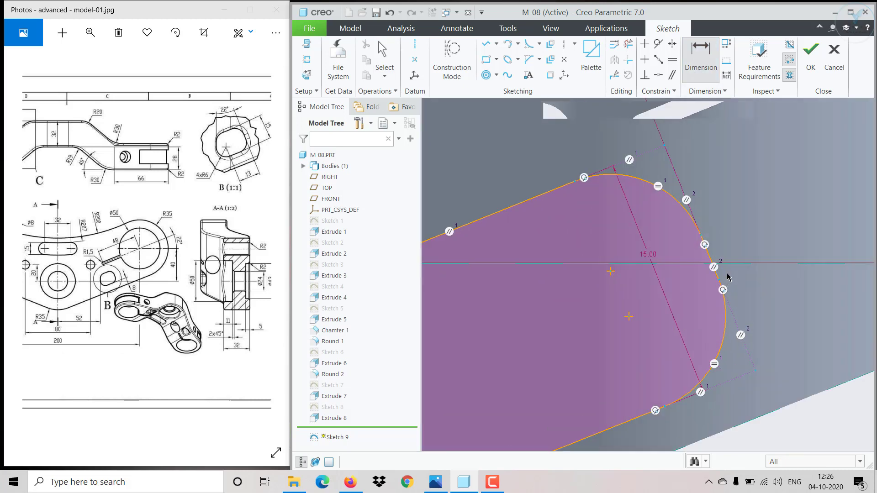
left_click(712, 262)
scroll(712, 267, "down", 2)
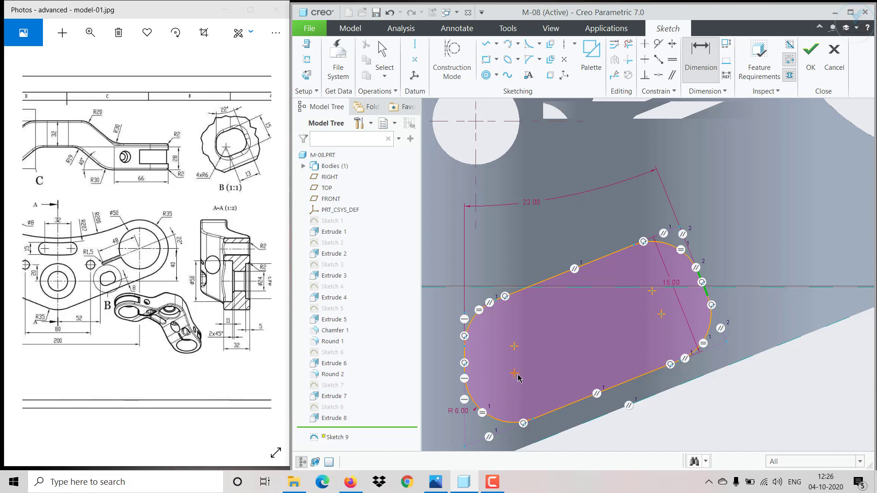
scroll(582, 391, "down", 3)
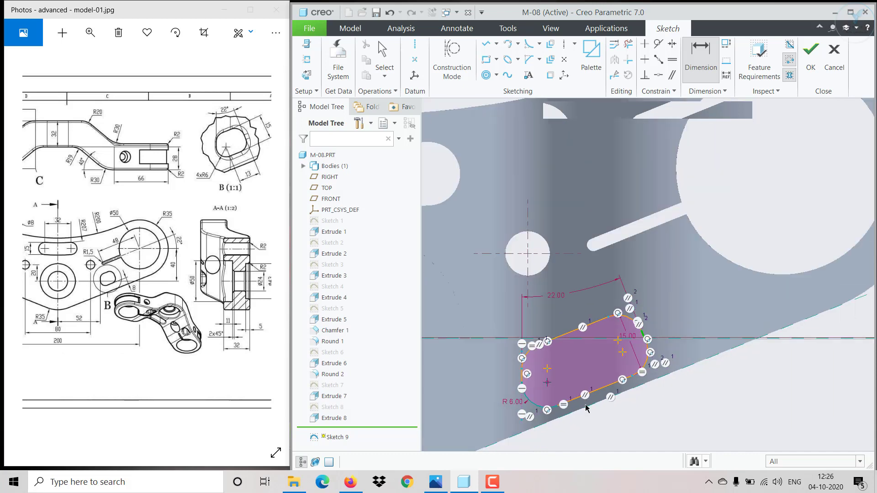
middle_click(607, 436)
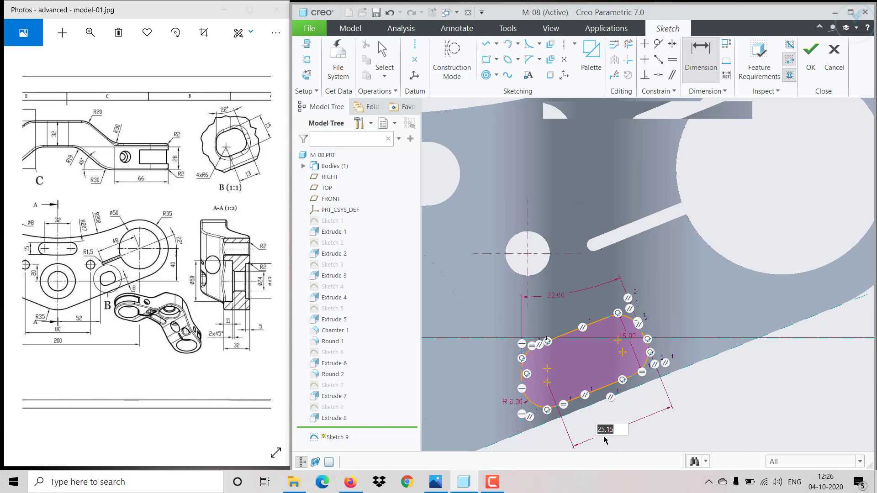
type("13")
key("Return")
scroll(583, 350, "down", 2)
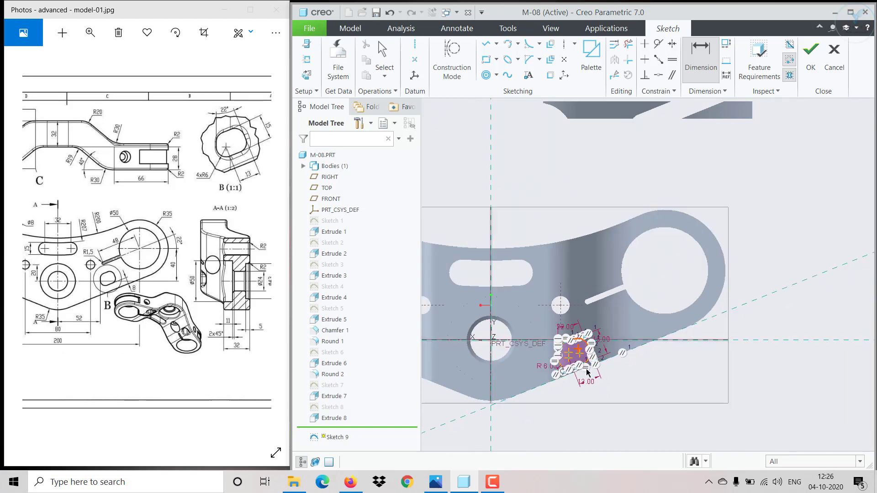
scroll(577, 382, "up", 5)
middle_click(531, 403)
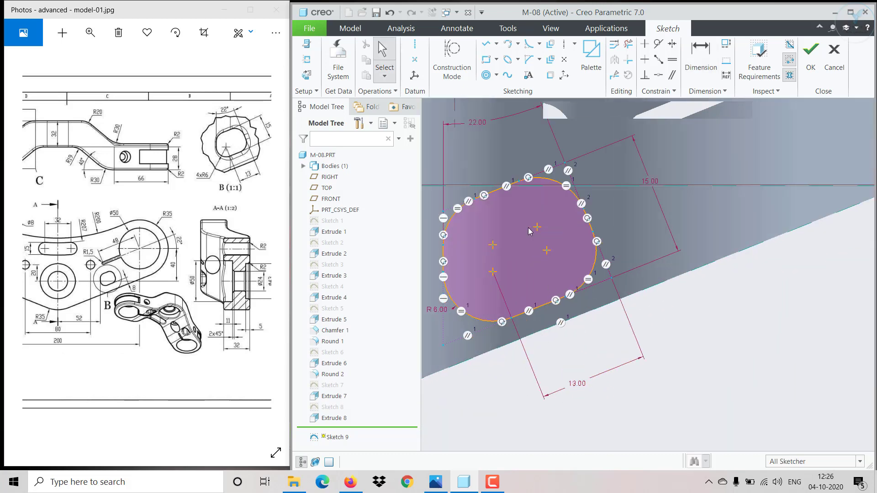
- Shift the profile upward and dimension its vertical left edge at 52 mm from the bracket's vertical centreline
mouse_move(500, 190)
left_mouse_down()
mouse_move(489, 159)
mouse_move(509, 174)
mouse_move(514, 157)
mouse_move(492, 177)
mouse_move(493, 169)
left_mouse_up()
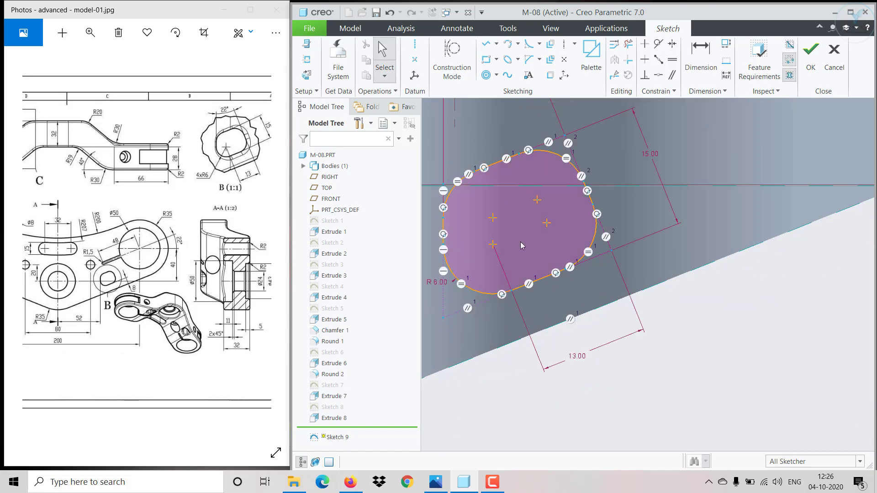
scroll(519, 242, "down", 2)
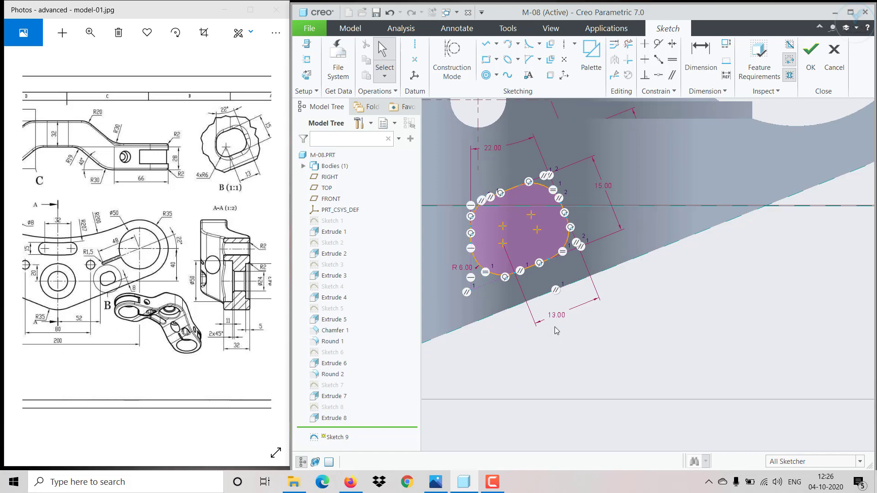
scroll(557, 331, "down", 3)
left_click(700, 59)
scroll(692, 185, "down", 1)
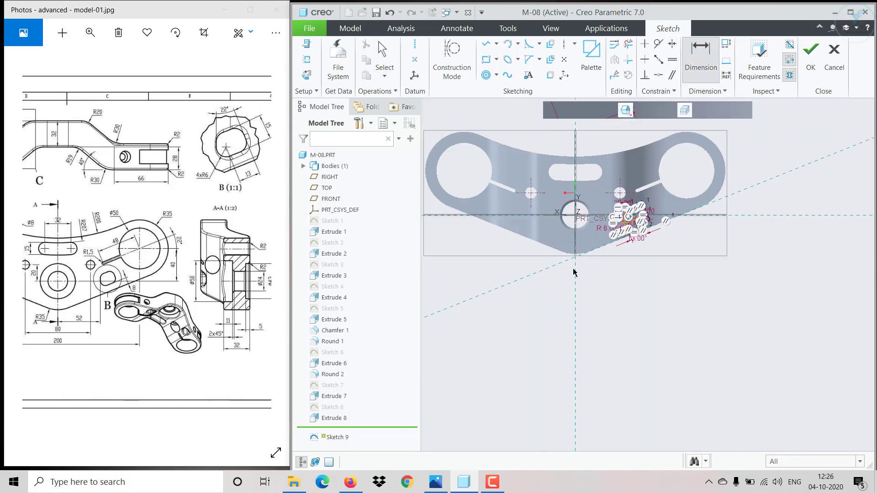
scroll(609, 222, "up", 5)
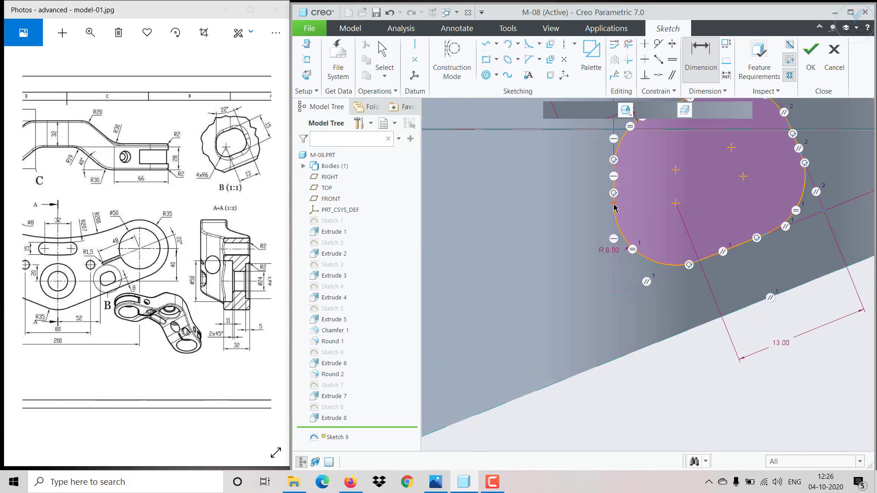
scroll(605, 271, "down", 2)
middle_click(541, 370)
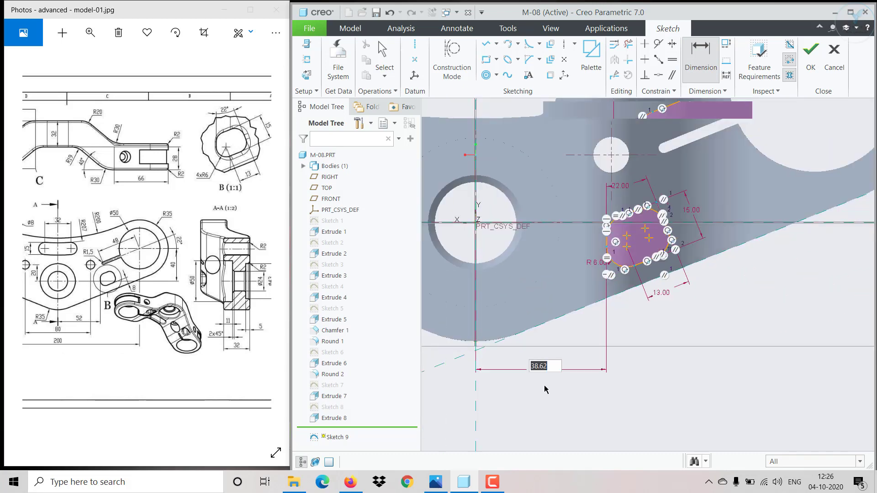
type("52")
key("Return")
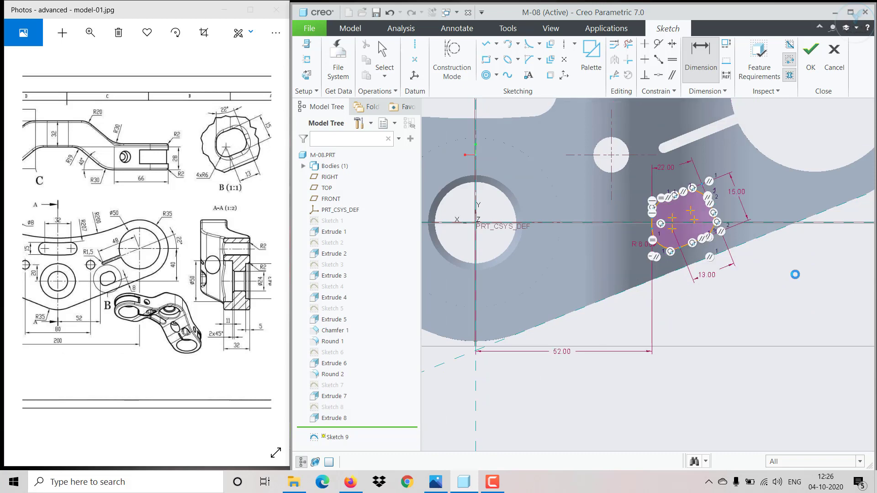
middle_click(791, 278)
scroll(686, 191, "down", 2)
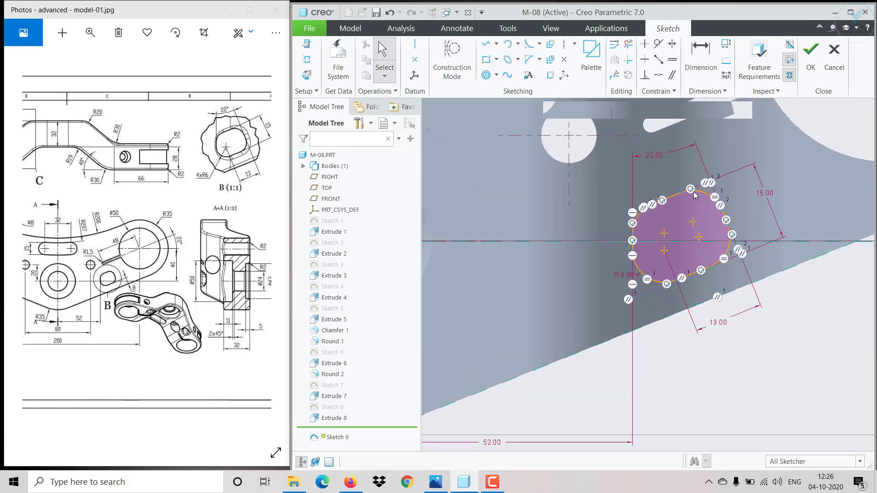
- Nudge the profile upward and dimension its lower edge at 8 mm from the bracket's slanted outer edge
mouse_move(676, 194)
left_mouse_down()
mouse_move(669, 167)
mouse_move(670, 196)
mouse_move(667, 185)
left_mouse_up()
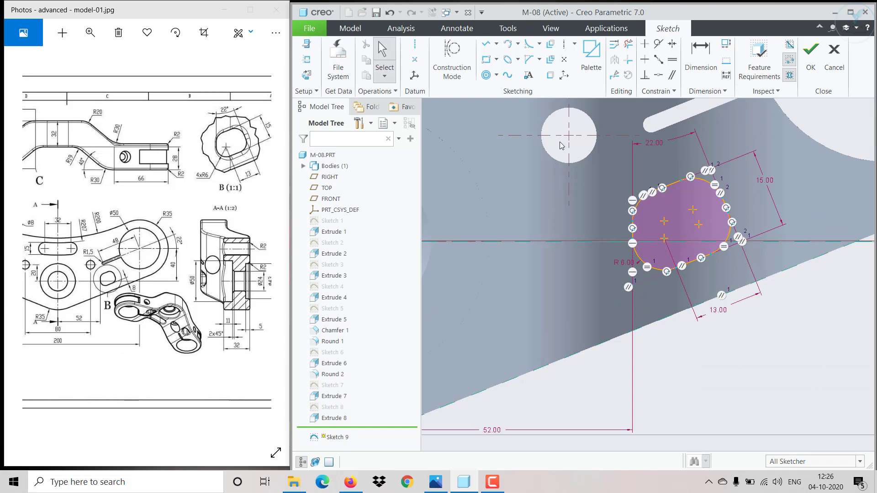
left_click(700, 50)
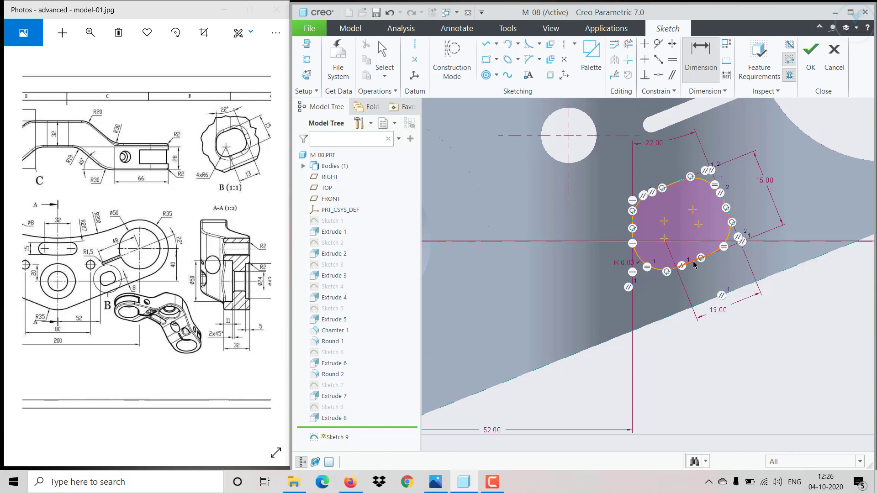
left_click(693, 265)
left_click(714, 303)
middle_click(775, 254)
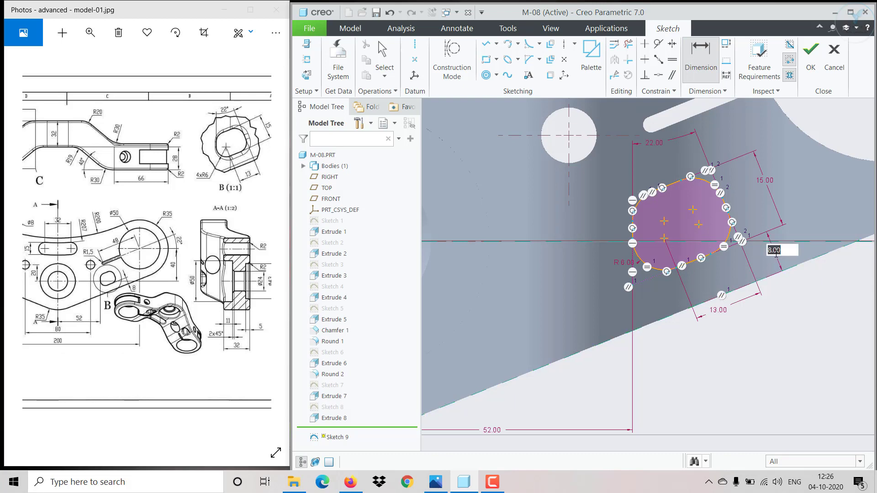
key("Return")
middle_click(774, 255)
scroll(758, 244, "down", 3)
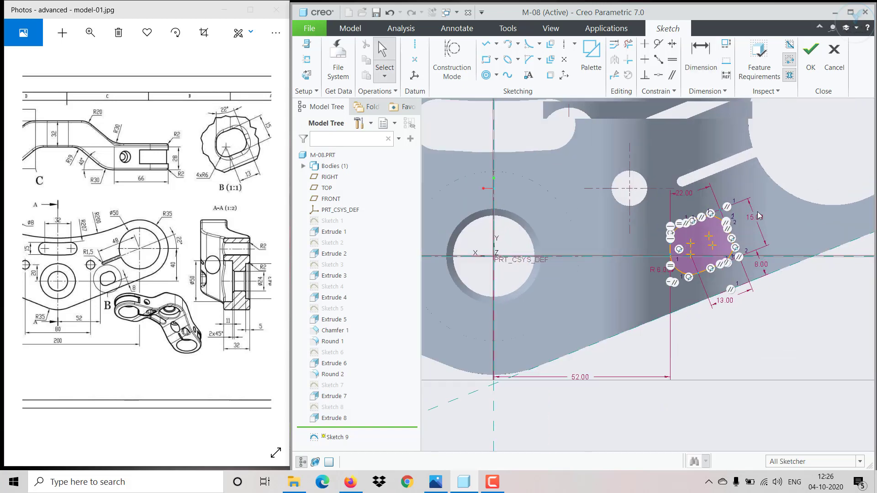
- Mirror the whole profile about the bracket's vertical centreline and finish the sketch
scroll(698, 224, "up", 3)
left_click(699, 224)
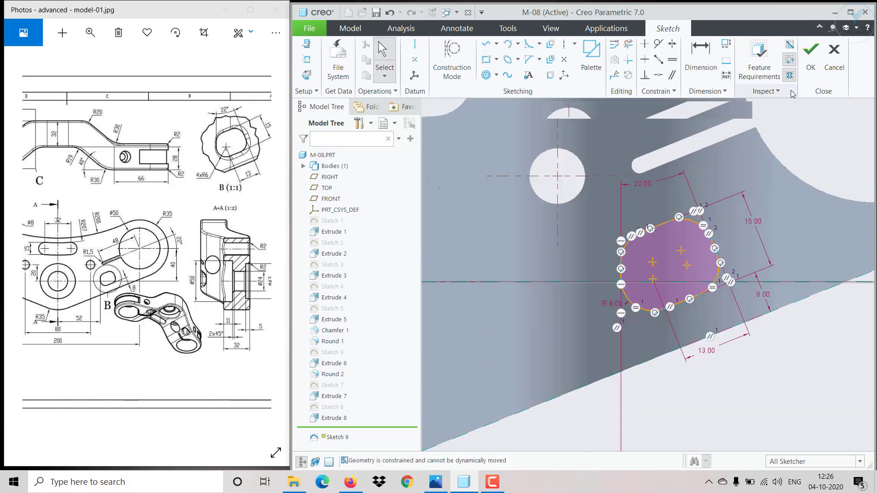
scroll(682, 232, "down", 3)
left_click_drag(643, 208, 728, 300)
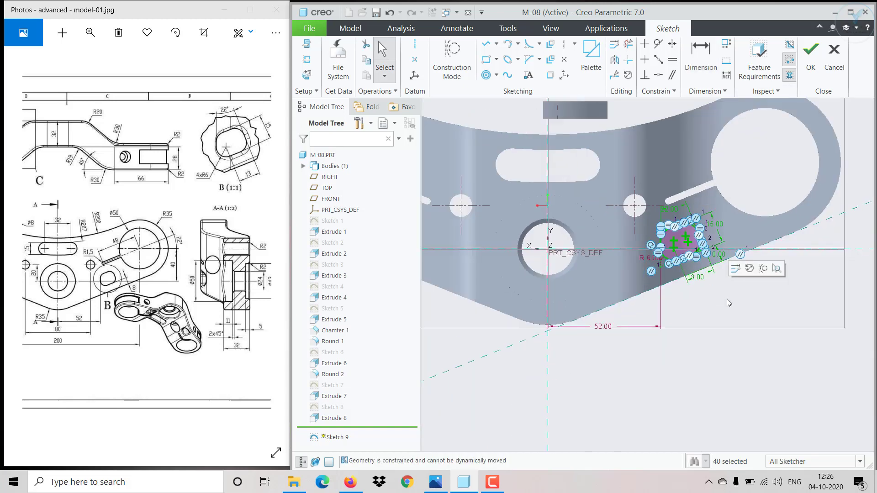
left_click(617, 61)
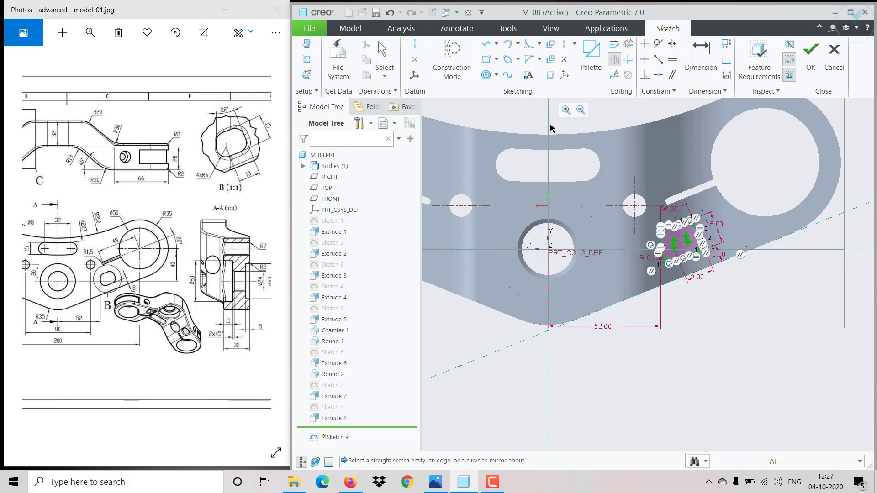
left_click(548, 123)
left_click(811, 55)
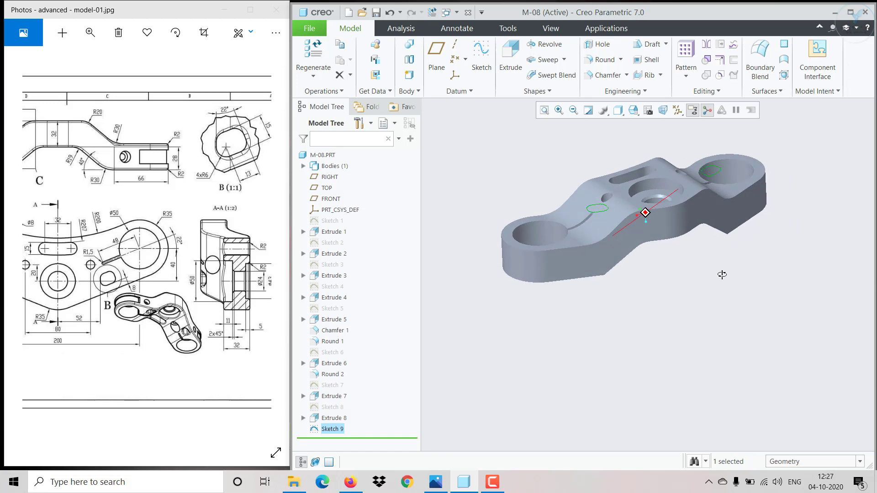
- Extrude the mirrored opening profiles as a material-removing cut through the whole bracket thickness
mouse_move(247, 330)
left_mouse_down()
mouse_move(218, 338)
mouse_move(216, 329)
mouse_move(264, 340)
left_mouse_up()
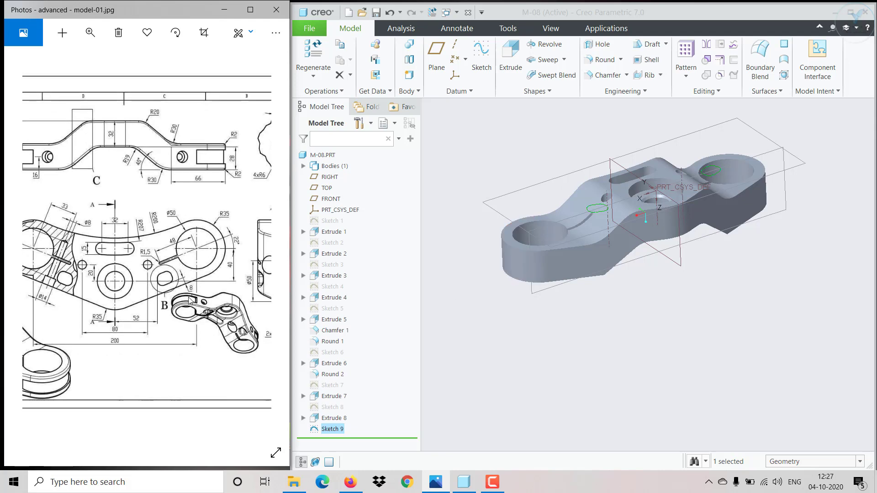
left_click_drag(165, 304, 213, 307)
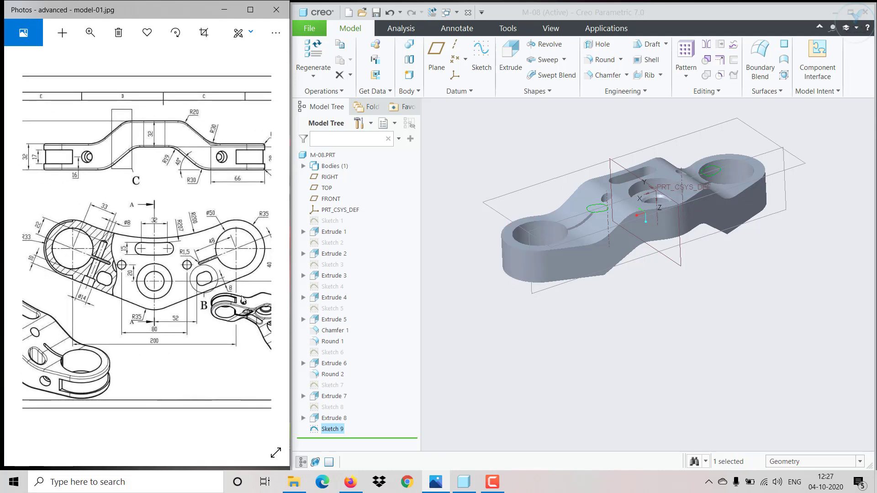
left_click(508, 66)
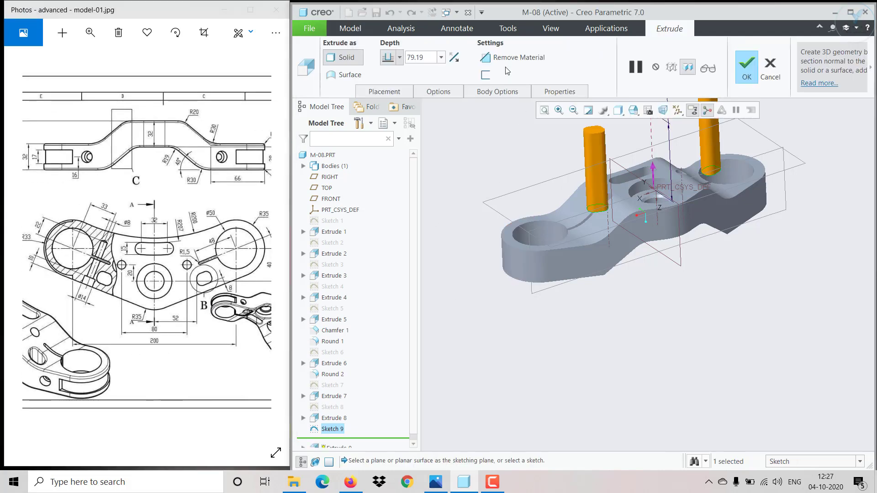
left_click(486, 58)
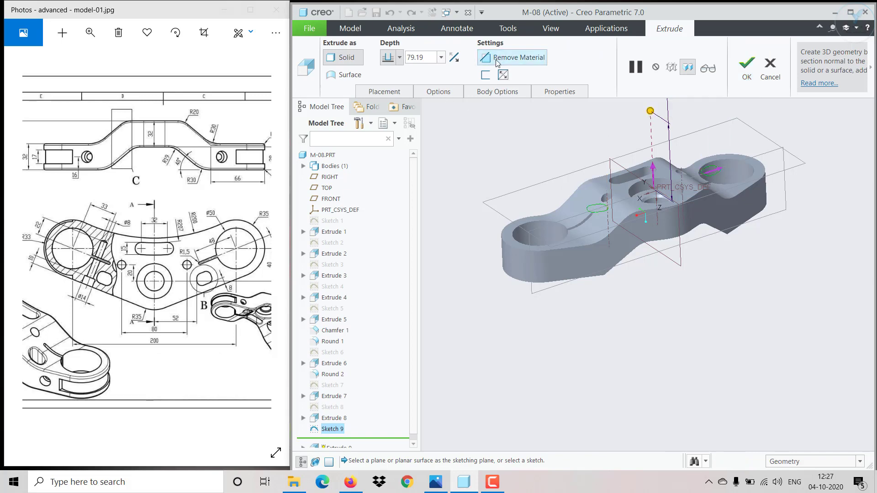
left_click(400, 58)
left_click(388, 123)
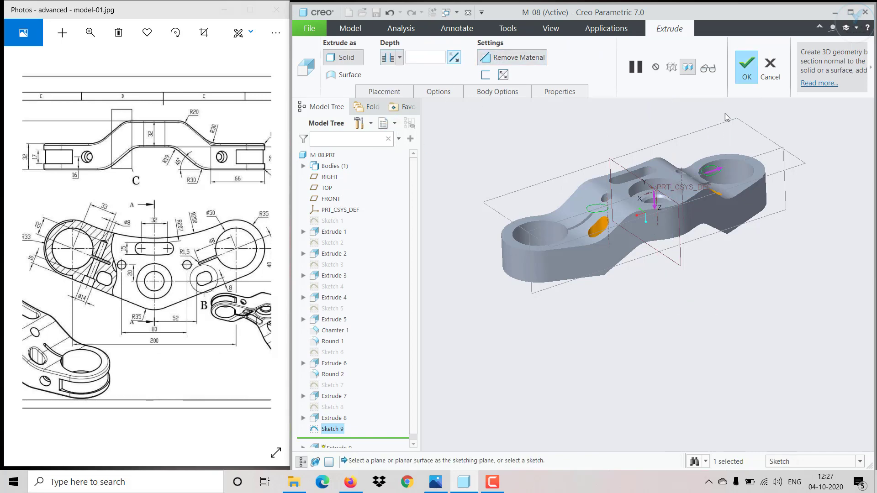
left_click(745, 73)
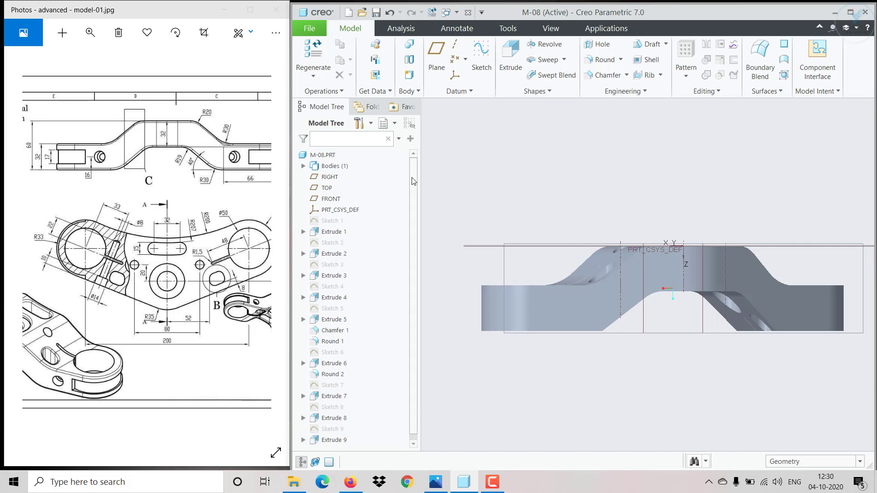
- Create a datum plane midway between the upper and lower flat faces of the bracket's clamp end
left_click(436, 53)
middle_click_drag(485, 234, 496, 290)
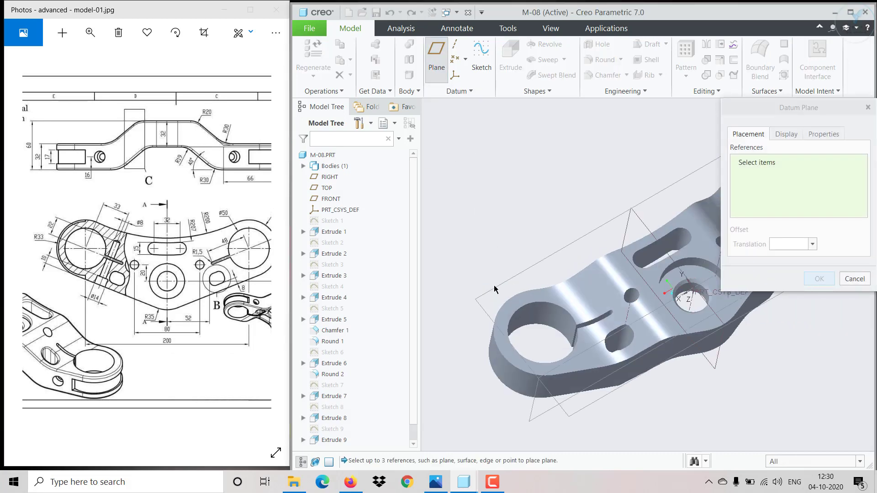
left_click(505, 326)
middle_click_drag(504, 326, 491, 201)
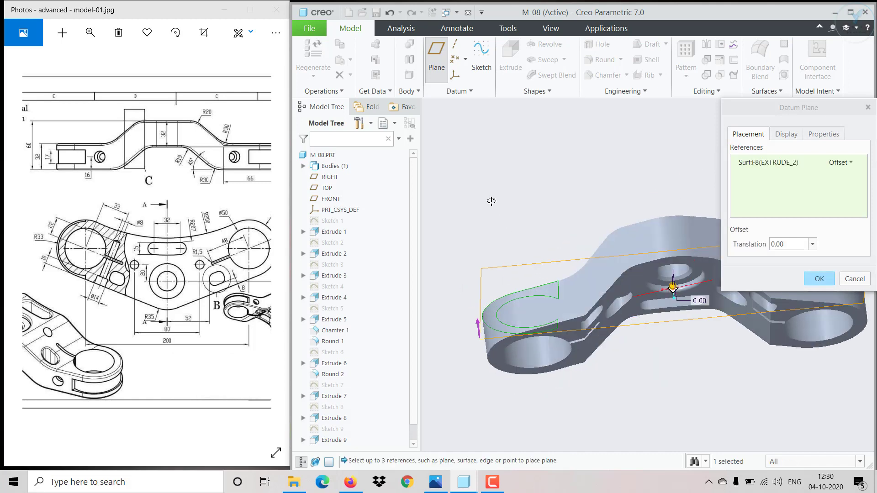
left_click(498, 362, "ctrl")
middle_click_drag(503, 341, 516, 285)
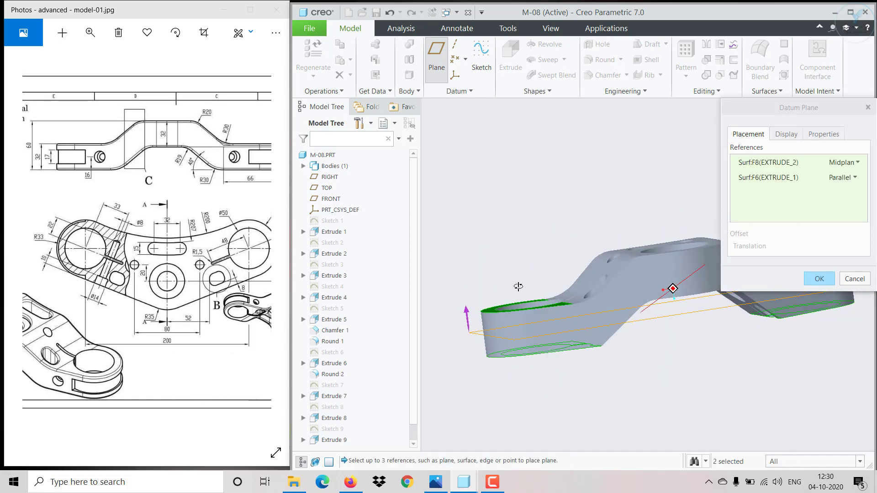
left_click(820, 279)
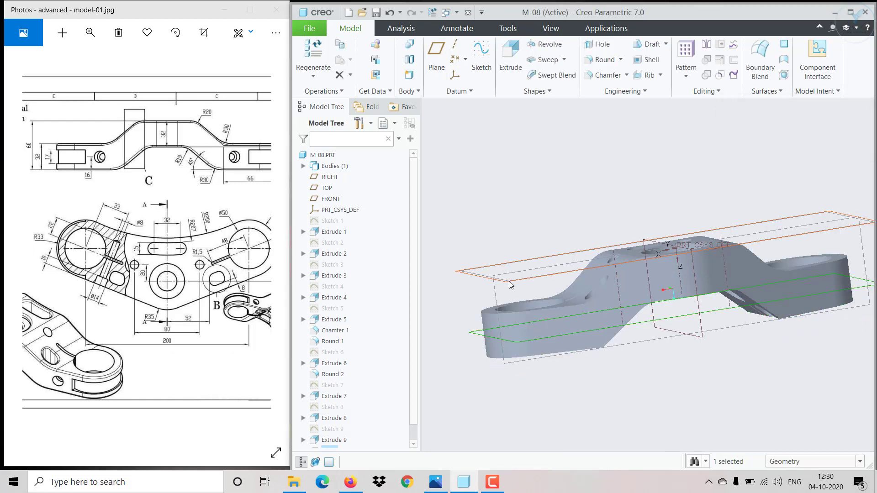
- Start a sketch on the new mid-plane and set the model display to Shading With Edges
left_click(478, 72)
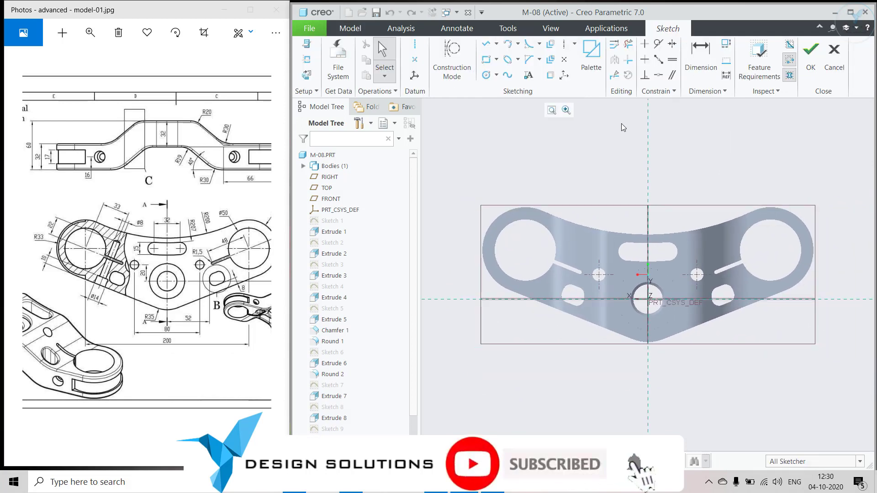
left_click(615, 114)
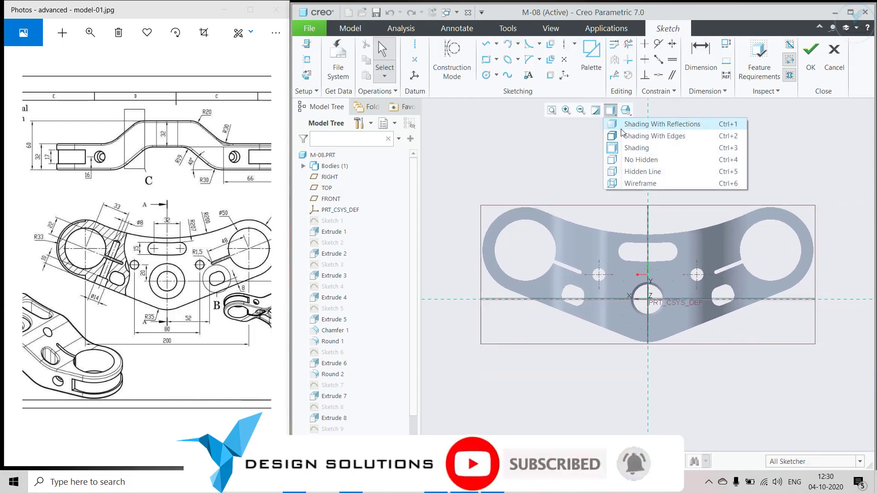
left_click(621, 135)
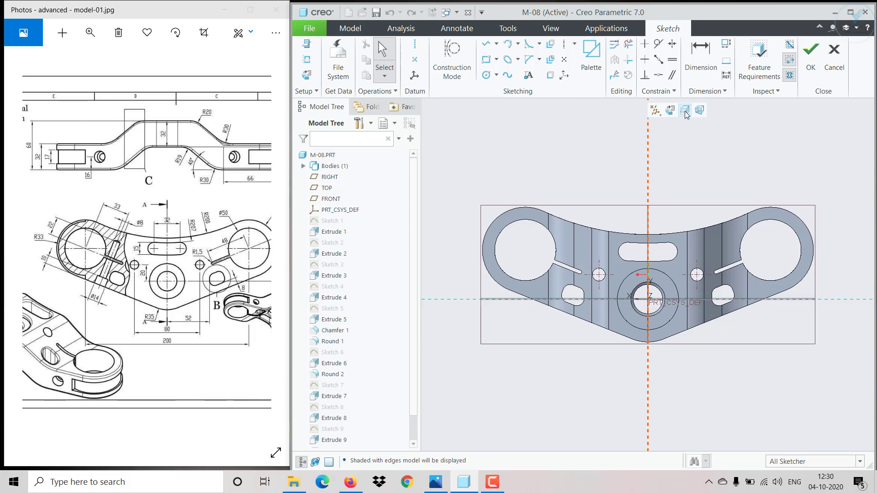
- Clip the model display at the sketch plane and draw a slanted centerline crossing the slot of the left clamp end
left_click(684, 111)
scroll(593, 297, "up", 2)
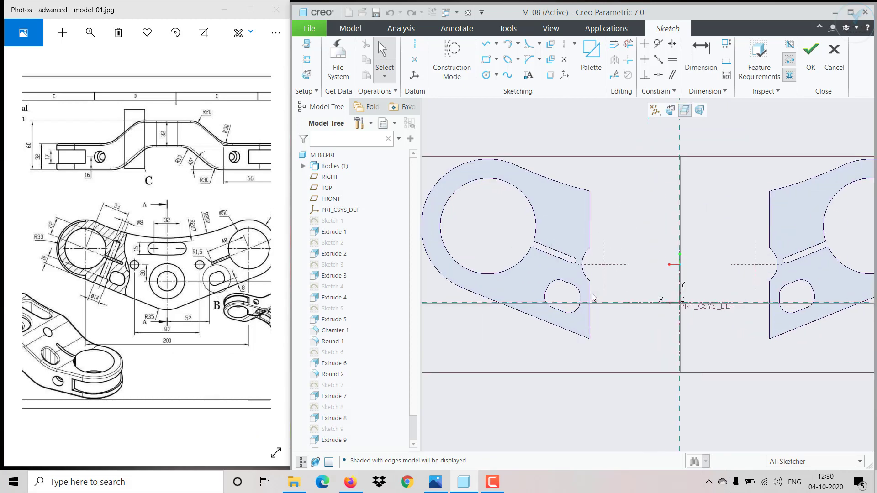
scroll(562, 247, "up", 2)
scroll(562, 247, "down", 2)
scroll(535, 239, "up", 2)
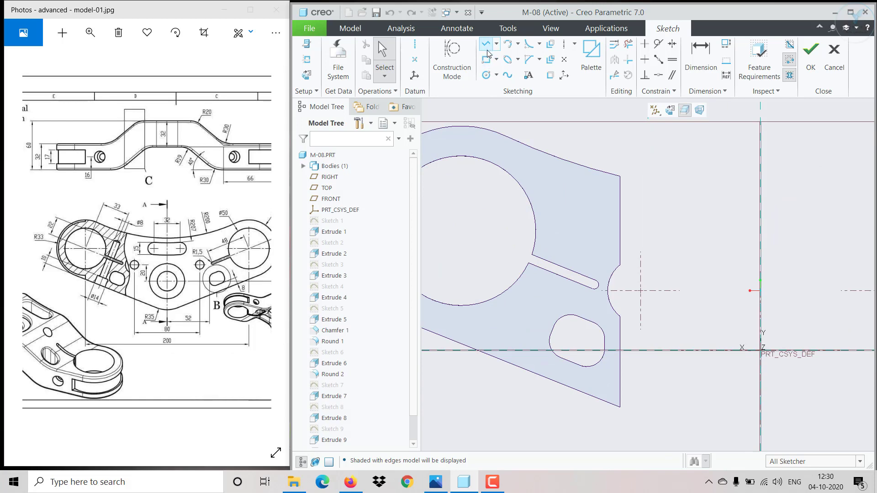
left_click(415, 43)
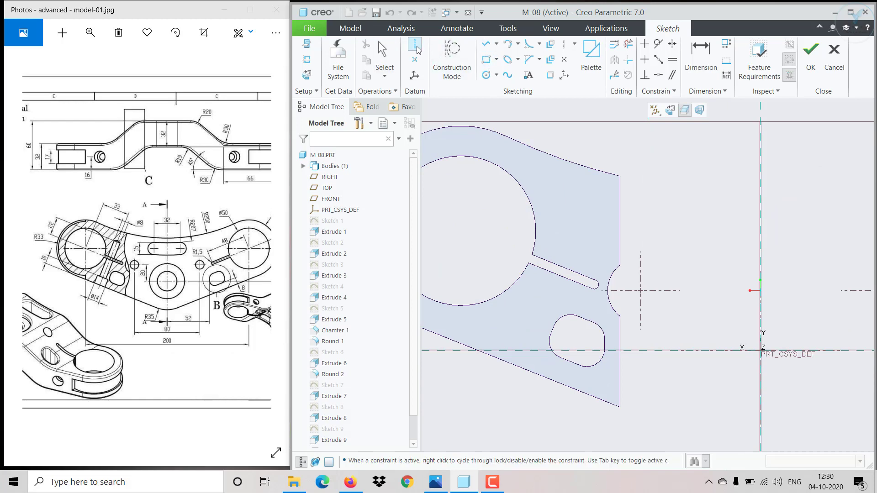
left_click(535, 299)
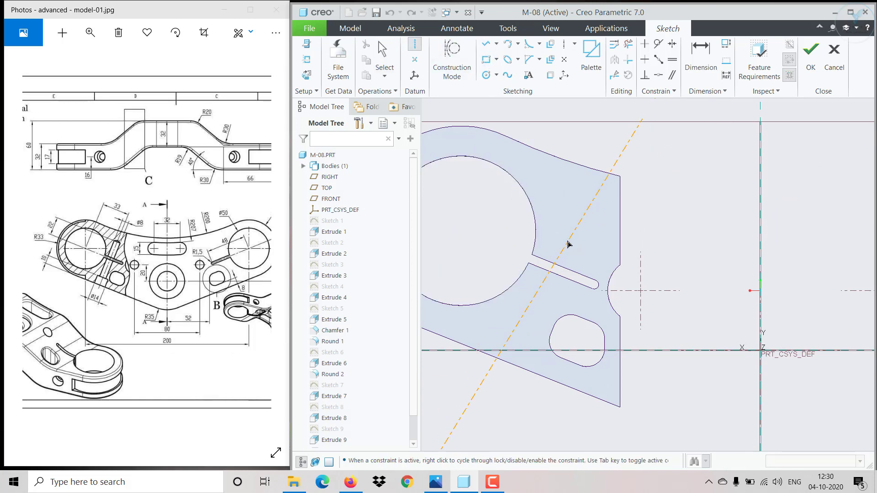
left_click(572, 213)
middle_click(571, 213)
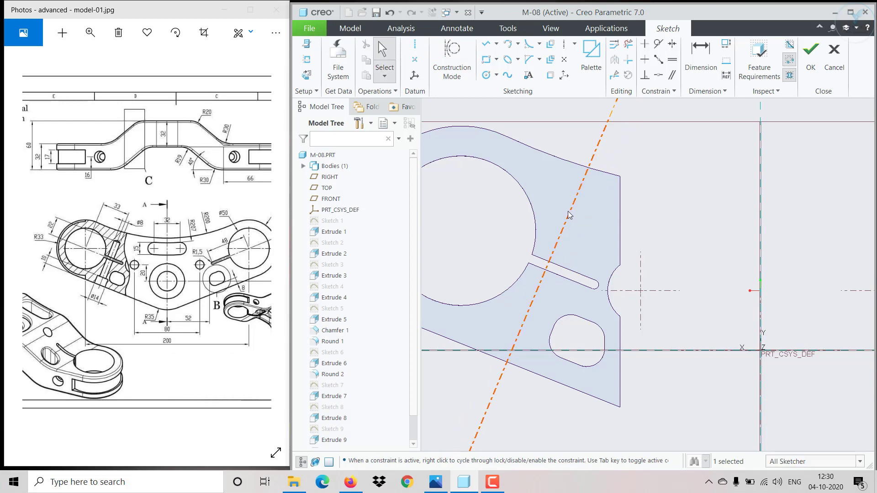
- Sketch a closed stepped half-profile with a pointed tip along the centerline, starting from the clamp's lower slanted edge, with the wide part at that edge
left_click(486, 44)
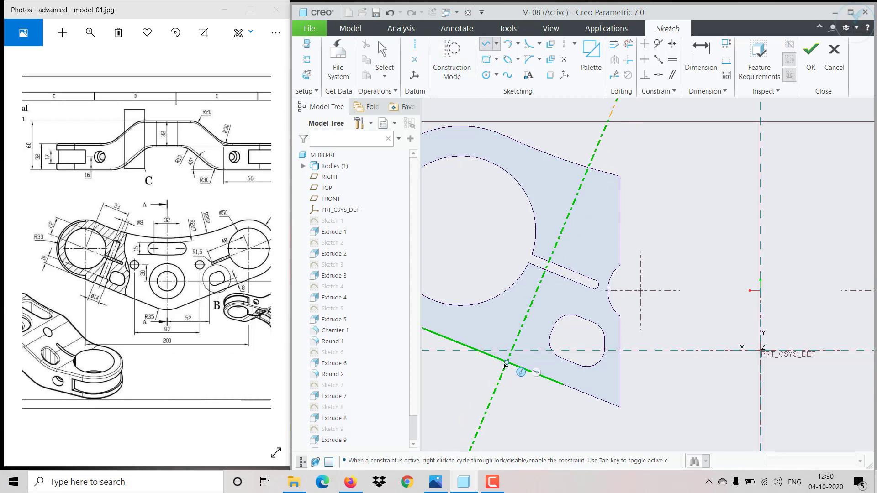
left_click(507, 361)
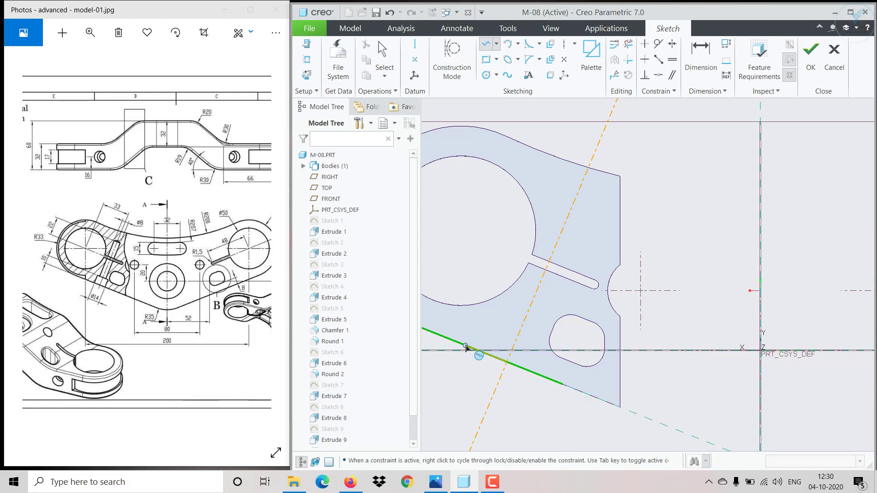
left_click(464, 345)
left_click(475, 323)
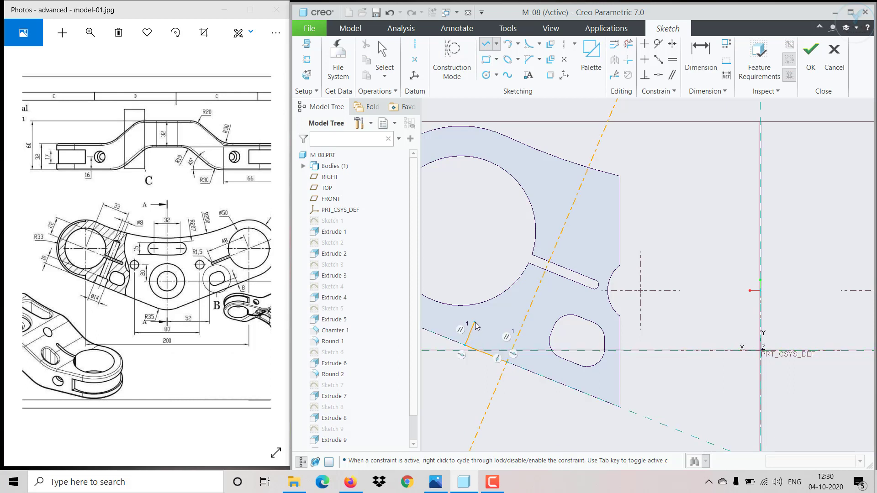
left_click(504, 335)
middle_click(511, 336)
left_click(504, 335)
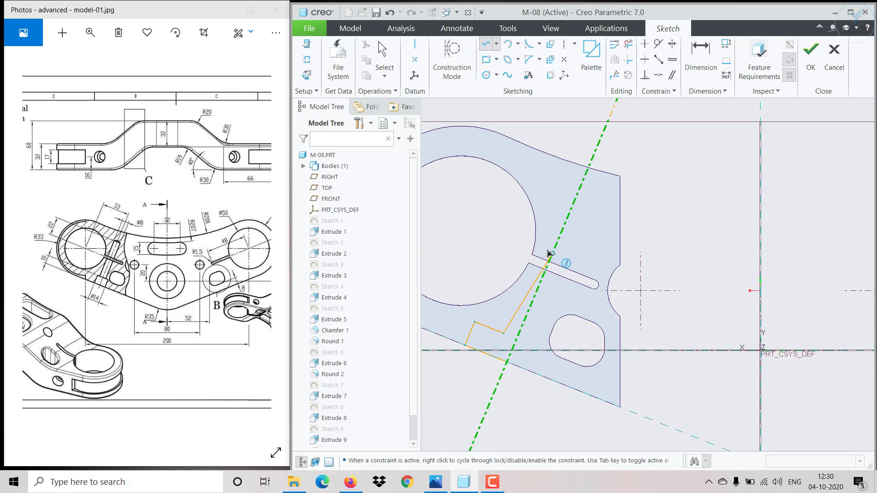
left_click(554, 211)
left_click(574, 202)
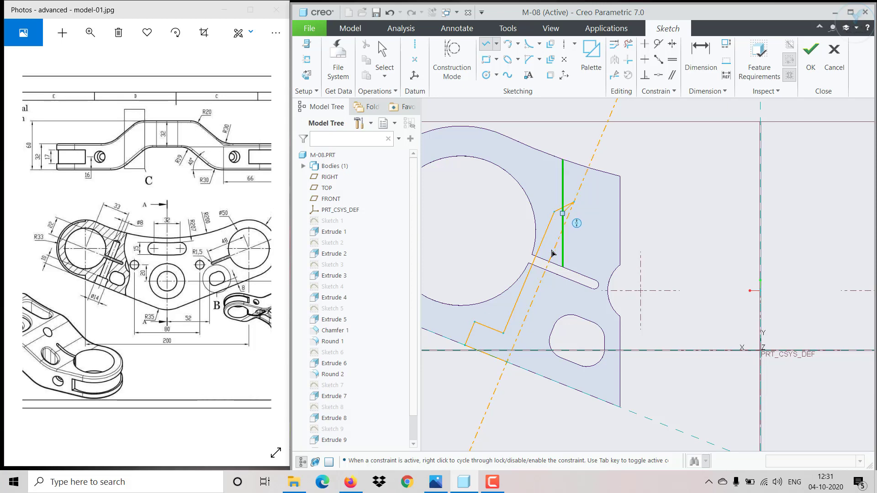
left_click(507, 362)
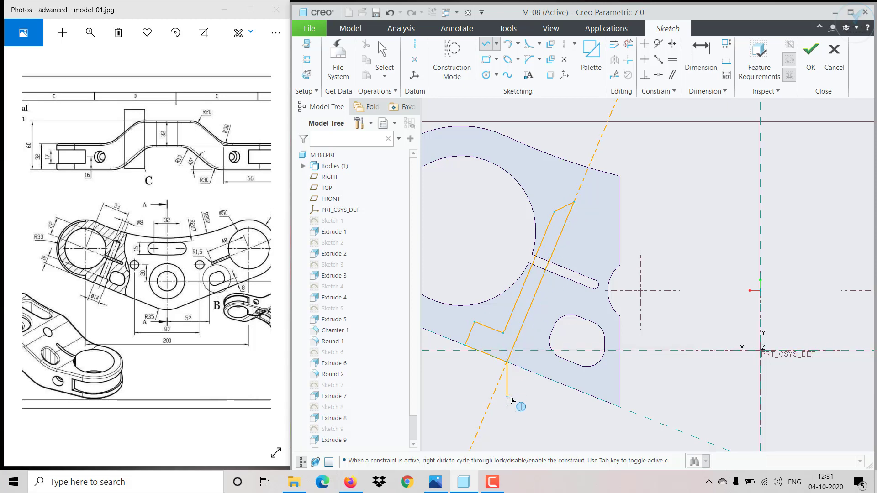
middle_click(566, 356)
scroll(566, 356, "down", 2)
scroll(566, 356, "up", 2)
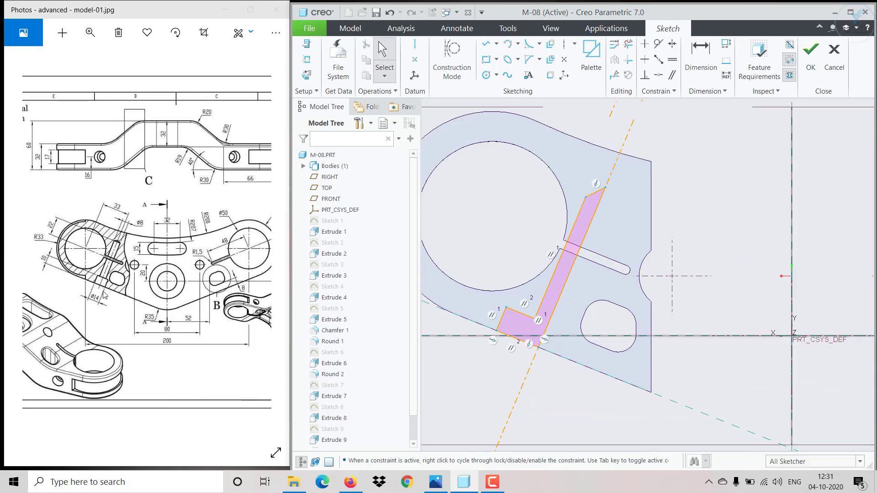
- Dimension the wide part's outer line from the slanted centerline and set the distance to 7
scroll(503, 367, "up", 2)
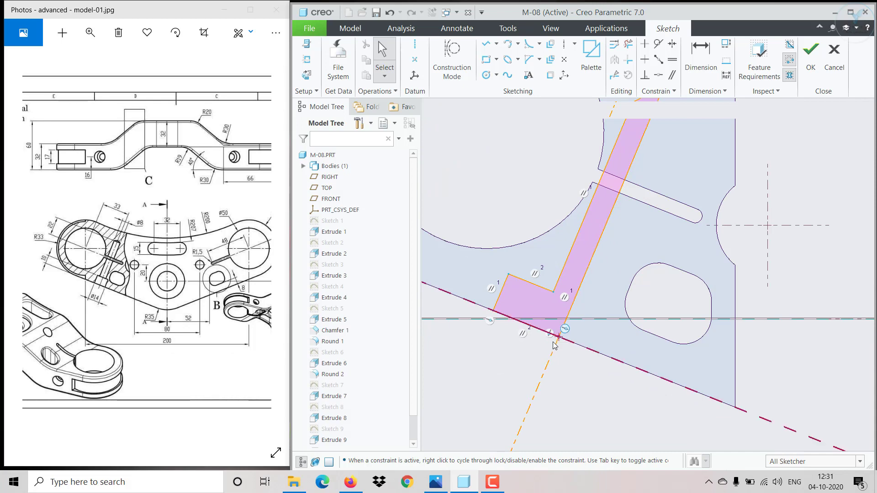
left_click(549, 361)
left_click(500, 293)
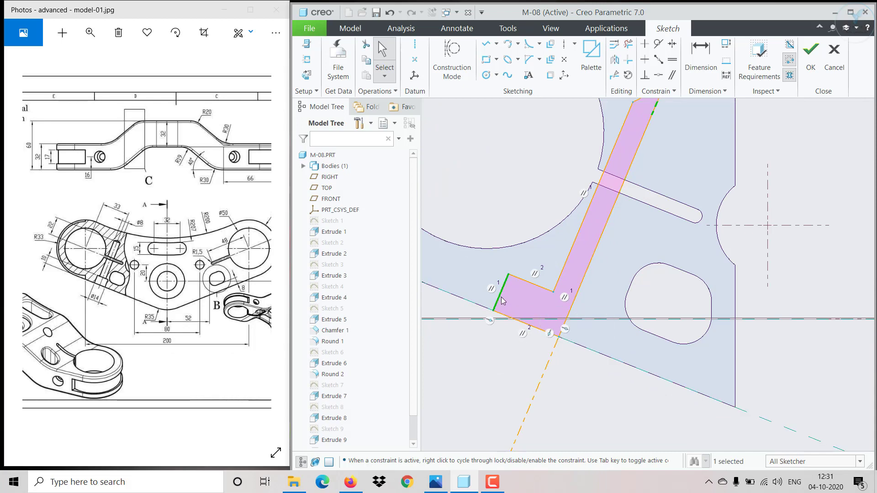
key("d")
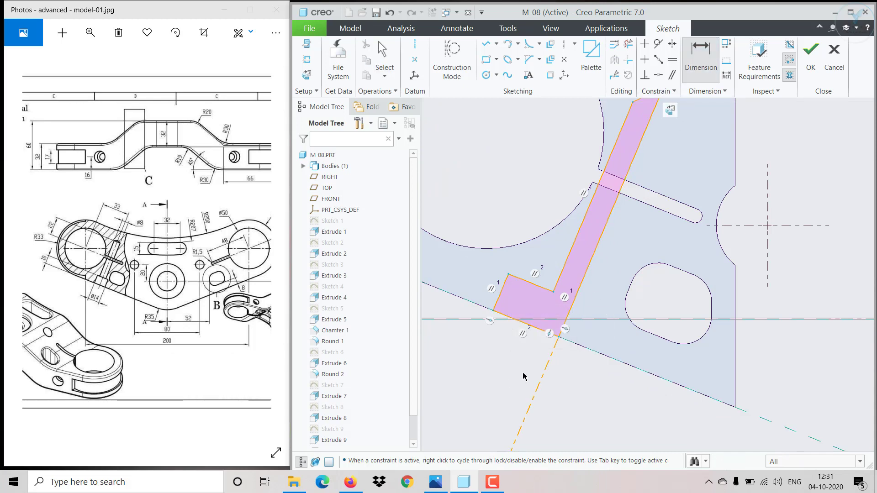
left_click(547, 362)
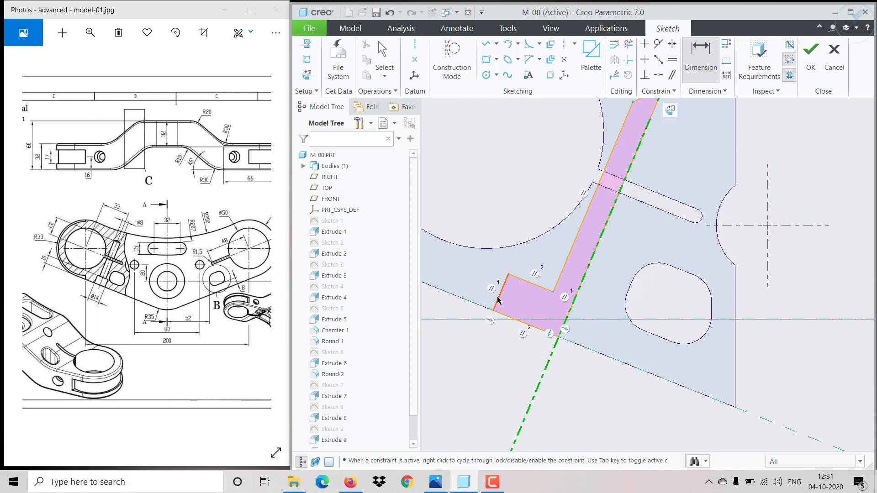
left_click(498, 300)
middle_click(510, 379)
type("7")
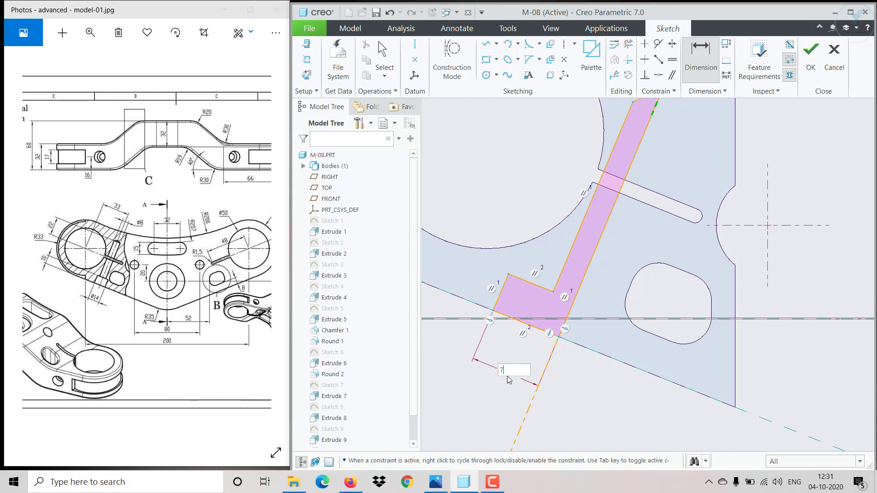
key("Return")
- Dimension the narrow part's outer line from the slanted centerline and set the distance to 4
scroll(564, 332, "down", 1)
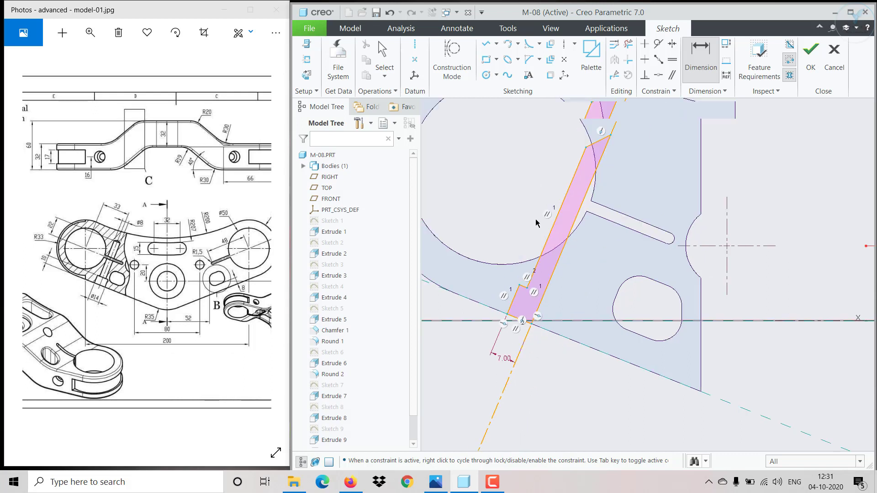
left_click(545, 242)
left_click(560, 255)
middle_click(572, 264)
key("Return")
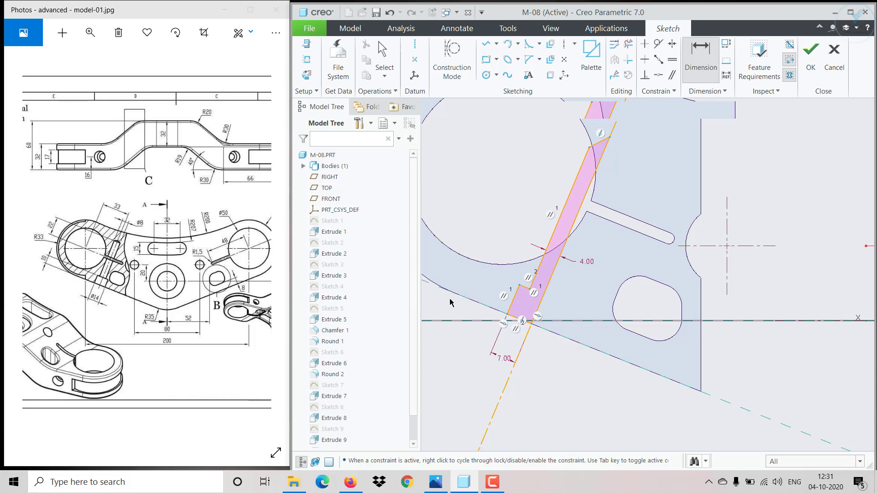
- Dimension the length of the wide part's outer line and set its depth from the clamp's lower edge to 10
scroll(477, 306, "up", 3)
left_click(540, 297)
middle_click(513, 285)
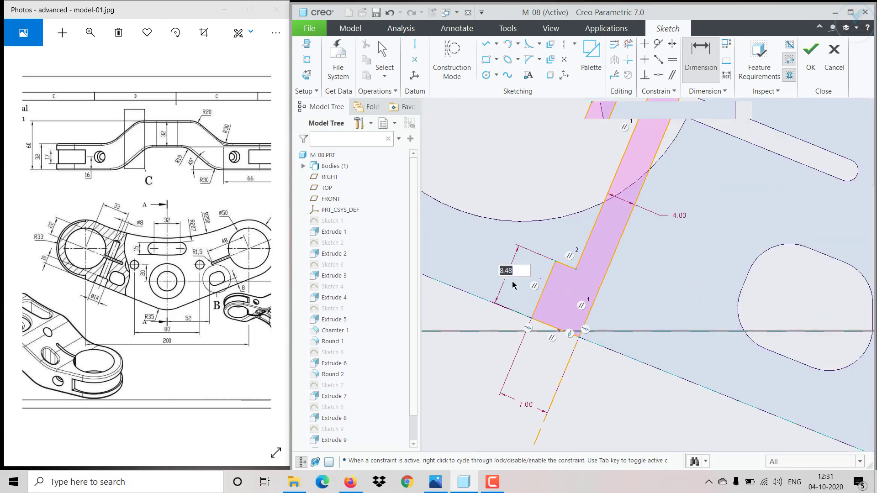
type("10")
key("Return")
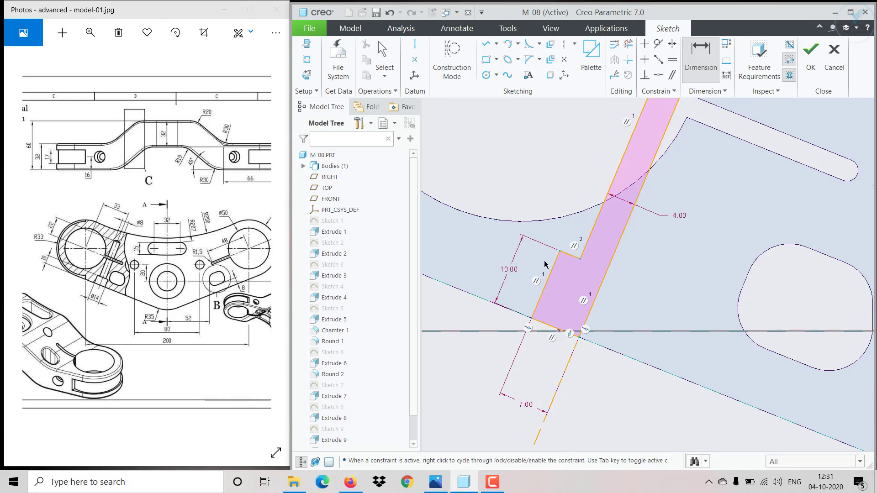
scroll(544, 264, "down", 5)
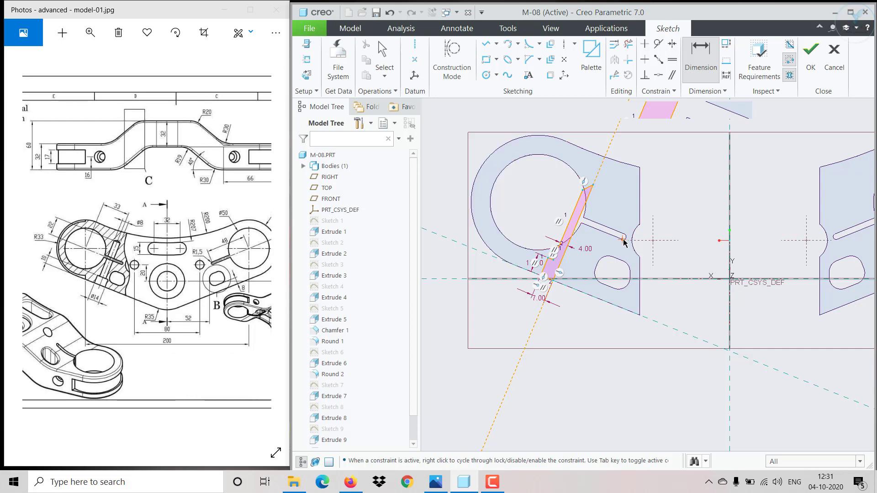
scroll(624, 242, "up", 3)
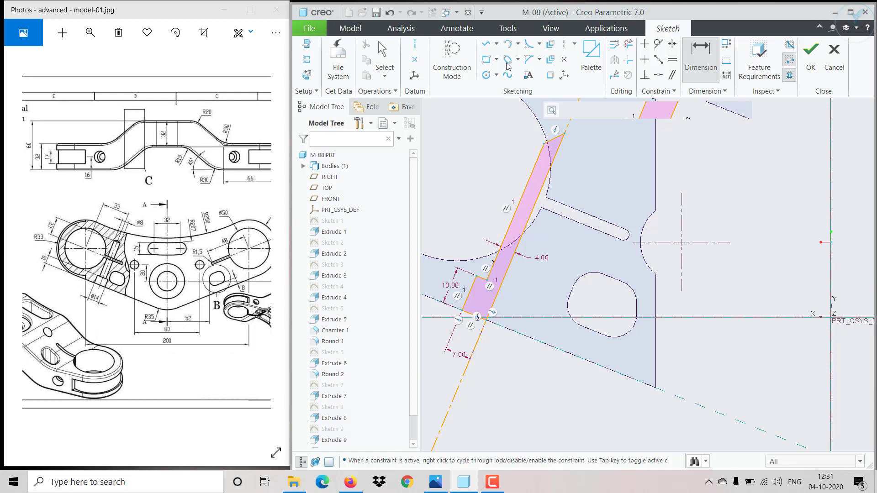
left_click(415, 44)
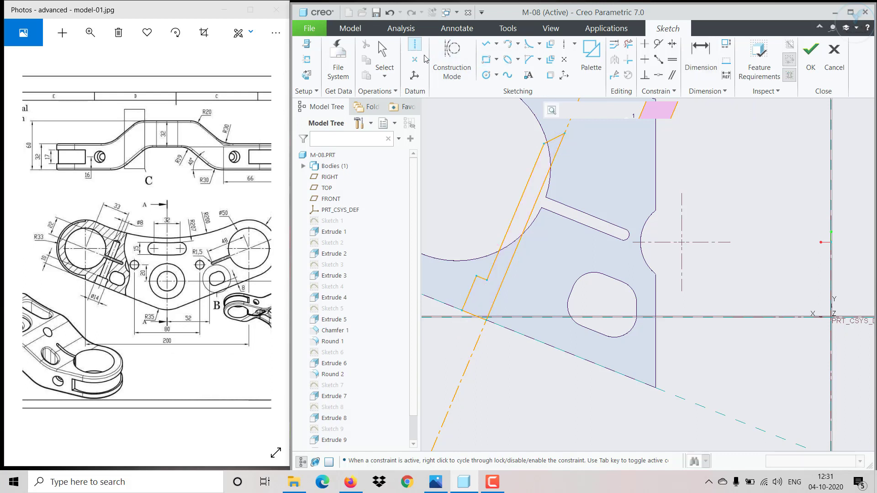
left_click(625, 235)
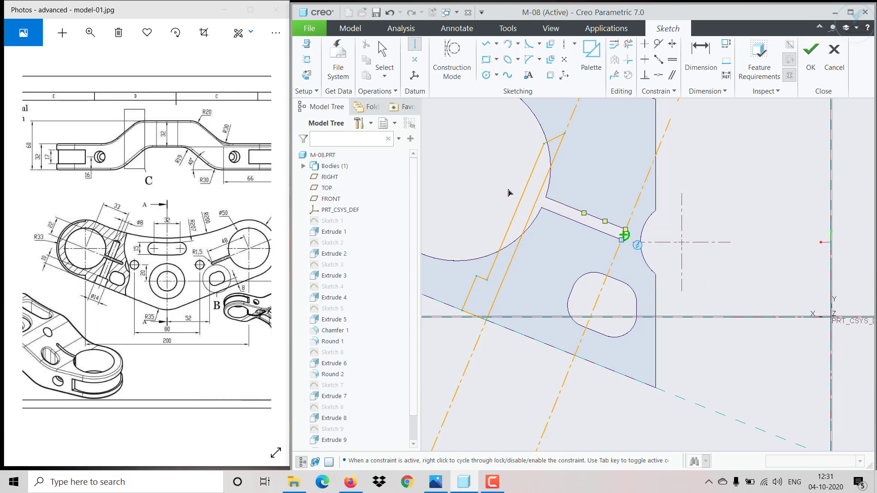
middle_click(476, 194)
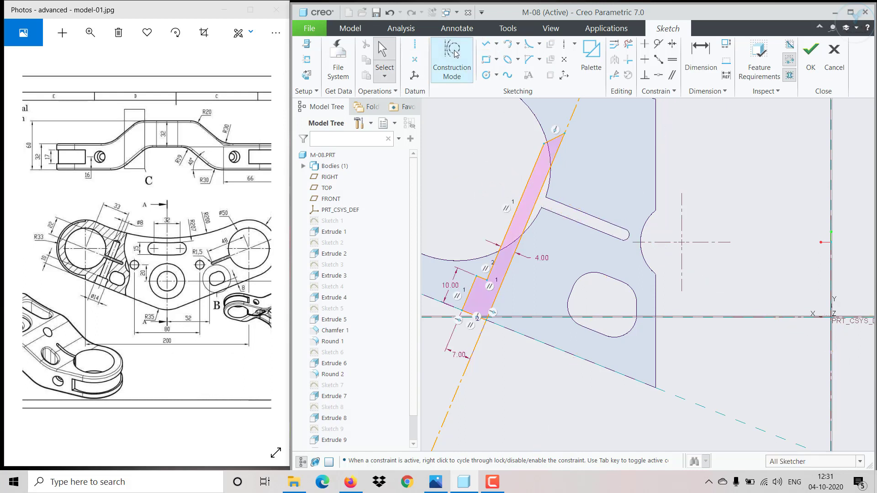
- Draw a construction line from the center of the slot's rounded end along the slot's middle, extending past the stepped profile
left_click(485, 43)
scroll(627, 235, "down", 2)
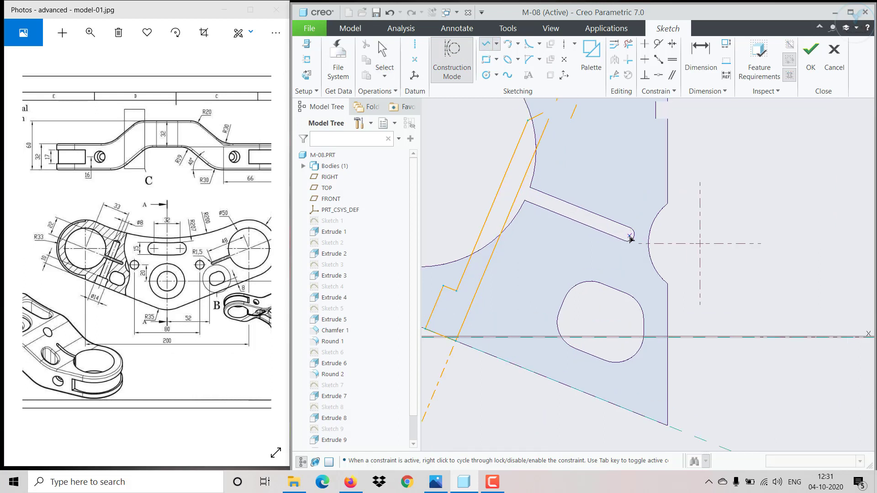
left_click(627, 235)
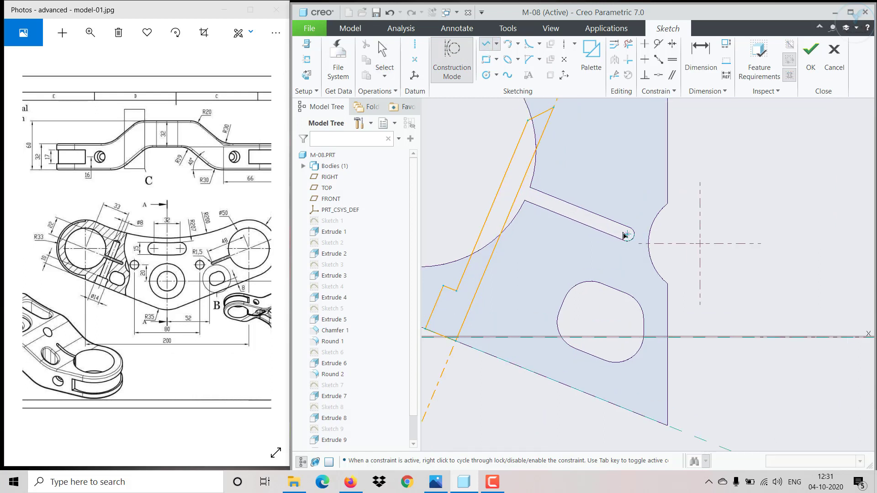
left_click(479, 172)
middle_click(480, 171)
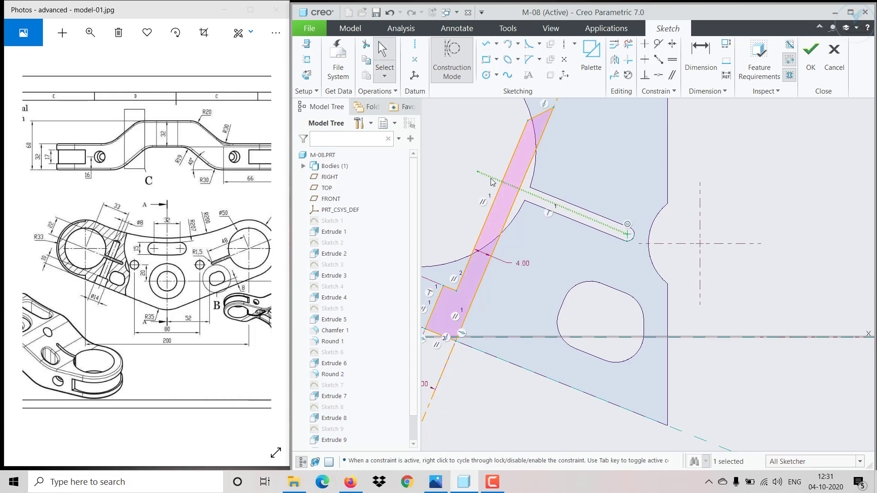
- Dimension from the slot's construction line to the upper end of the narrow part's outer line and set it to 22
left_click(701, 59)
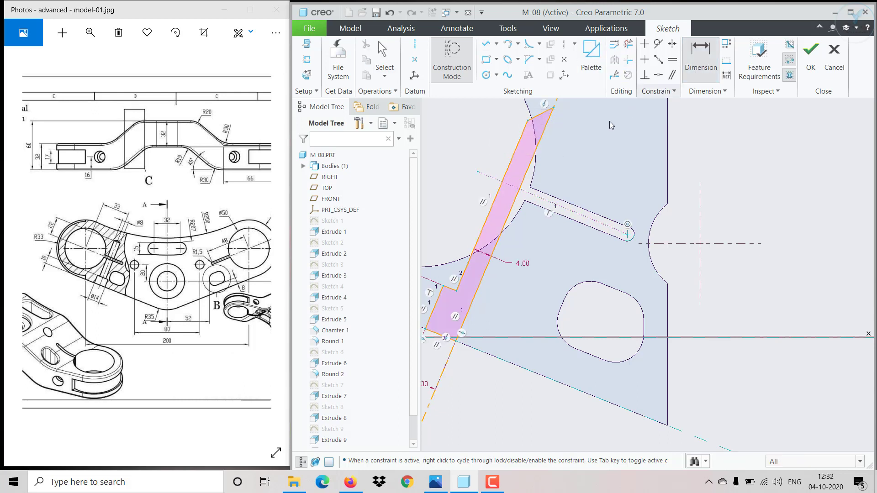
middle_click(504, 157)
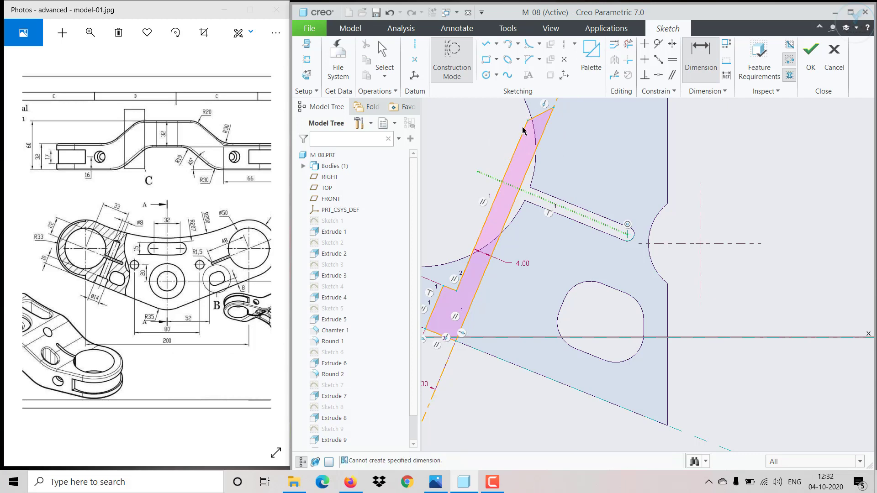
middle_click(504, 143)
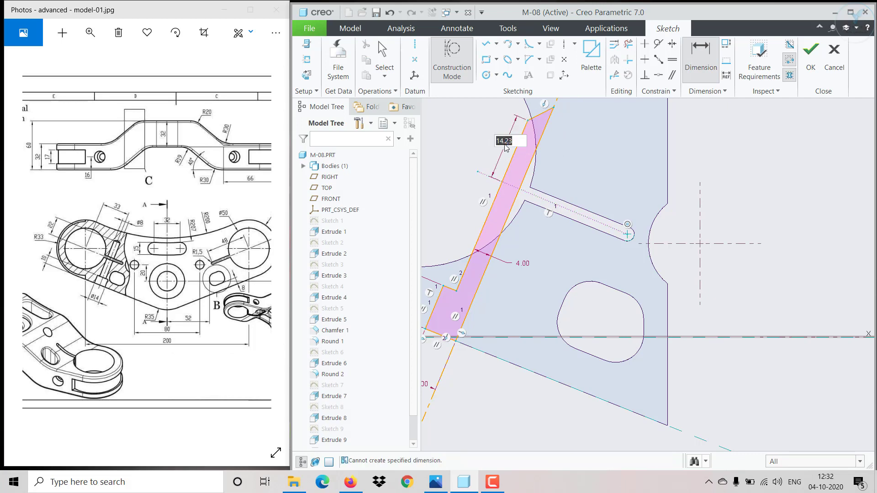
type("22")
key("Return")
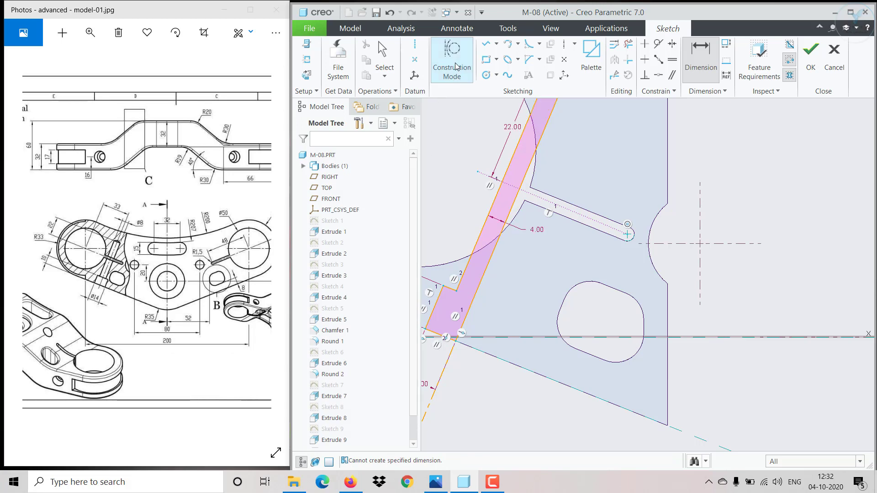
scroll(480, 114, "up", 3)
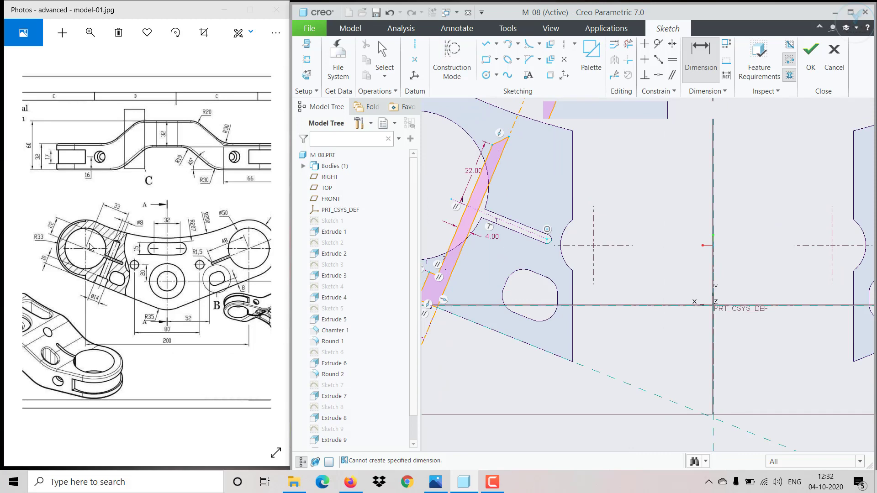
scroll(529, 180, "up", 2)
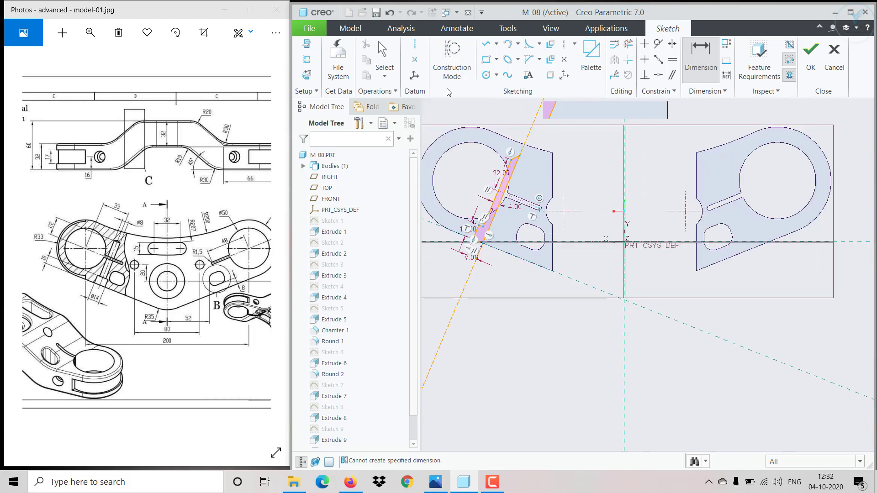
scroll(495, 178, "up", 2)
scroll(457, 163, "down", 2)
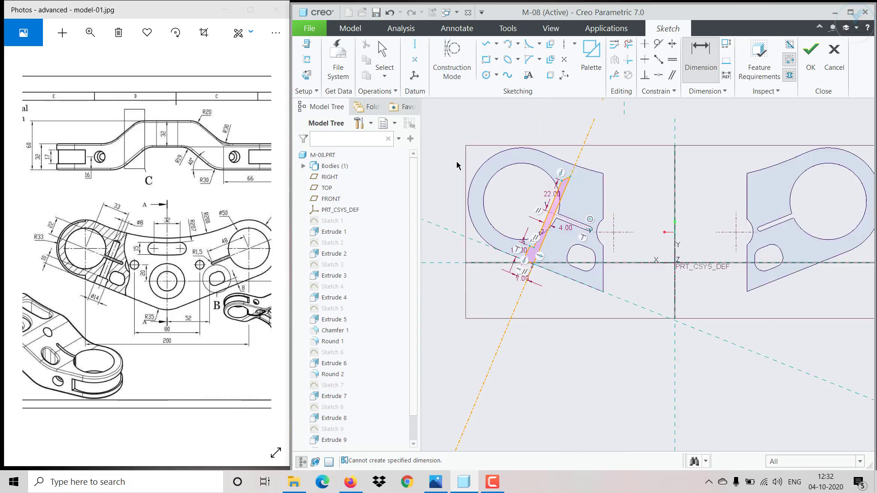
scroll(529, 249, "down", 2)
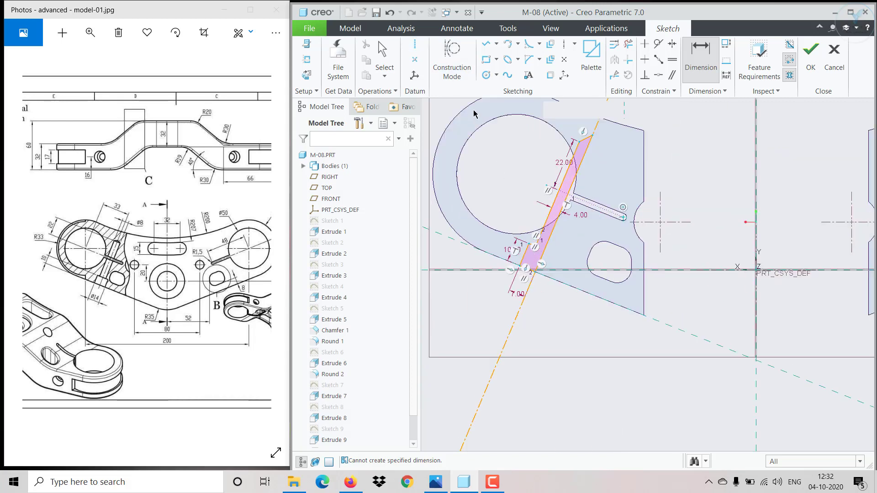
left_click(415, 44)
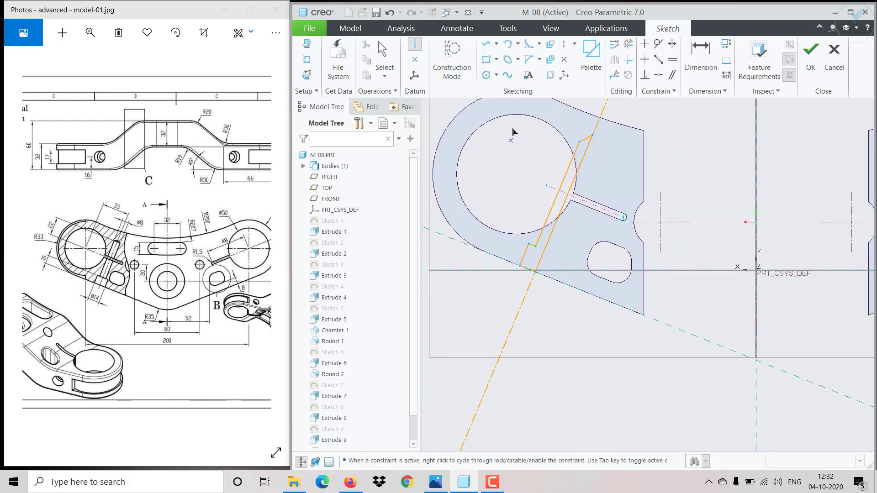
left_click(548, 189)
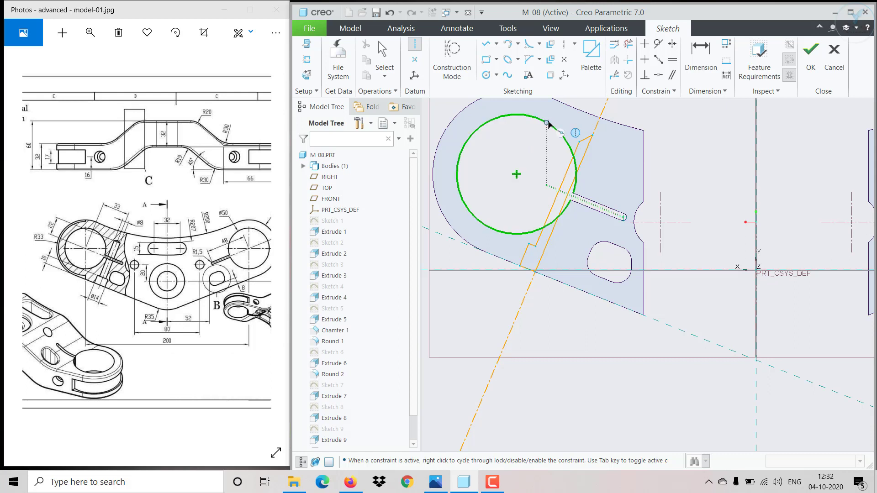
left_click(520, 173)
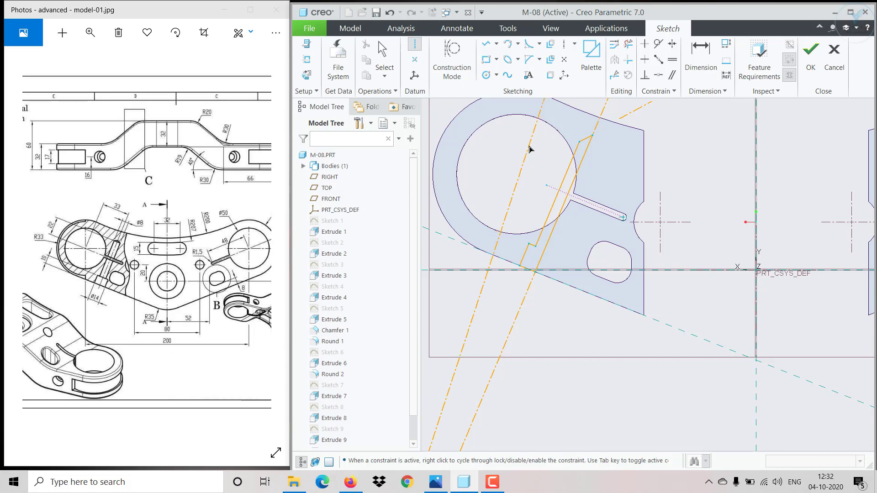
middle_click(533, 161)
scroll(532, 194, "down", 1)
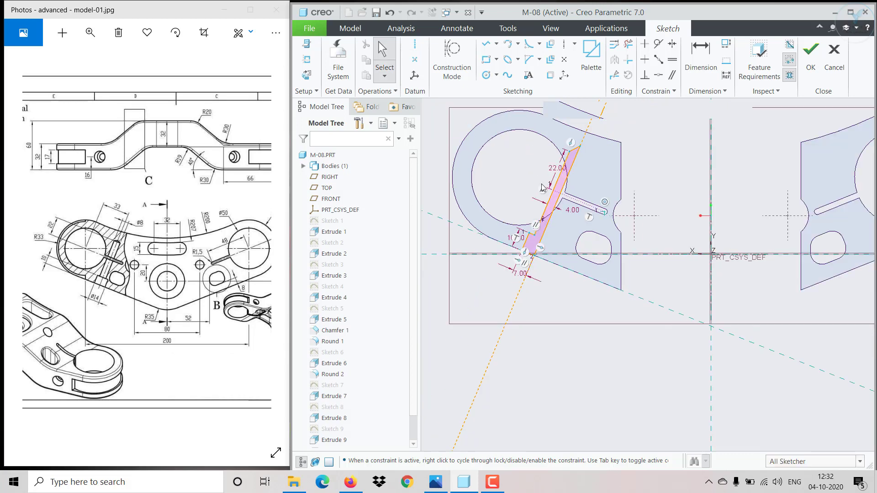
scroll(532, 190, "up", 2)
scroll(544, 195, "down", 2)
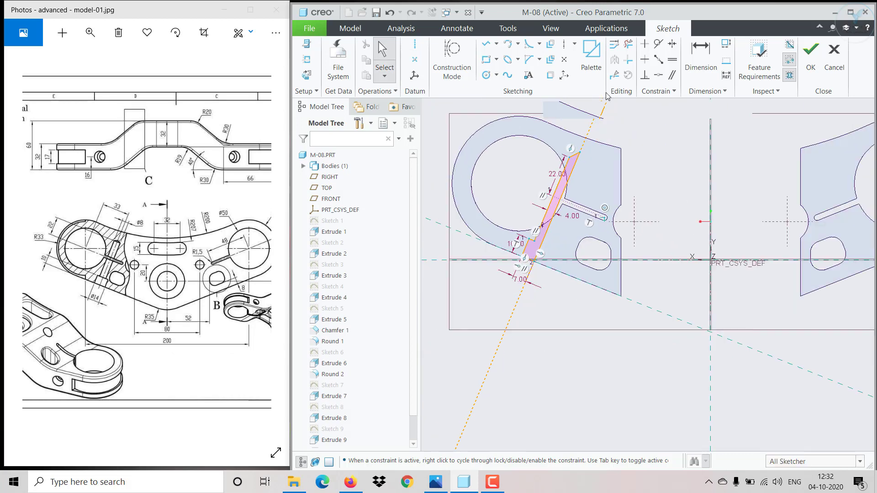
- Pick the left clamp bore's circle with the Coincident constraint, bringing the bore and its center into the sketch as references
left_click(658, 75)
left_click(542, 147)
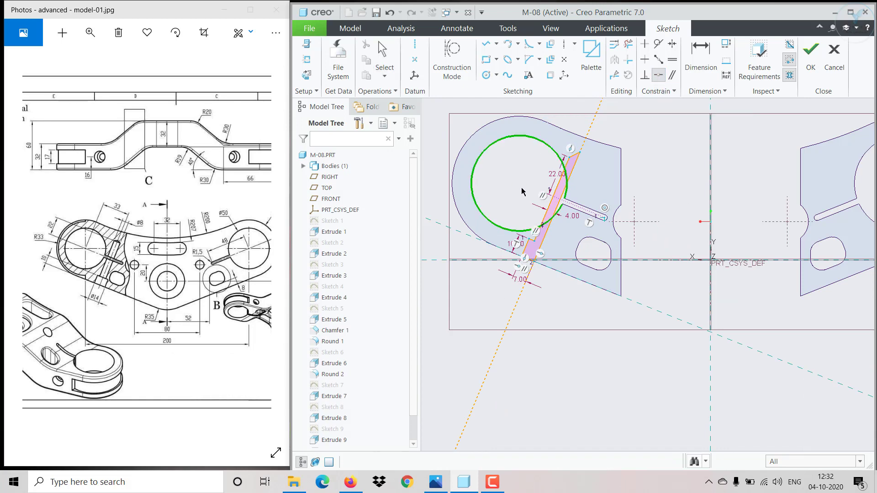
scroll(523, 191, "up", 2)
left_click(564, 199)
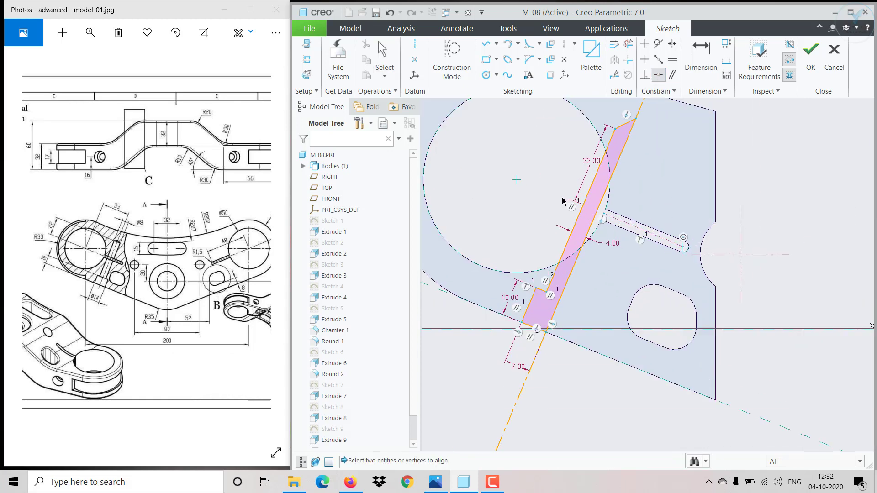
scroll(605, 216, "up", 3)
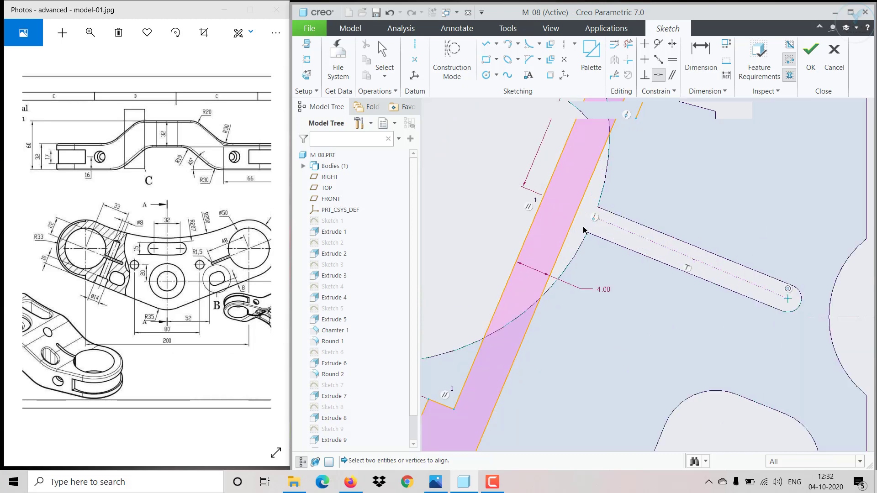
scroll(605, 227, "down", 3)
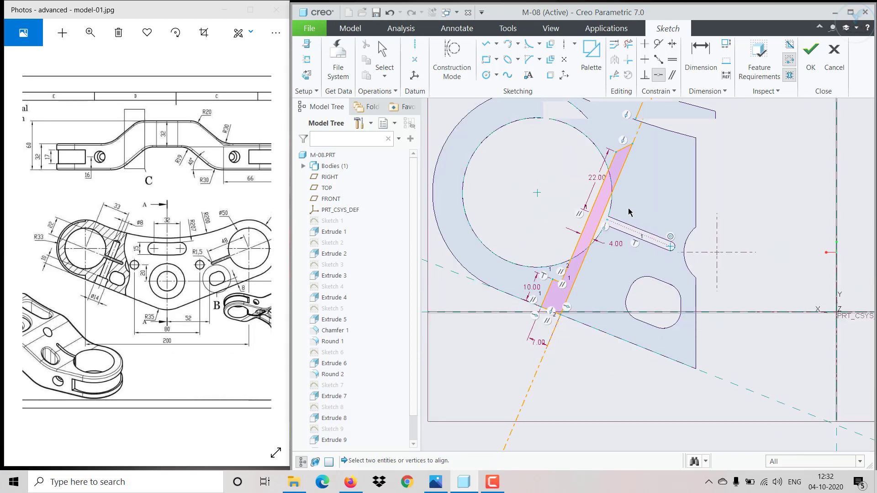
scroll(644, 160, "down", 2)
- Dimension from the left clamp bore's center to the slanted centerline and set the distance to 33
left_click(701, 55)
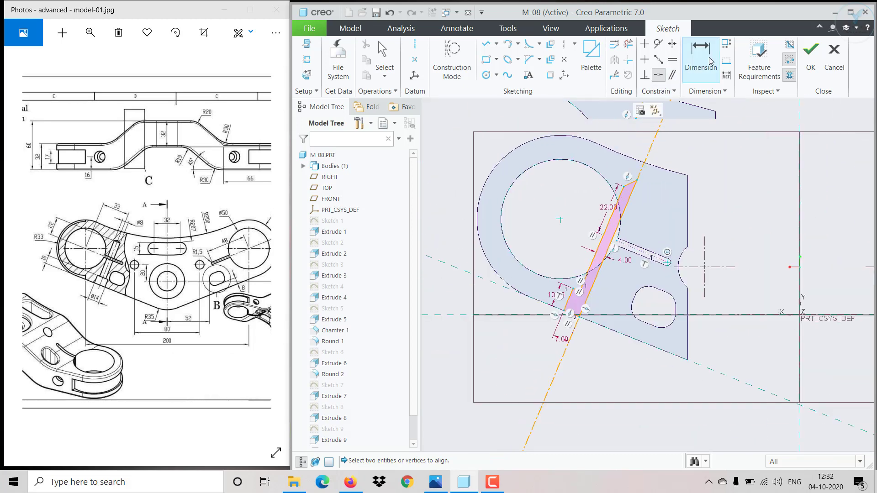
left_click(644, 165)
middle_click(618, 131)
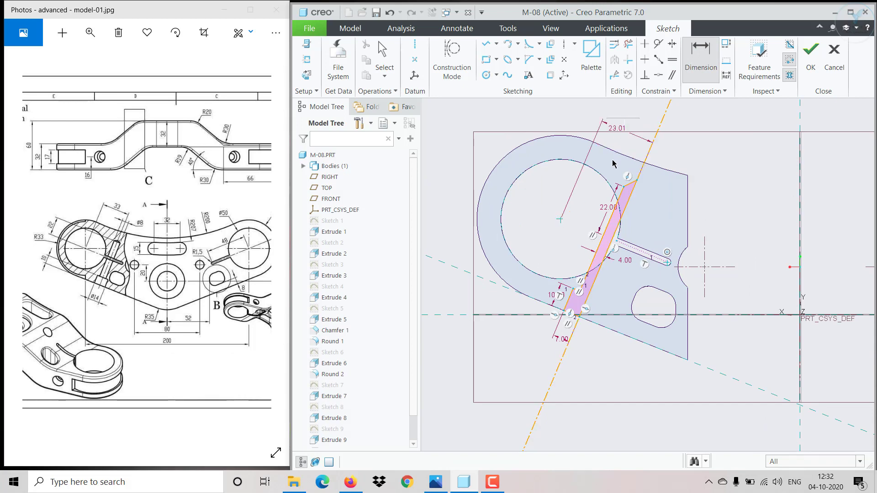
type("33")
key("Return")
scroll(633, 257, "down", 1)
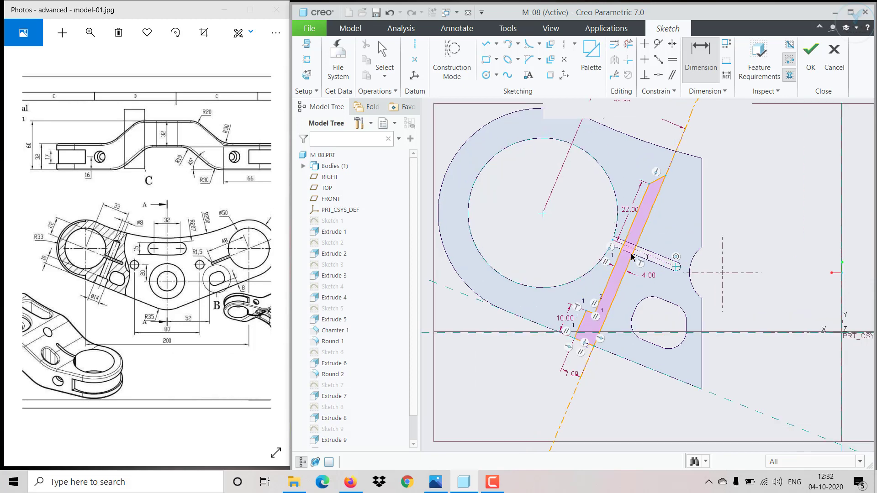
middle_click(619, 373)
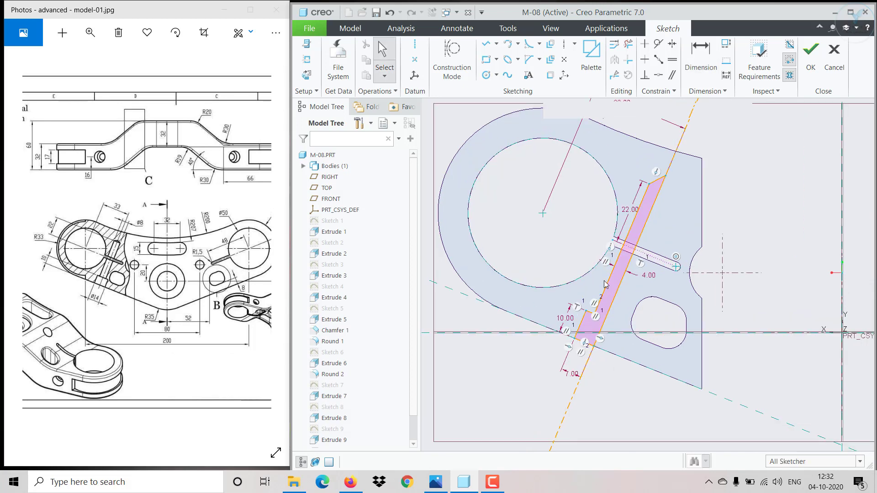
- Constrain the profile's long line on the slanted centerline perpendicular to the clamp slot's lower edge
mouse_move(606, 290)
left_mouse_down()
mouse_move(623, 264)
mouse_move(589, 286)
mouse_move(601, 302)
mouse_move(612, 300)
mouse_move(594, 306)
mouse_move(615, 260)
left_mouse_up()
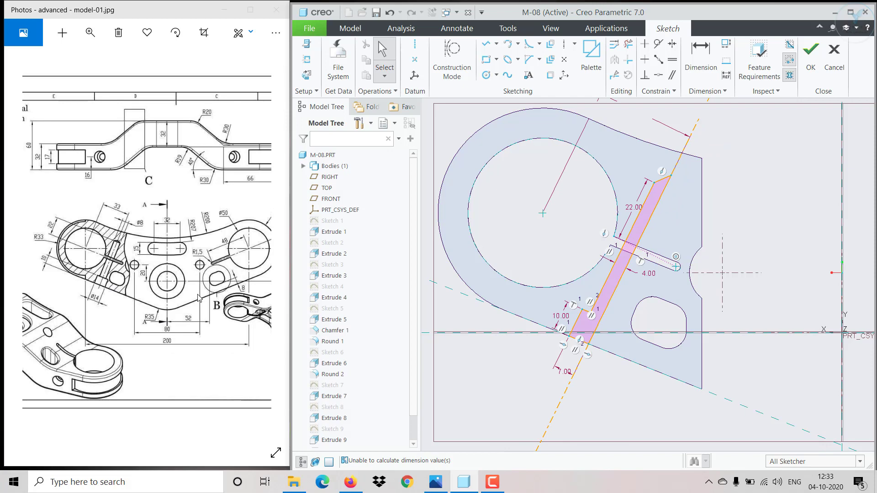
mouse_move(199, 297)
left_mouse_down()
mouse_move(170, 303)
mouse_move(186, 295)
left_mouse_up()
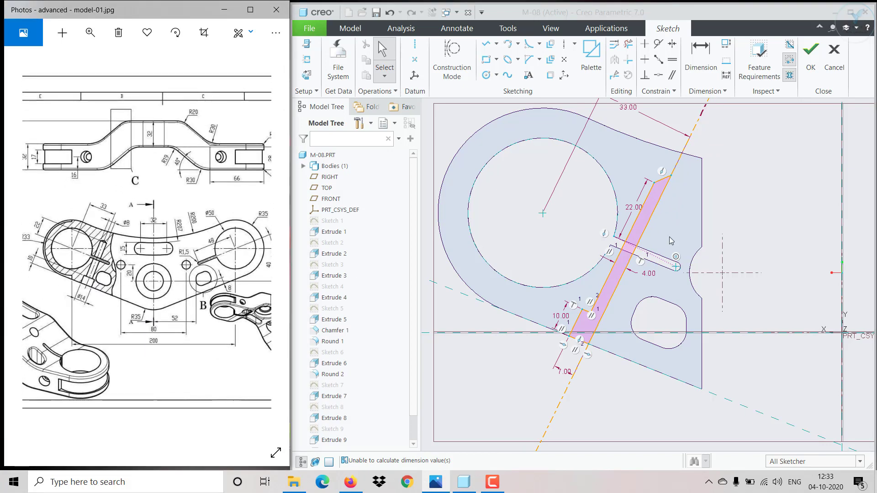
scroll(671, 241, "up", 3)
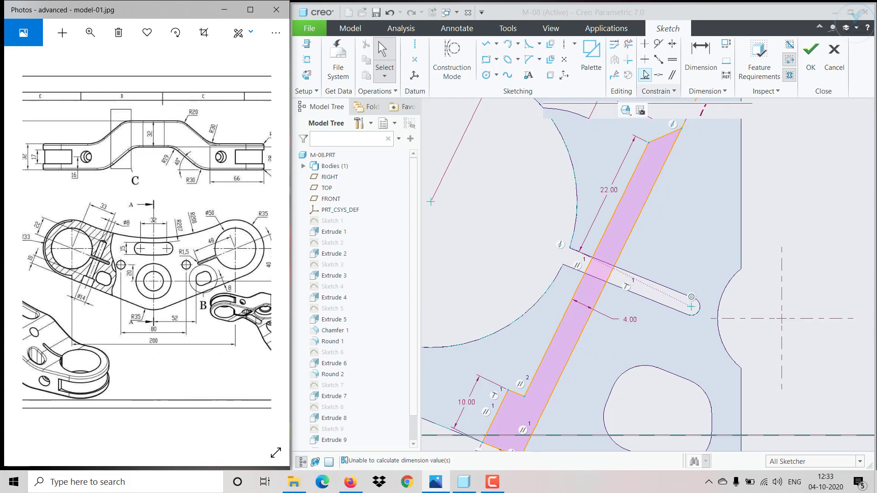
left_click(593, 57)
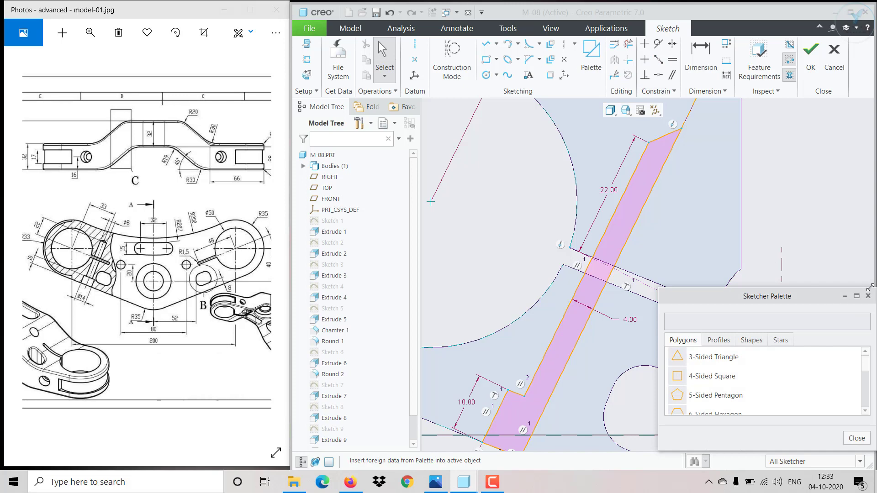
left_click(868, 296)
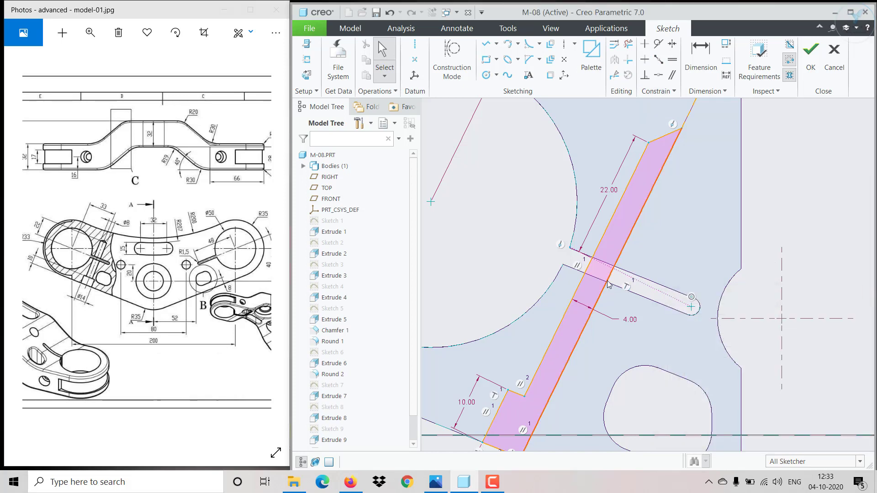
left_click(644, 75)
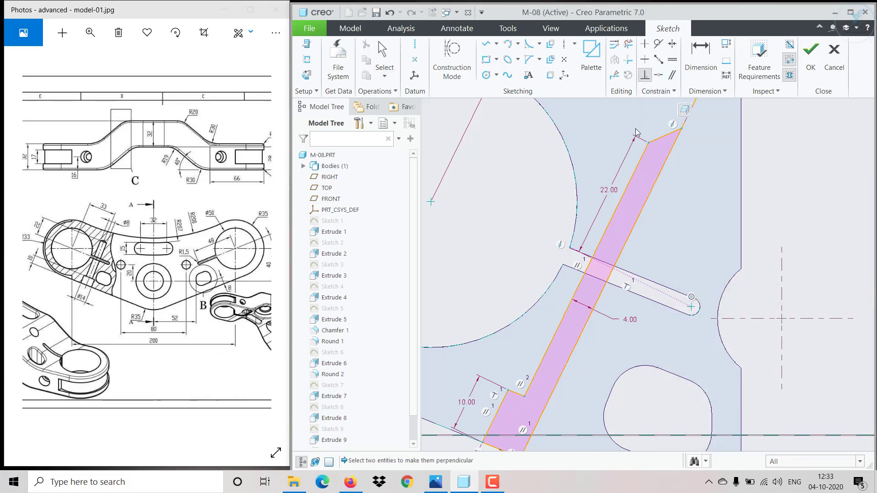
left_click(614, 287)
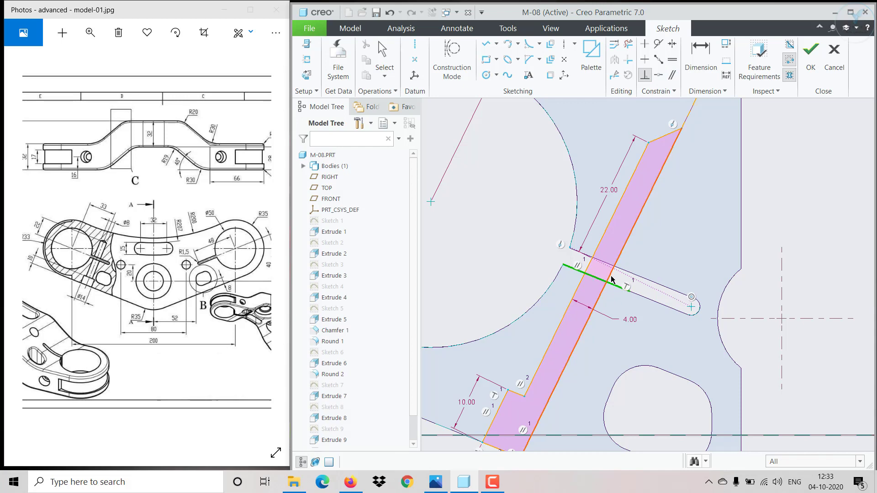
left_click(611, 279)
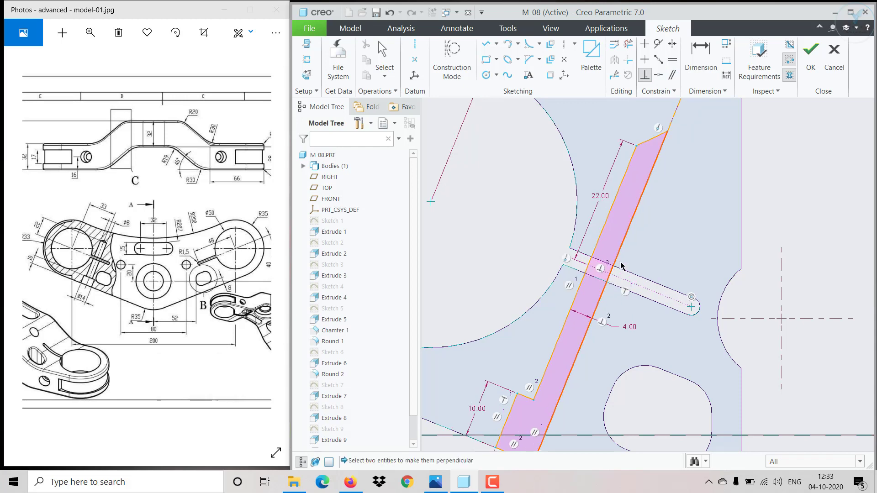
middle_click(689, 273)
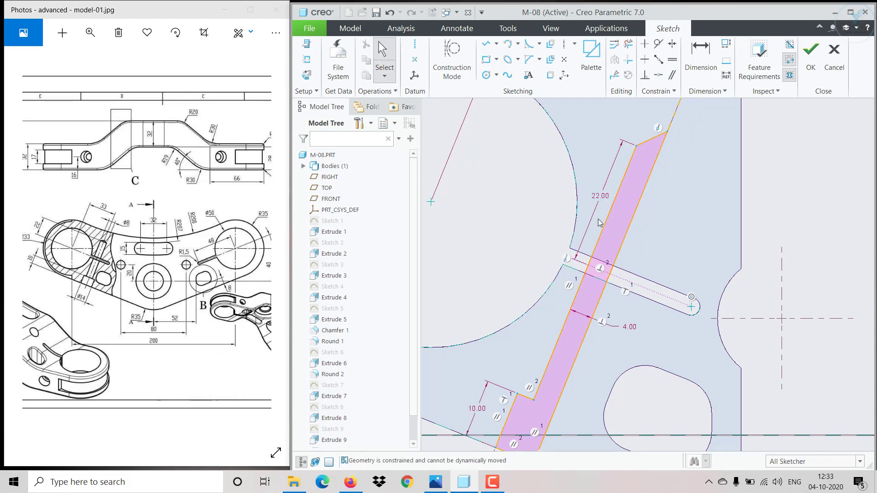
- Dimension the angle between the profile's slanted upper end line and its line on the centerline, and set it to 60
scroll(619, 212, "down", 3)
scroll(620, 218, "up", 2)
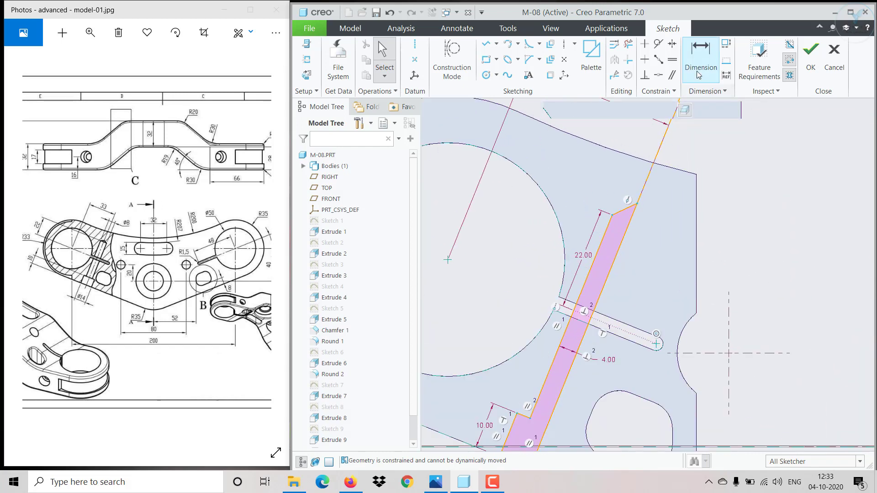
left_click(700, 55)
scroll(640, 192, "up", 2)
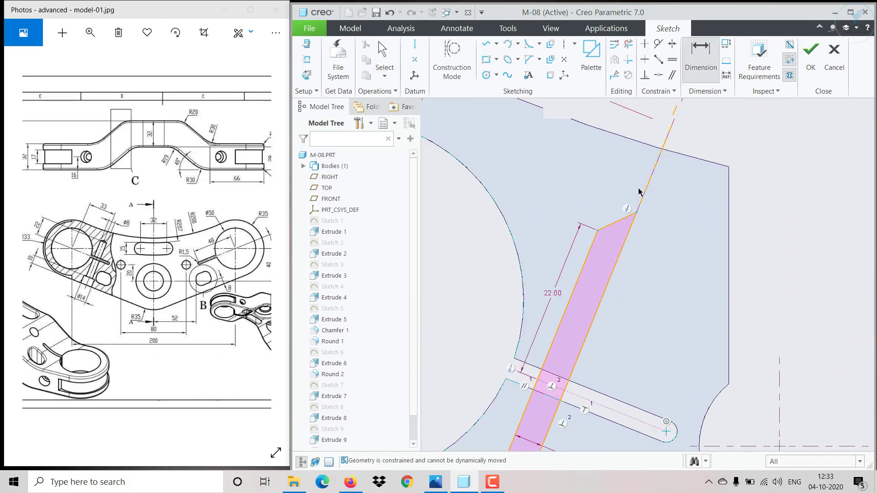
middle_click(614, 231)
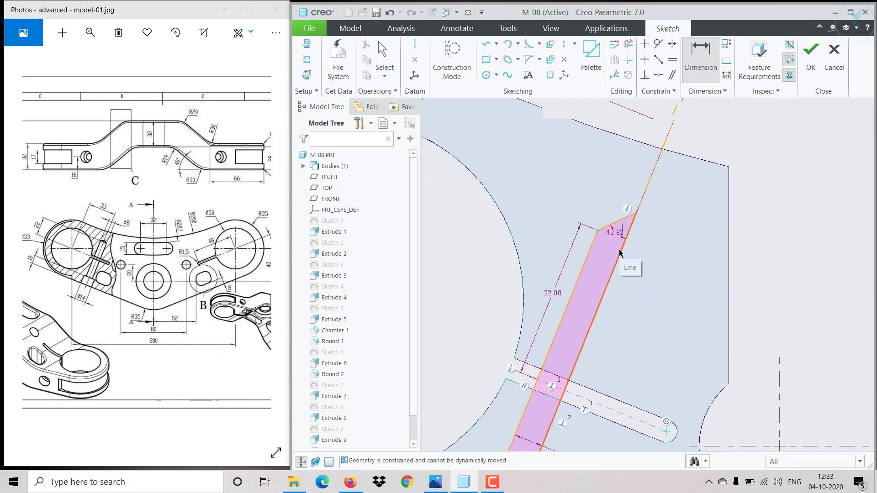
type("60")
key("Return")
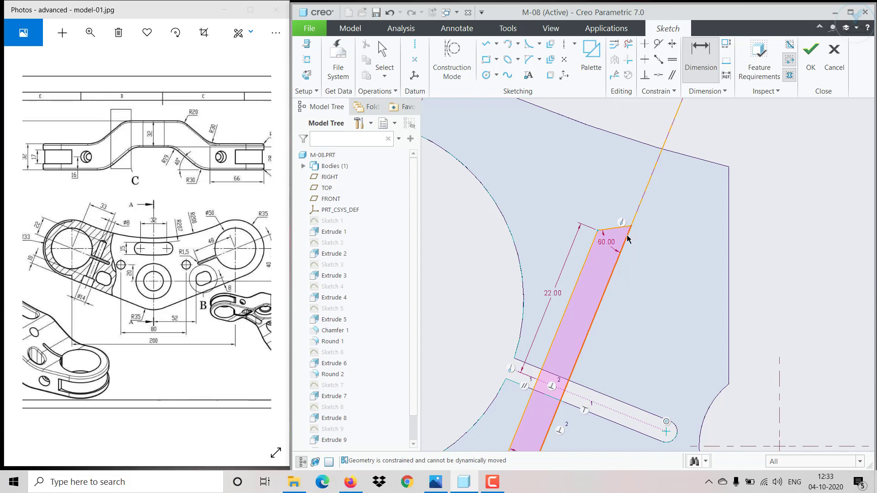
scroll(629, 237, "up", 2)
middle_click(636, 223)
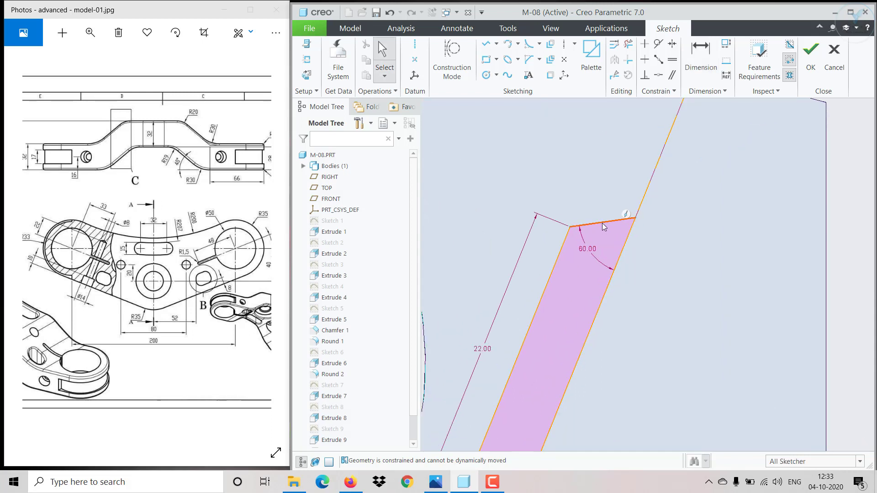
- Compare the stepped bolt hole profile with the reference drawing and finish the sketch
scroll(579, 276, "down", 3)
scroll(579, 279, "down", 2)
scroll(521, 401, "up", 2)
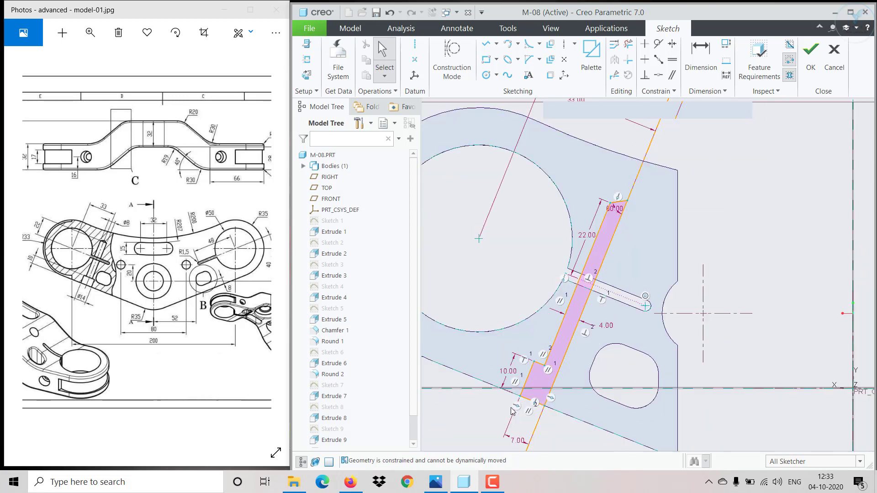
left_click_drag(195, 328, 234, 300)
scroll(679, 258, "down", 3)
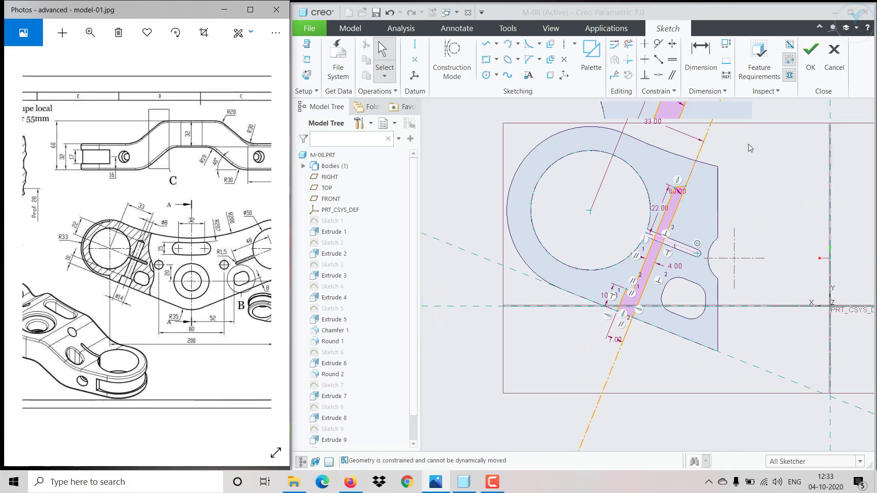
left_click(805, 70)
- Revolve the stepped profile 360 degrees about its internal centerline, removing material to cut the bolt hole through the left clamp
scroll(654, 269, "up", 3)
scroll(689, 282, "up", 4)
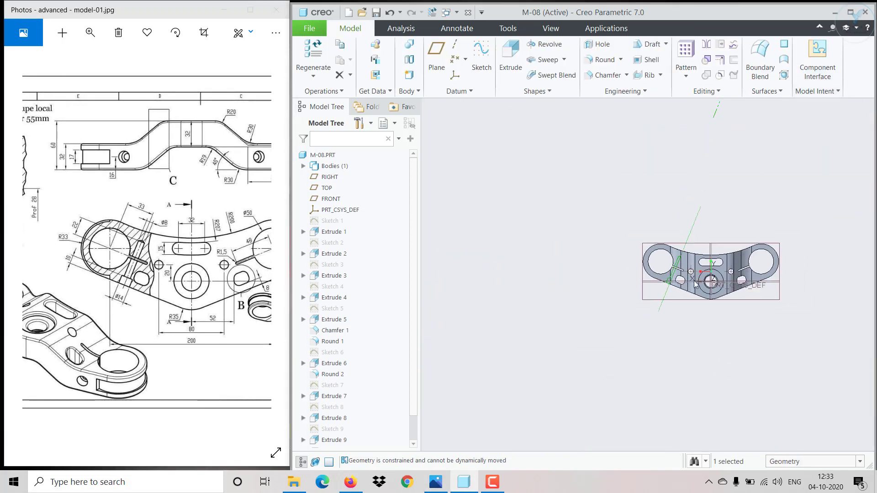
scroll(785, 293, "down", 3)
scroll(615, 221, "down", 1)
scroll(615, 224, "down", 1)
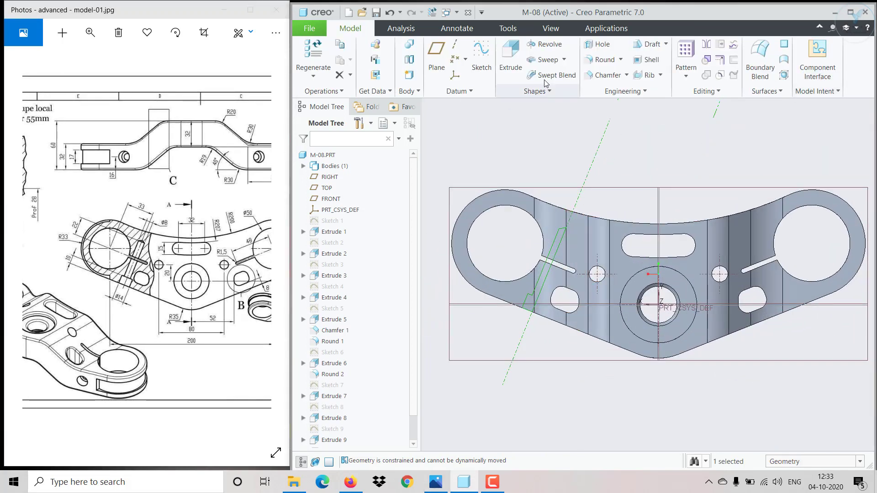
left_click(548, 44)
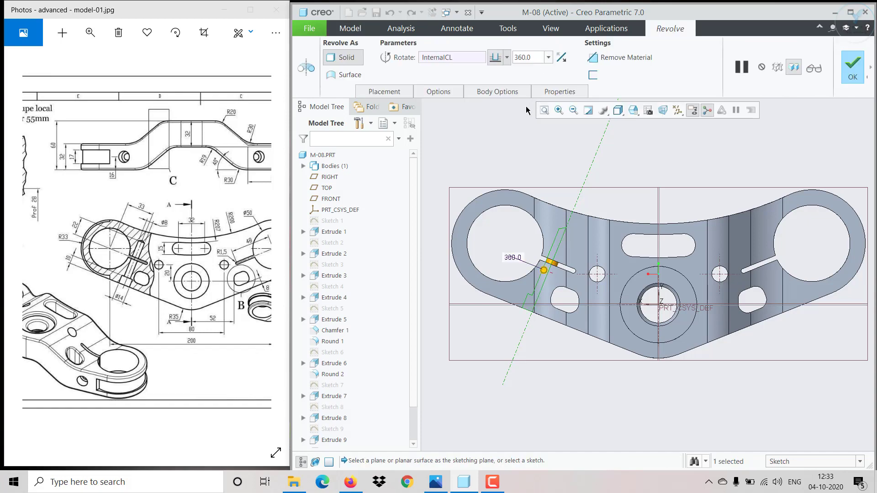
left_click(594, 58)
middle_click_drag(564, 271, 585, 215)
left_click(843, 67)
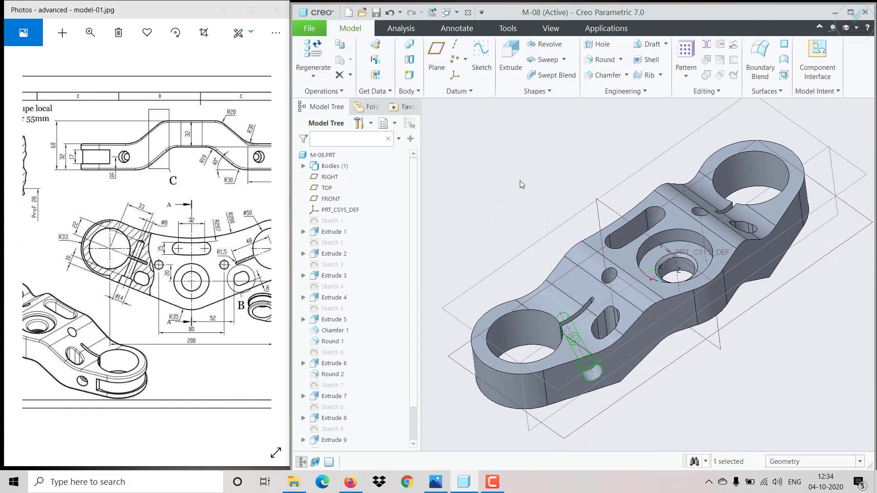
- Mirror the revolved bolt hole about the part's central symmetry plane to the opposite clamp
left_click(333, 434)
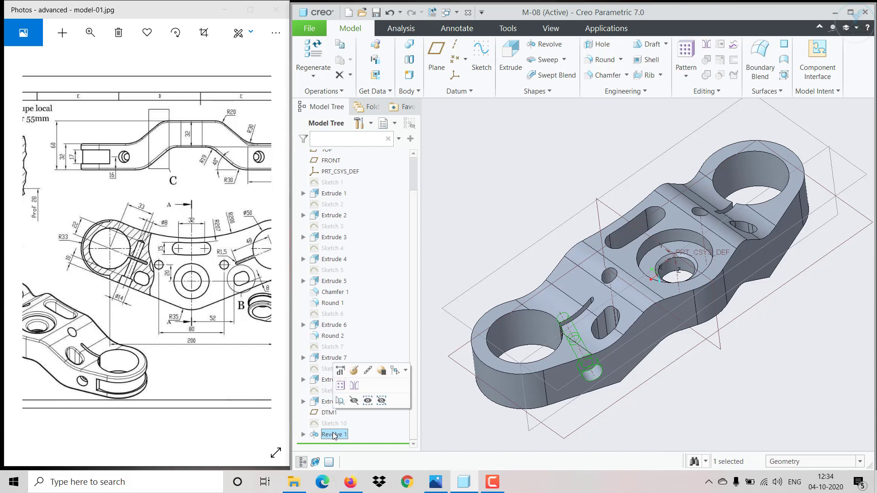
left_click(706, 45)
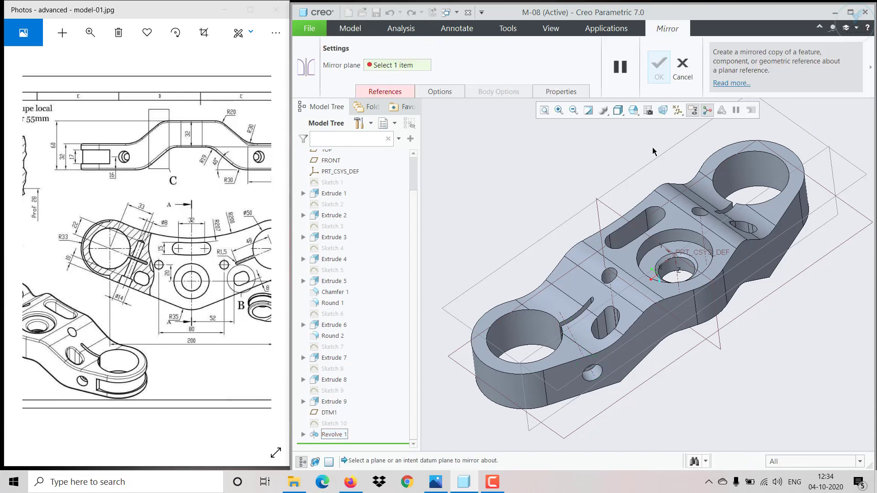
left_click(607, 210)
left_click(661, 68)
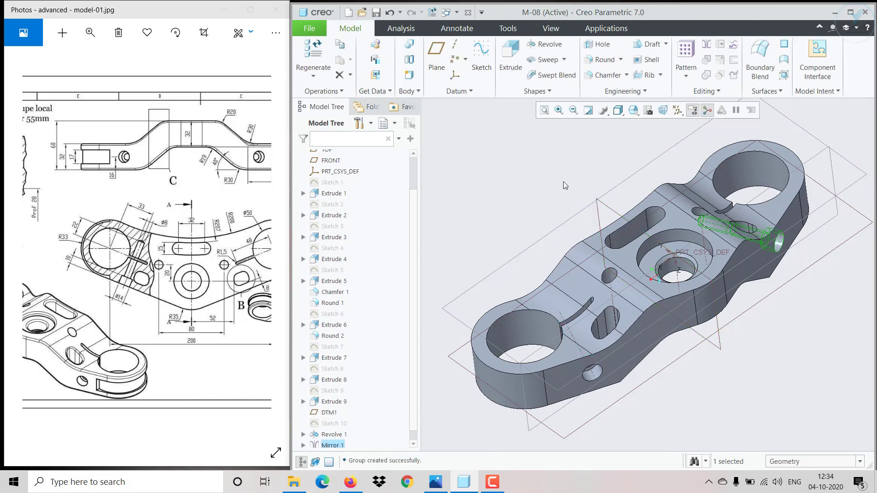
- Compare the mirrored bolt holes and clamp details with the front and top views of the reference drawing
mouse_move(564, 185)
middle_mouse_down()
mouse_move(504, 166)
mouse_move(491, 185)
mouse_move(505, 251)
mouse_move(525, 201)
mouse_move(558, 225)
mouse_move(538, 242)
middle_mouse_up()
mouse_move(119, 276)
left_mouse_down()
mouse_move(113, 306)
mouse_move(82, 312)
left_mouse_up()
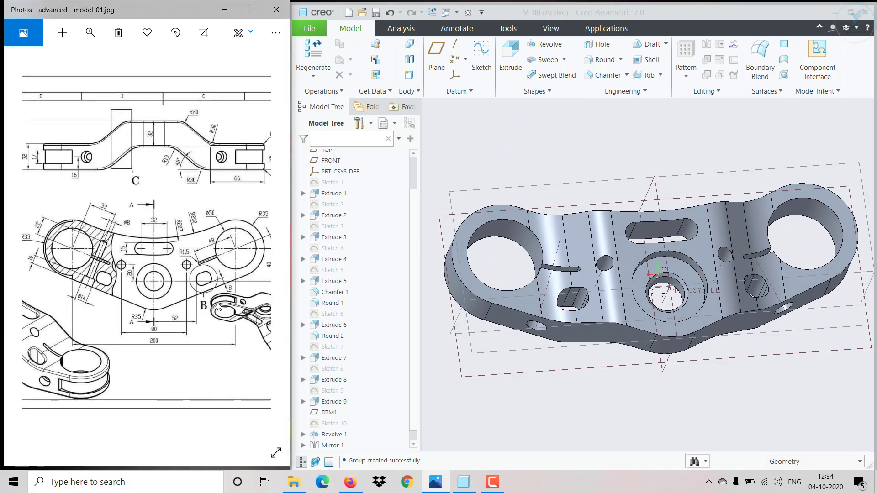
middle_click_drag(500, 348, 508, 342)
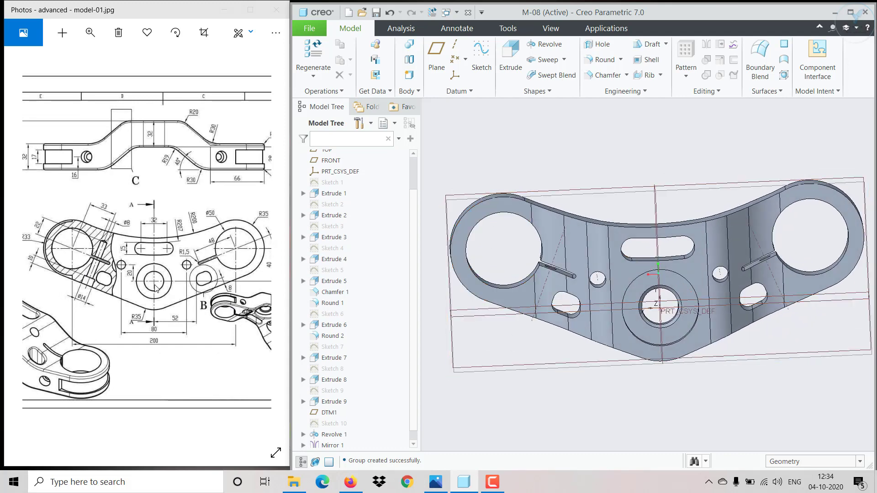
left_click_drag(155, 288, 114, 283)
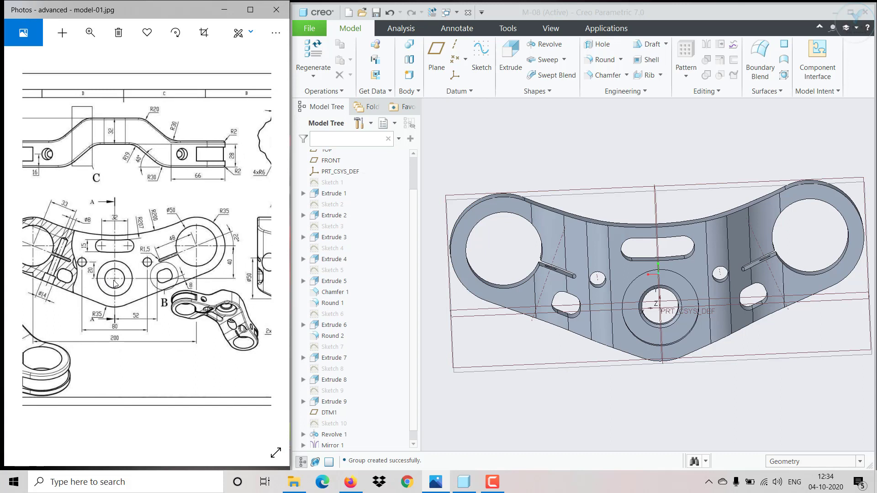
left_click_drag(114, 283, 142, 232)
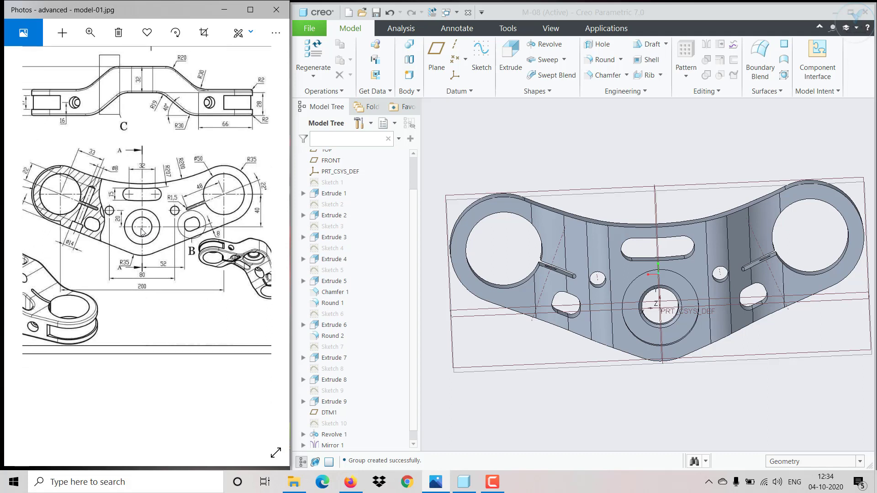
mouse_move(142, 232)
left_mouse_down()
mouse_move(166, 248)
mouse_move(177, 286)
left_mouse_up()
- Create a datum plane through the left clamp bore's axis, referenced to the TOP plane with a rotation of 0
middle_click_drag(663, 368, 627, 131)
left_click(436, 62)
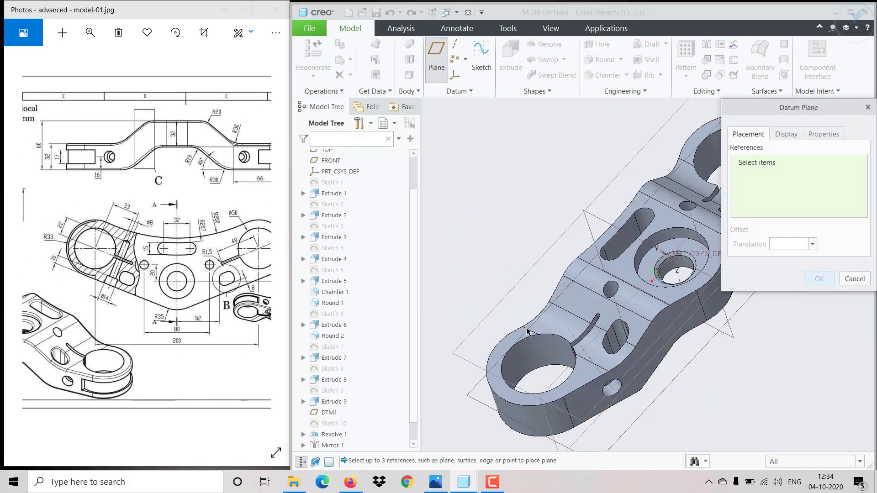
left_click(553, 386)
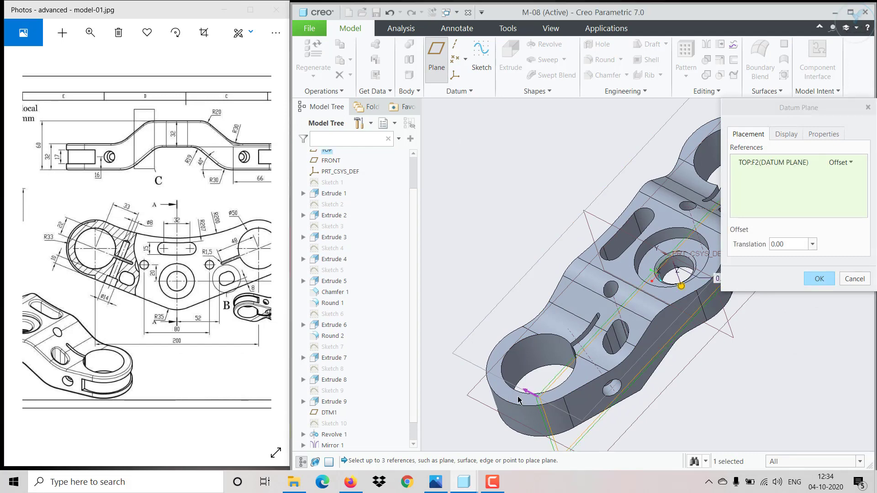
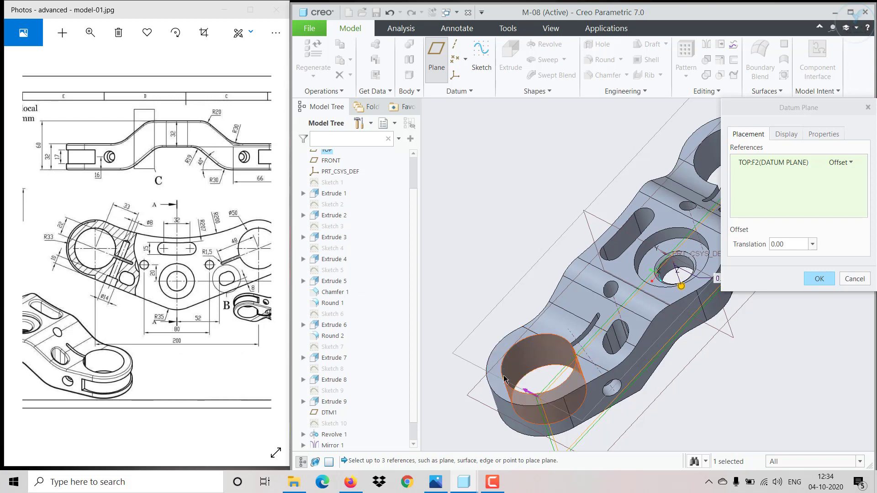
left_click(523, 363, "ctrl")
scroll(525, 361, "down", 3)
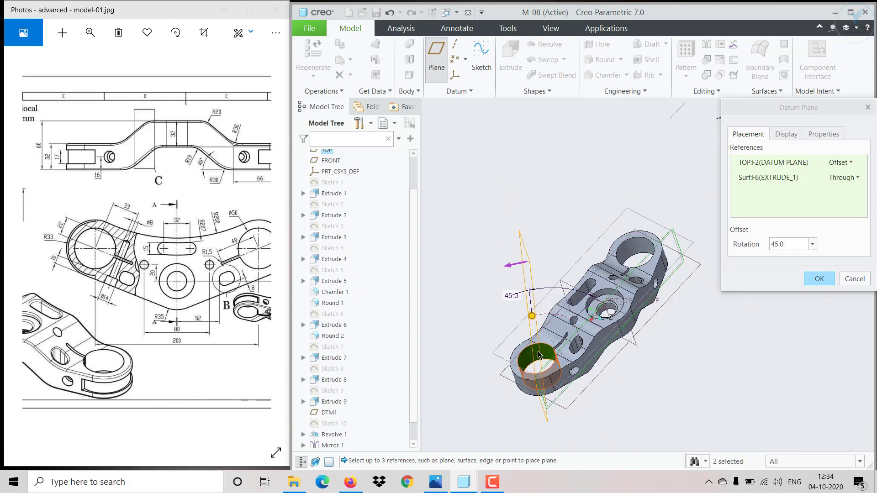
middle_click_drag(525, 361, 558, 357)
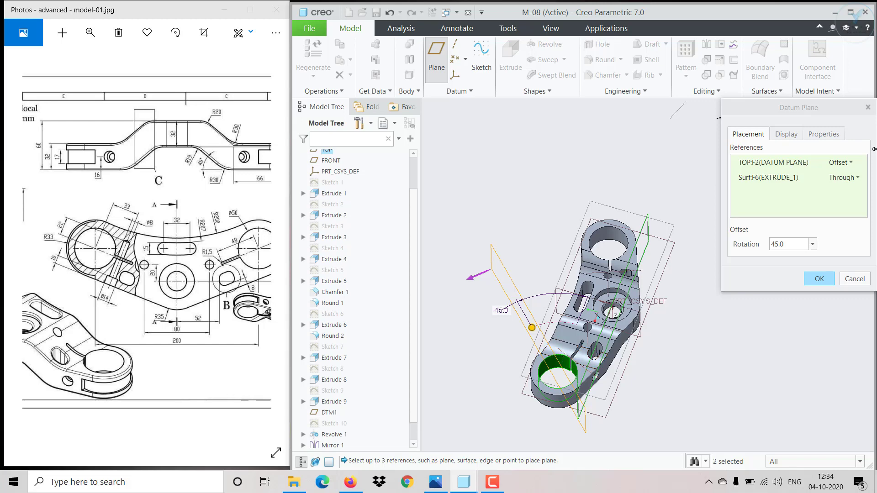
double_click(789, 244)
type("0")
key("Return")
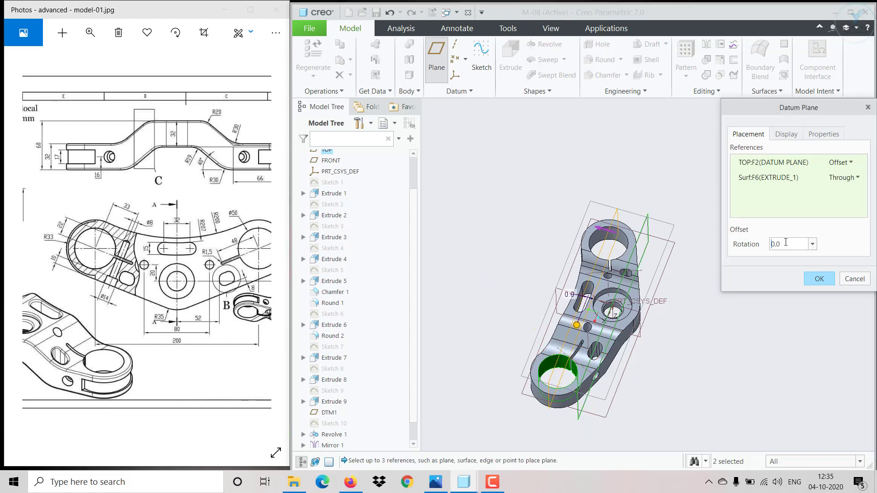
middle_click_drag(597, 391, 603, 411)
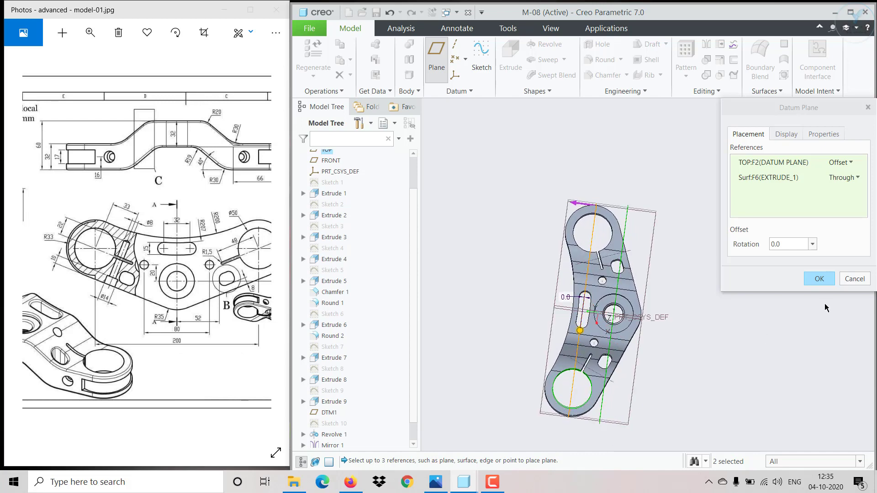
left_click(826, 281)
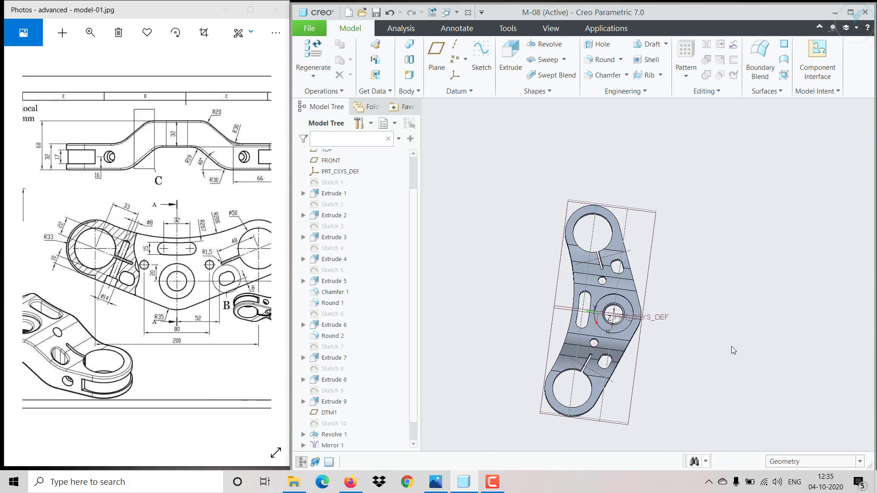
- Start a sketch on the new datum plane through the clamp bores and clip the model at the sketch plane
middle_click_drag(732, 352, 697, 364)
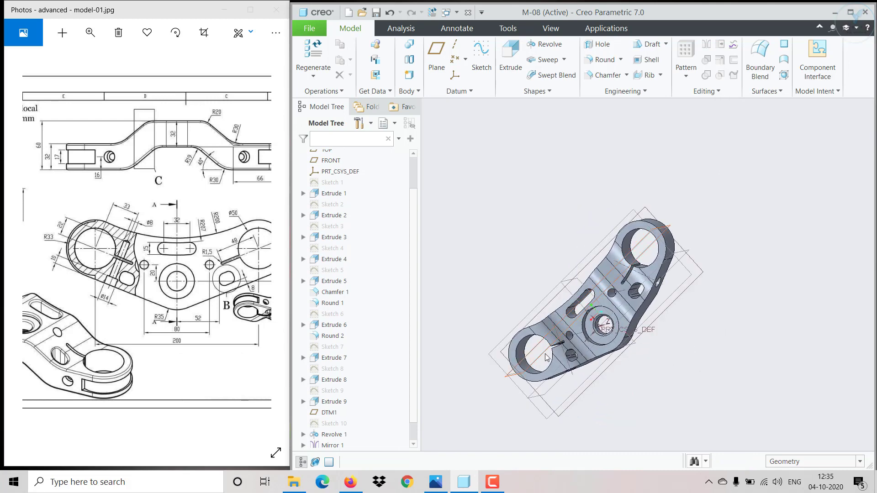
left_click(545, 355)
left_click(551, 305)
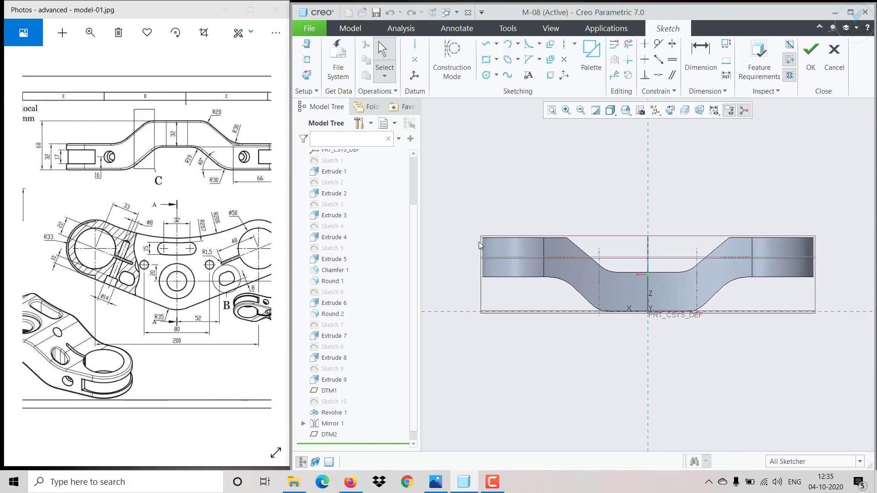
left_click(688, 111)
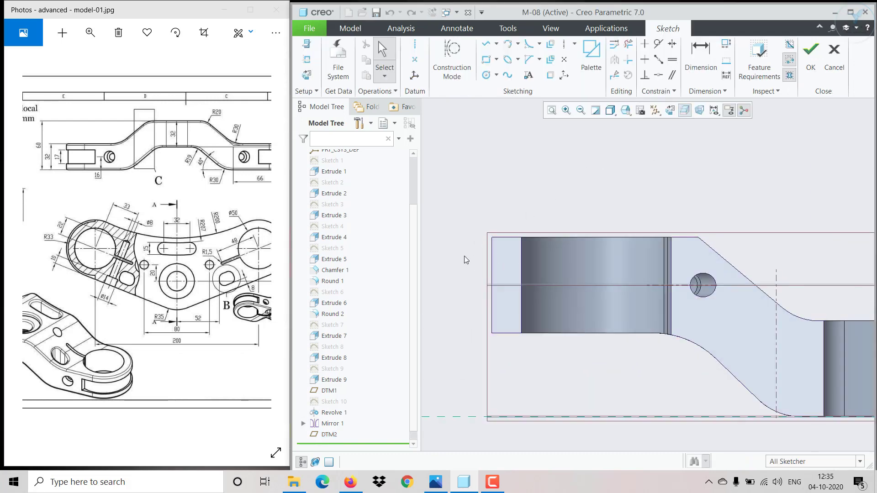
- Sketch a narrow upright rectangle about 1.5 mm wide, with one long side on the clamp wall's outer edge
left_click_drag(109, 278, 156, 160)
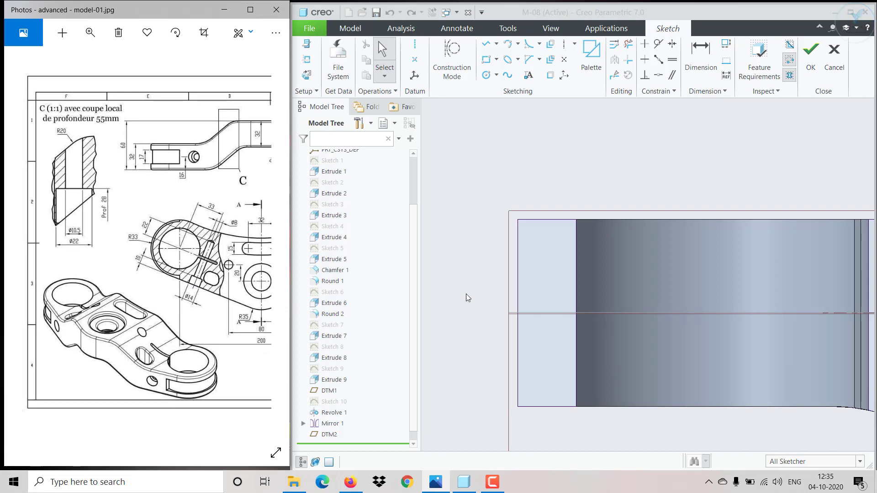
scroll(587, 289, "up", 1)
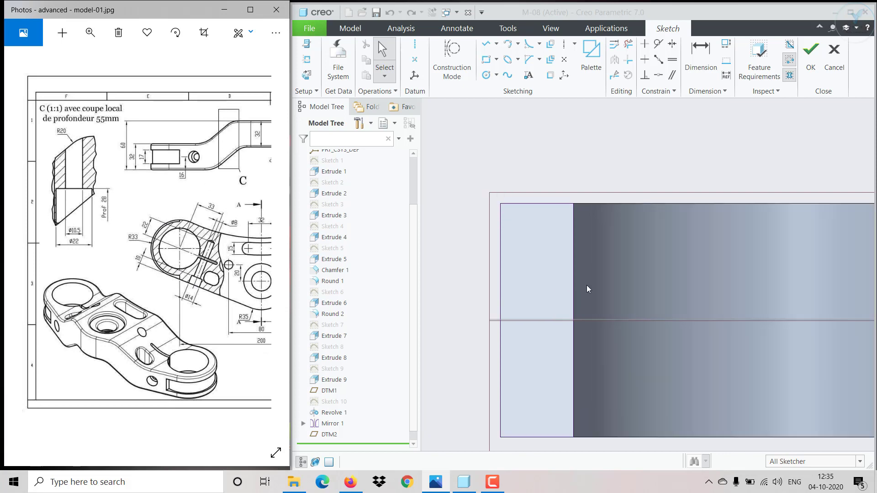
left_click(487, 61)
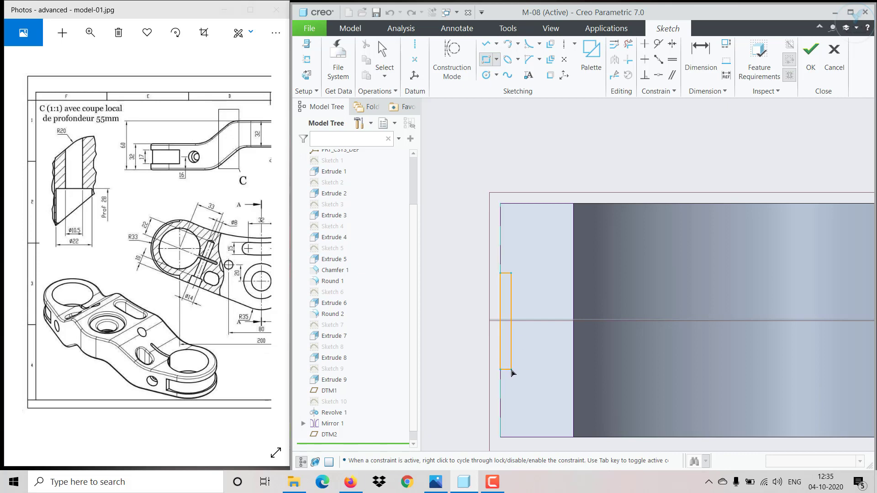
left_click(511, 370)
middle_click(548, 343)
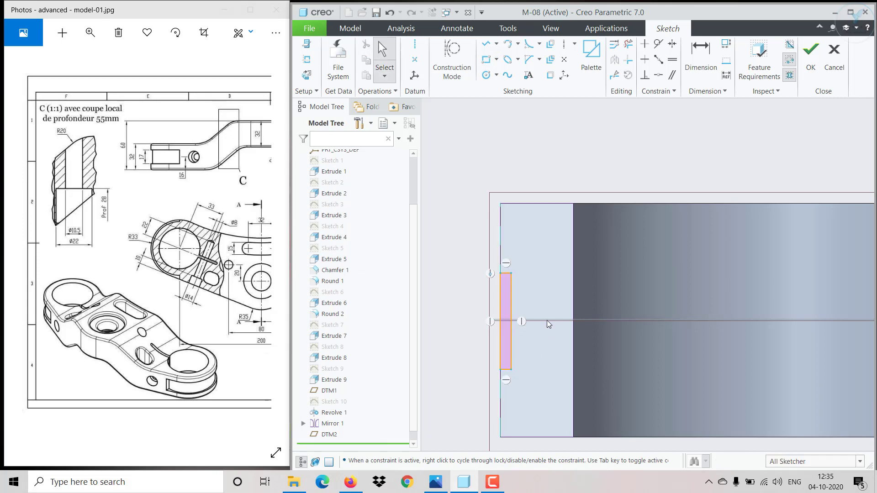
- Constrain the rectangle's two inner corners symmetric about the horizontal reference at the clamp's mid-height
left_click(672, 44)
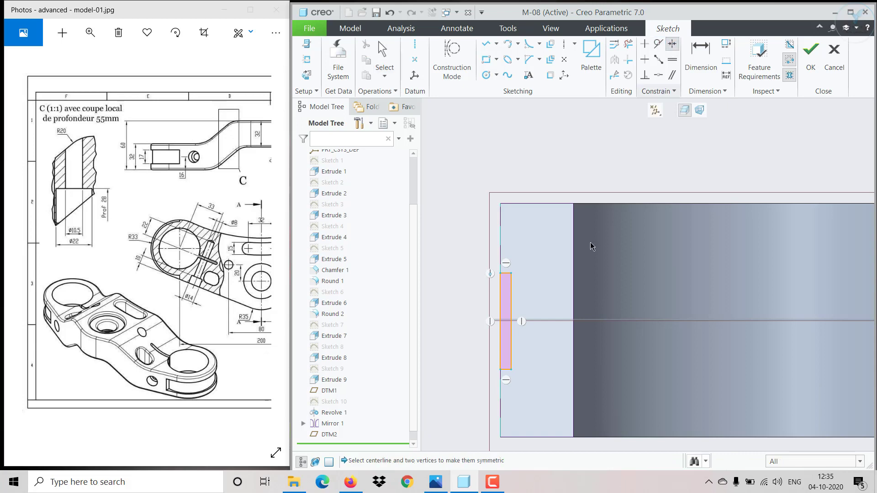
left_click(553, 321)
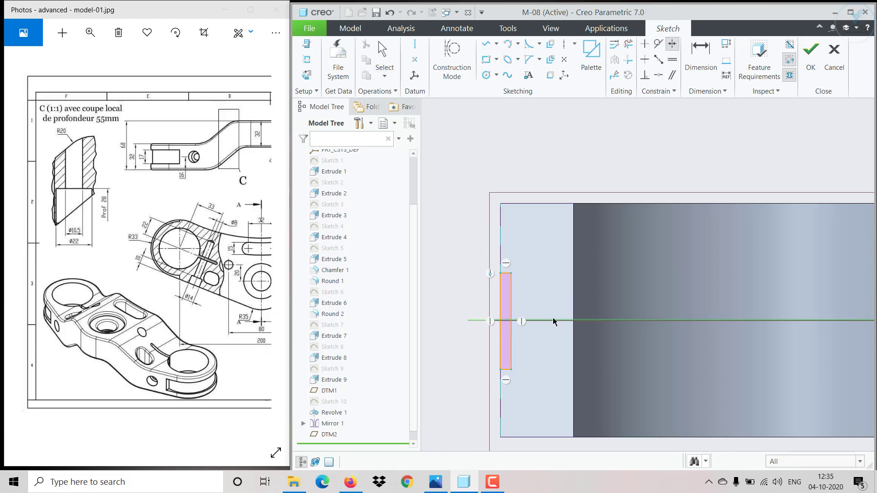
left_click(512, 273)
left_click(512, 370)
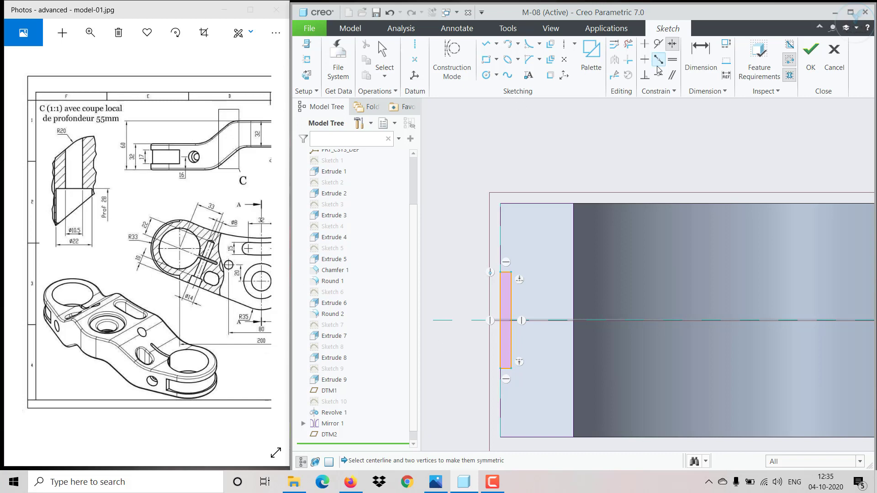
- Dimension the rectangle's height on its outer side and set it to 17 mm
left_click(700, 53)
left_click(501, 328)
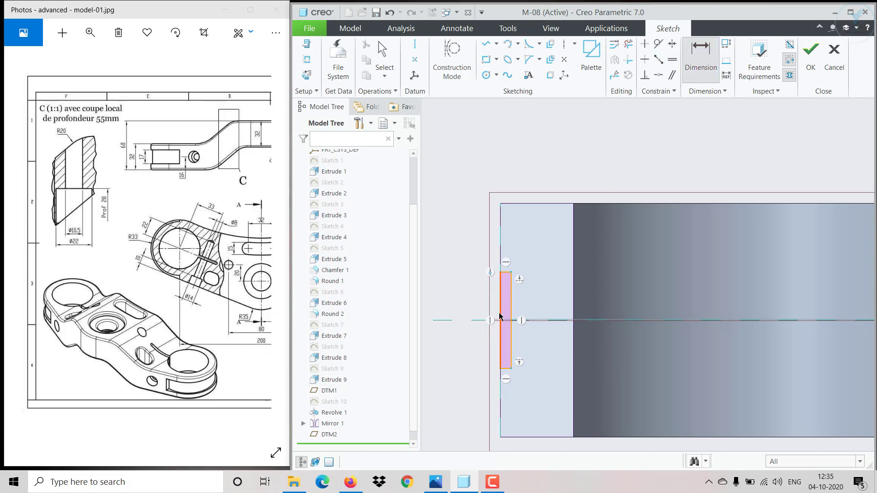
middle_click(461, 310)
type("17")
key("Return")
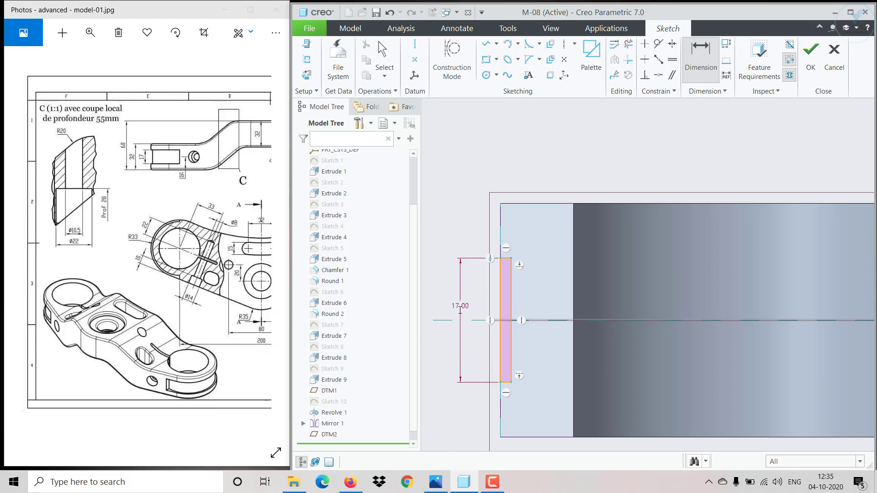
- Check the clamp radii in the reference drawing, then dimension the rectangle's width and set it to 2 mm
left_click_drag(193, 247, 181, 246)
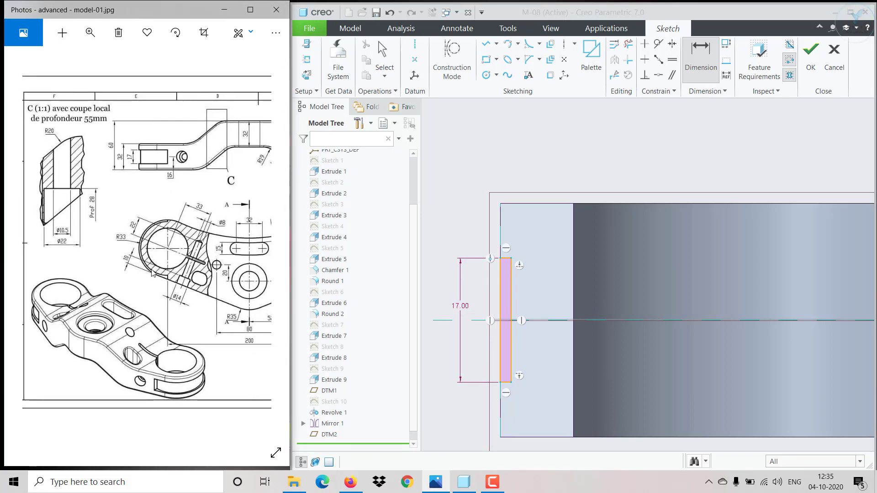
left_click_drag(258, 286, 77, 285)
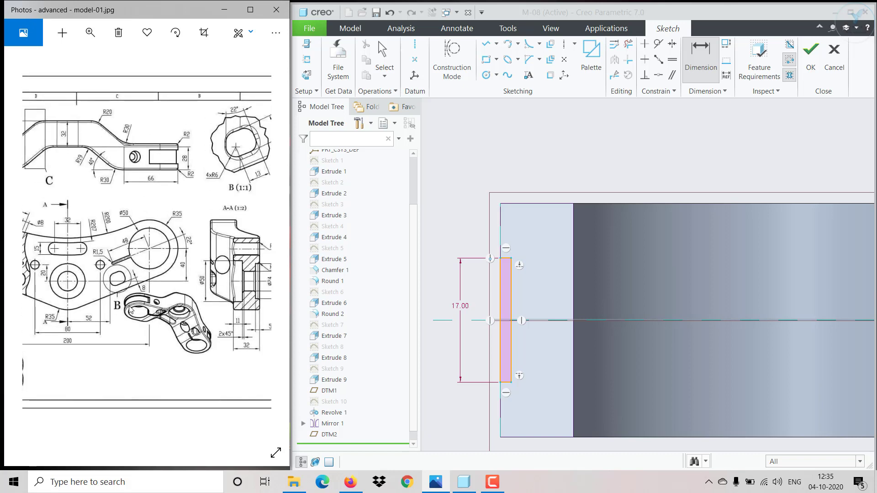
mouse_move(129, 305)
left_mouse_down()
mouse_move(103, 301)
mouse_move(135, 342)
left_mouse_up()
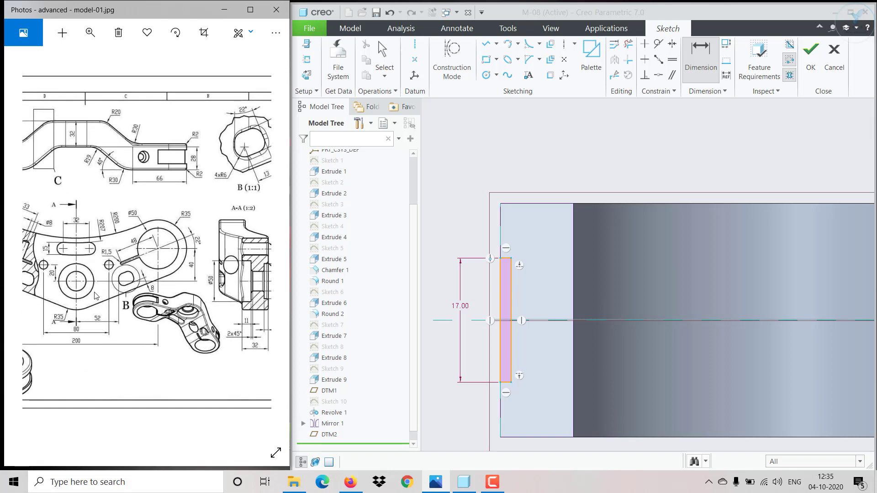
mouse_move(96, 295)
left_mouse_down()
mouse_move(240, 296)
mouse_move(242, 253)
mouse_move(159, 257)
mouse_move(156, 306)
mouse_move(43, 280)
mouse_move(102, 287)
left_mouse_up()
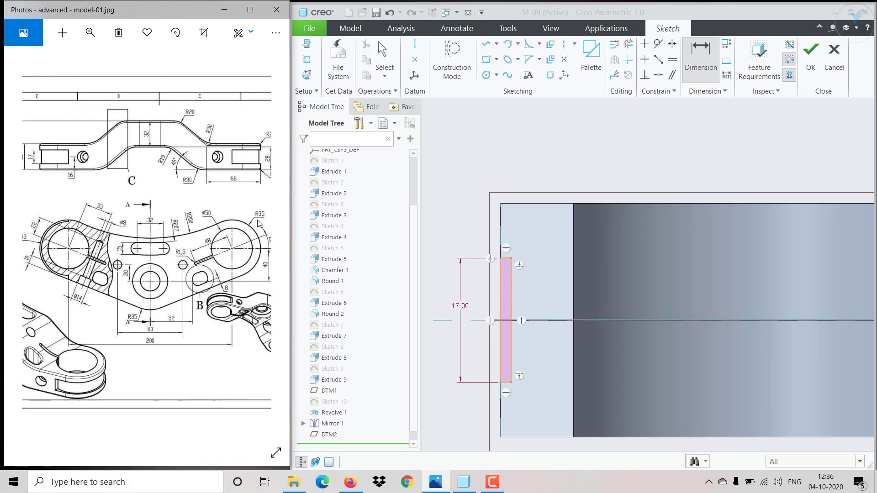
left_click_drag(35, 289, 79, 286)
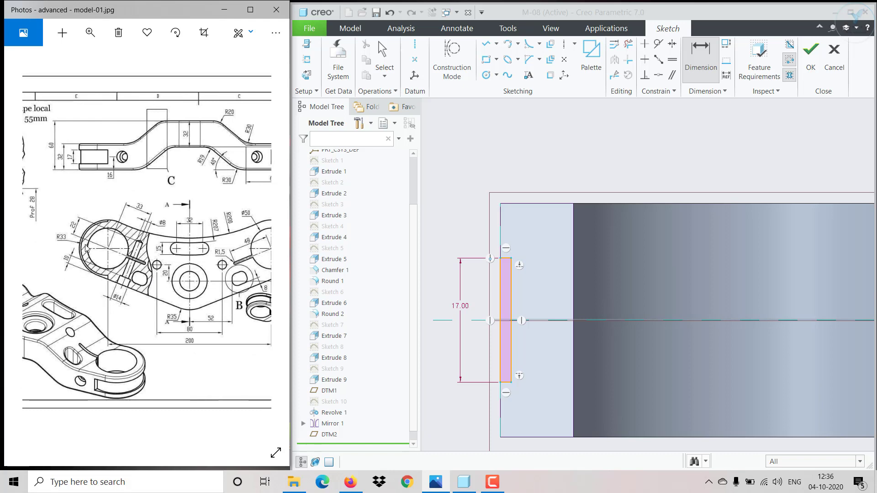
left_click(500, 274)
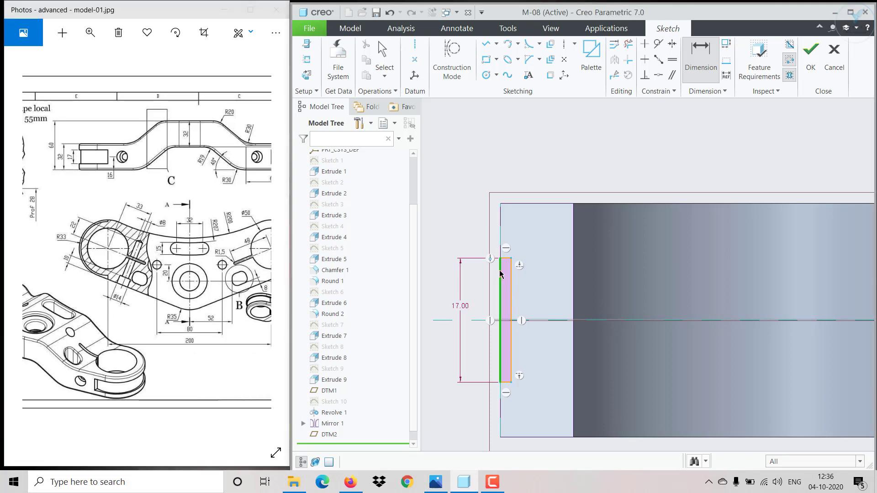
middle_click(518, 162)
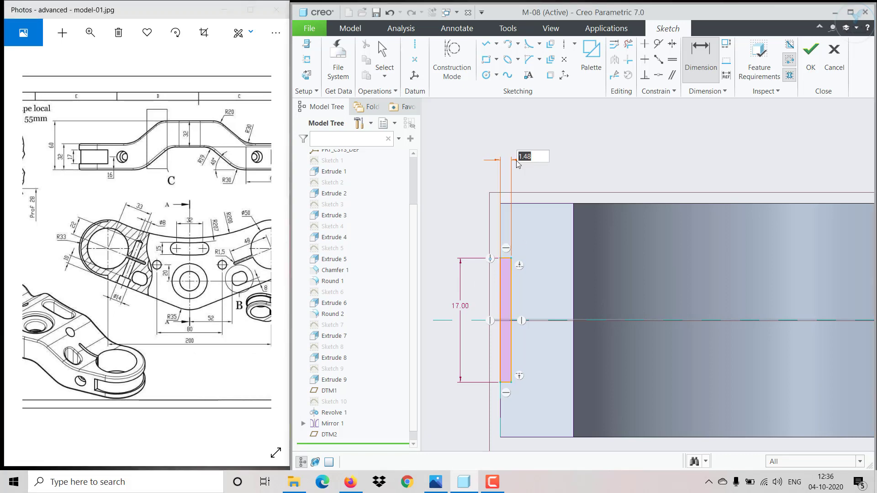
type("2")
key("Return")
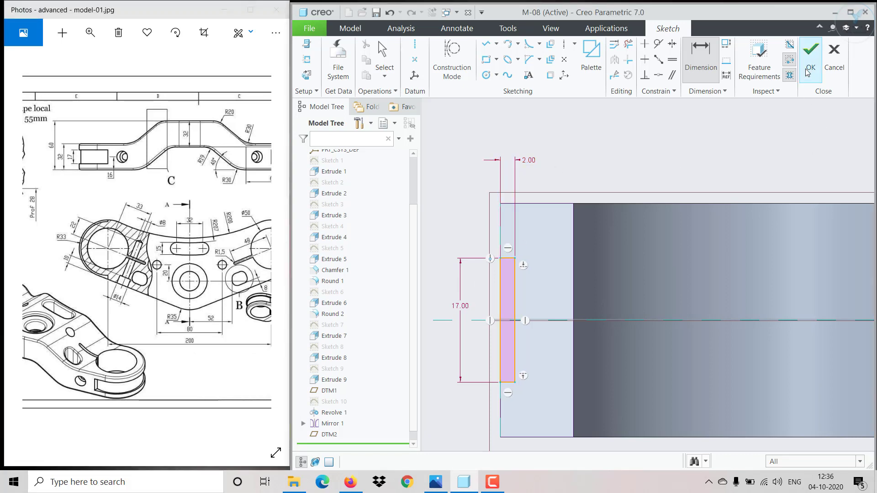
- Finish the groove sketch, reopen it for editing, and add a vertical datum centerline through the clamp's hole
left_click(811, 52)
mouse_move(678, 290)
middle_mouse_down()
mouse_move(611, 338)
mouse_move(613, 383)
mouse_move(607, 364)
mouse_move(560, 363)
middle_mouse_up()
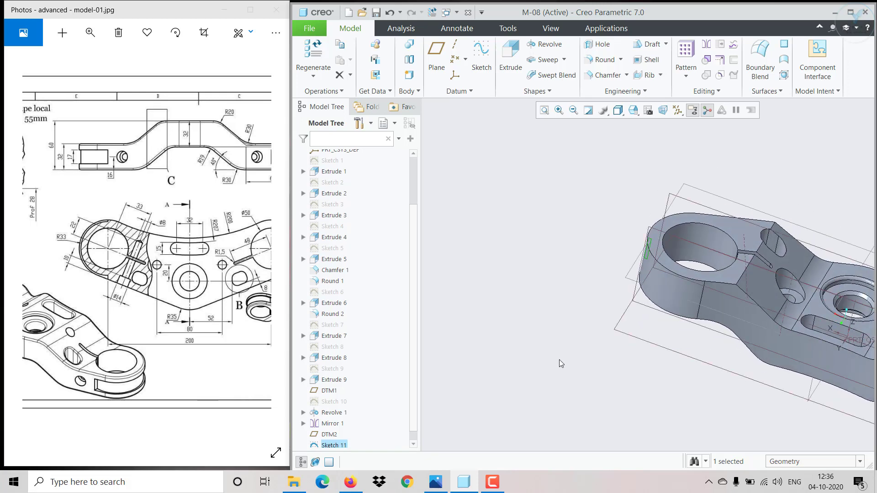
right_click(336, 446)
left_click(358, 262)
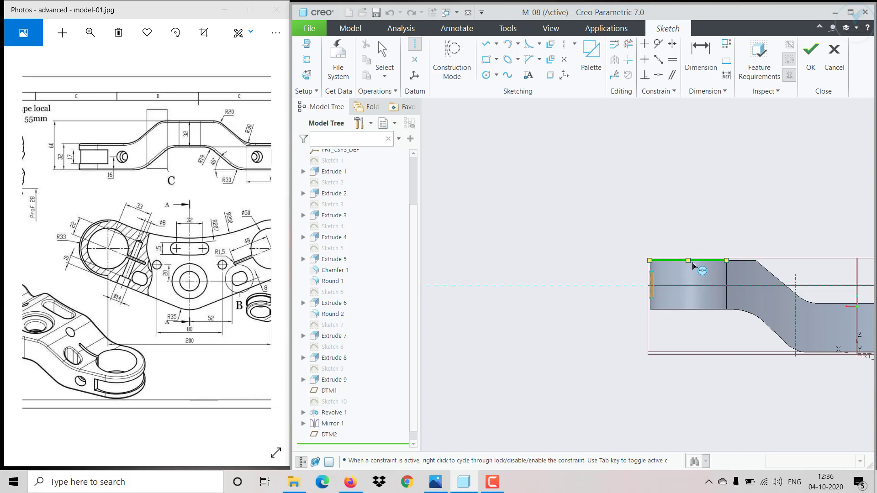
scroll(693, 267, "up", 4)
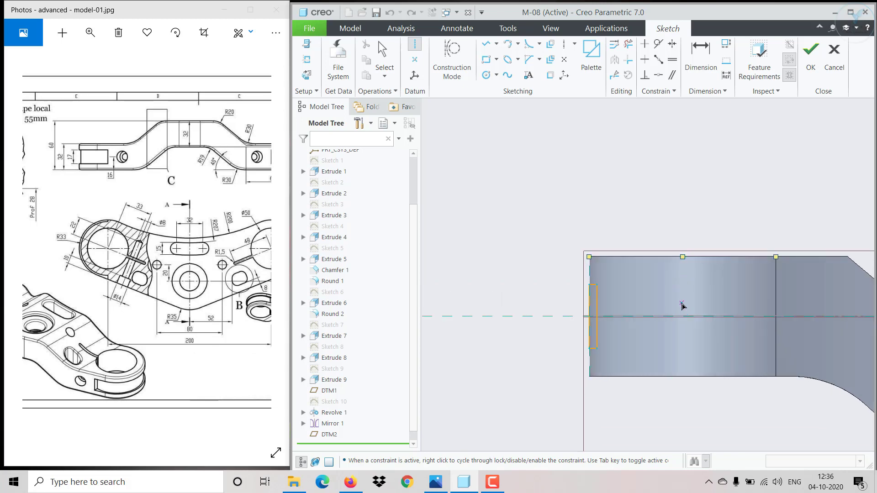
left_click(681, 303)
left_click(683, 236)
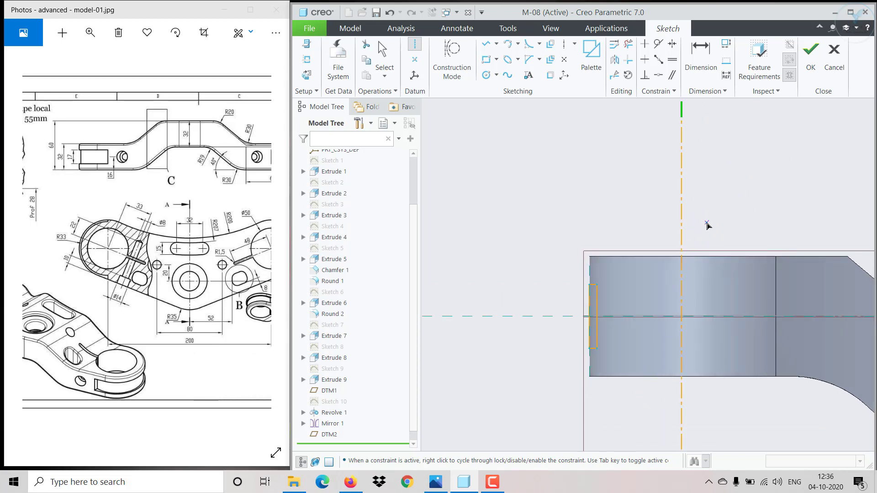
middle_click(706, 223)
middle_click_drag(716, 235, 709, 224)
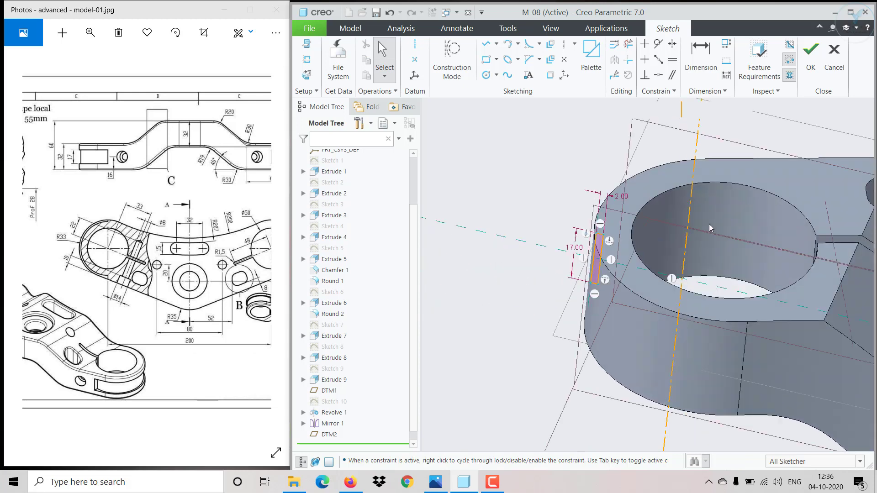
left_click(658, 74)
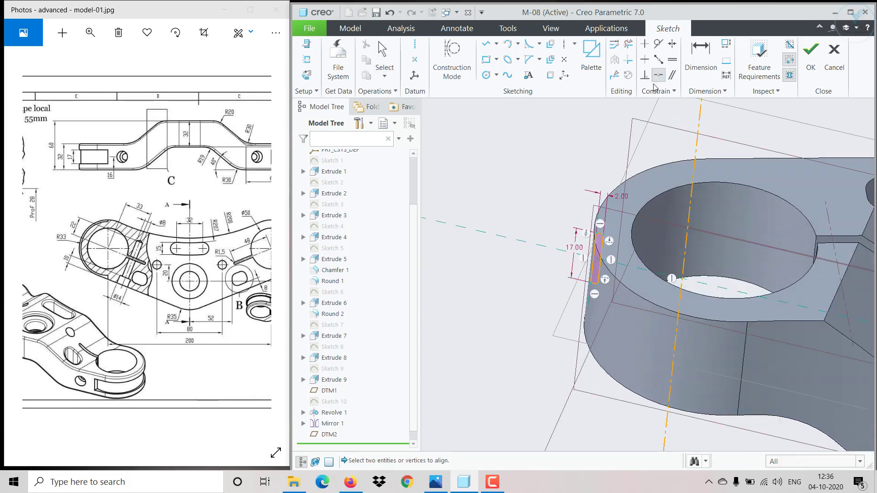
left_click(666, 196)
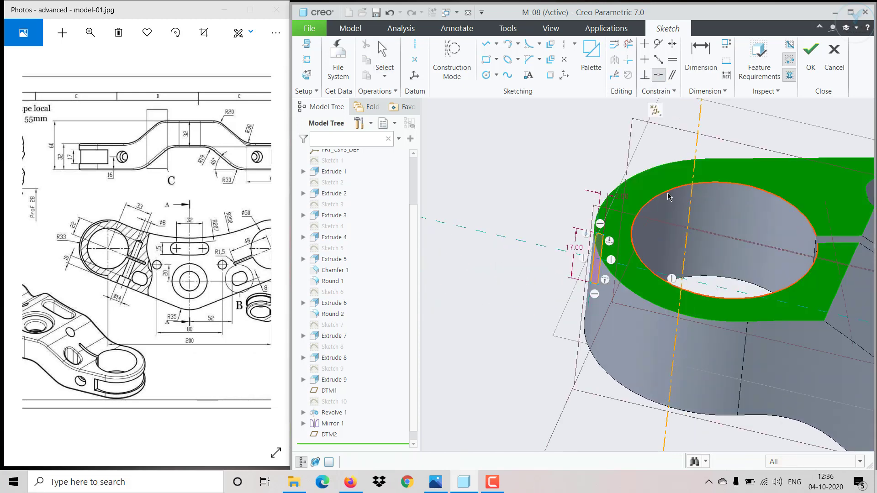
middle_click(667, 192)
left_click(672, 192)
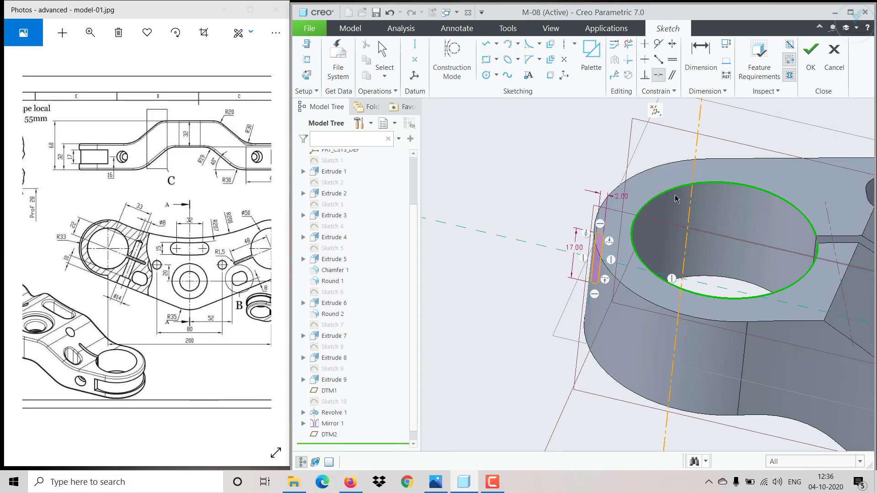
middle_click(689, 215)
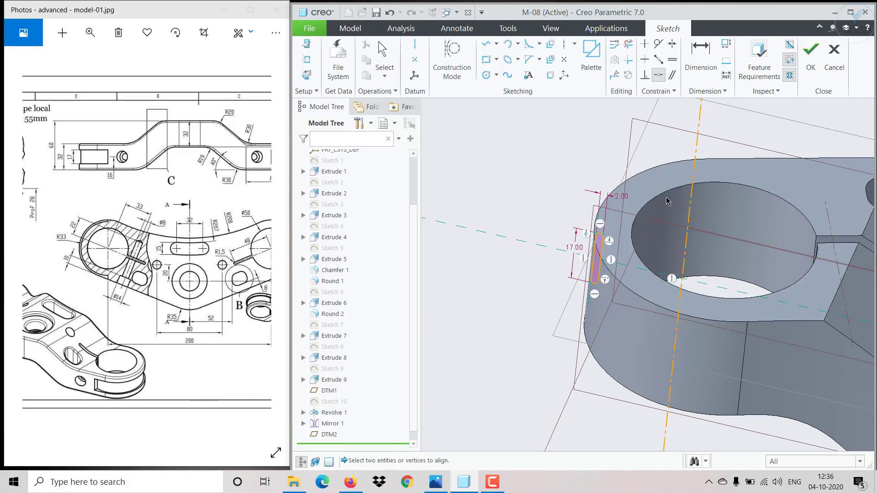
- Add the clamp hole's upper edge as a sketch reference by projecting it into the sketch and deleting the projected line
left_click(550, 75)
left_click(656, 202)
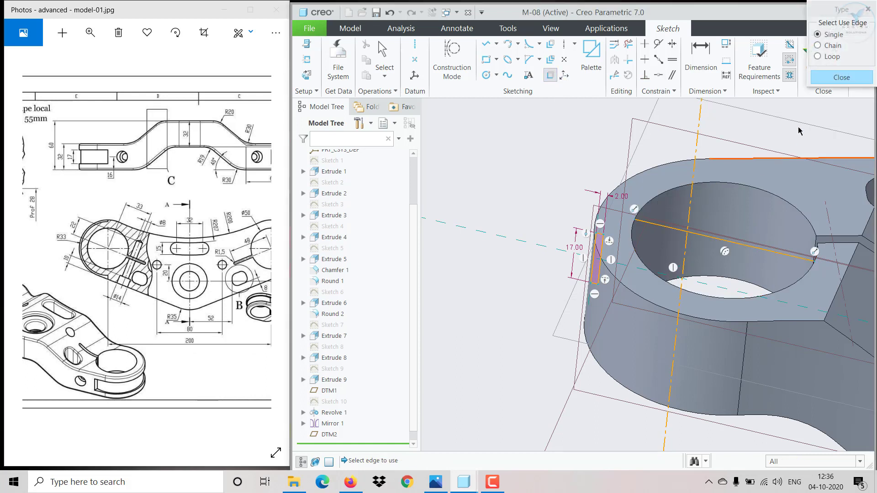
left_click(828, 82)
left_click(725, 240)
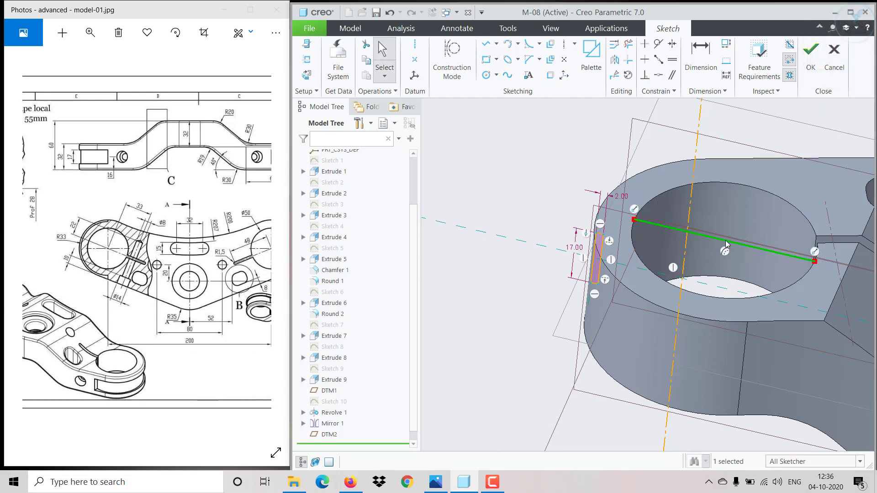
key("Delete")
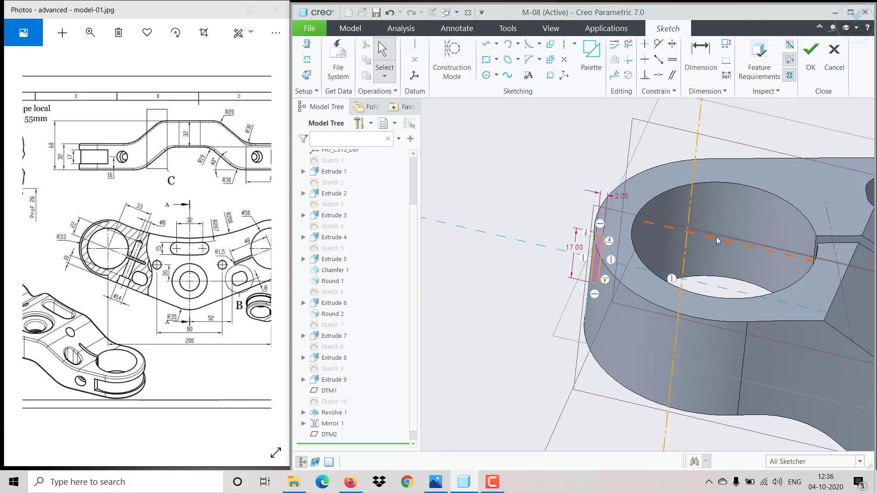
left_click(716, 237)
left_click(659, 60)
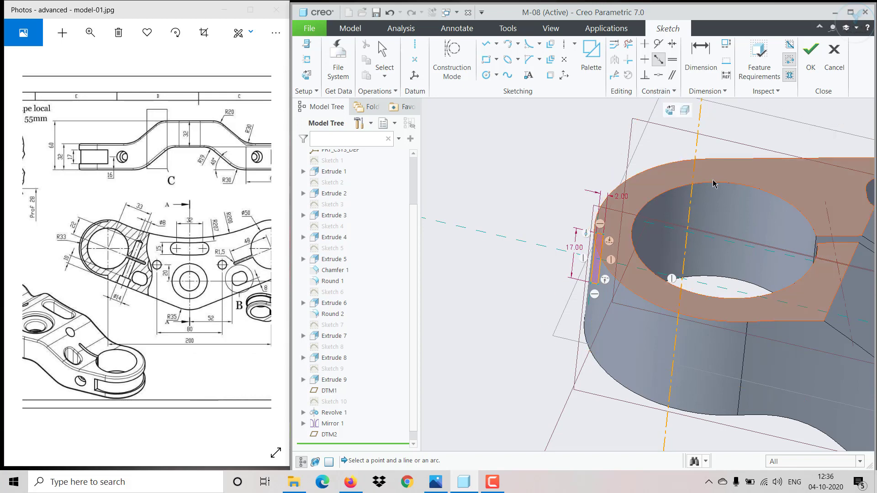
middle_click(704, 243)
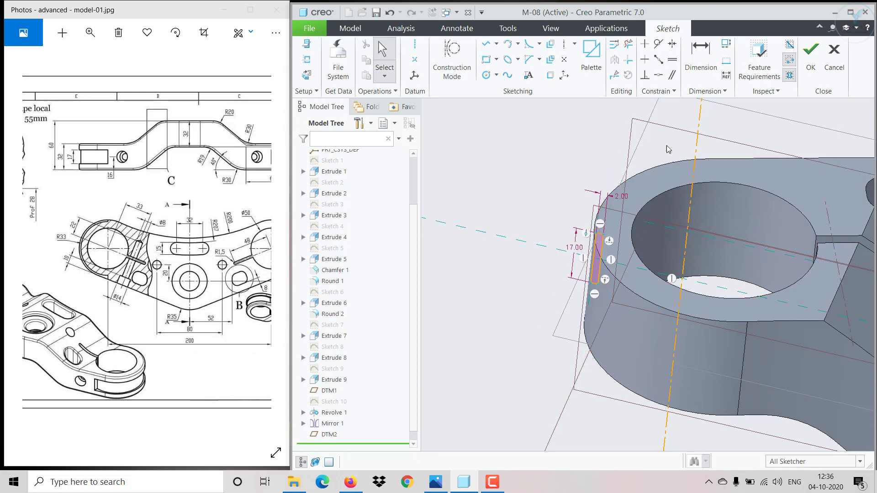
- Place a datum point at the middle of the projected hole edge, make the vertical centerline coincident with it, and finish the sketch
left_click(416, 59)
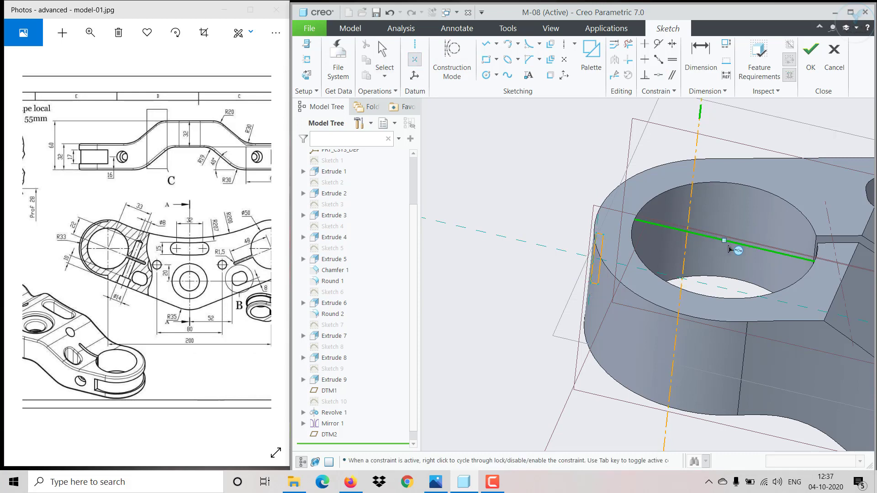
left_click(729, 247)
middle_click(725, 249)
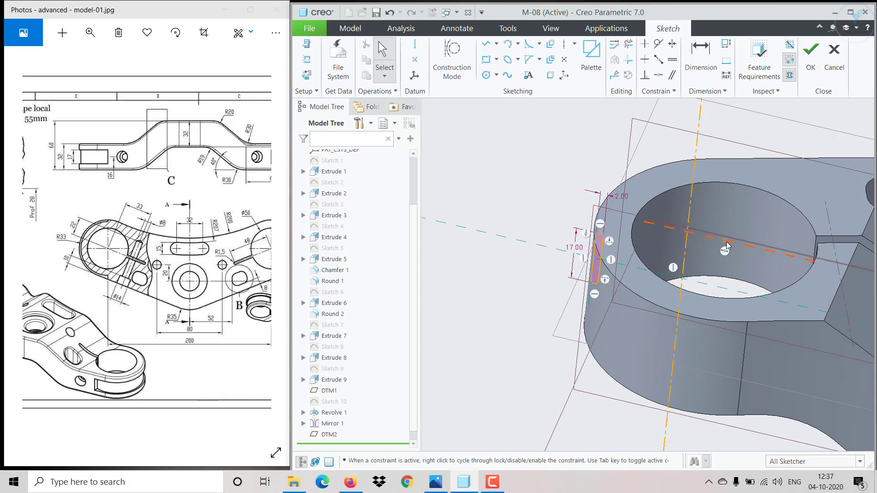
left_click(658, 75)
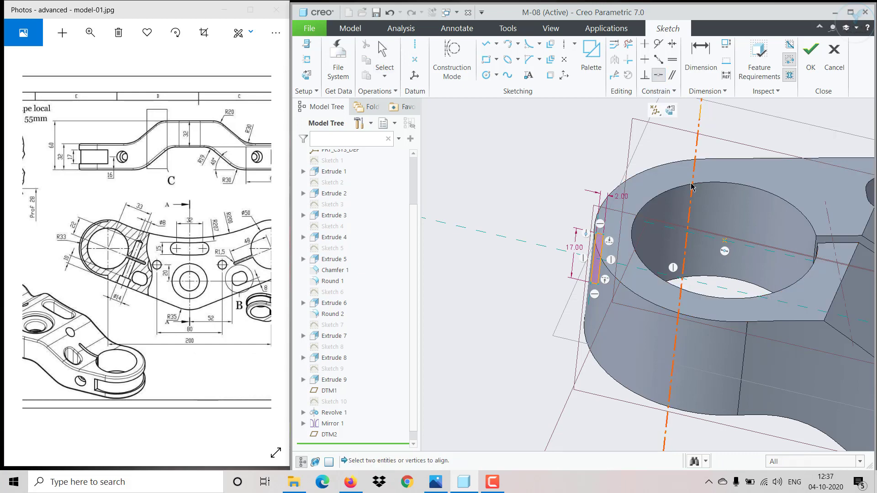
left_click(692, 187)
left_click(724, 249)
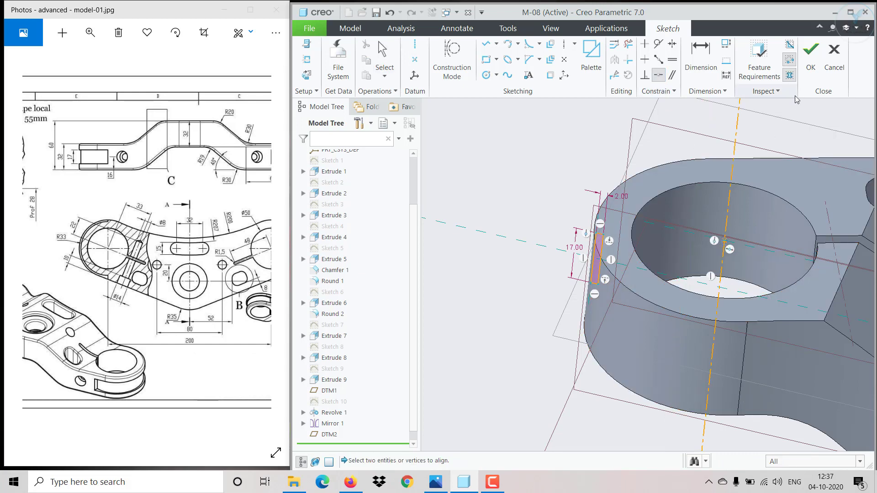
left_click(810, 50)
- Revolve the groove profile about its internal centerline as a material-removing cut, symmetric over 180 degrees
mouse_move(740, 235)
middle_mouse_down()
mouse_move(732, 204)
mouse_move(747, 226)
middle_mouse_up()
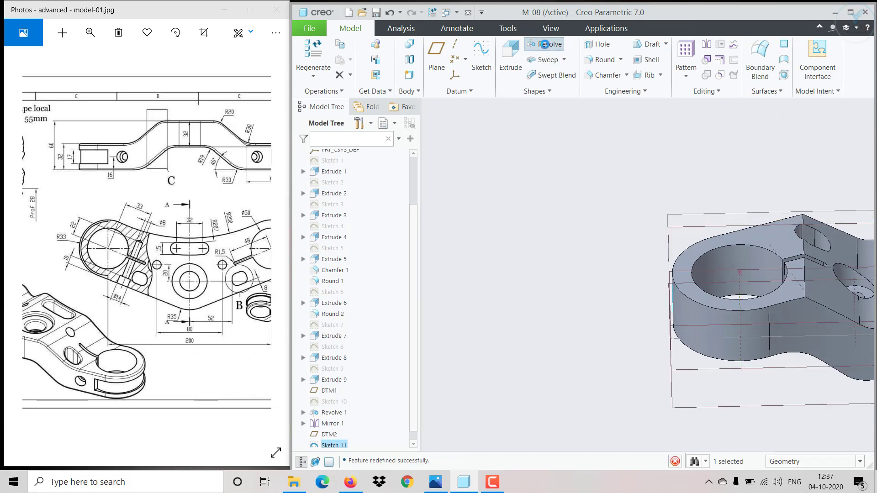
left_click(546, 44)
mouse_move(580, 350)
middle_mouse_down()
mouse_move(616, 386)
mouse_move(582, 350)
middle_mouse_up()
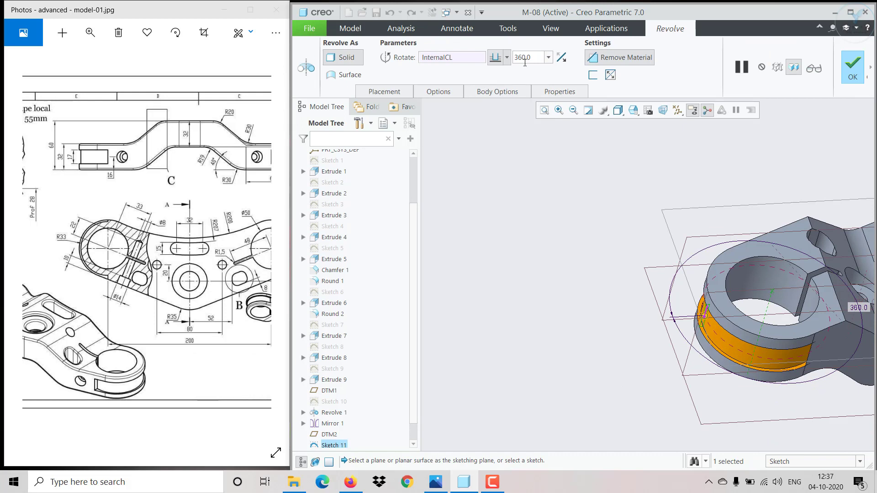
double_click(529, 59)
type("1")
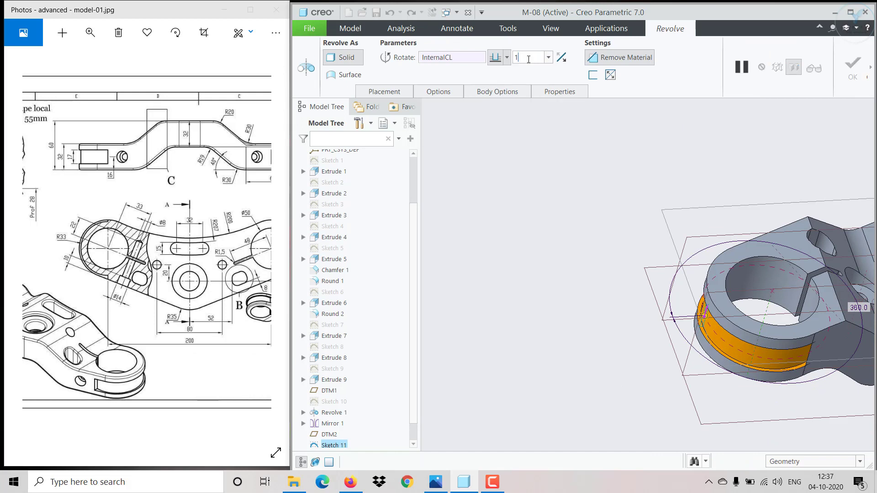
type("80")
key("Return")
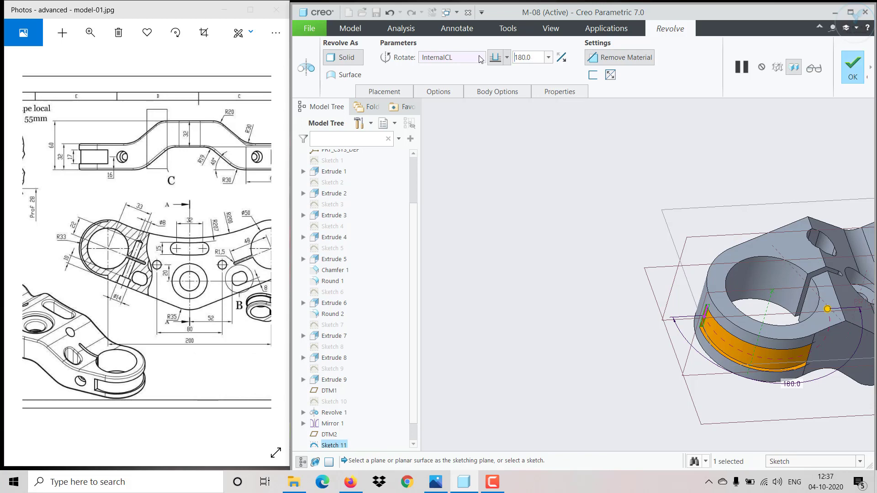
left_click(506, 57)
left_click(496, 91)
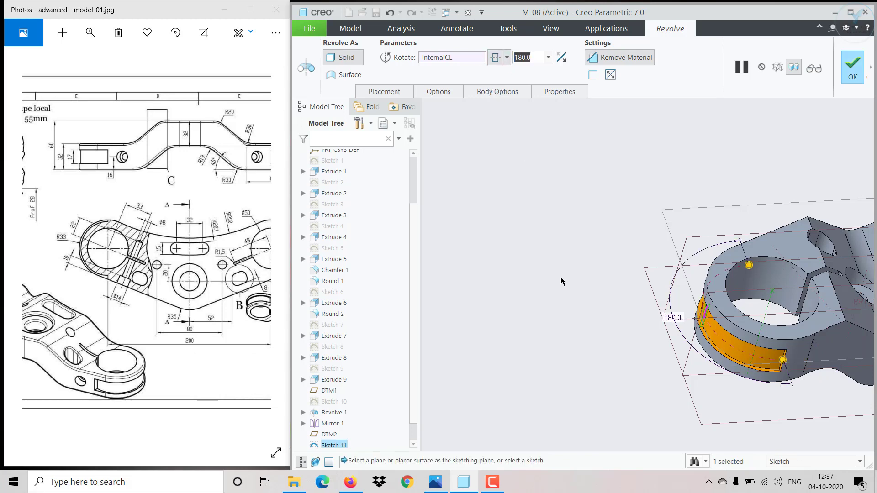
middle_click_drag(562, 282, 595, 298)
left_click(851, 67)
- Mirror the revolved groove cut about the bracket's vertical middle plane onto the opposite clamp
left_click(502, 253)
scroll(544, 280, "up", 3)
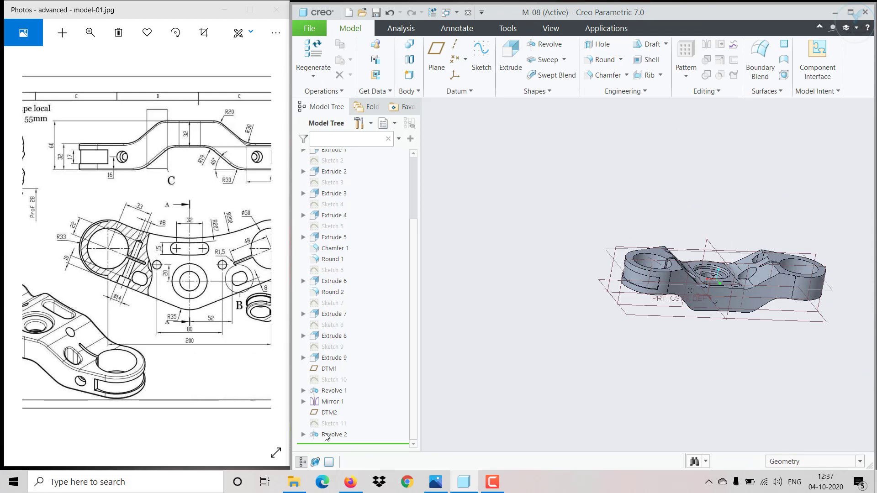
left_click(334, 434)
left_click(706, 44)
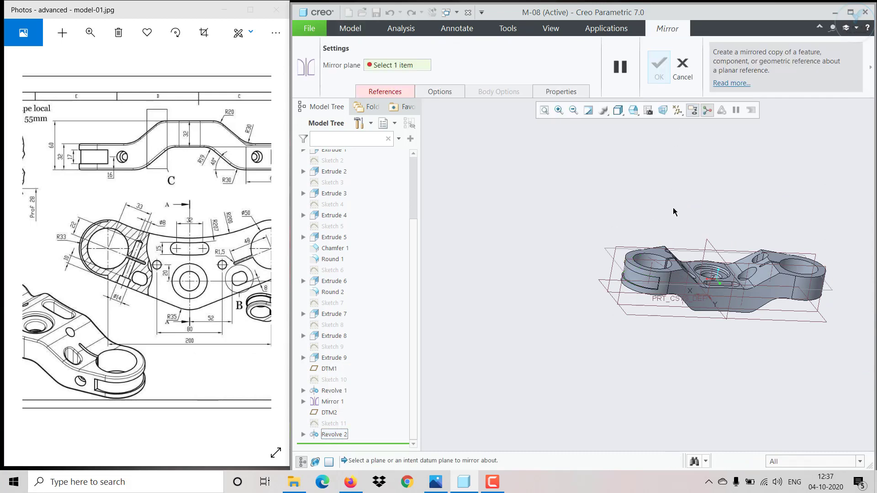
left_click(712, 245)
left_click(659, 64)
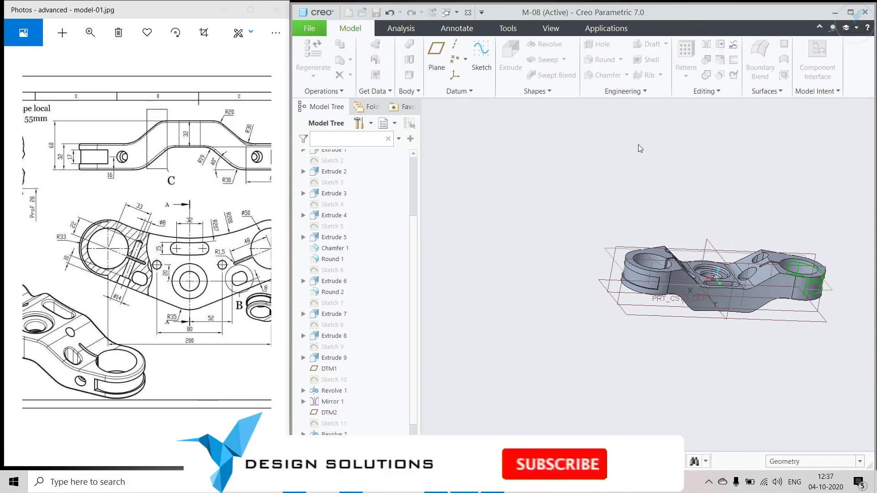
middle_click_drag(638, 146, 667, 297)
middle_click_drag(641, 310, 605, 182)
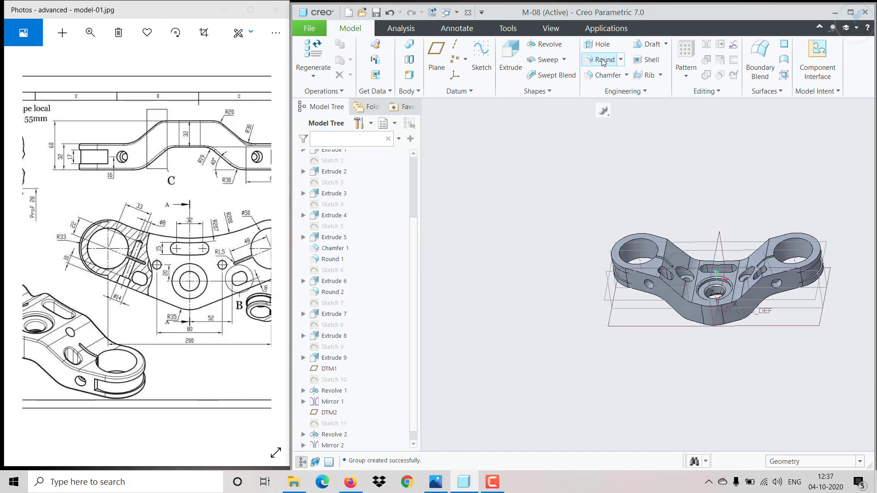
left_click_drag(222, 253, 171, 264)
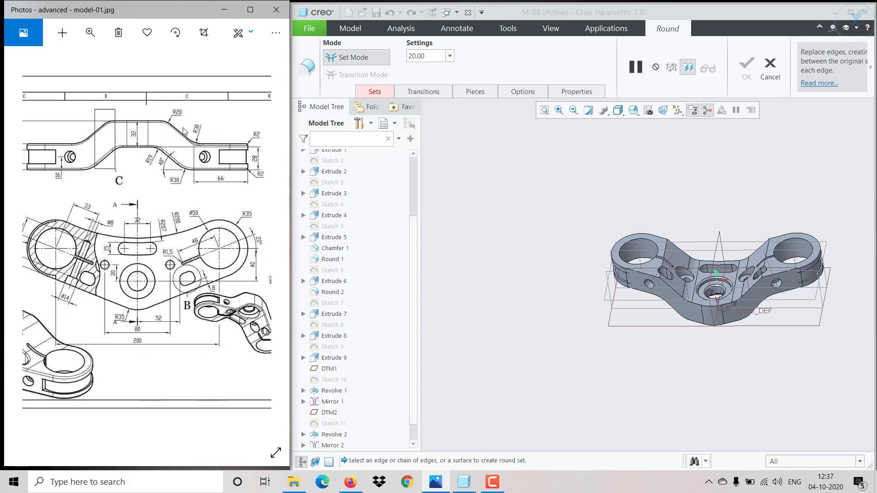
scroll(610, 275, "down", 5)
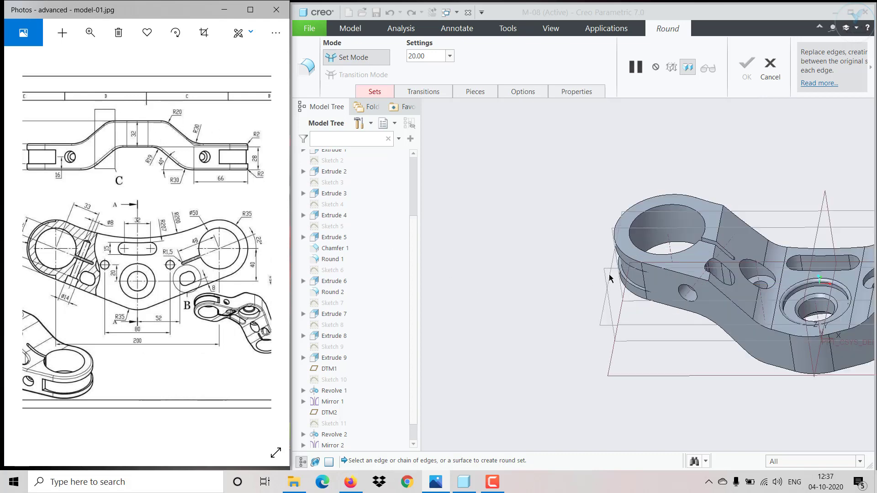
left_click(664, 263)
left_click(663, 263)
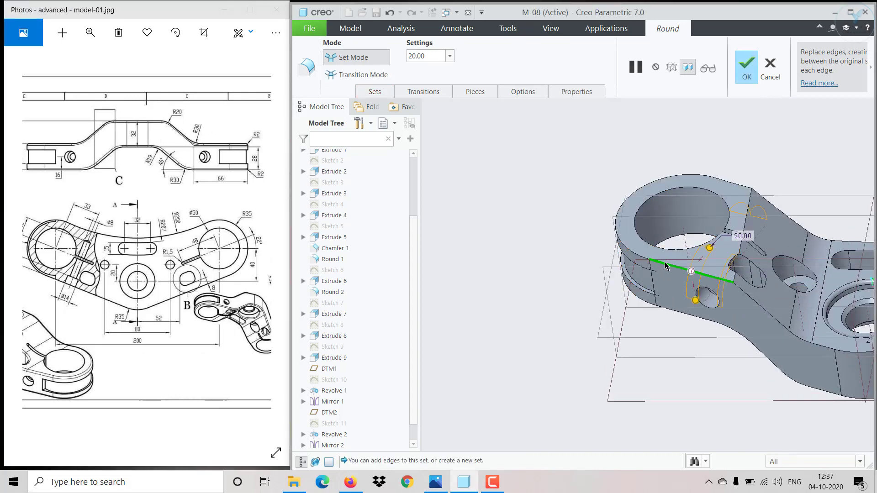
left_click(770, 69)
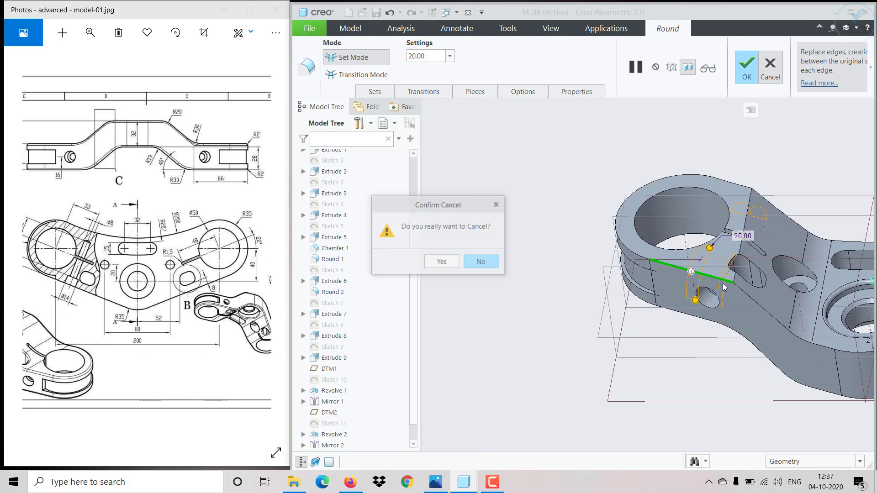
left_click(434, 265)
- Round the transverse bend edges beside the clamp rings on both arms with a 30 mm radius
left_click_drag(135, 346, 173, 337)
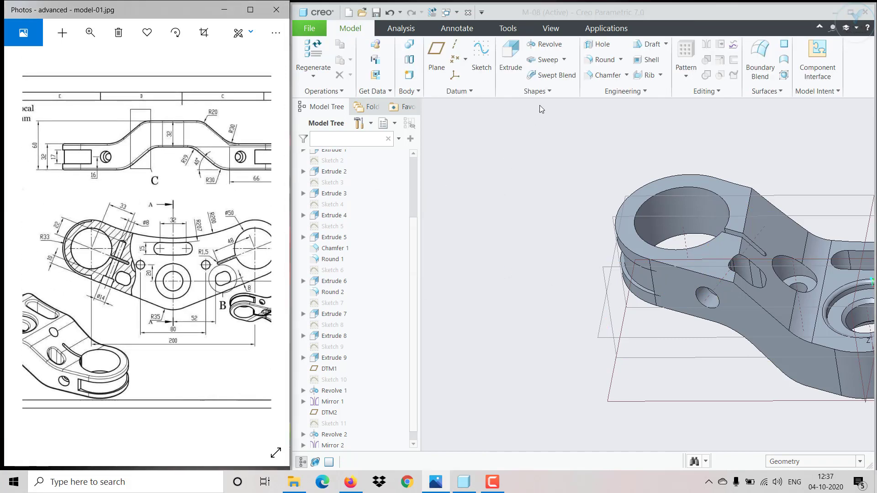
left_click(604, 59)
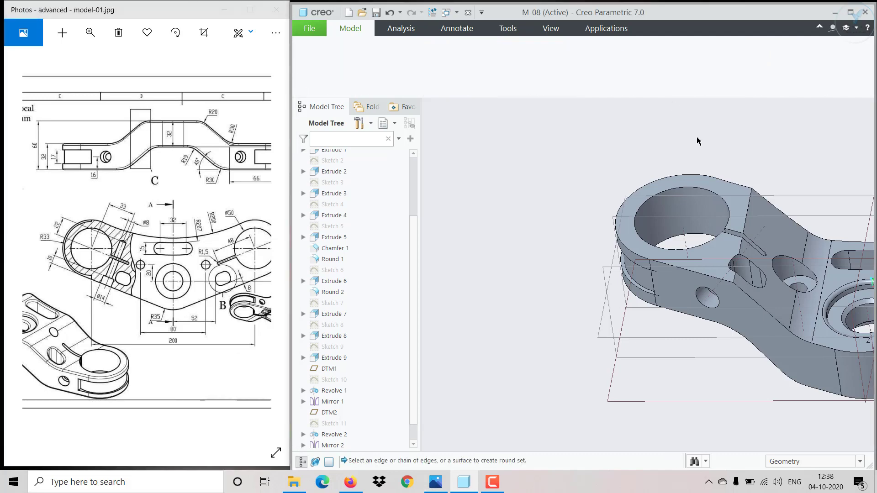
left_click(744, 215)
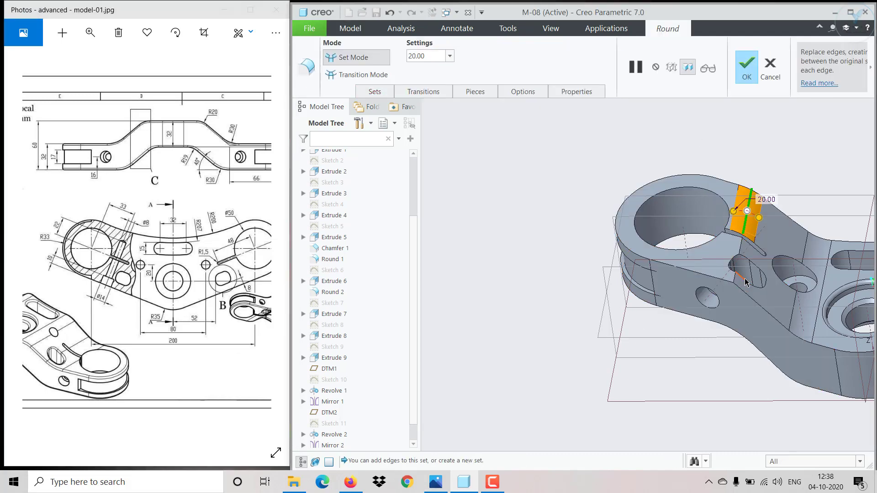
scroll(744, 282, "up", 3)
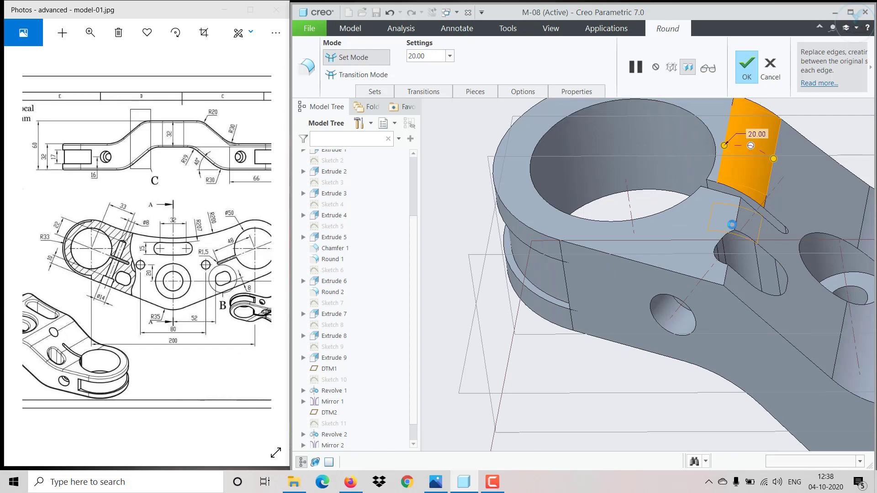
scroll(731, 285, "down", 5)
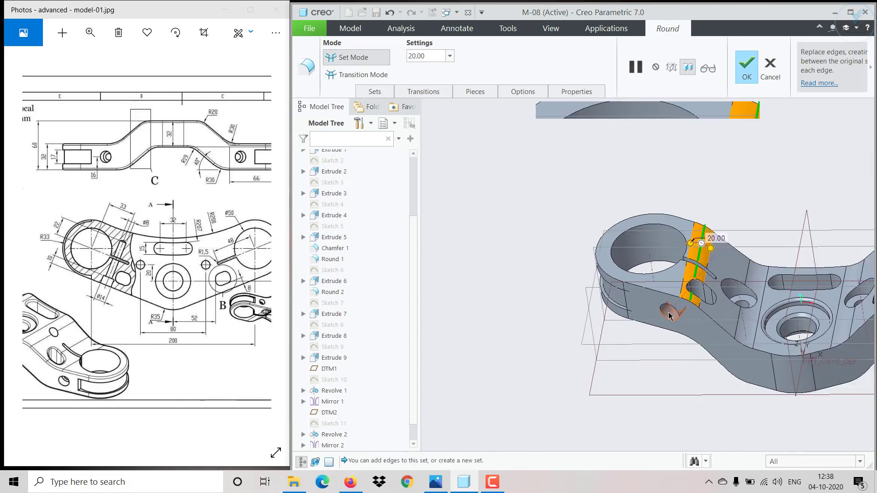
scroll(786, 300, "up", 2)
scroll(785, 299, "up", 2)
scroll(776, 290, "down", 4)
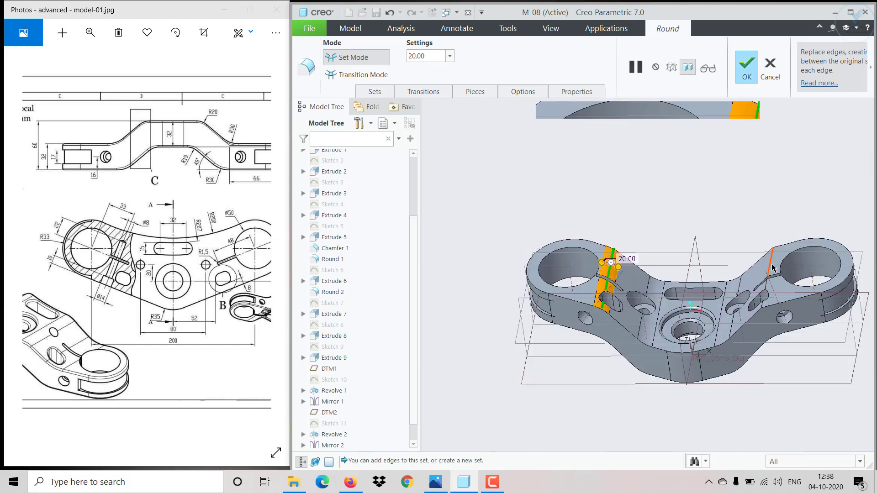
scroll(766, 278, "up", 5)
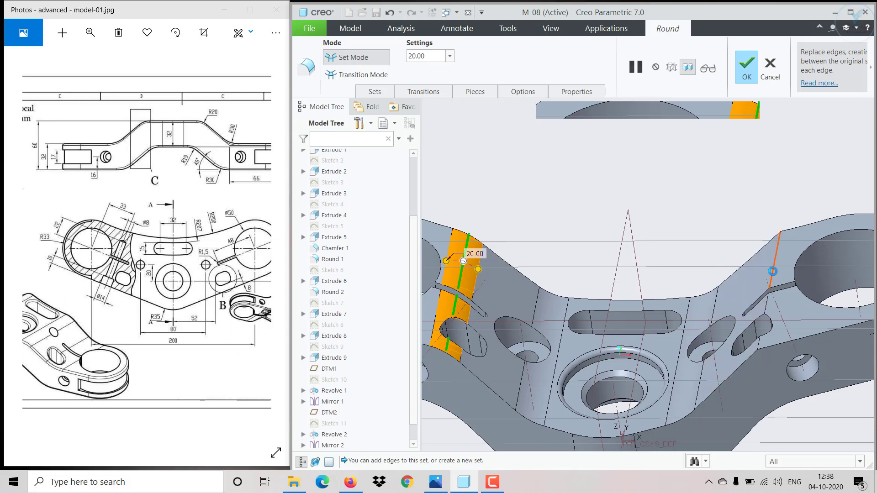
left_click(772, 271, "ctrl")
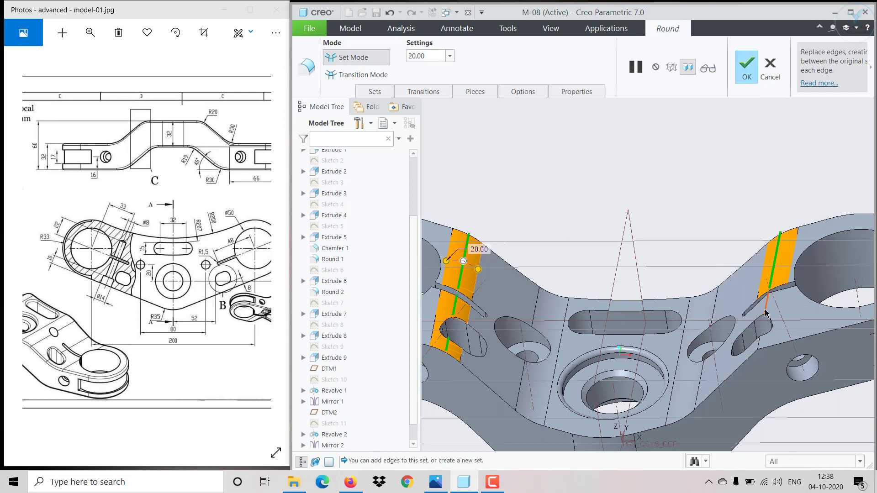
left_click(759, 347, "ctrl")
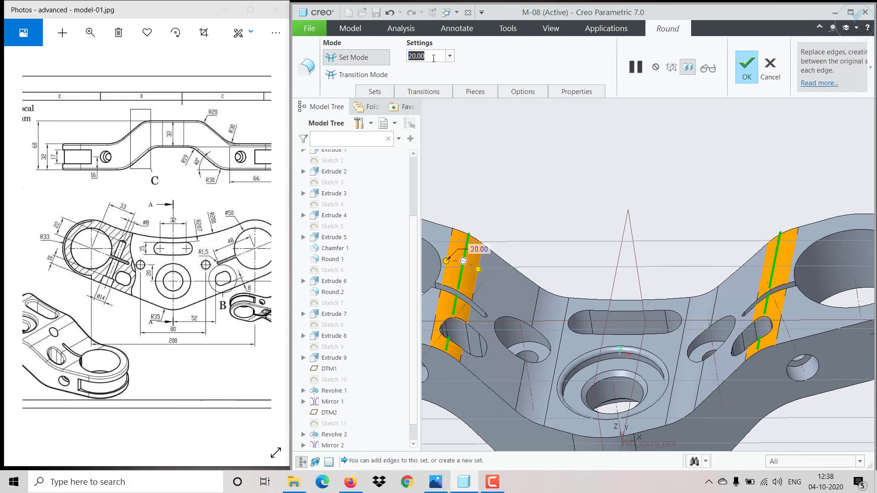
type("30")
key("Return")
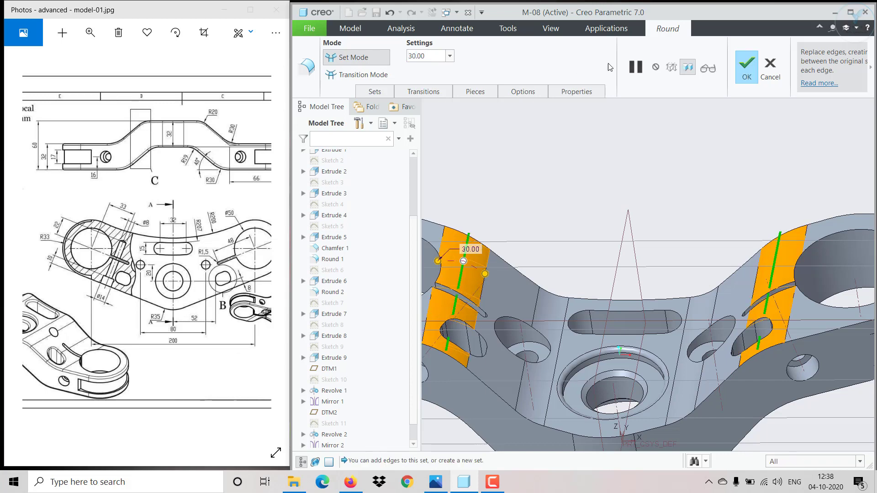
left_click(744, 73)
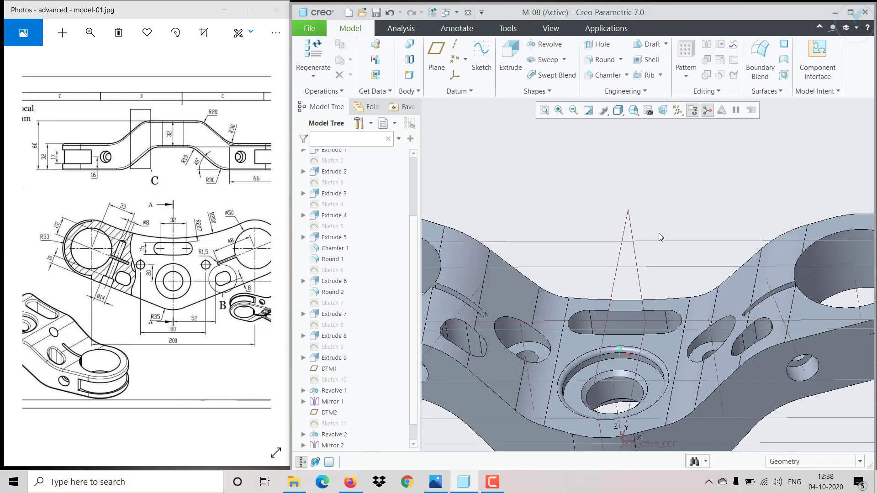
- Start a new round on the oblong slot's edge on one face of the bracket with a 2 mm radius
scroll(616, 291, "down", 5)
middle_click_drag(621, 292, 667, 330)
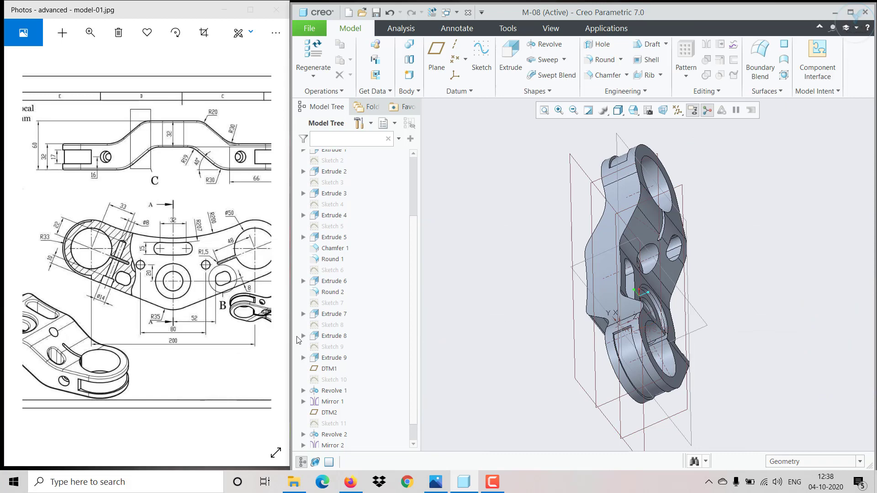
mouse_move(118, 265)
left_mouse_down()
mouse_move(203, 295)
mouse_move(181, 273)
mouse_move(181, 294)
left_mouse_up()
left_click_drag(164, 335, 150, 328)
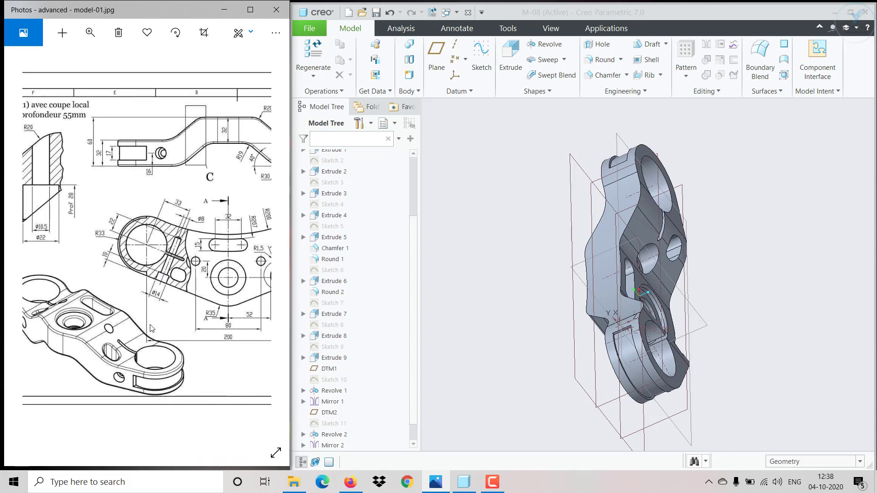
mouse_move(593, 279)
middle_mouse_down()
mouse_move(511, 248)
mouse_move(548, 269)
mouse_move(594, 368)
middle_mouse_up()
mouse_move(235, 287)
left_mouse_down()
mouse_move(82, 284)
mouse_move(50, 275)
left_mouse_up()
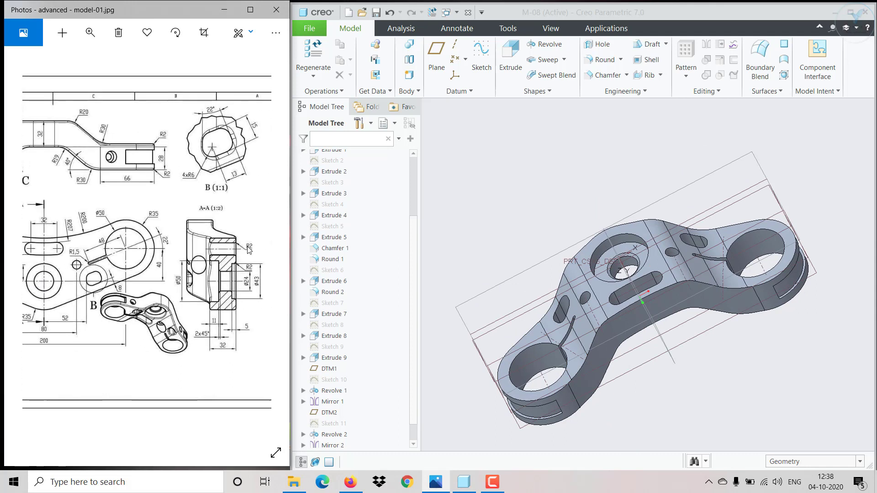
left_click(604, 60)
scroll(627, 246, "up", 4)
middle_click_drag(614, 234, 675, 311)
left_click(679, 312)
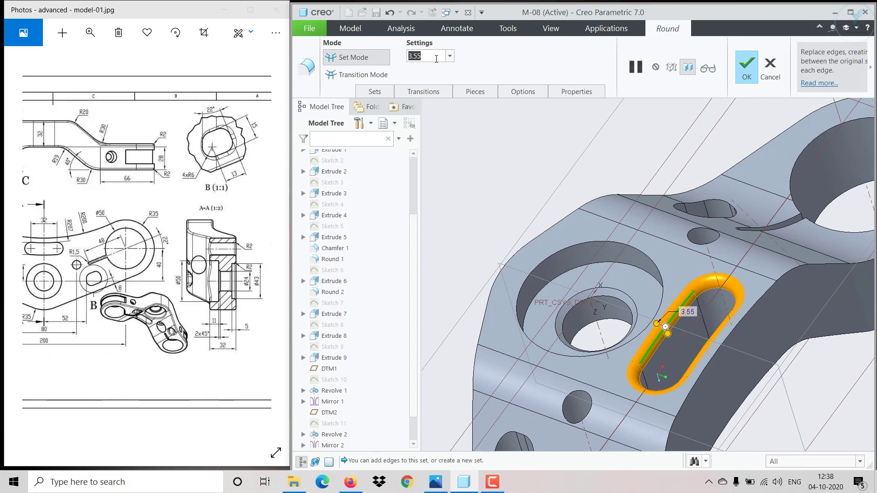
type("2")
key("Return")
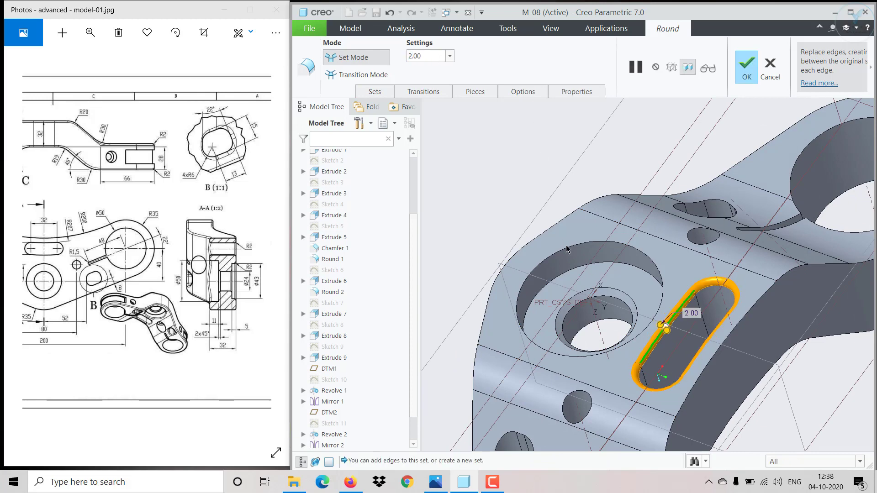
- Add the slot's edge on the opposite face and the bracket's outer contour edges to the 2 mm round, and finish it
scroll(566, 249, "down", 5)
middle_click_drag(566, 249, 581, 280)
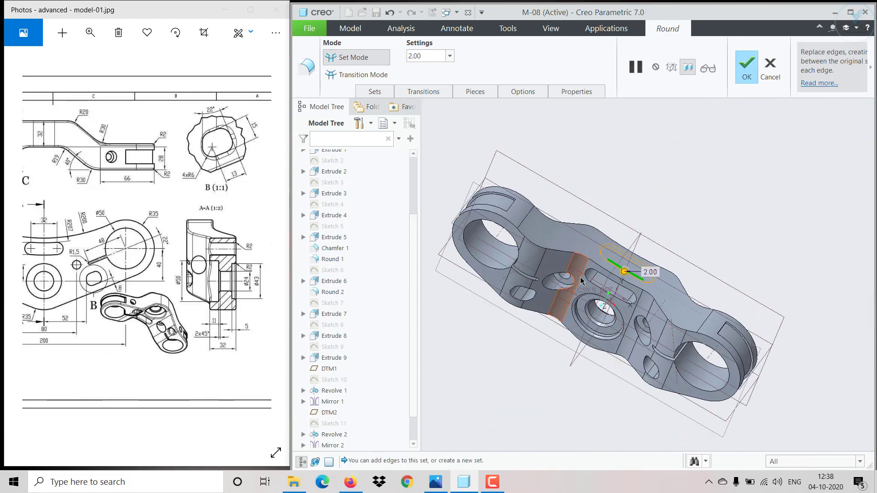
scroll(581, 280, "up", 4)
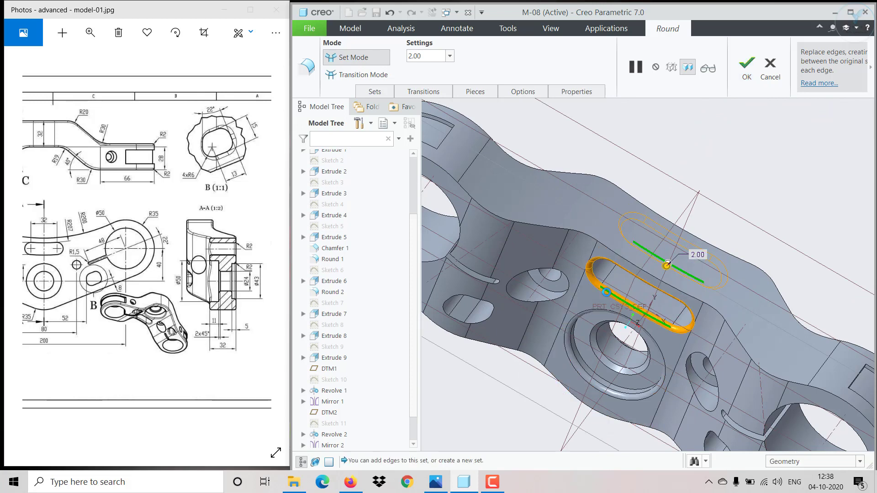
left_click(556, 229, "ctrl")
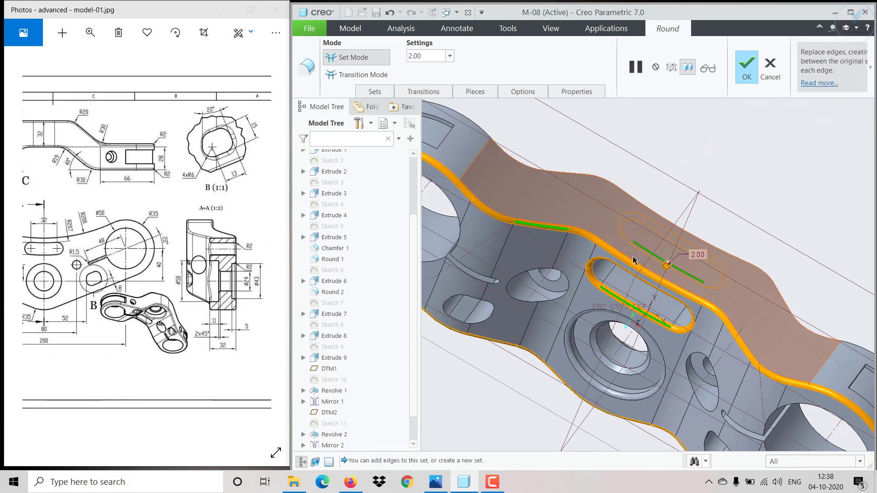
middle_click_drag(633, 260, 571, 293)
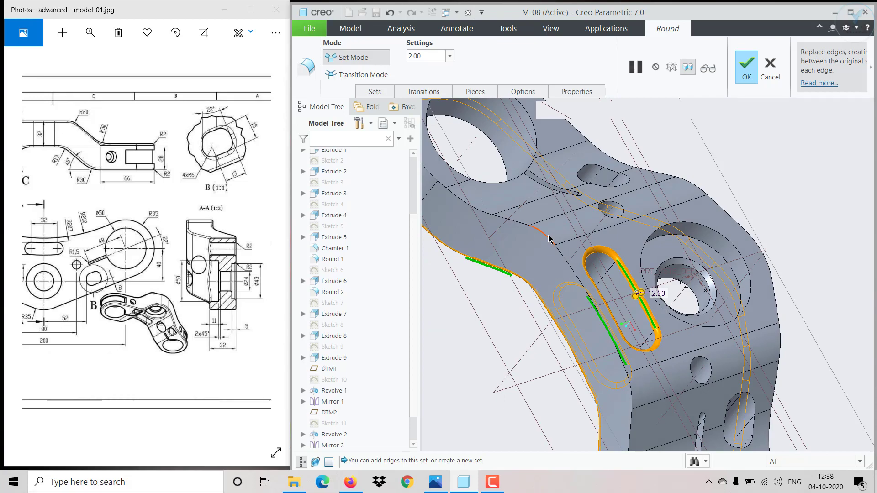
mouse_move(547, 235)
middle_mouse_down()
mouse_move(557, 347)
mouse_move(583, 383)
mouse_move(566, 354)
mouse_move(574, 366)
middle_mouse_up()
left_click(157, 322)
scroll(157, 322, "up", 4)
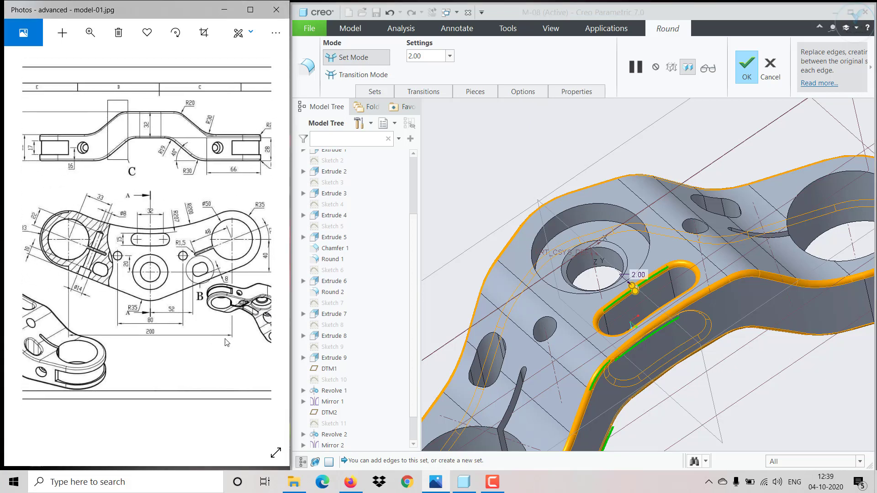
mouse_move(137, 306)
left_mouse_down()
mouse_move(189, 321)
mouse_move(96, 291)
left_mouse_up()
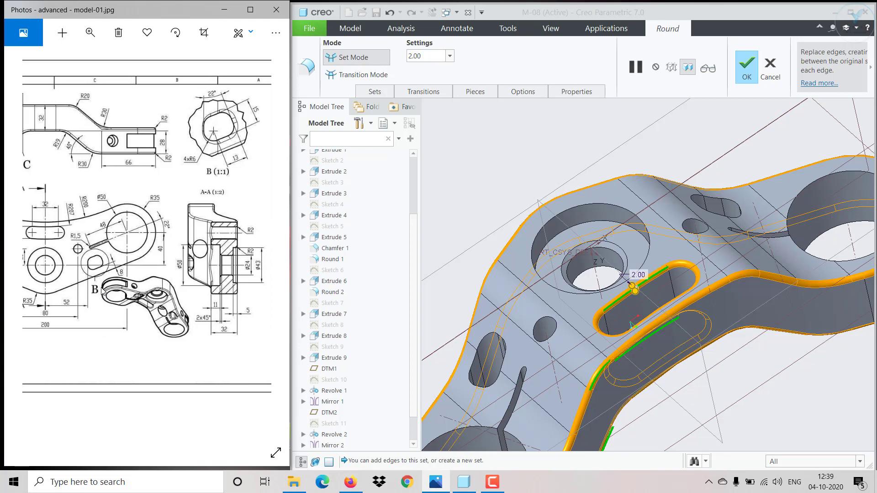
left_click(744, 73)
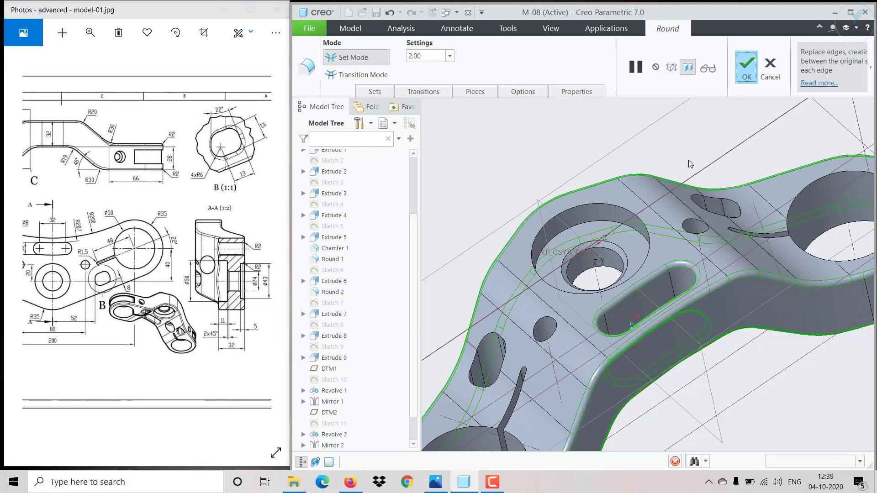
scroll(673, 169, "up", 3)
left_click(705, 343)
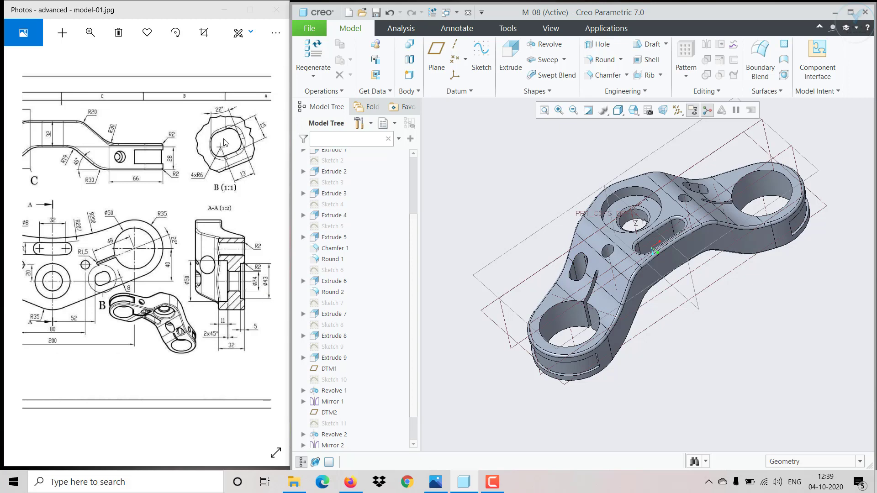
- Round the rims of the rounded-corner openings in both arms, on both faces, with a 2 mm radius
left_click(592, 65)
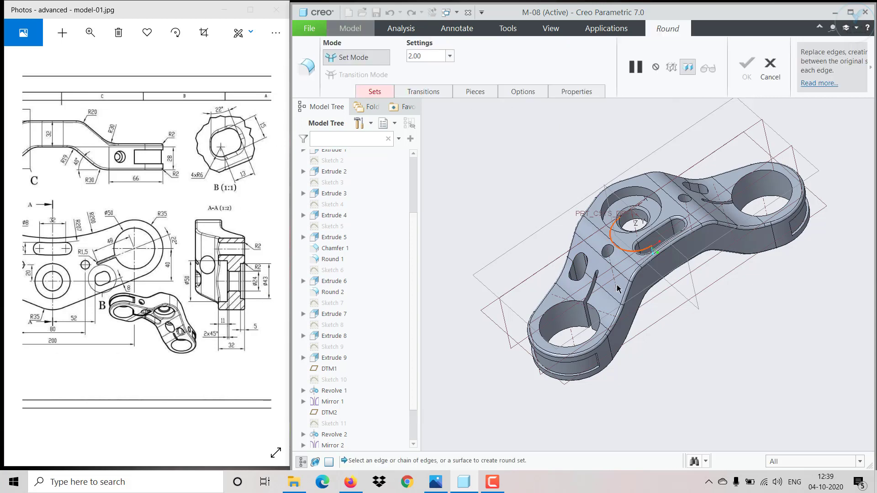
scroll(616, 283, "down", 4)
left_click(550, 273)
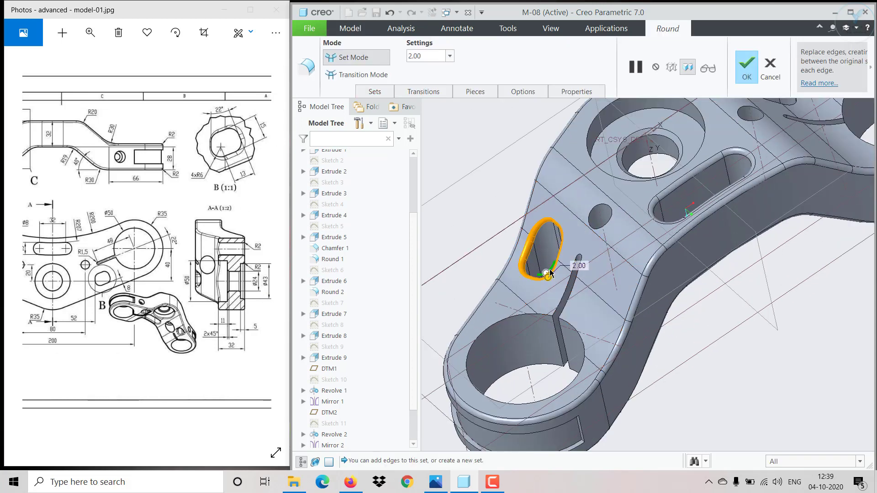
middle_click_drag(550, 272, 512, 231)
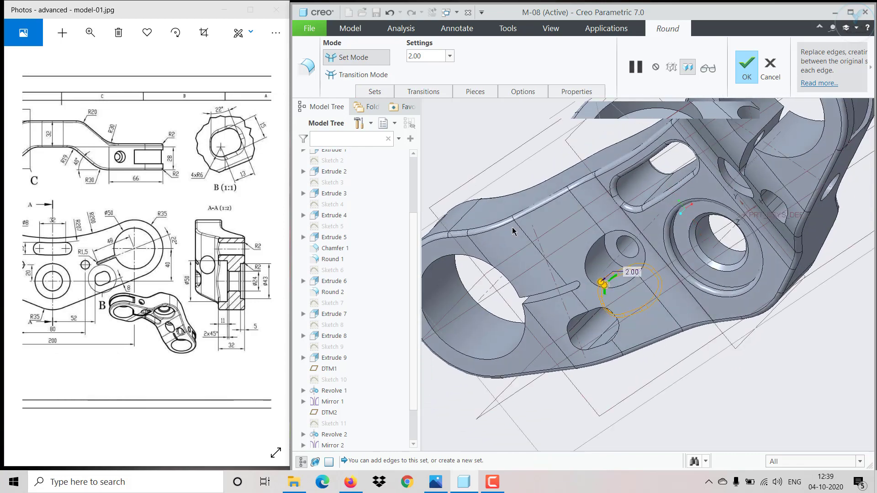
left_click(604, 326)
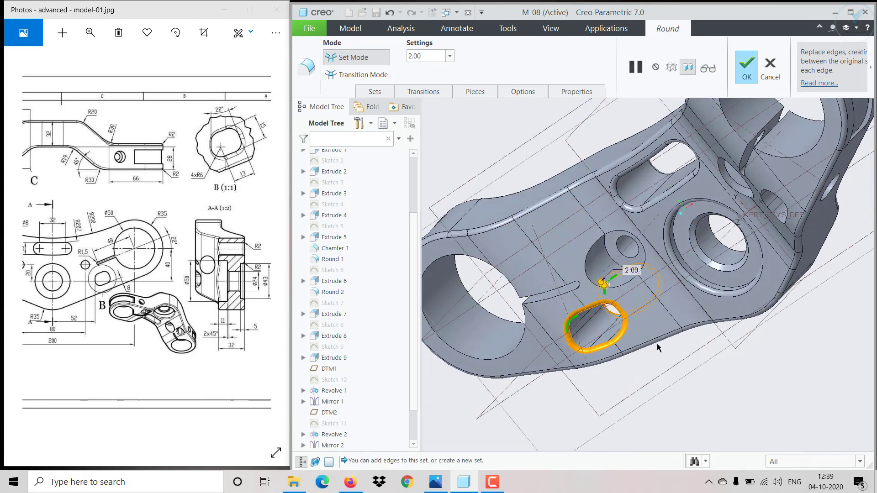
middle_click_drag(657, 344, 695, 178)
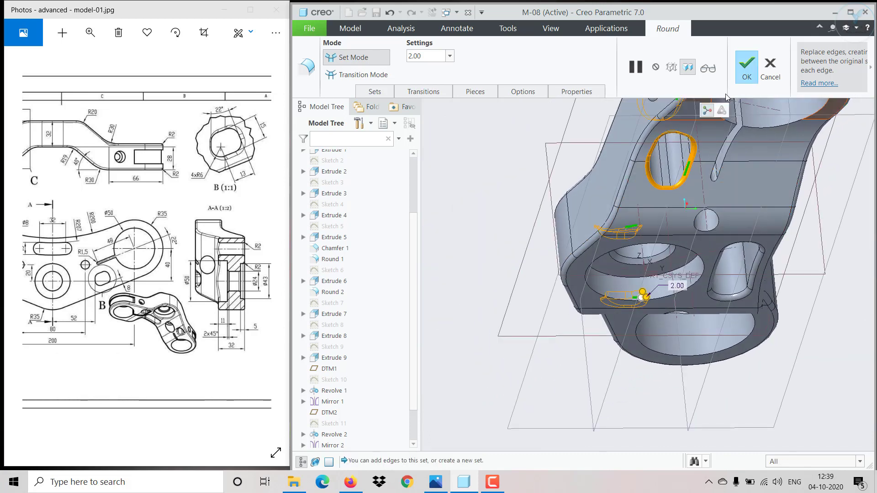
left_click(746, 68)
- Redefine the slot and outer contour round to include the rim of the large circular recess at 2 mm
middle_click_drag(731, 219, 749, 159)
scroll(752, 315, "up", 5)
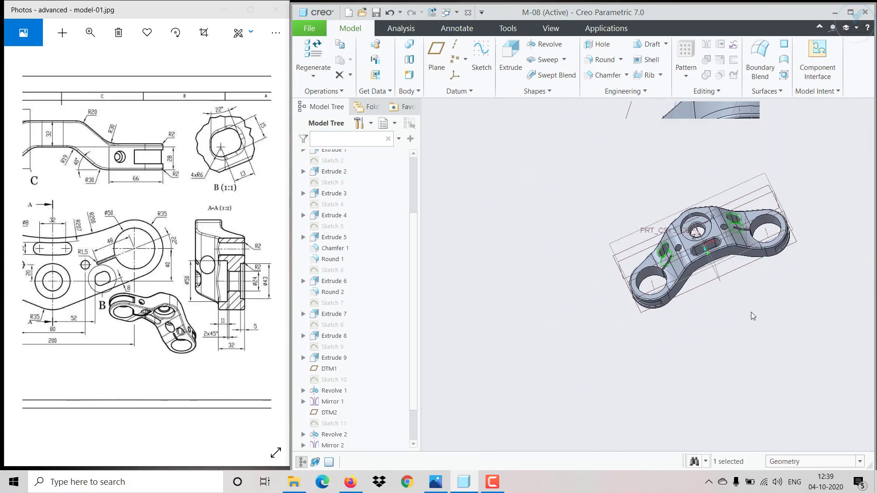
scroll(731, 167, "down", 3)
scroll(745, 179, "up", 3)
mouse_move(560, 120)
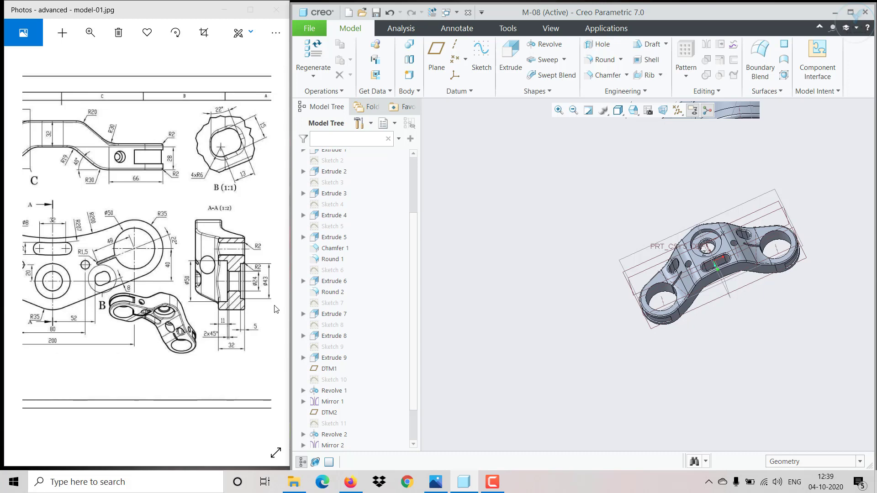
scroll(762, 295, "down", 8)
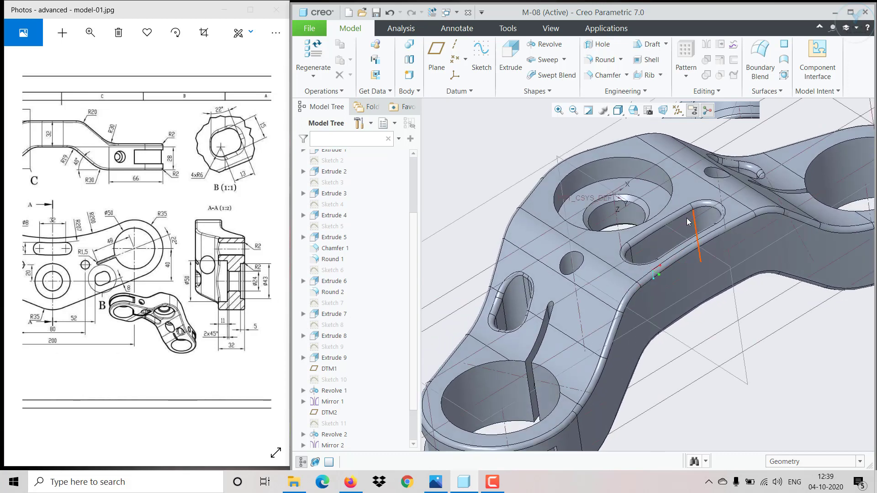
left_click(677, 214)
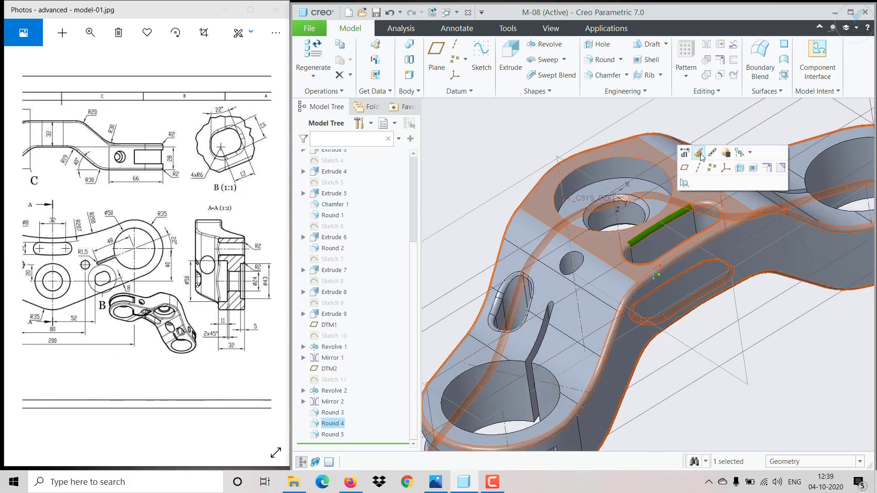
left_click(712, 153)
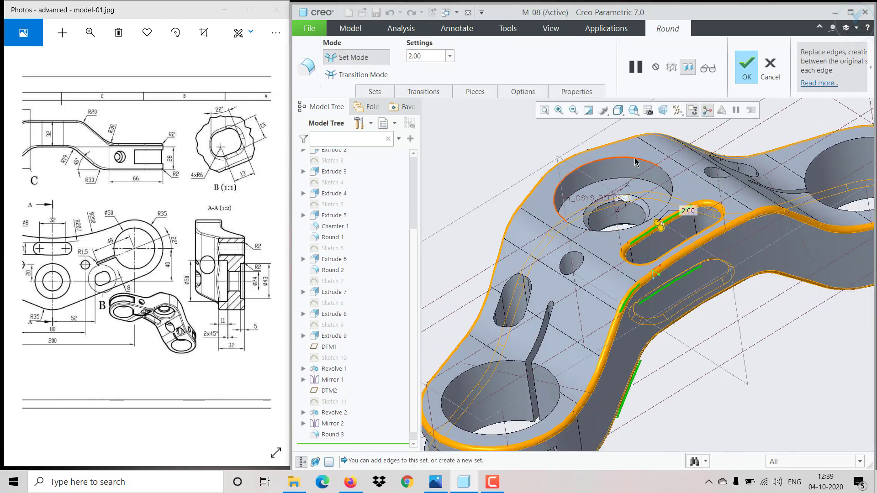
middle_click_drag(635, 164, 635, 230)
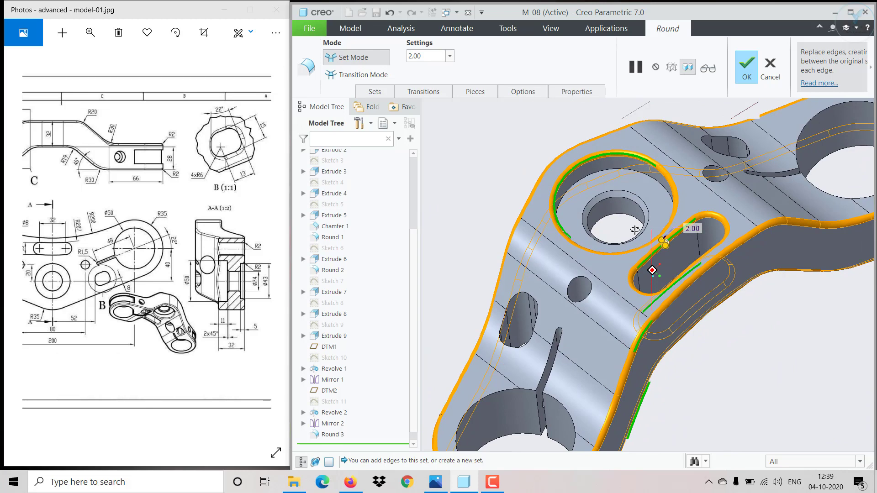
left_click(744, 71)
scroll(686, 185, "down", 6)
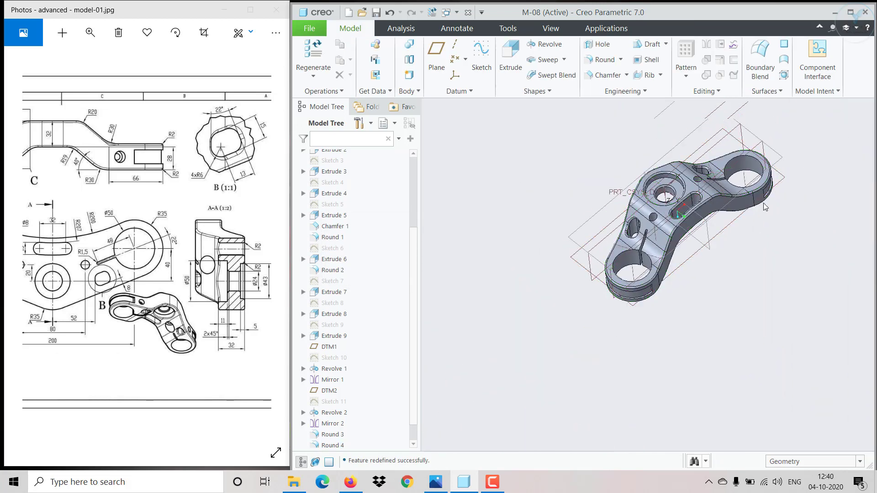
scroll(780, 140, "up", 3)
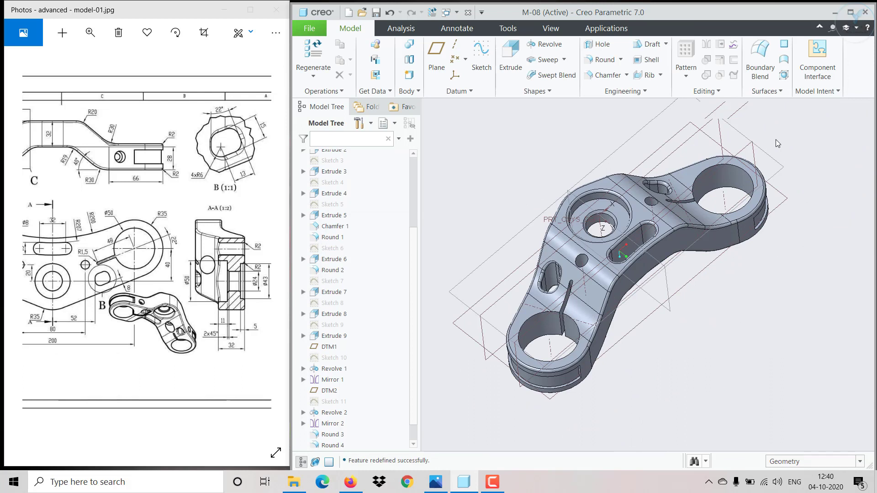